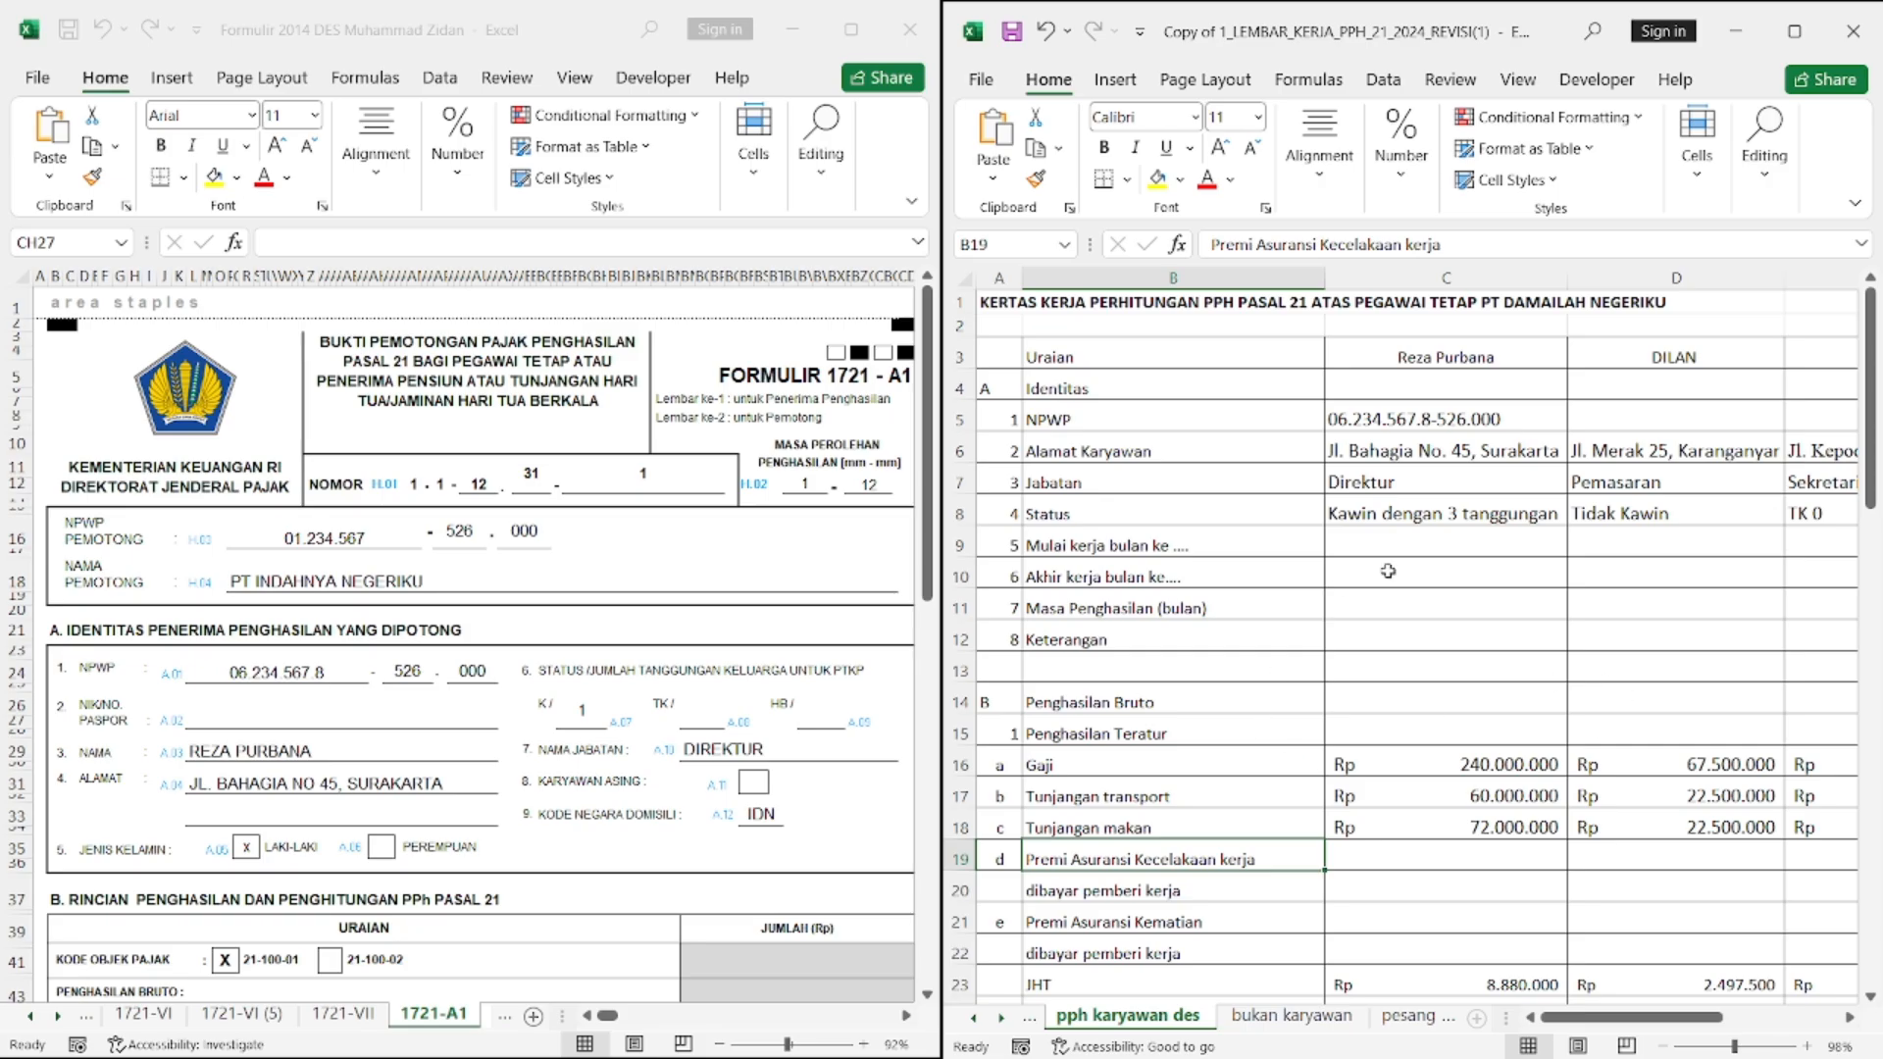
Examine the identity and regular income rows across the employee columns of the PPh 21 worksheet
scroll(1387, 571, "right", 2)
scroll(1388, 571, "left", 2)
scroll(1402, 647, "down", 2)
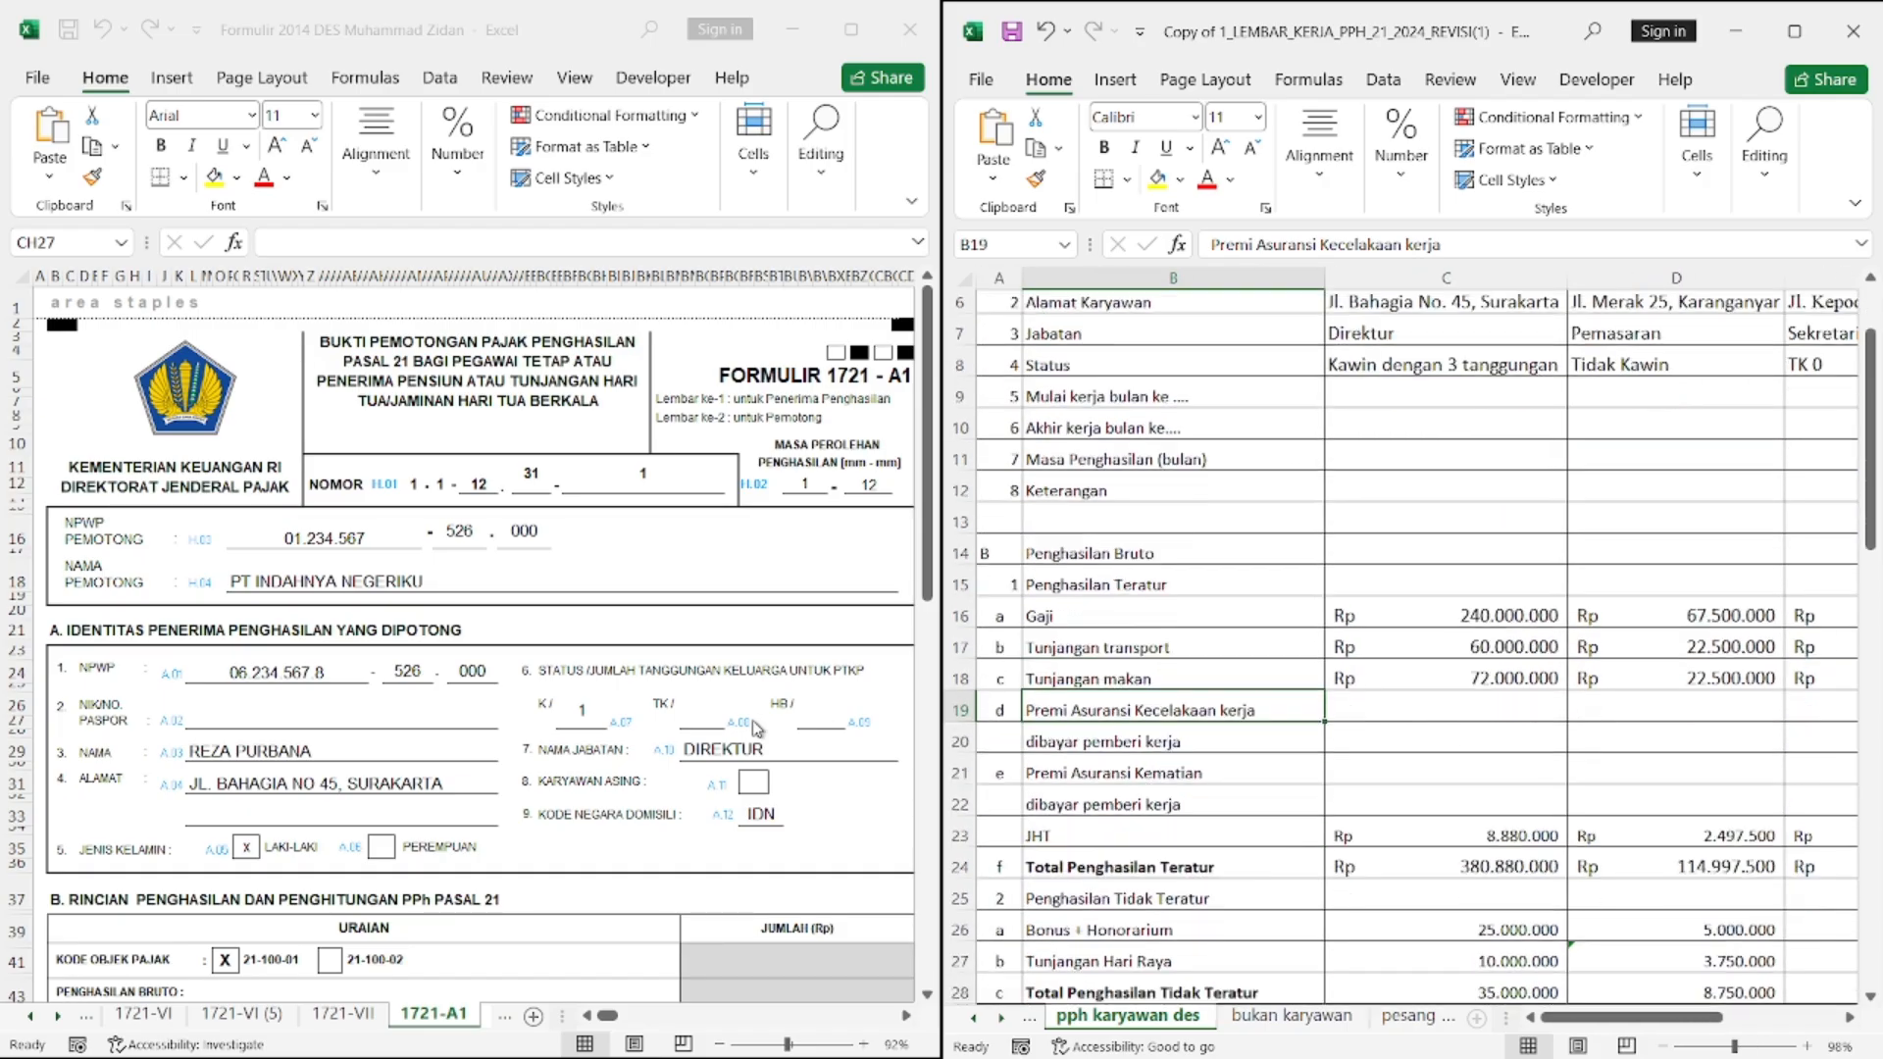
scroll(1300, 686, "up", 2)
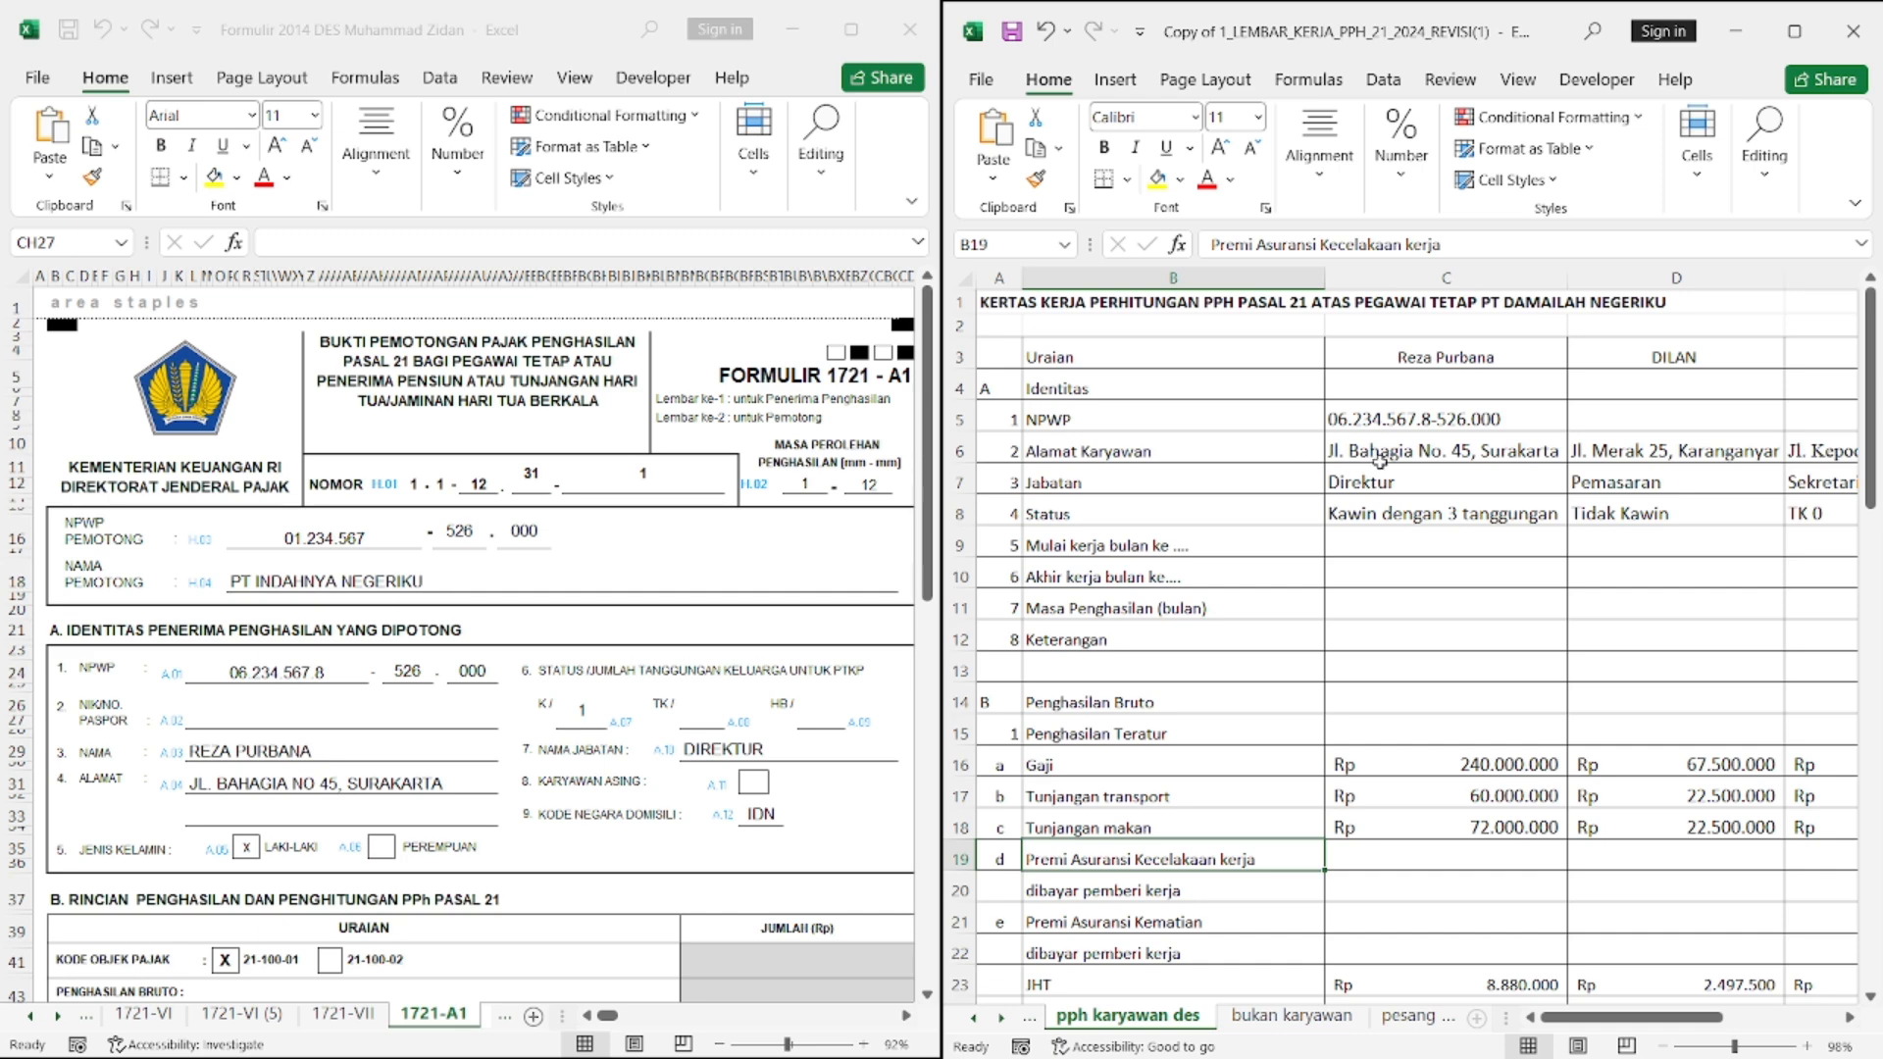
scroll(1379, 460, "right", 2)
scroll(1380, 461, "right", 3)
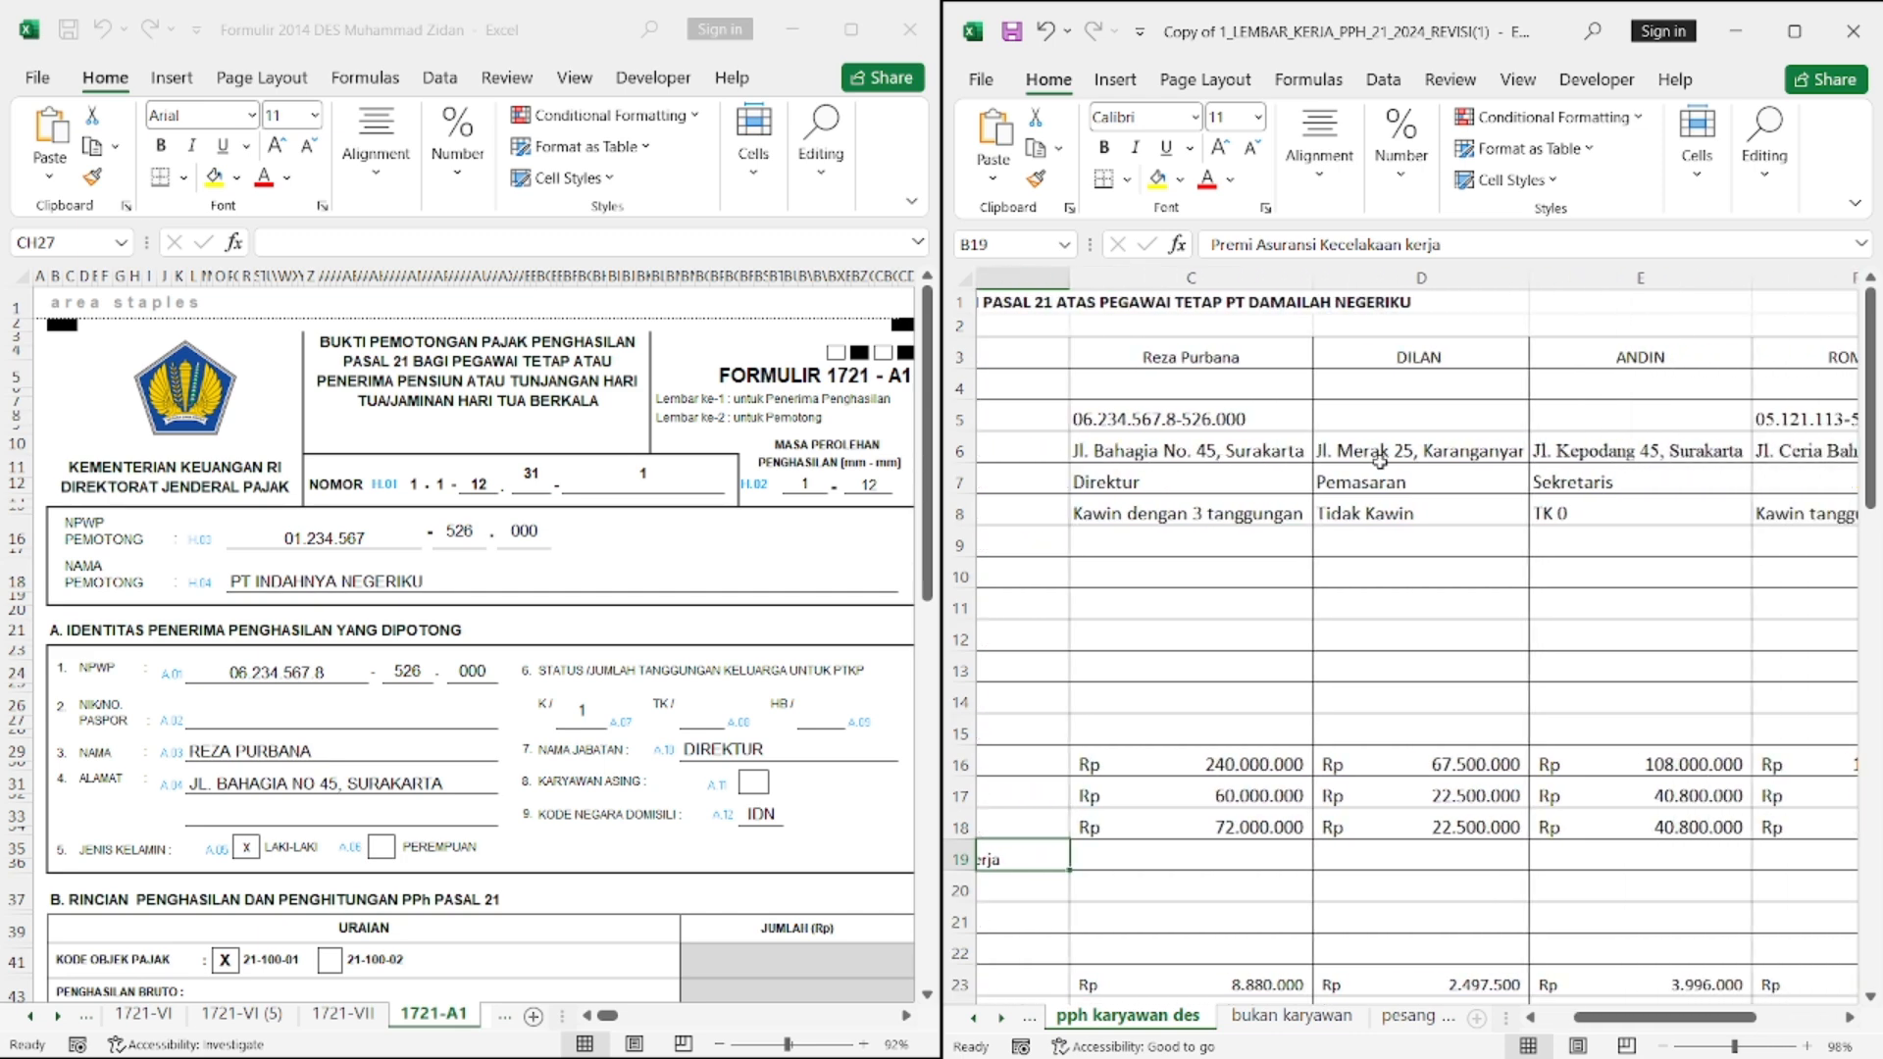
scroll(1380, 460, "left", 4)
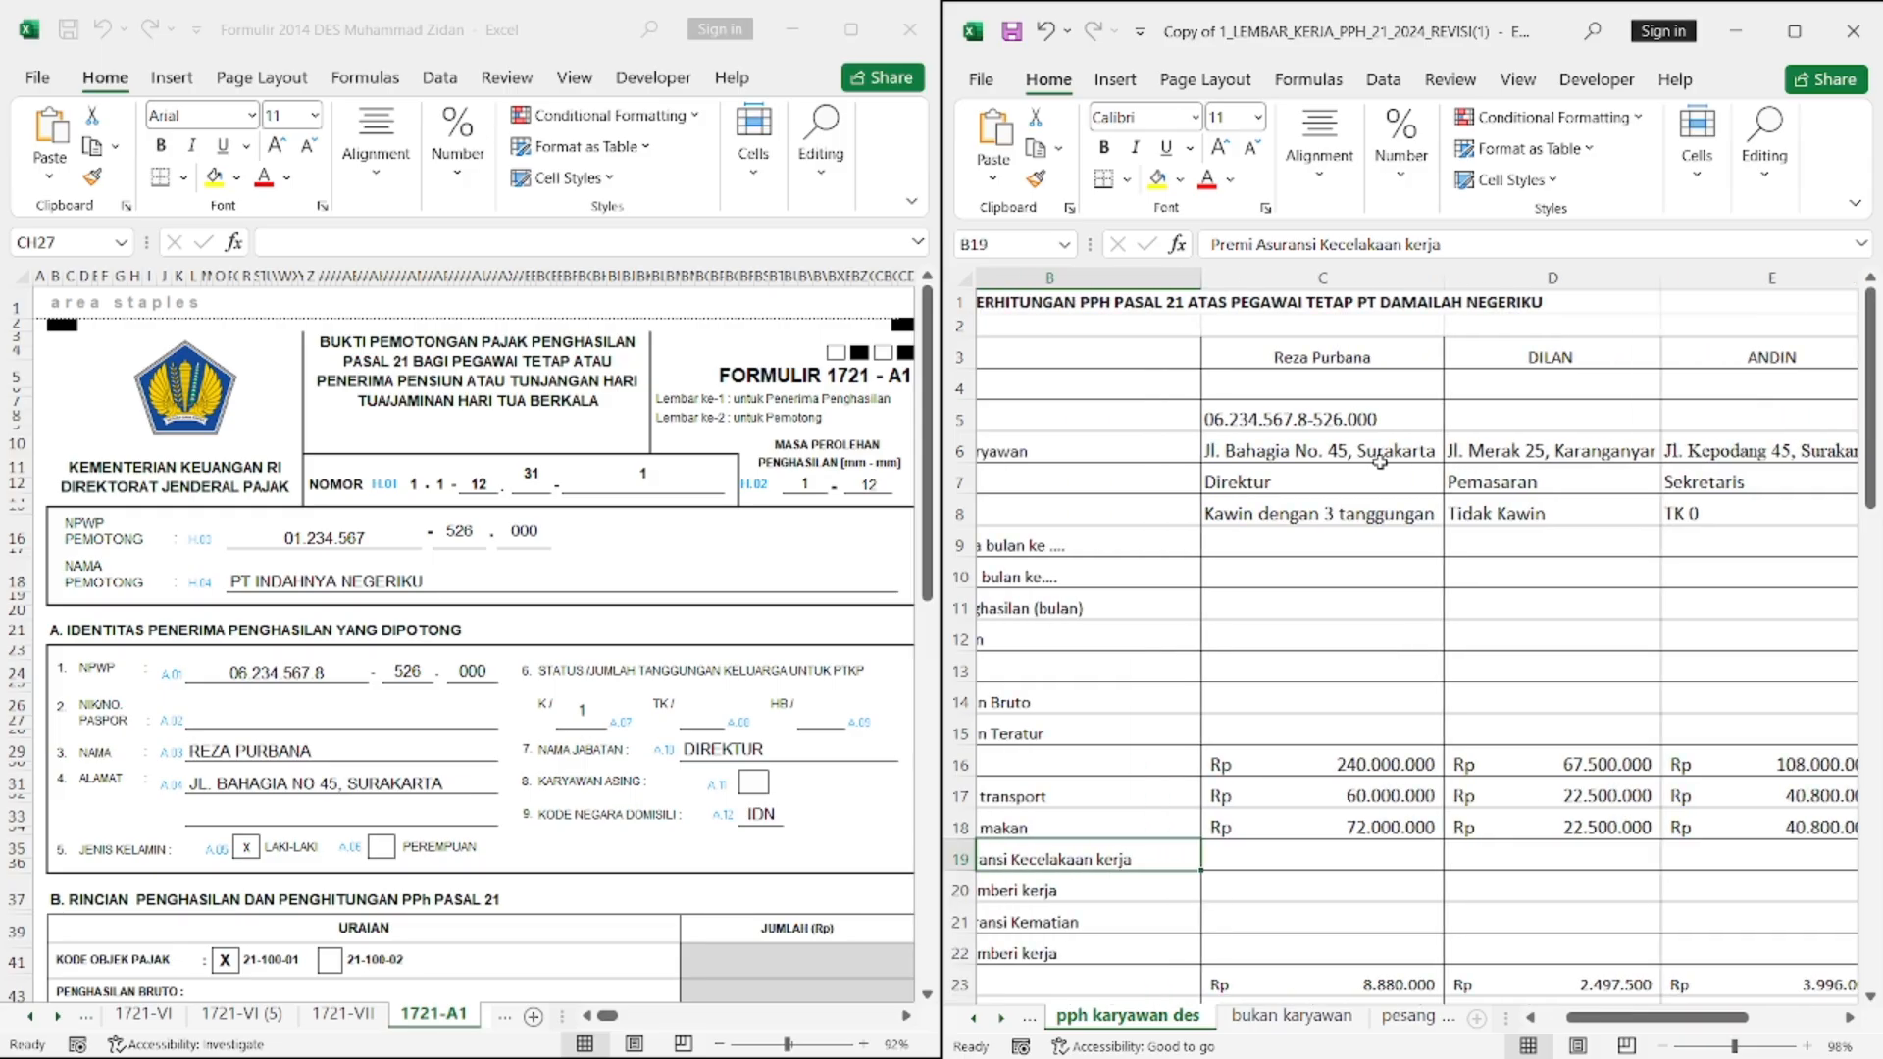
scroll(1380, 461, "left", 2)
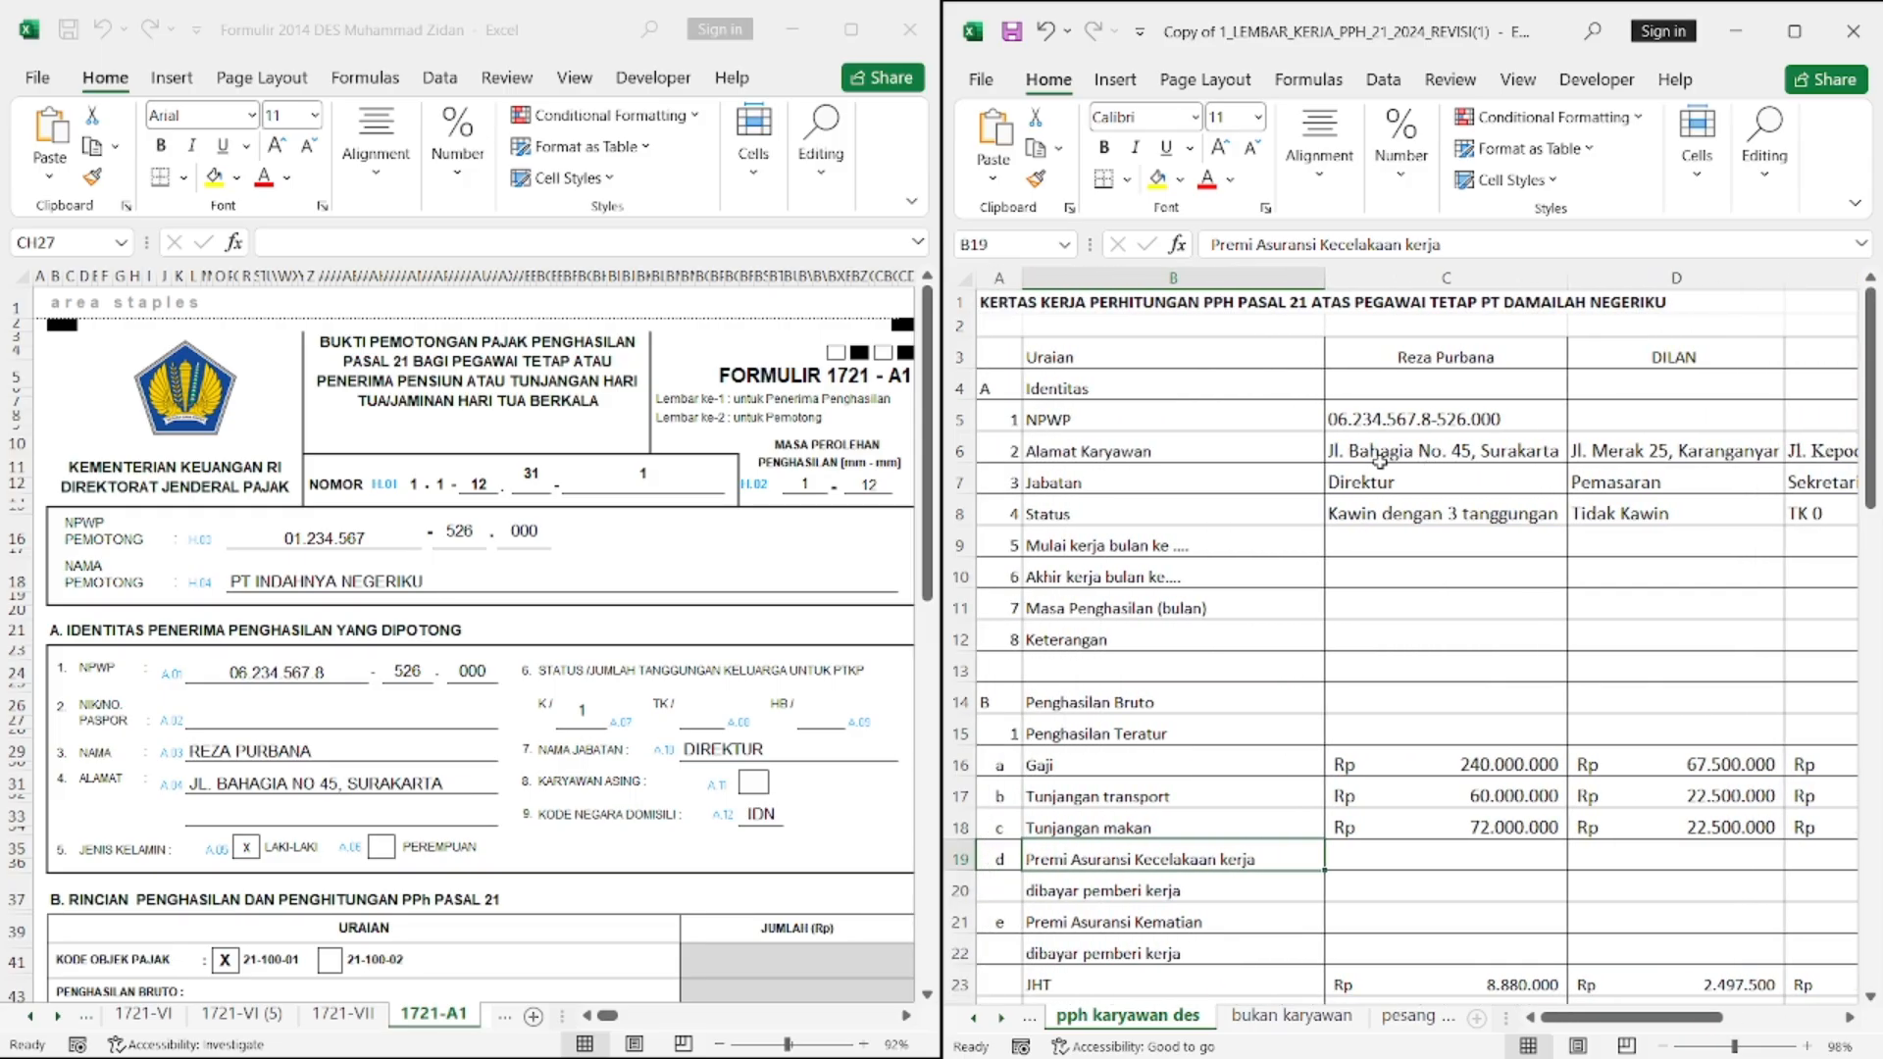
scroll(1462, 367, "right", 4)
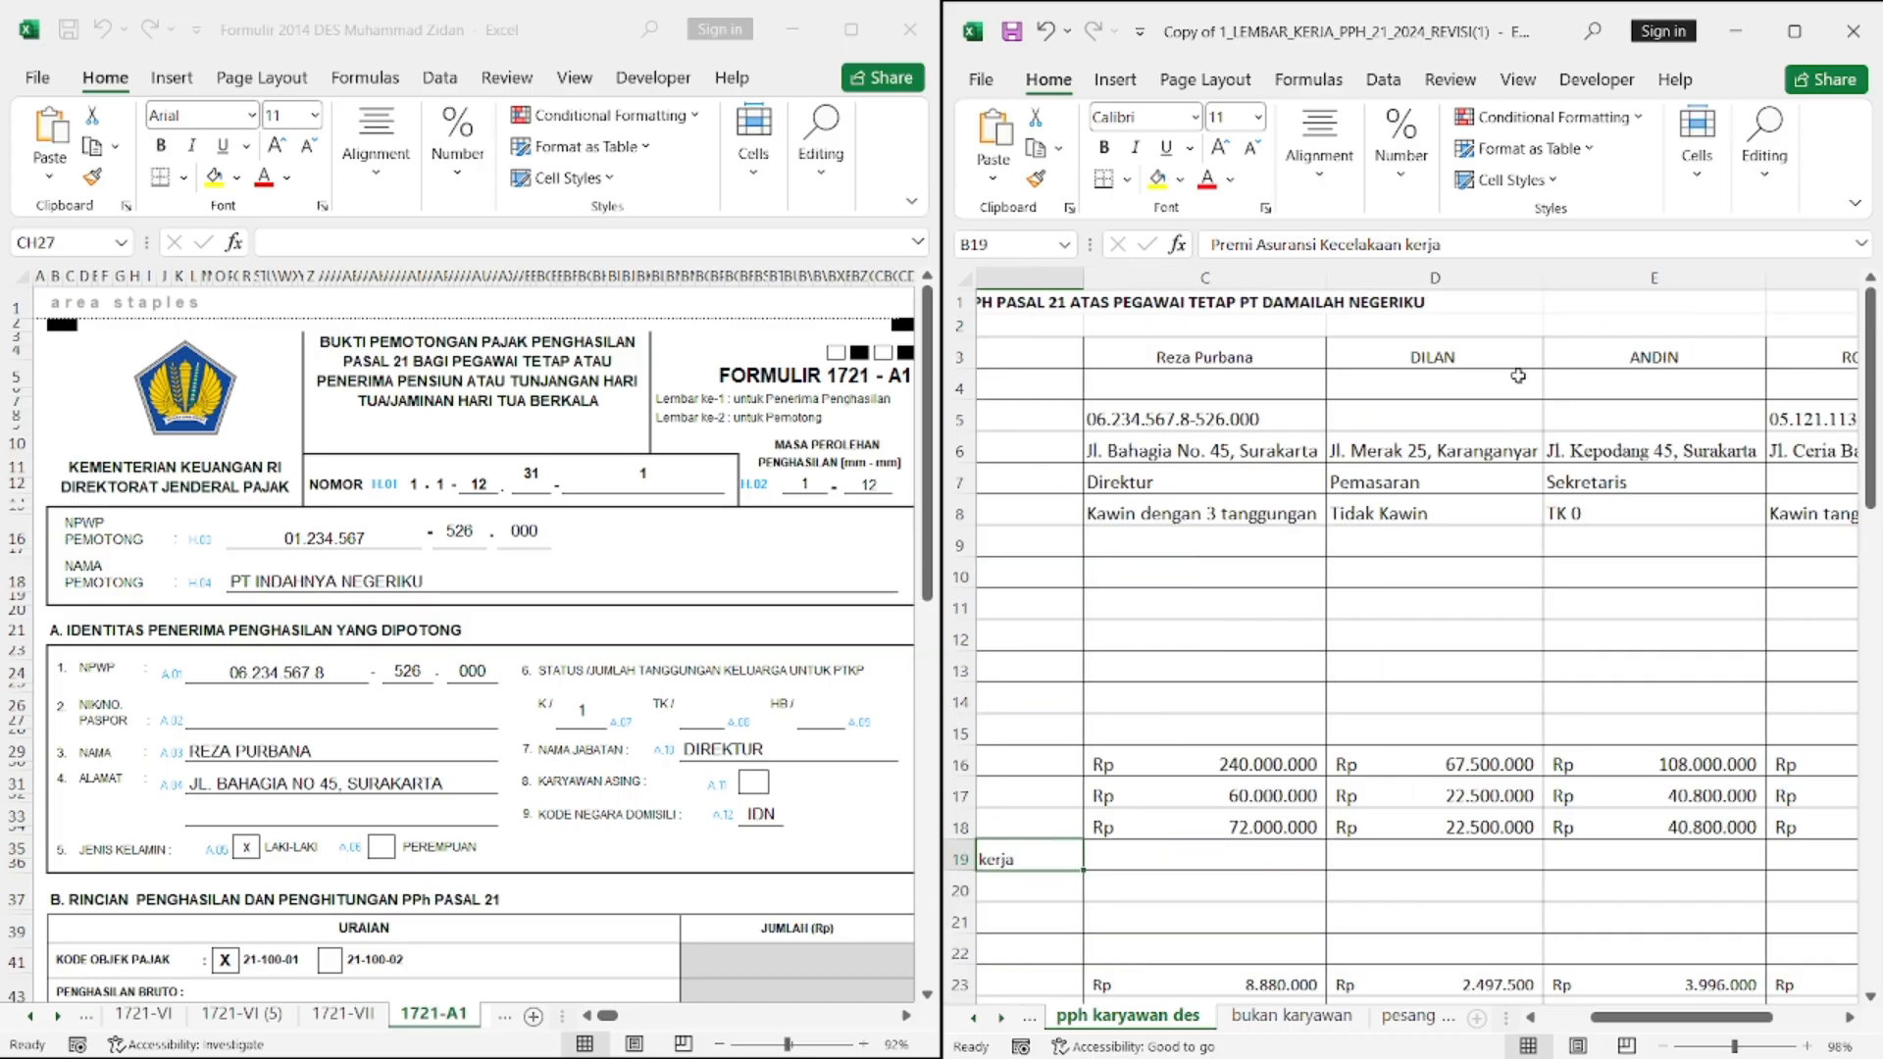
scroll(1518, 375, "right", 2)
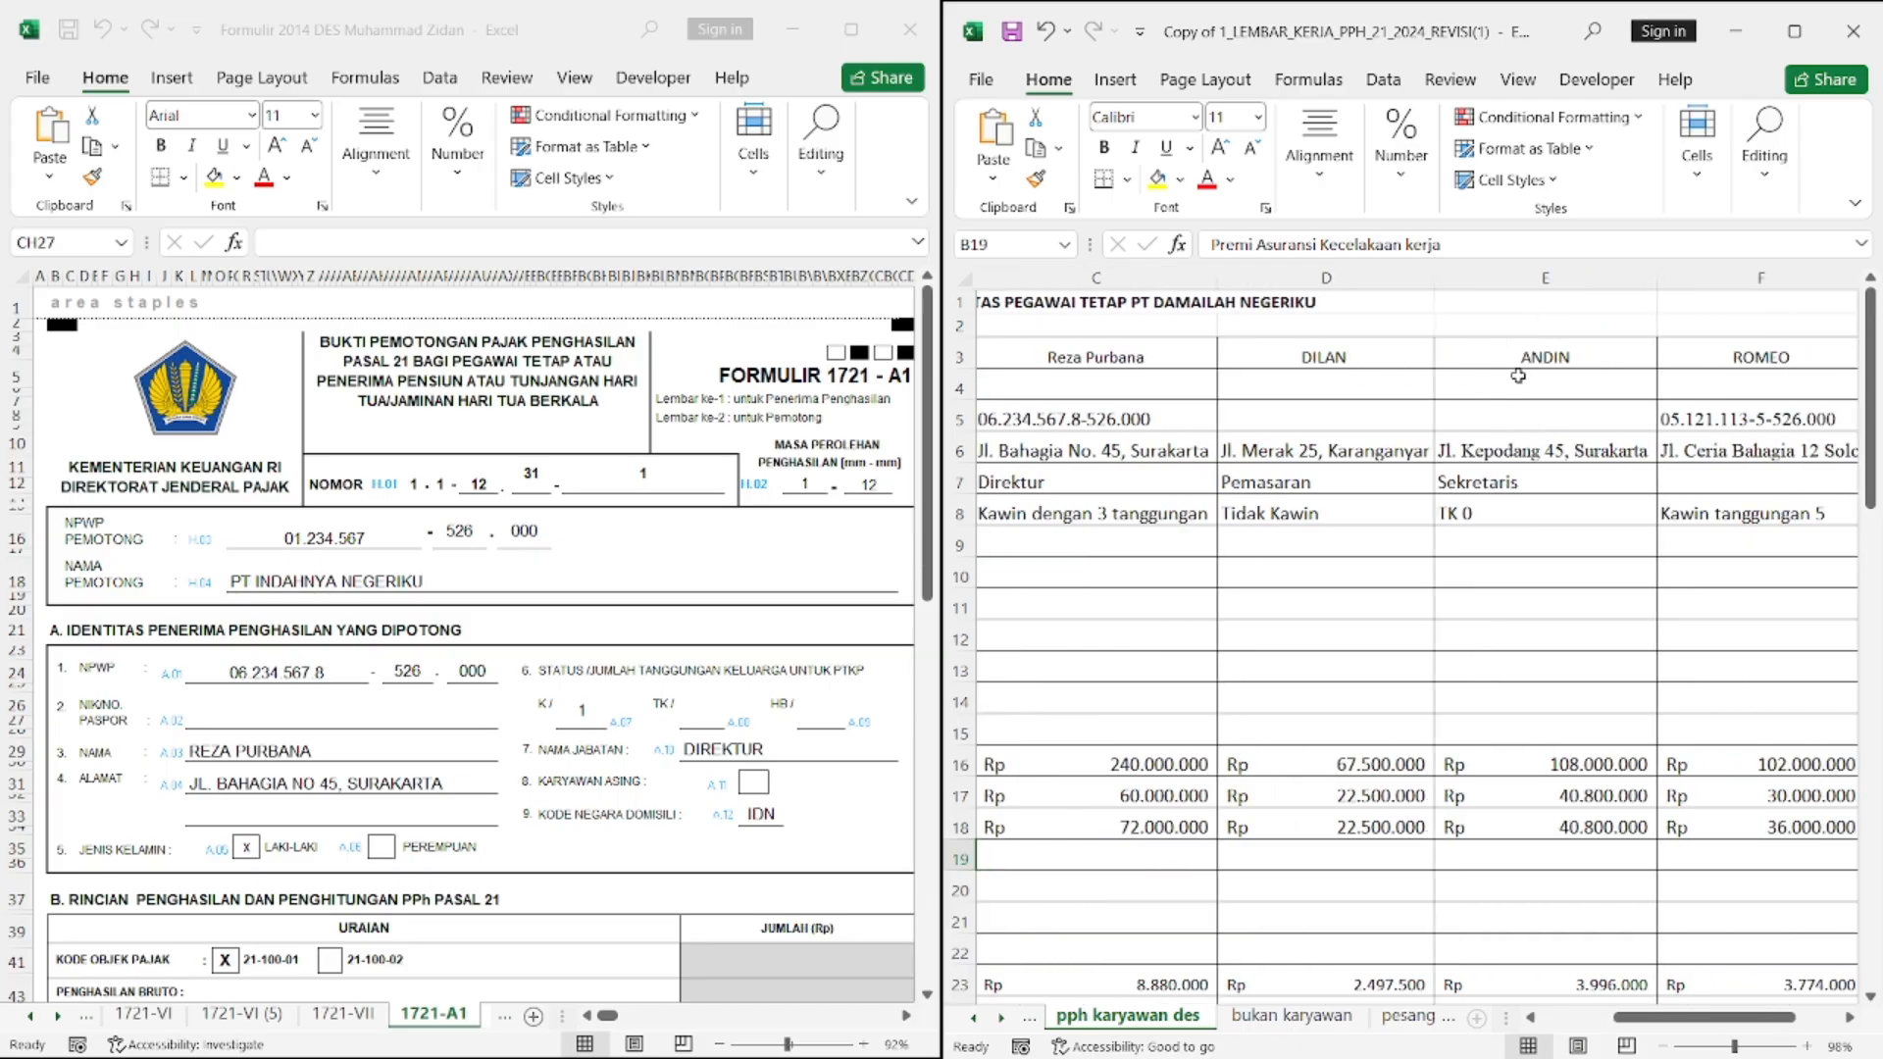
scroll(1518, 375, "left", 6)
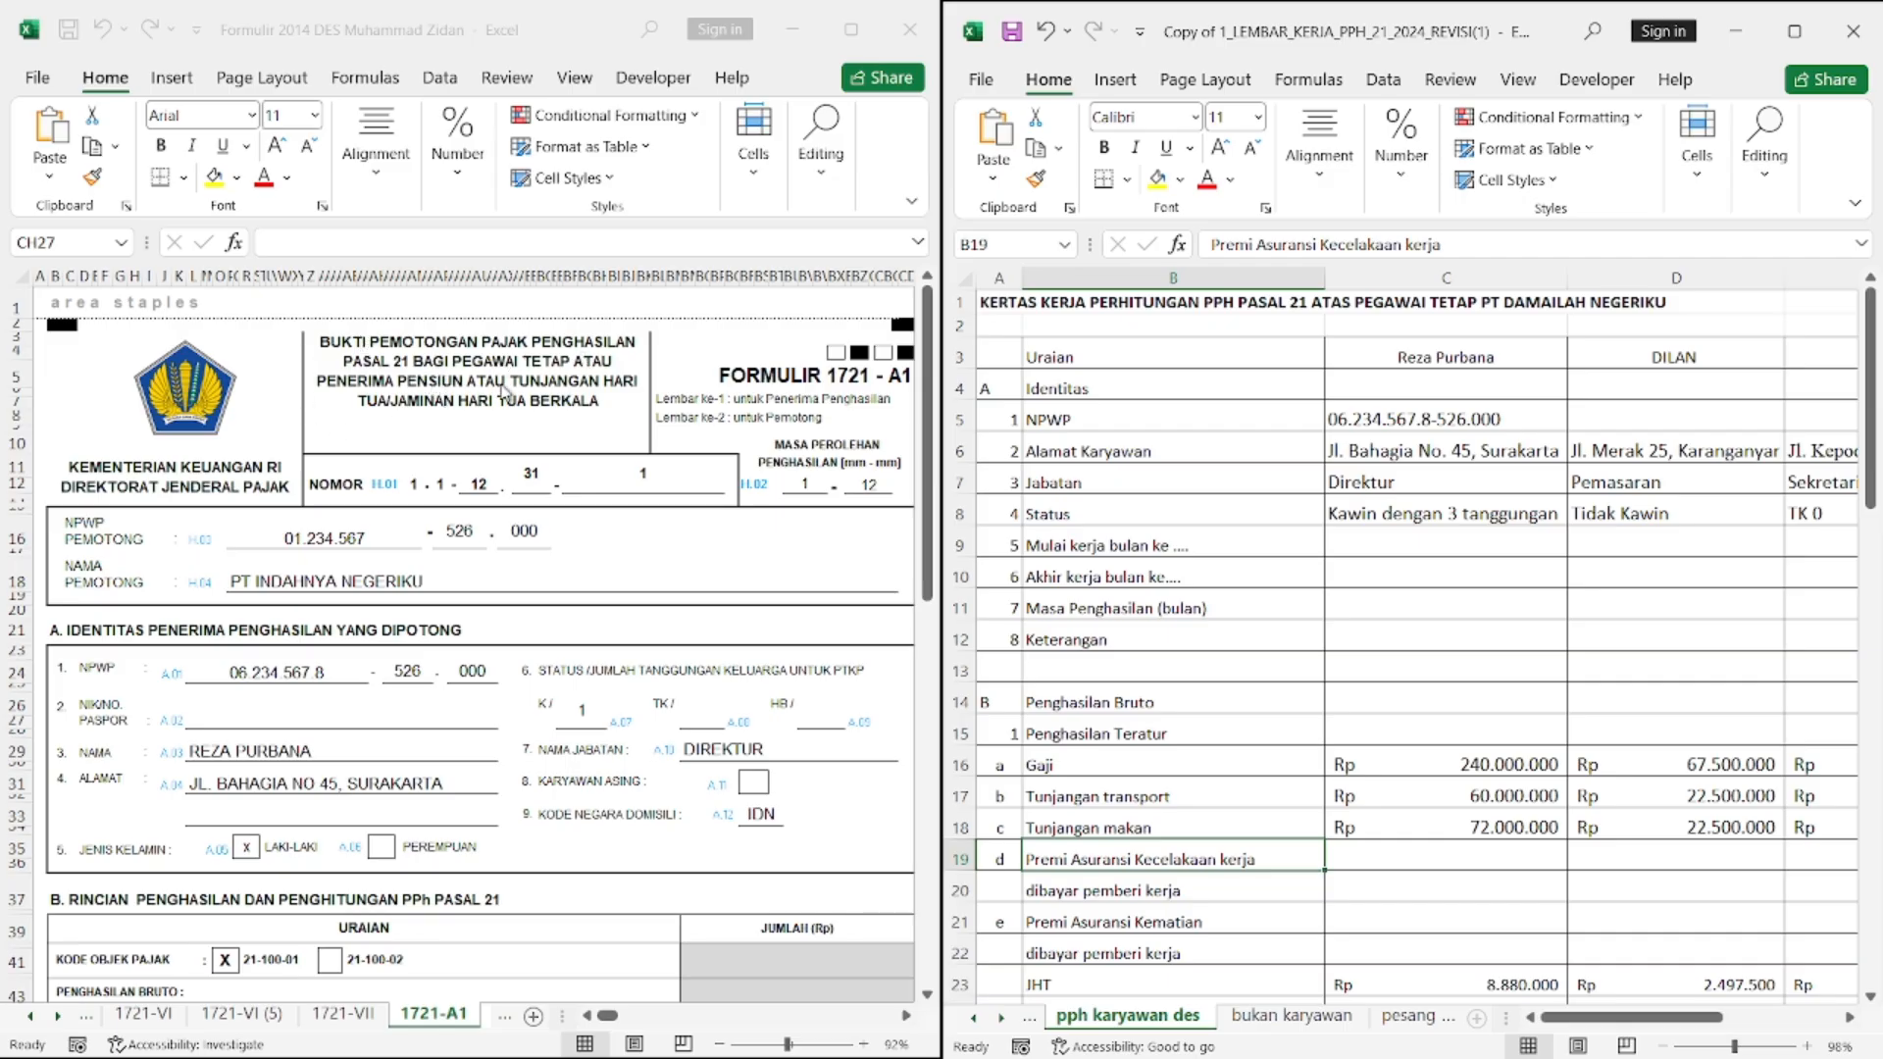
Examine the document number, withholder details and recipient identity section of the 1721-A1 form
left_click(353, 447)
scroll(350, 440, "down", 2)
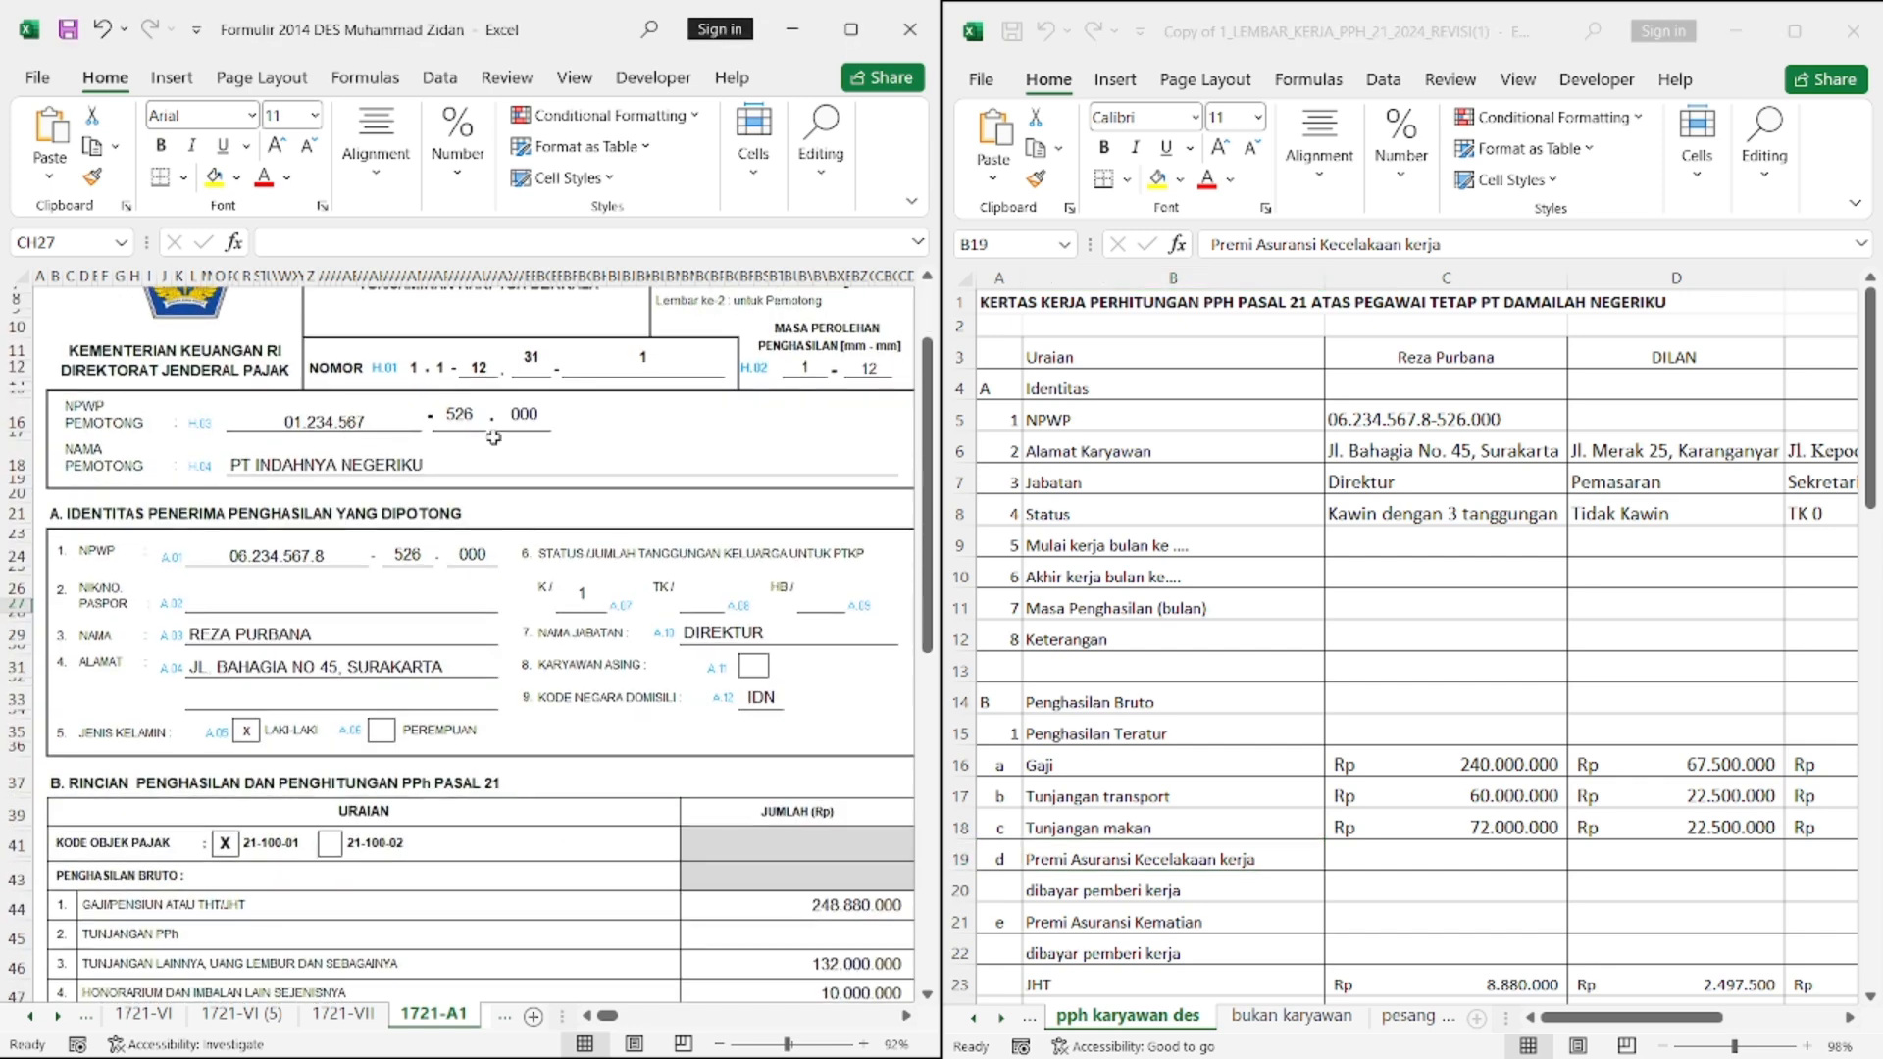
scroll(495, 438, "up", 1)
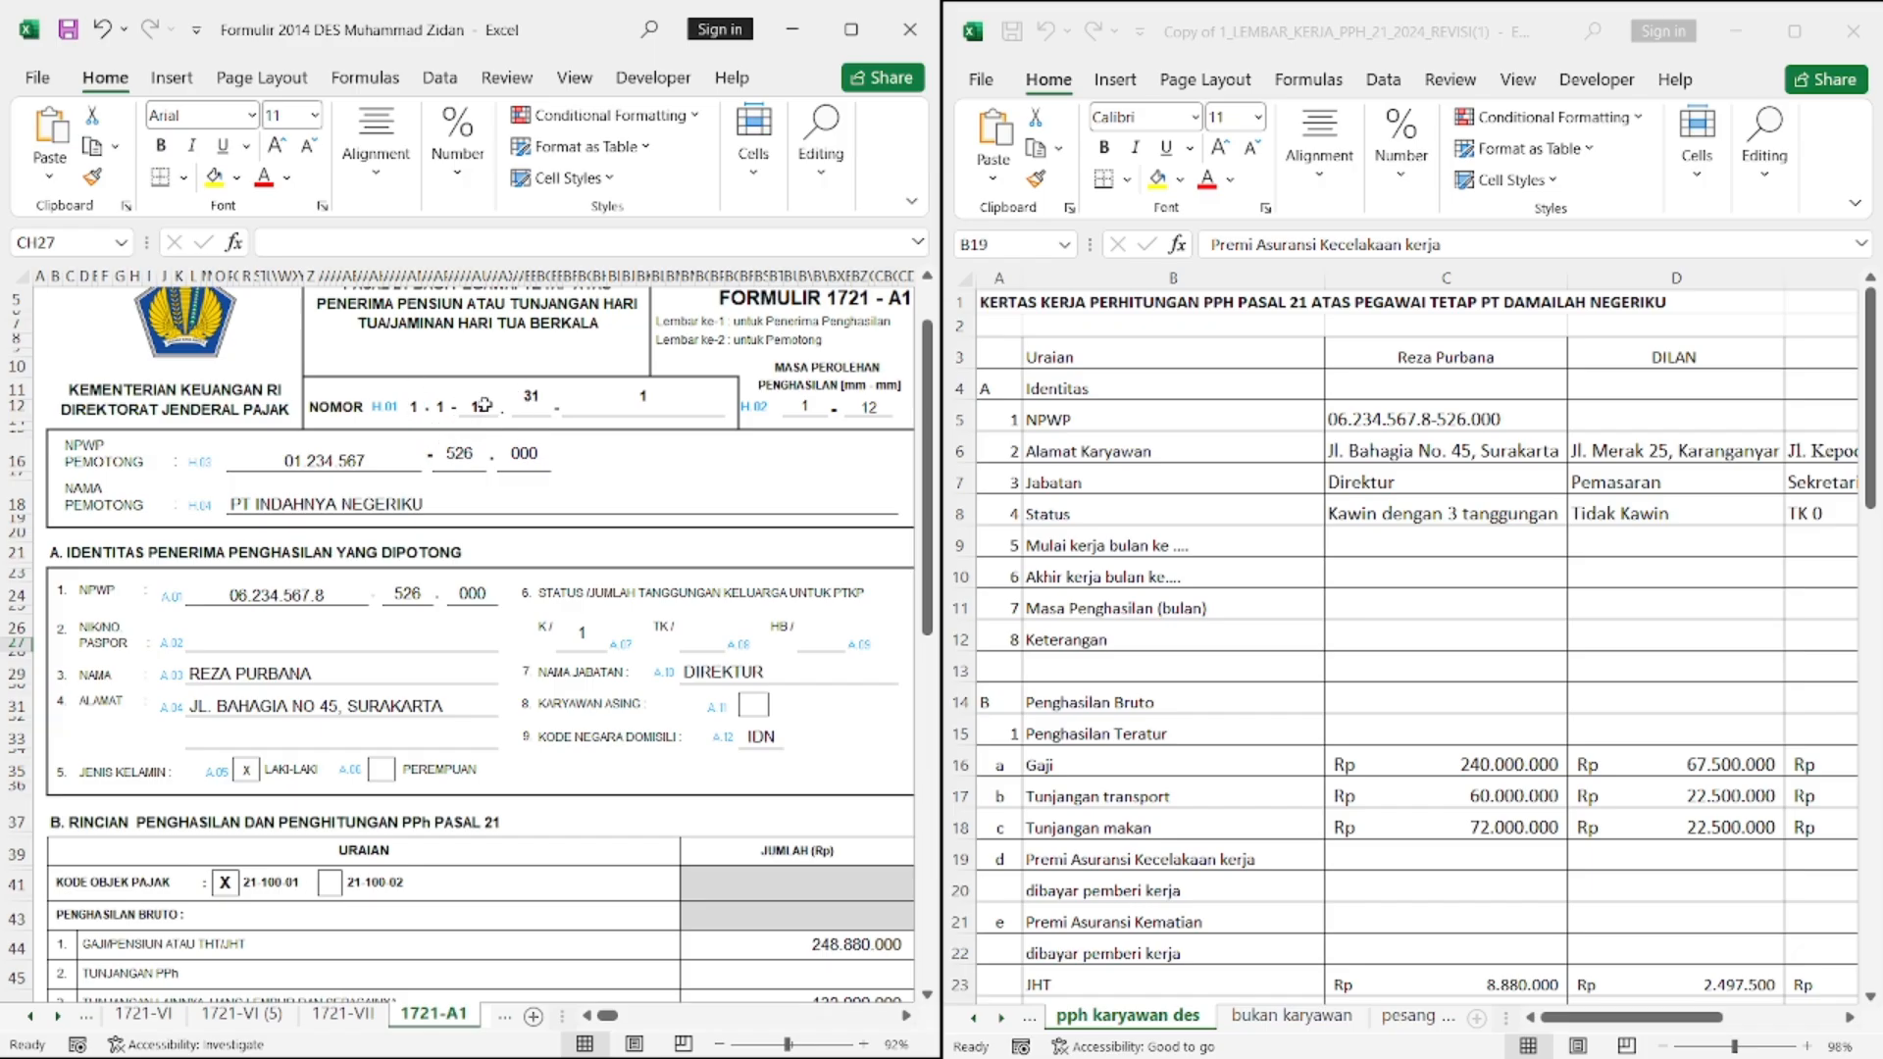
scroll(480, 429, "up", 1)
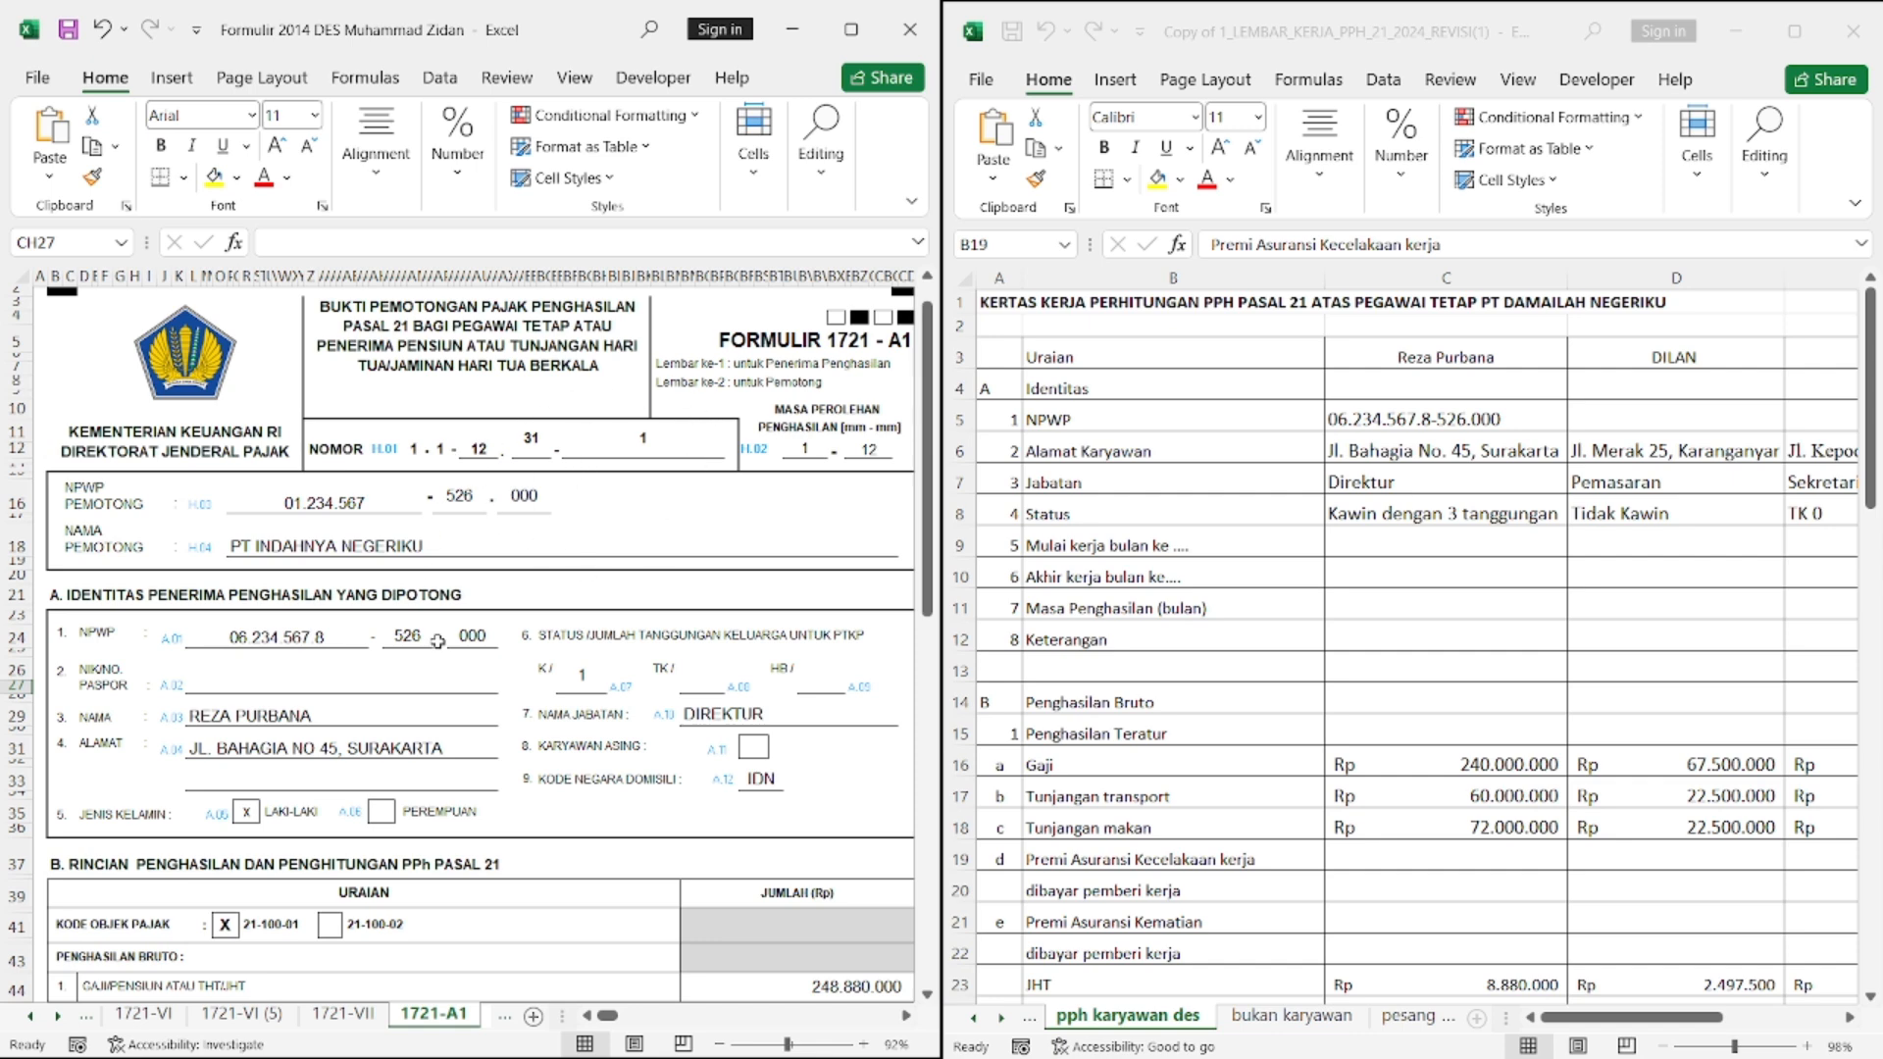
scroll(437, 641, "down", 1)
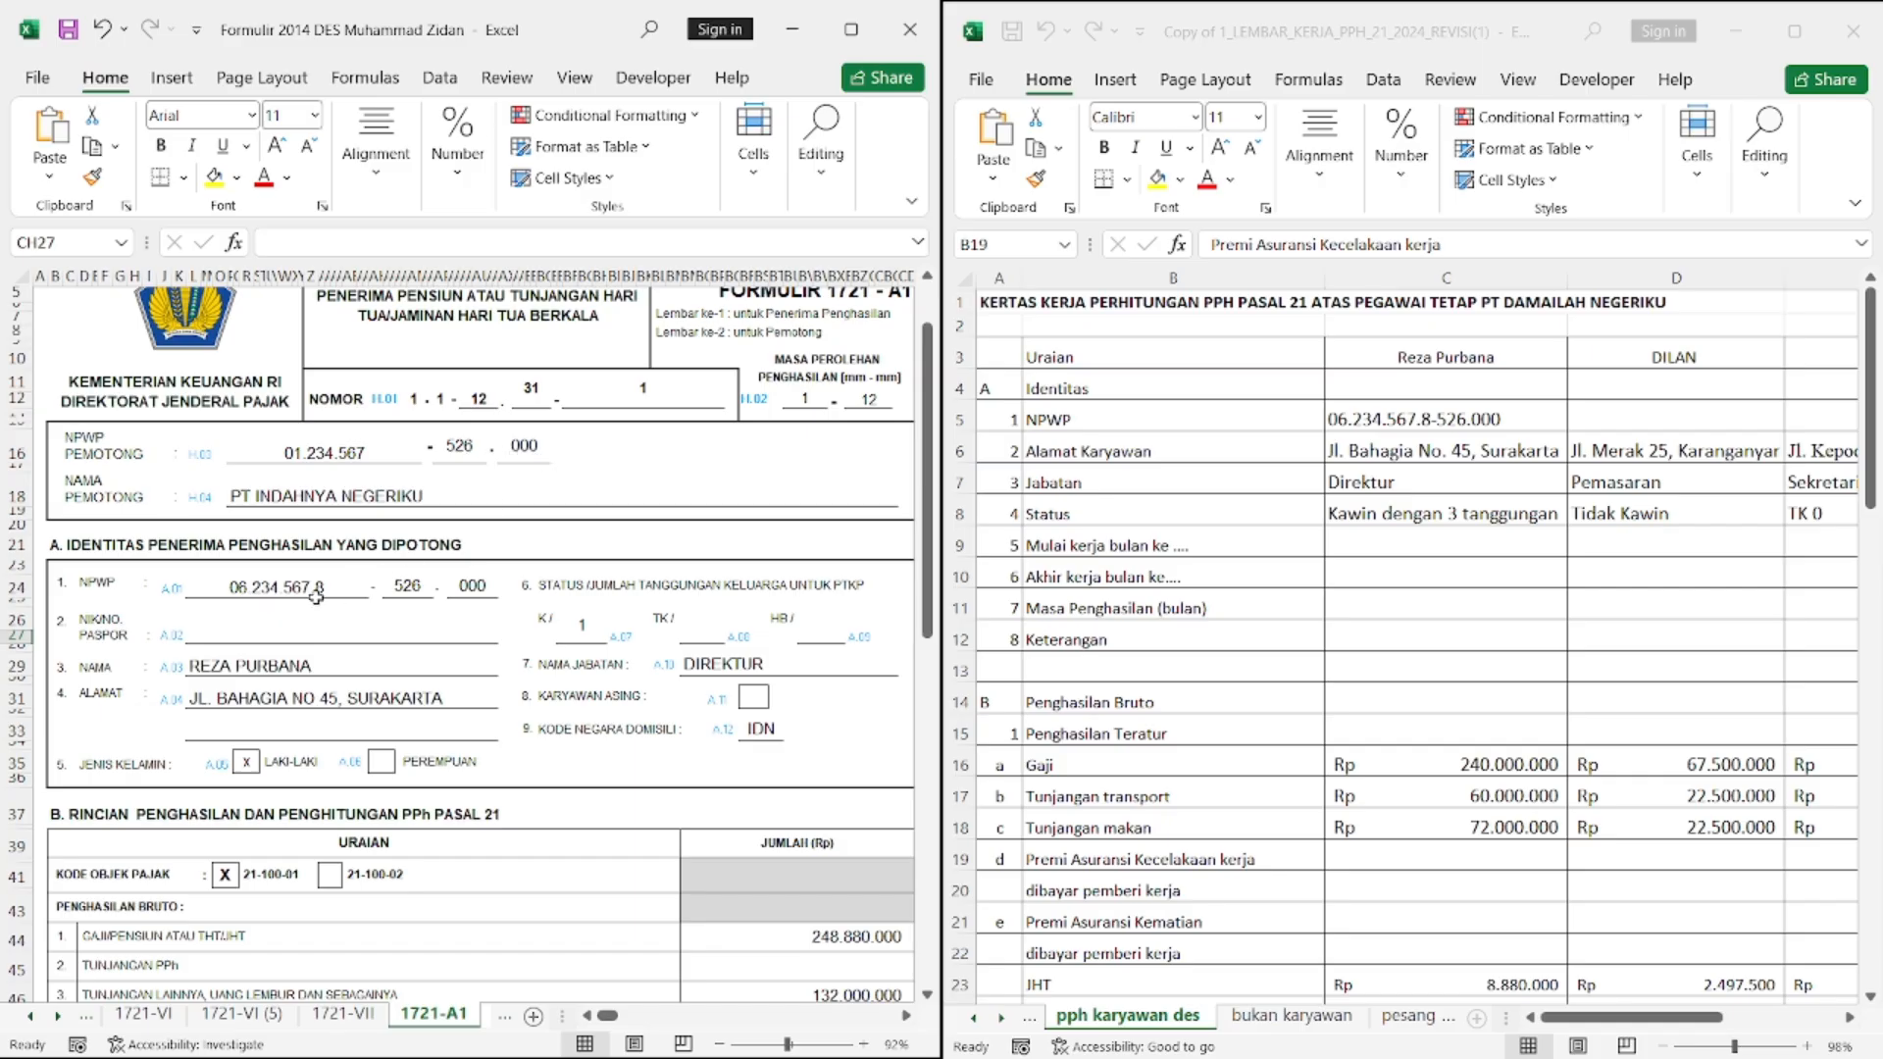
scroll(316, 595, "down", 1)
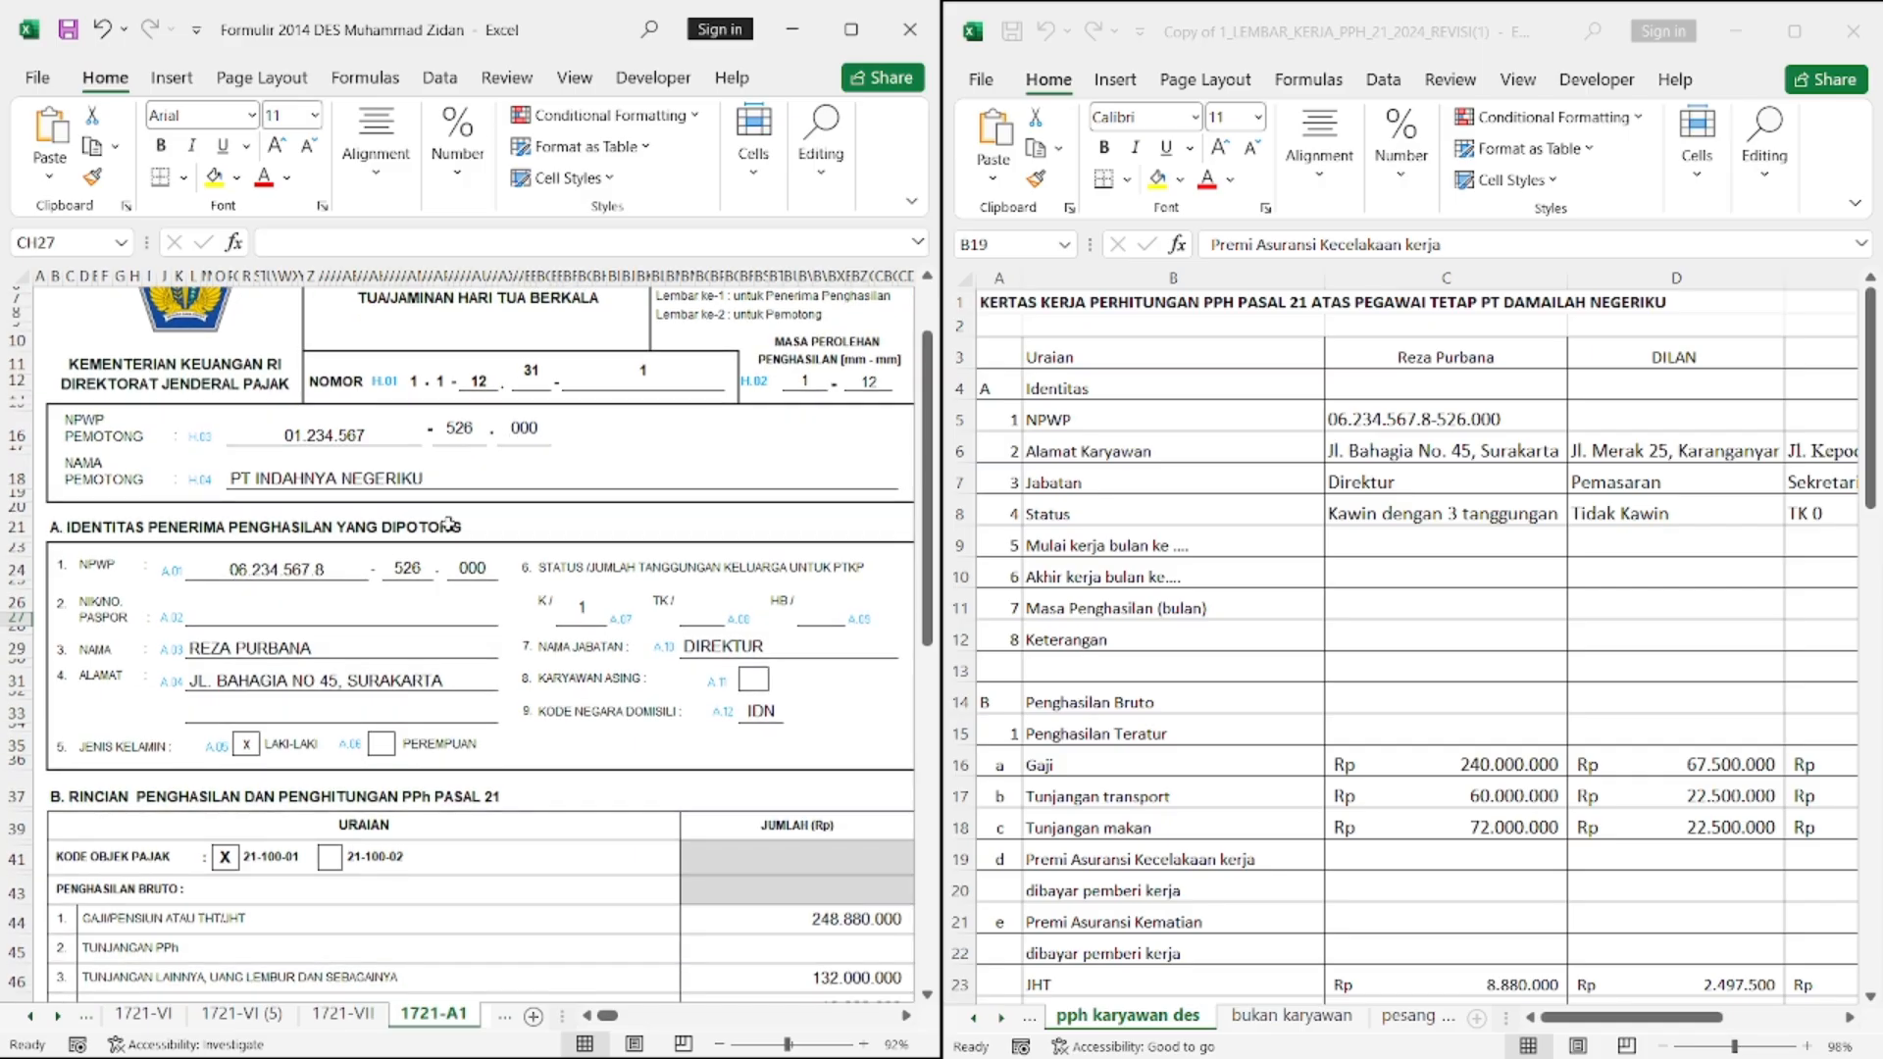
scroll(448, 524, "down", 1)
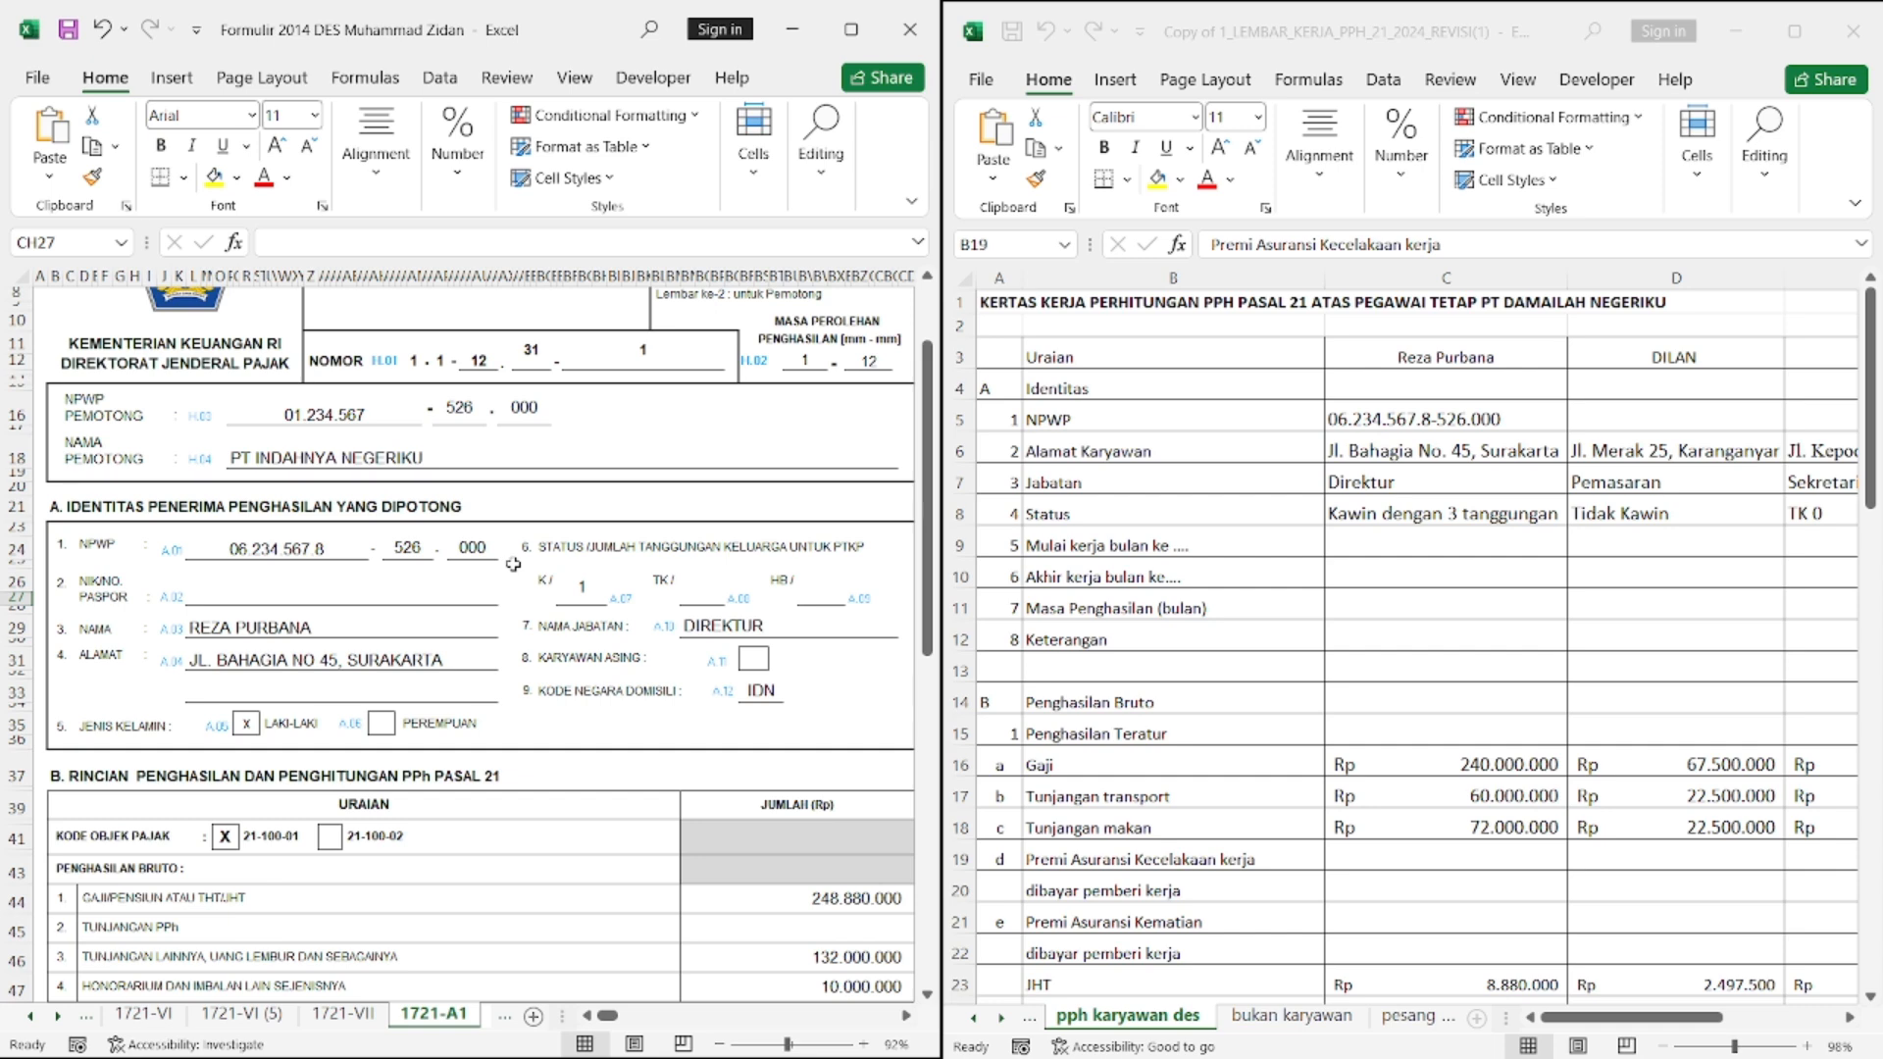
scroll(513, 565, "down", 2)
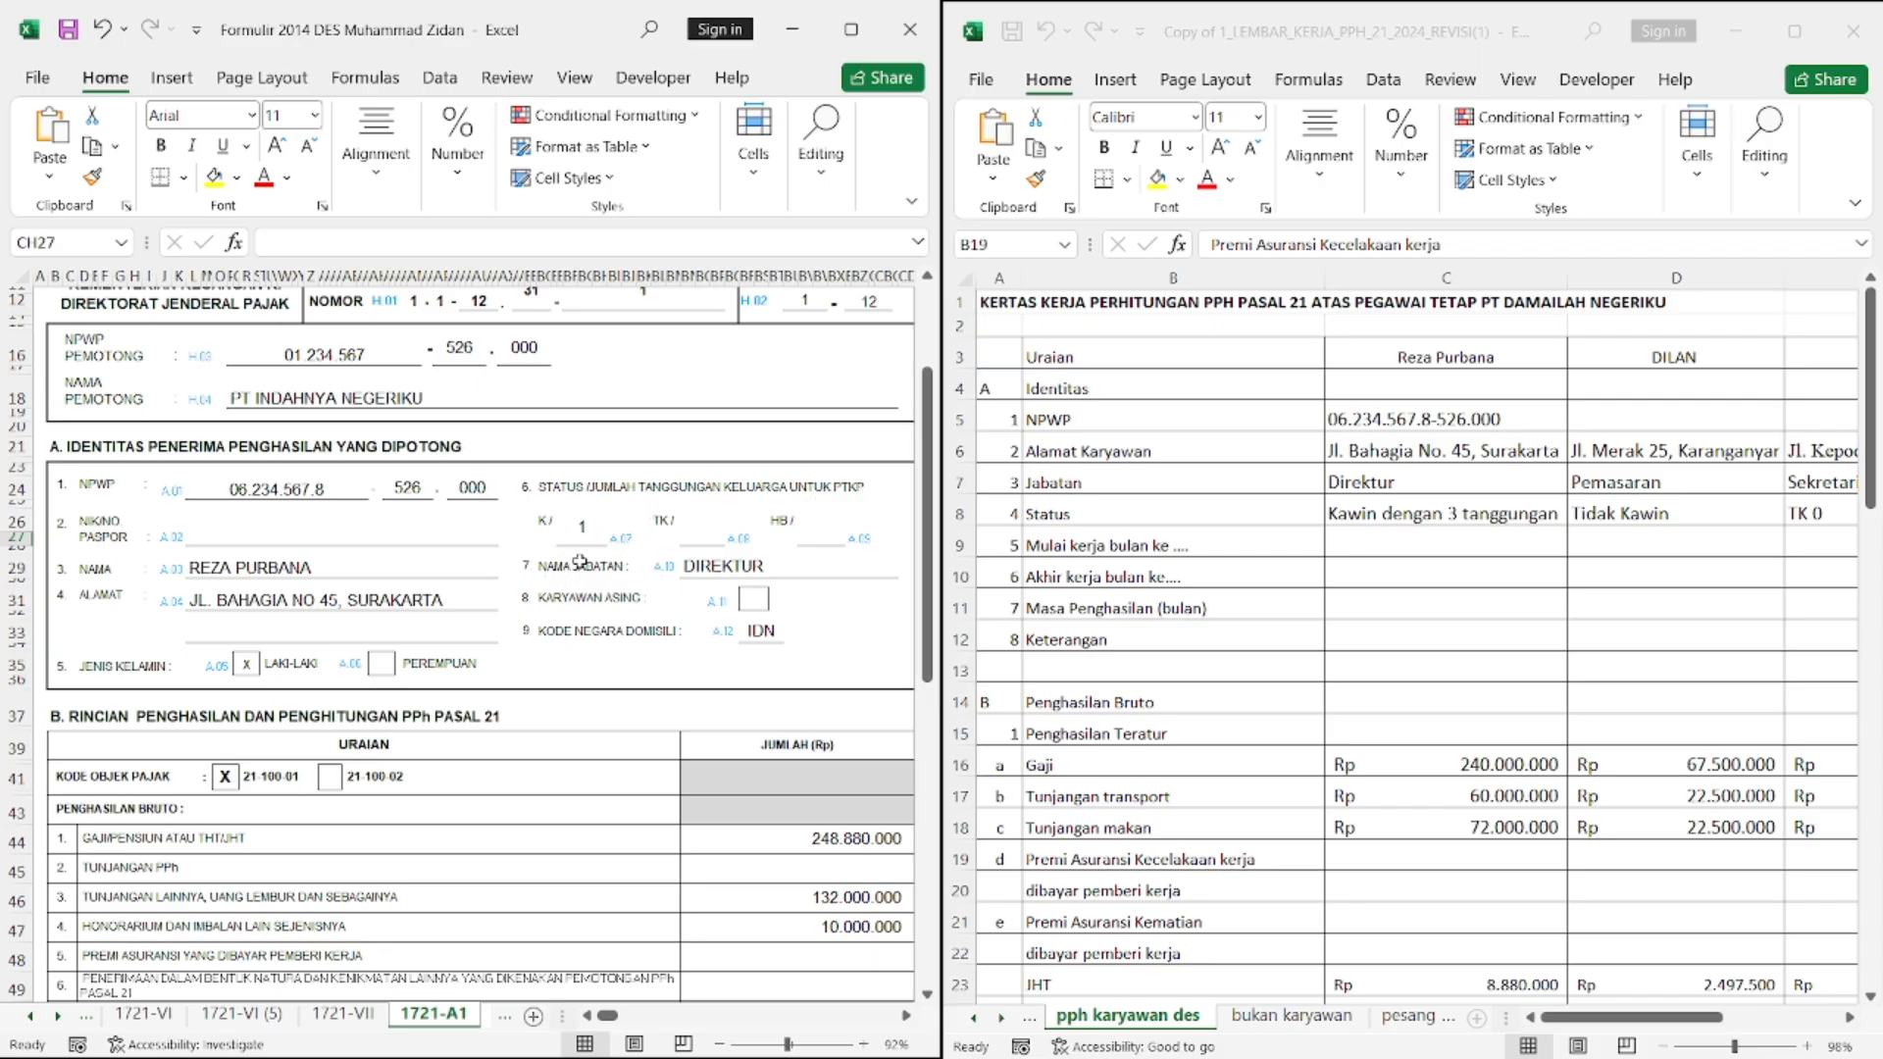
Change the first employee's Status in the worksheet to K 1
left_click(1450, 514)
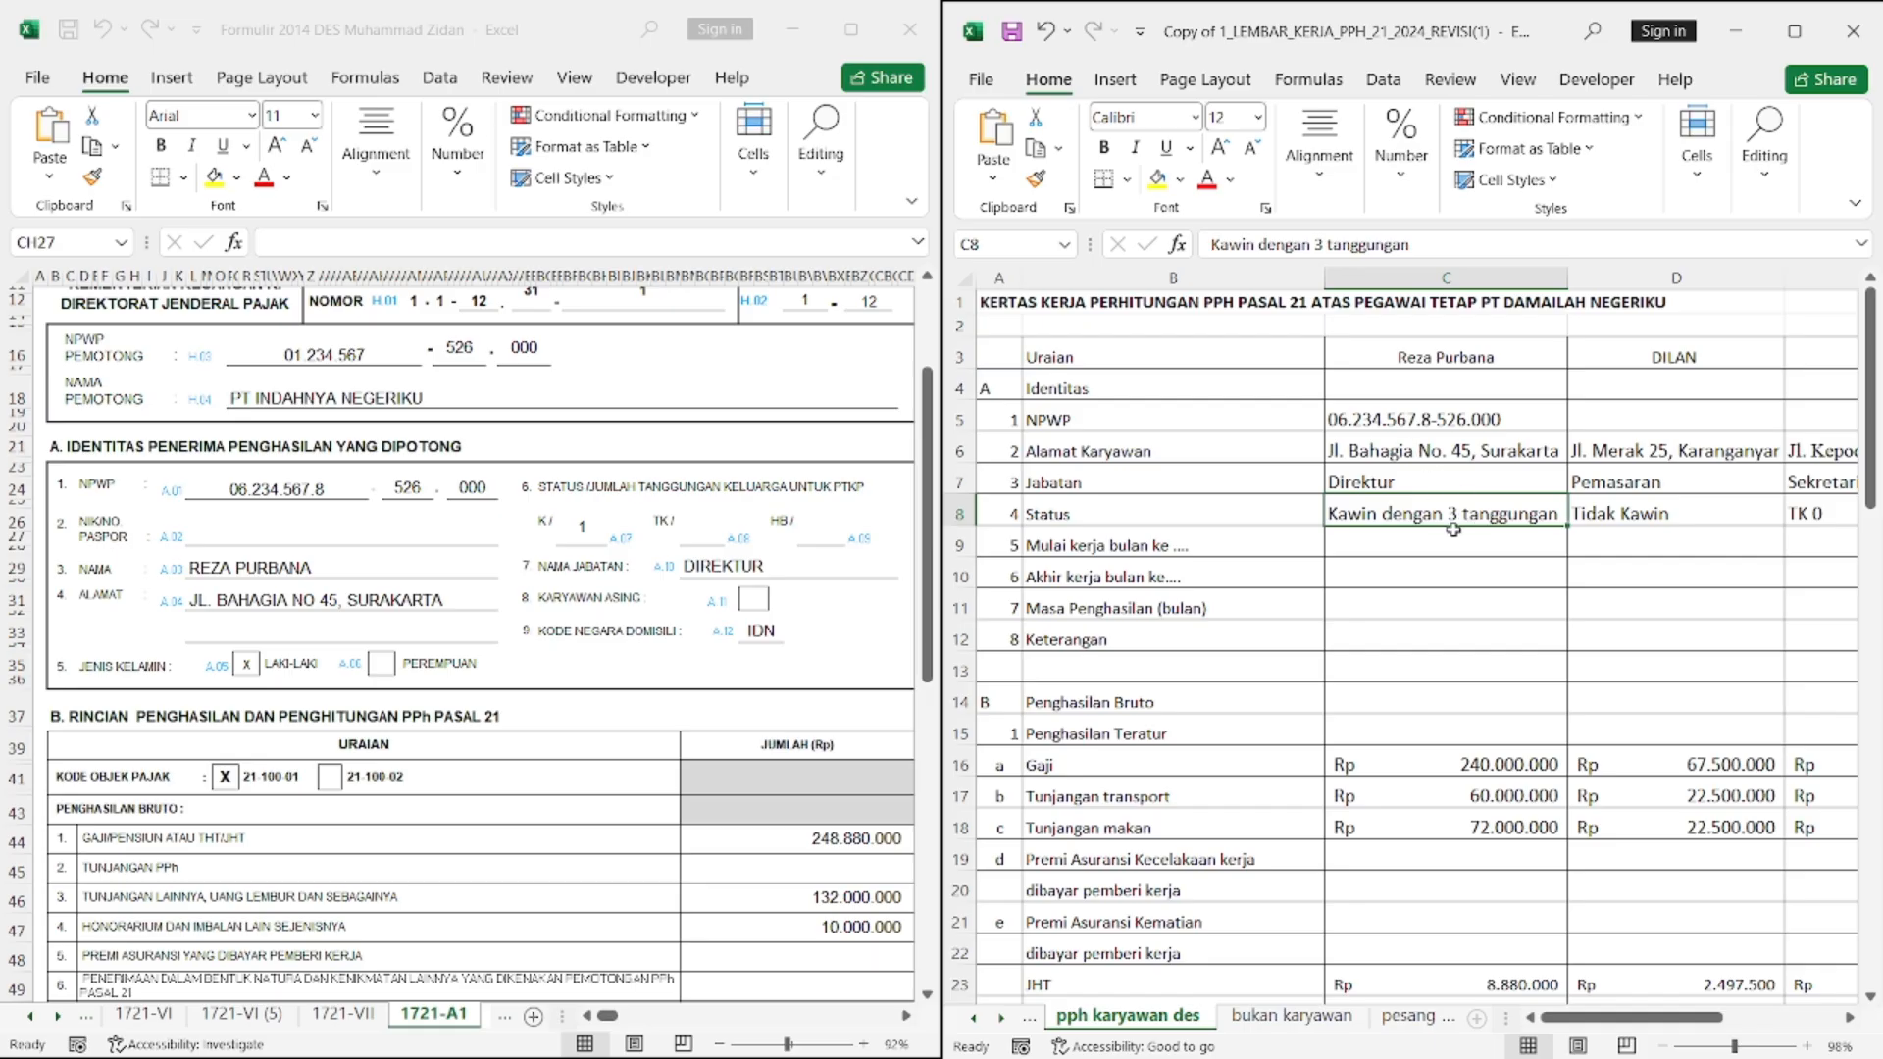
type("K")
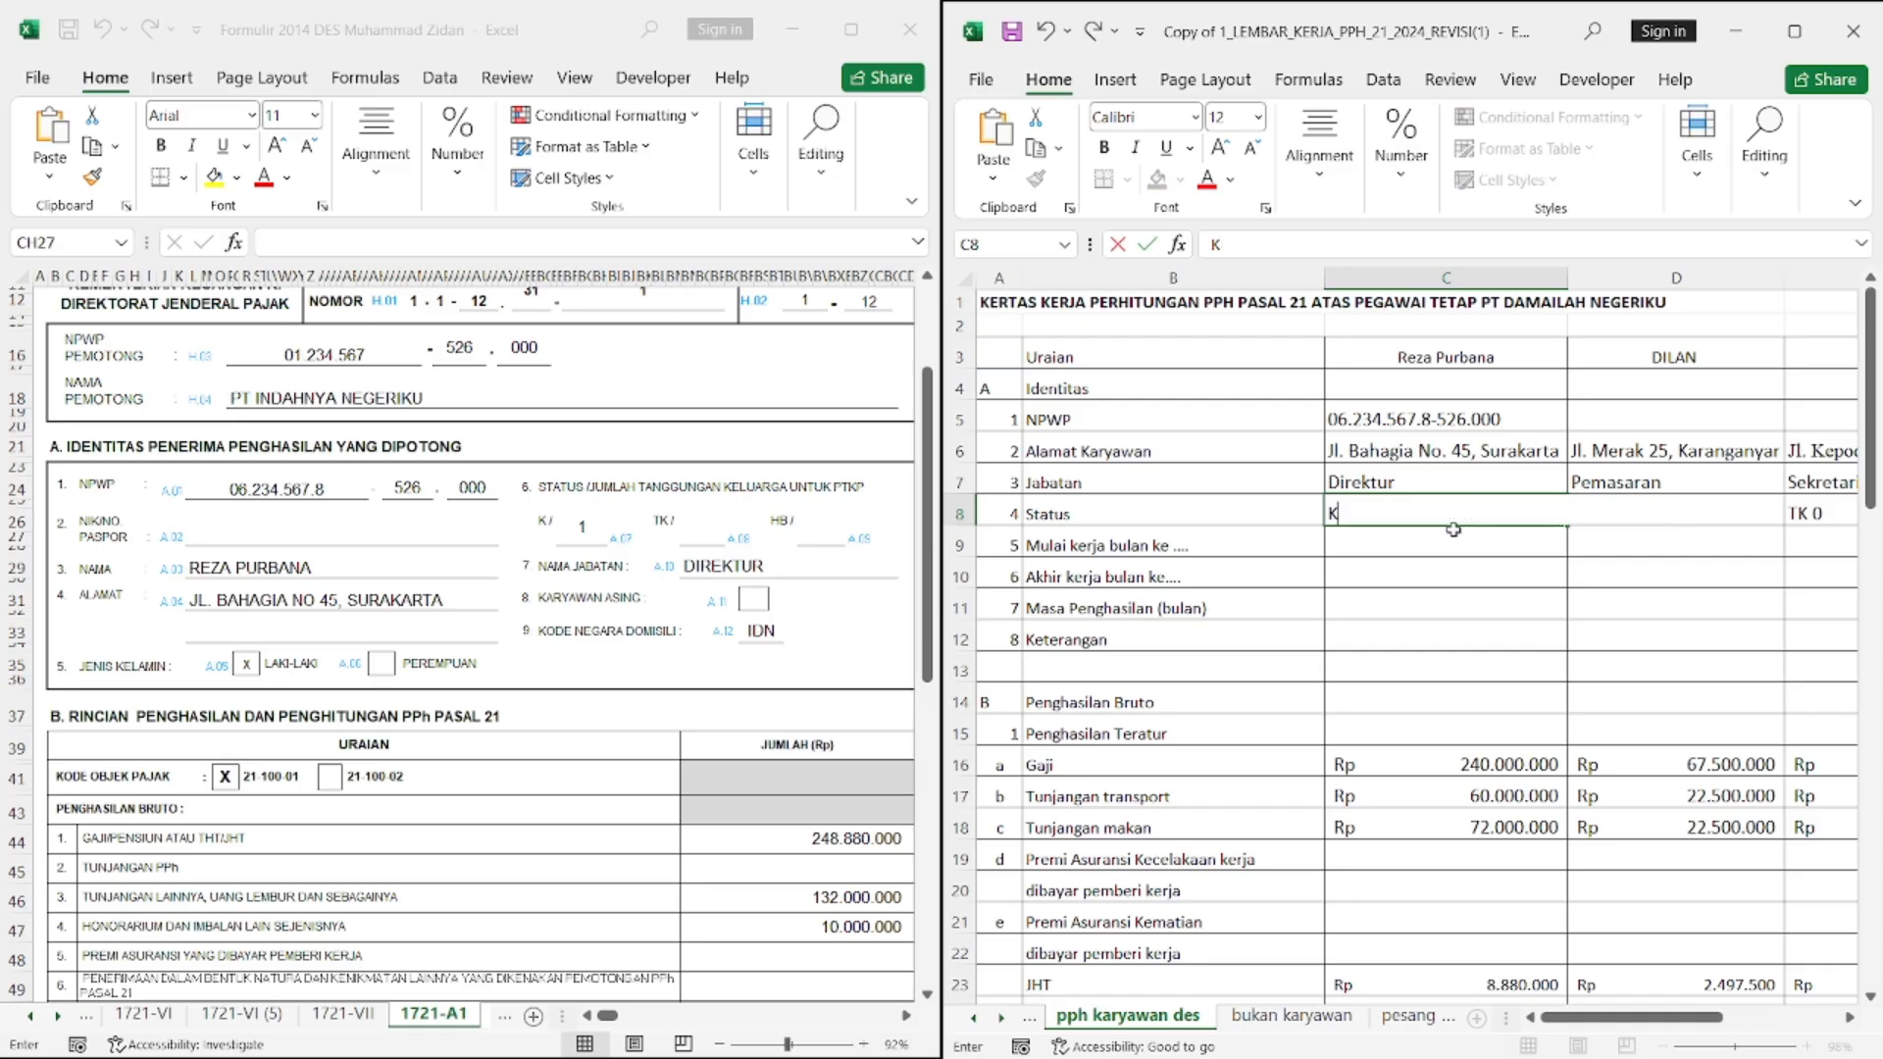
type(" 1")
left_click(1424, 549)
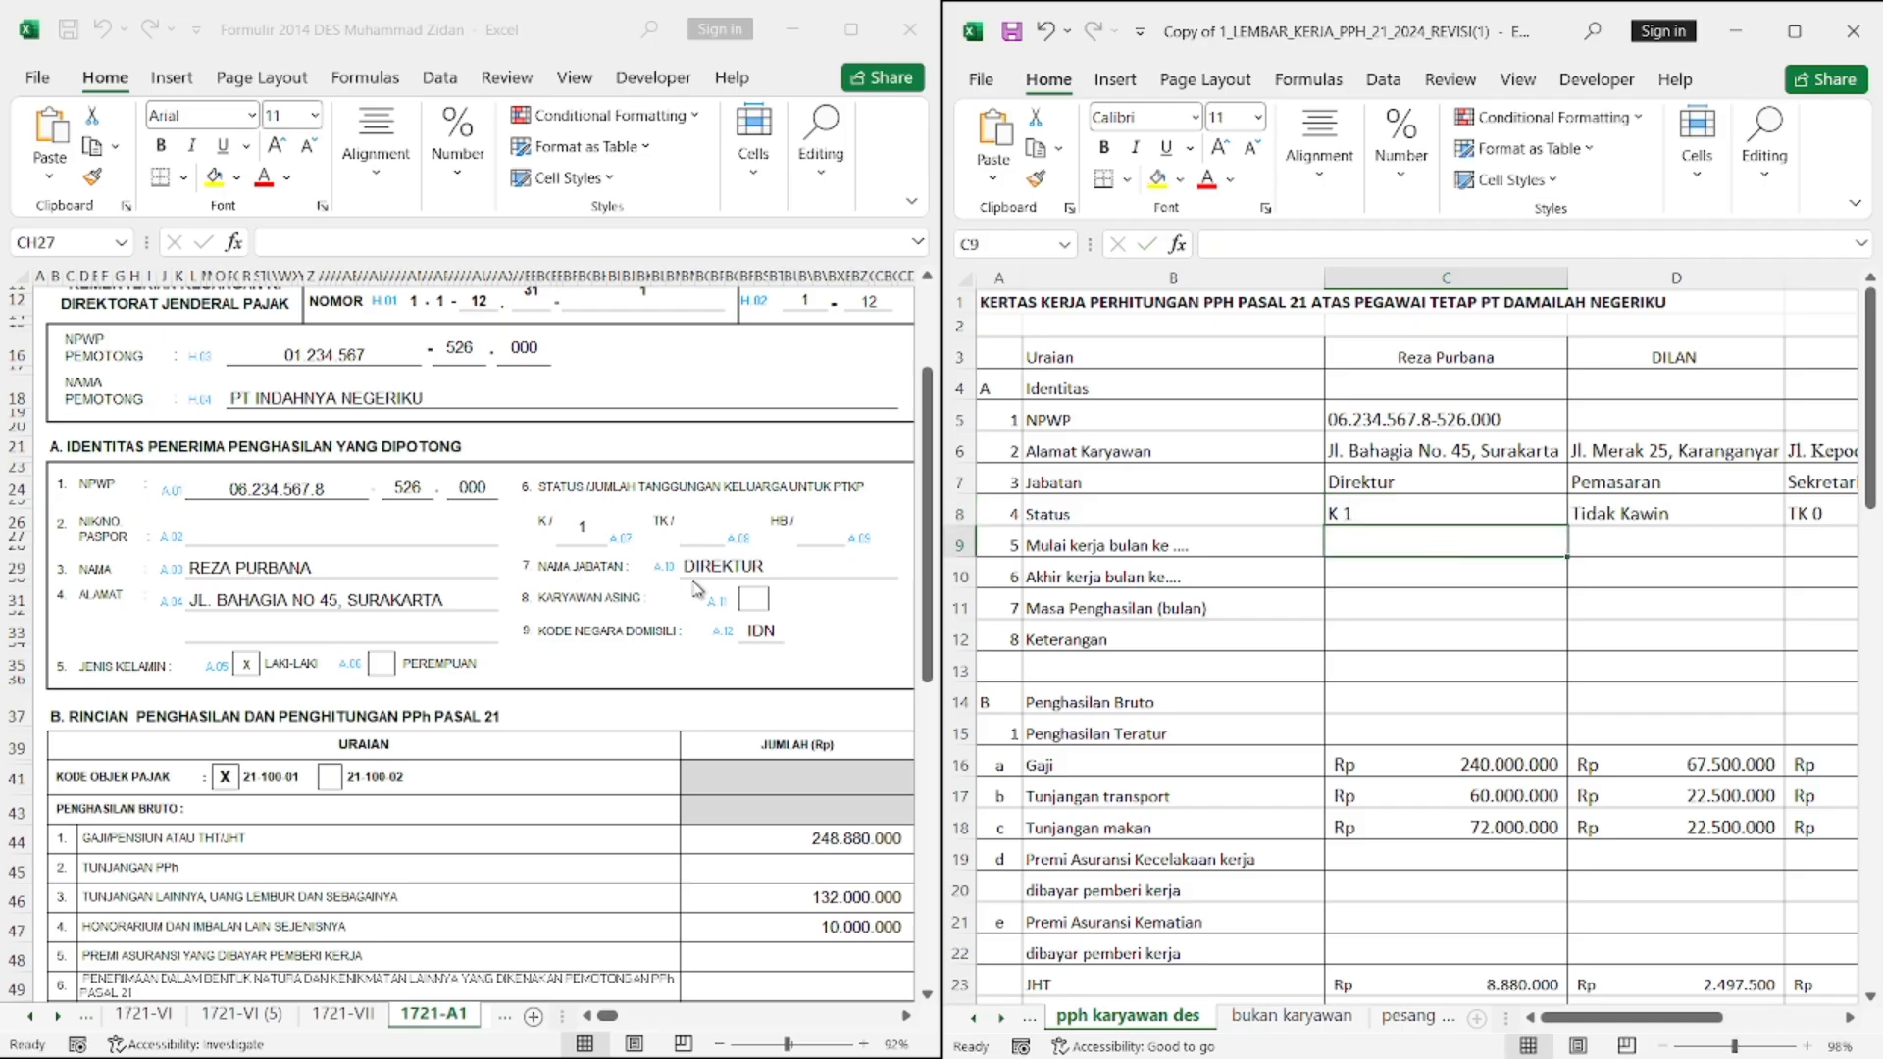
Compare the worksheet's identity and gross income rows with the recipient identity section of the 1721-A1 form
scroll(578, 598, "down", 2)
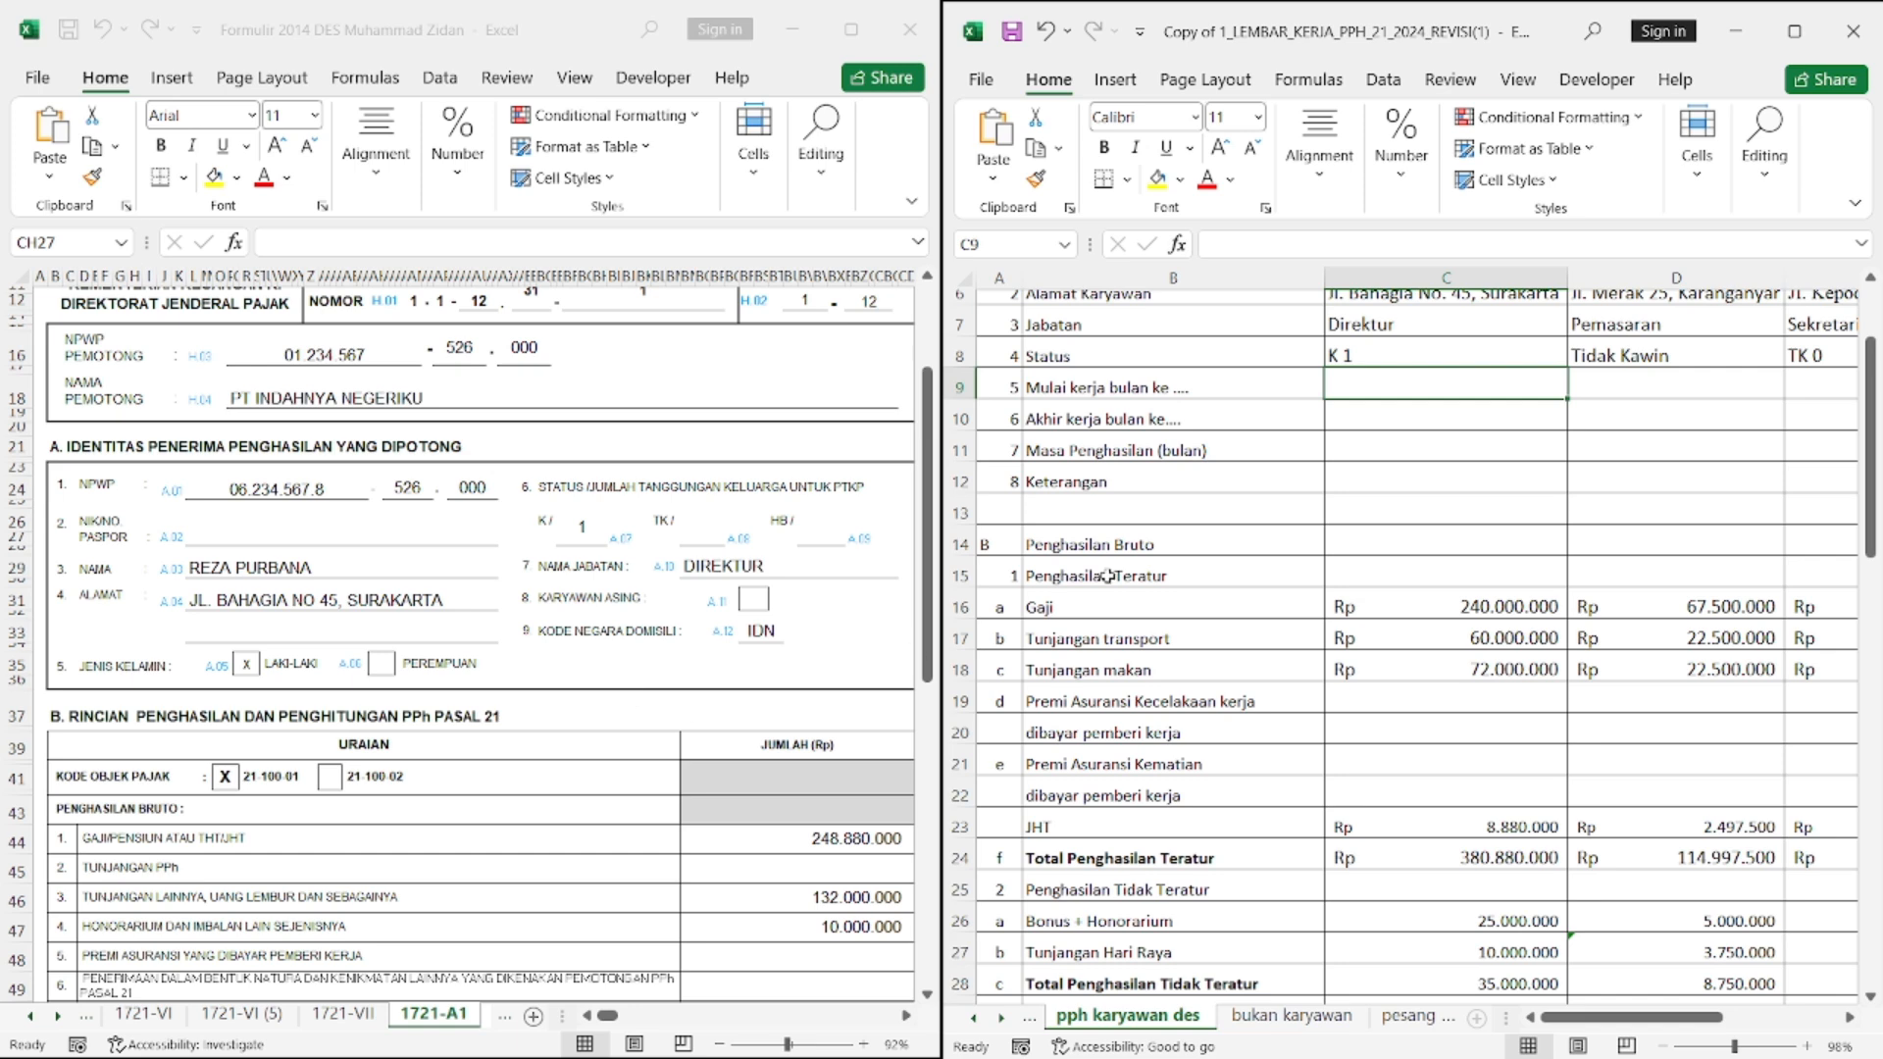
scroll(1107, 576, "up", 2)
scroll(1107, 575, "down", 2)
left_click(533, 718)
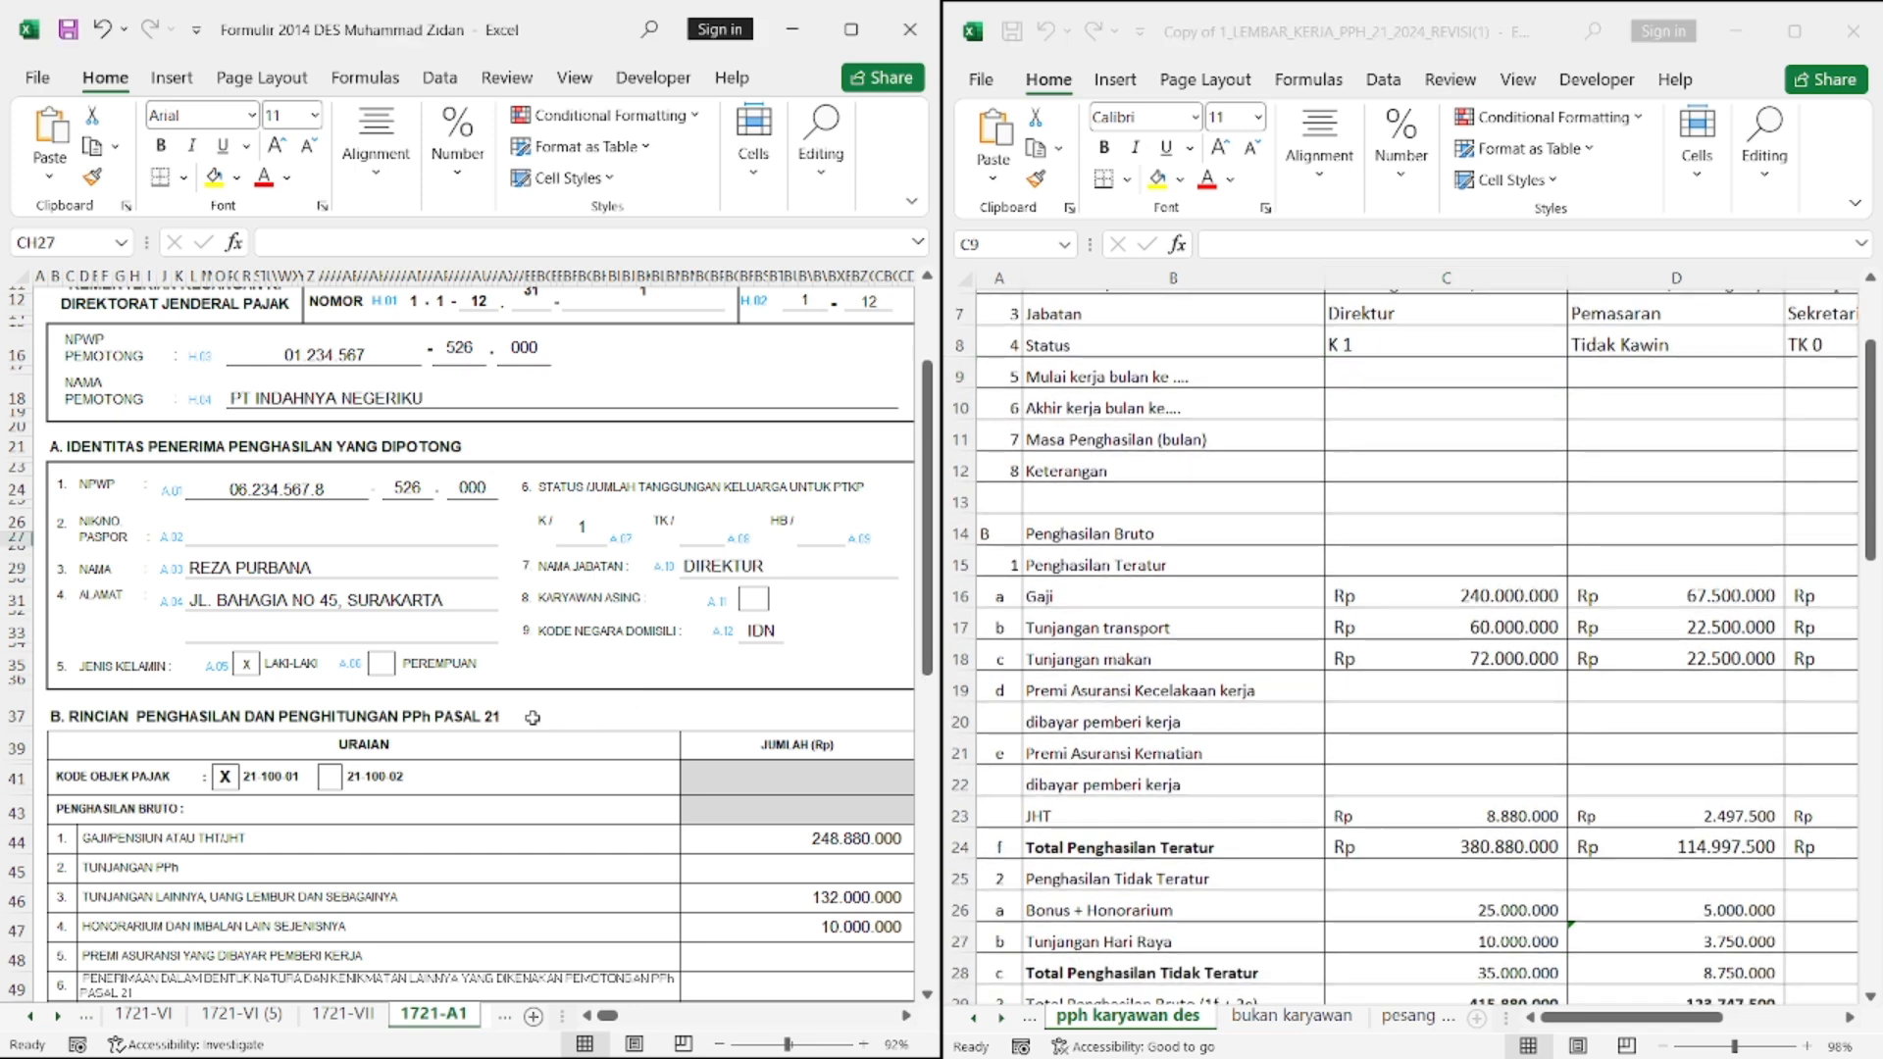
scroll(532, 717, "down", 1)
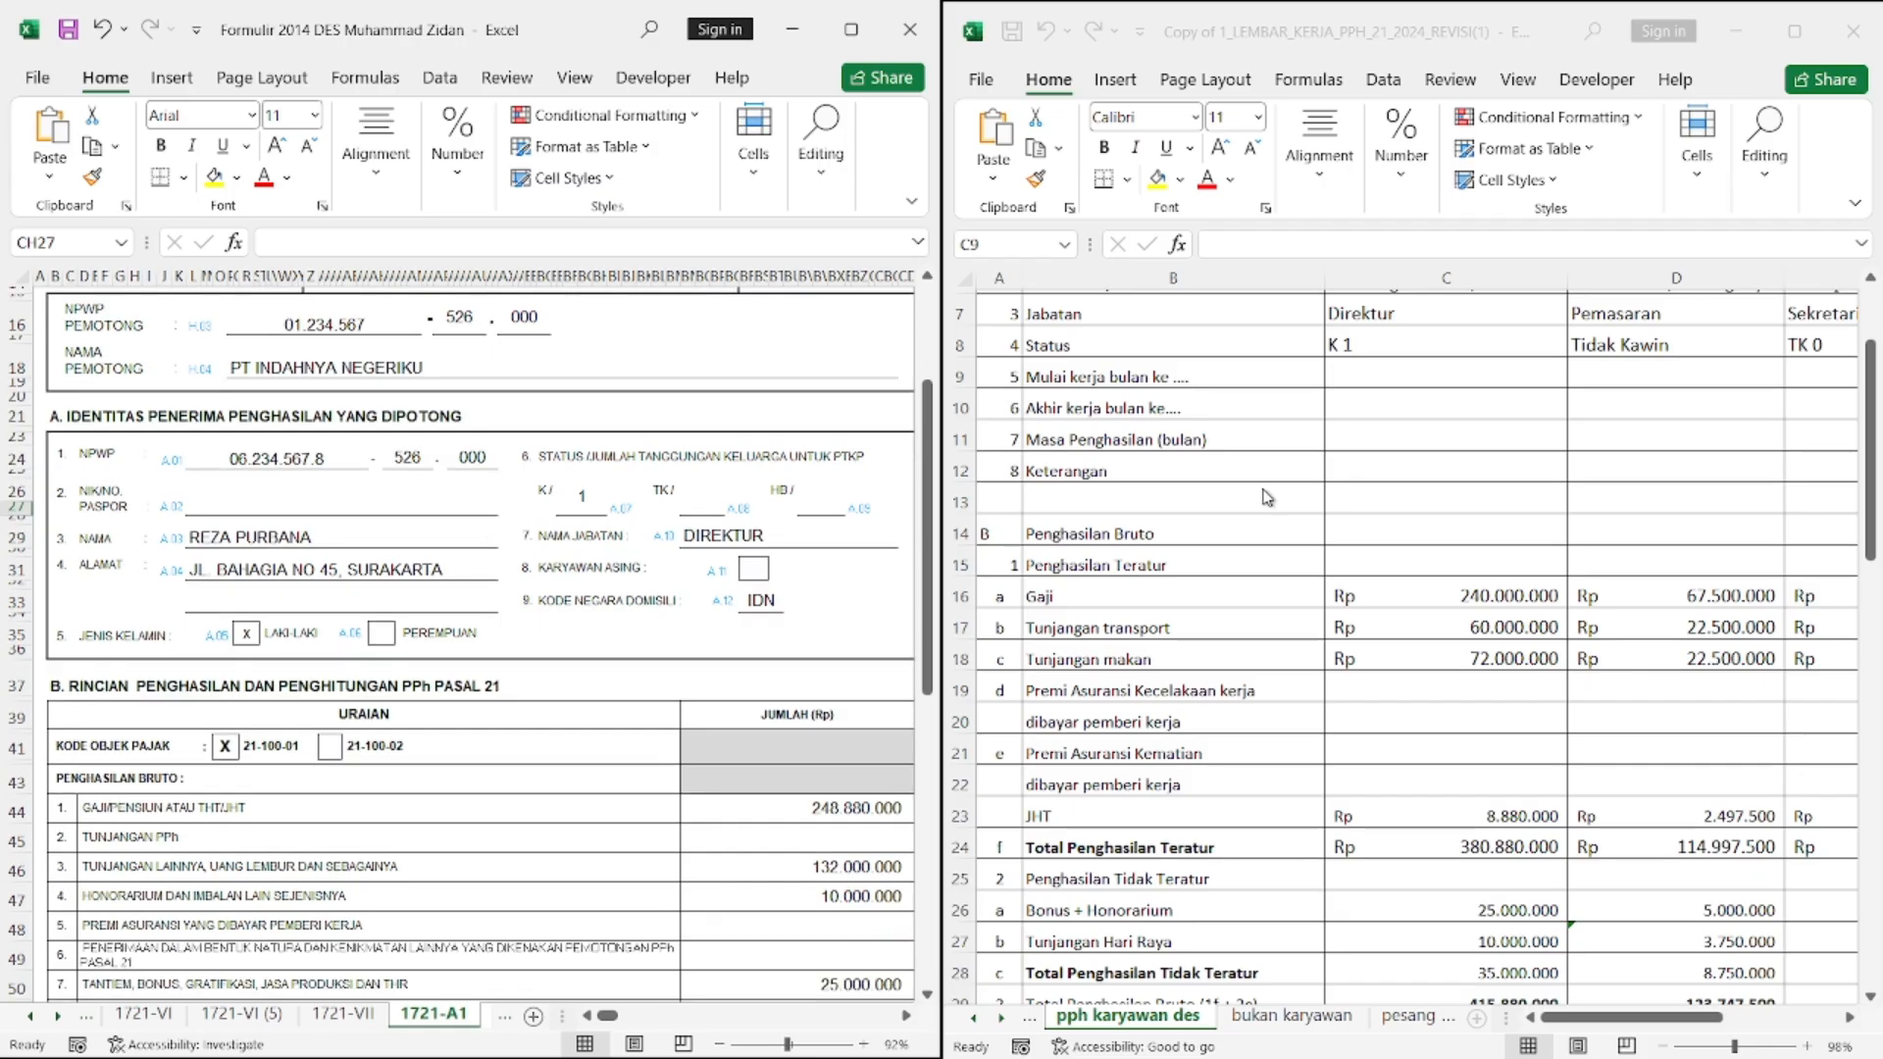
scroll(589, 733, "up", 3)
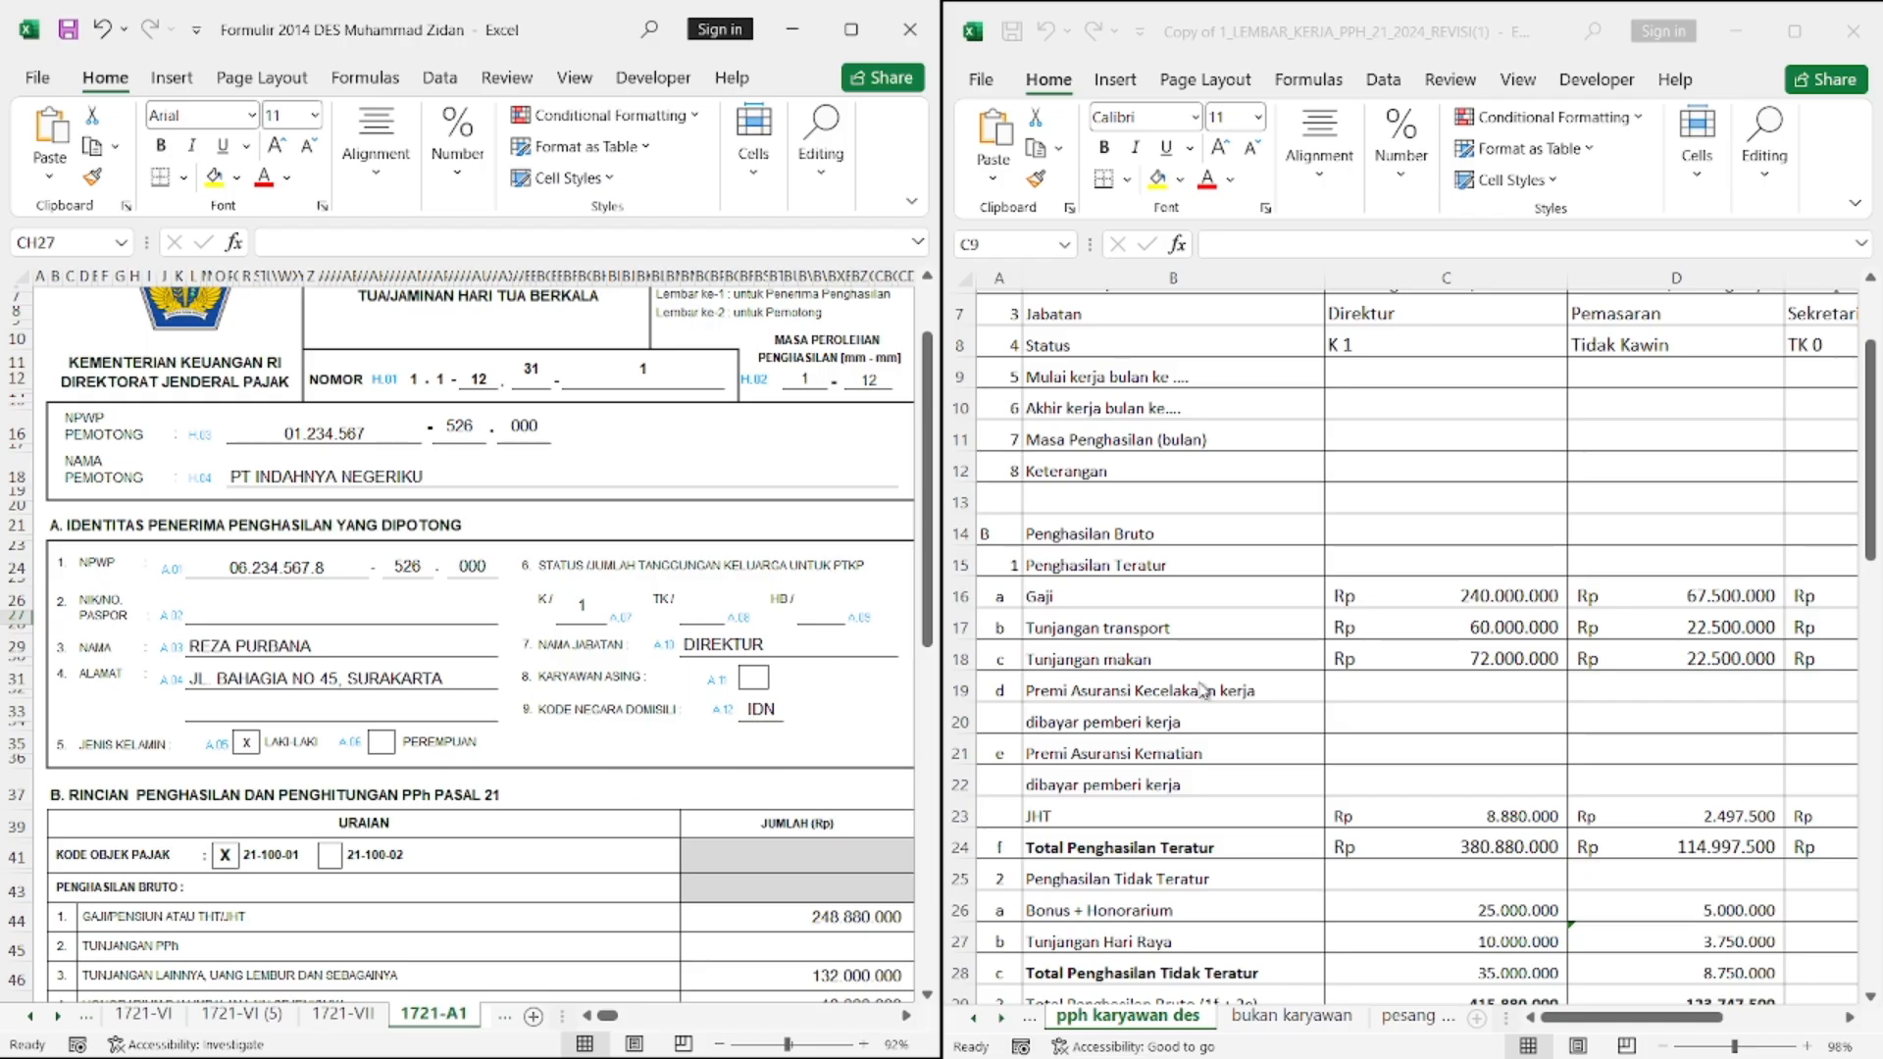
scroll(818, 786, "up", 2)
scroll(818, 786, "down", 1)
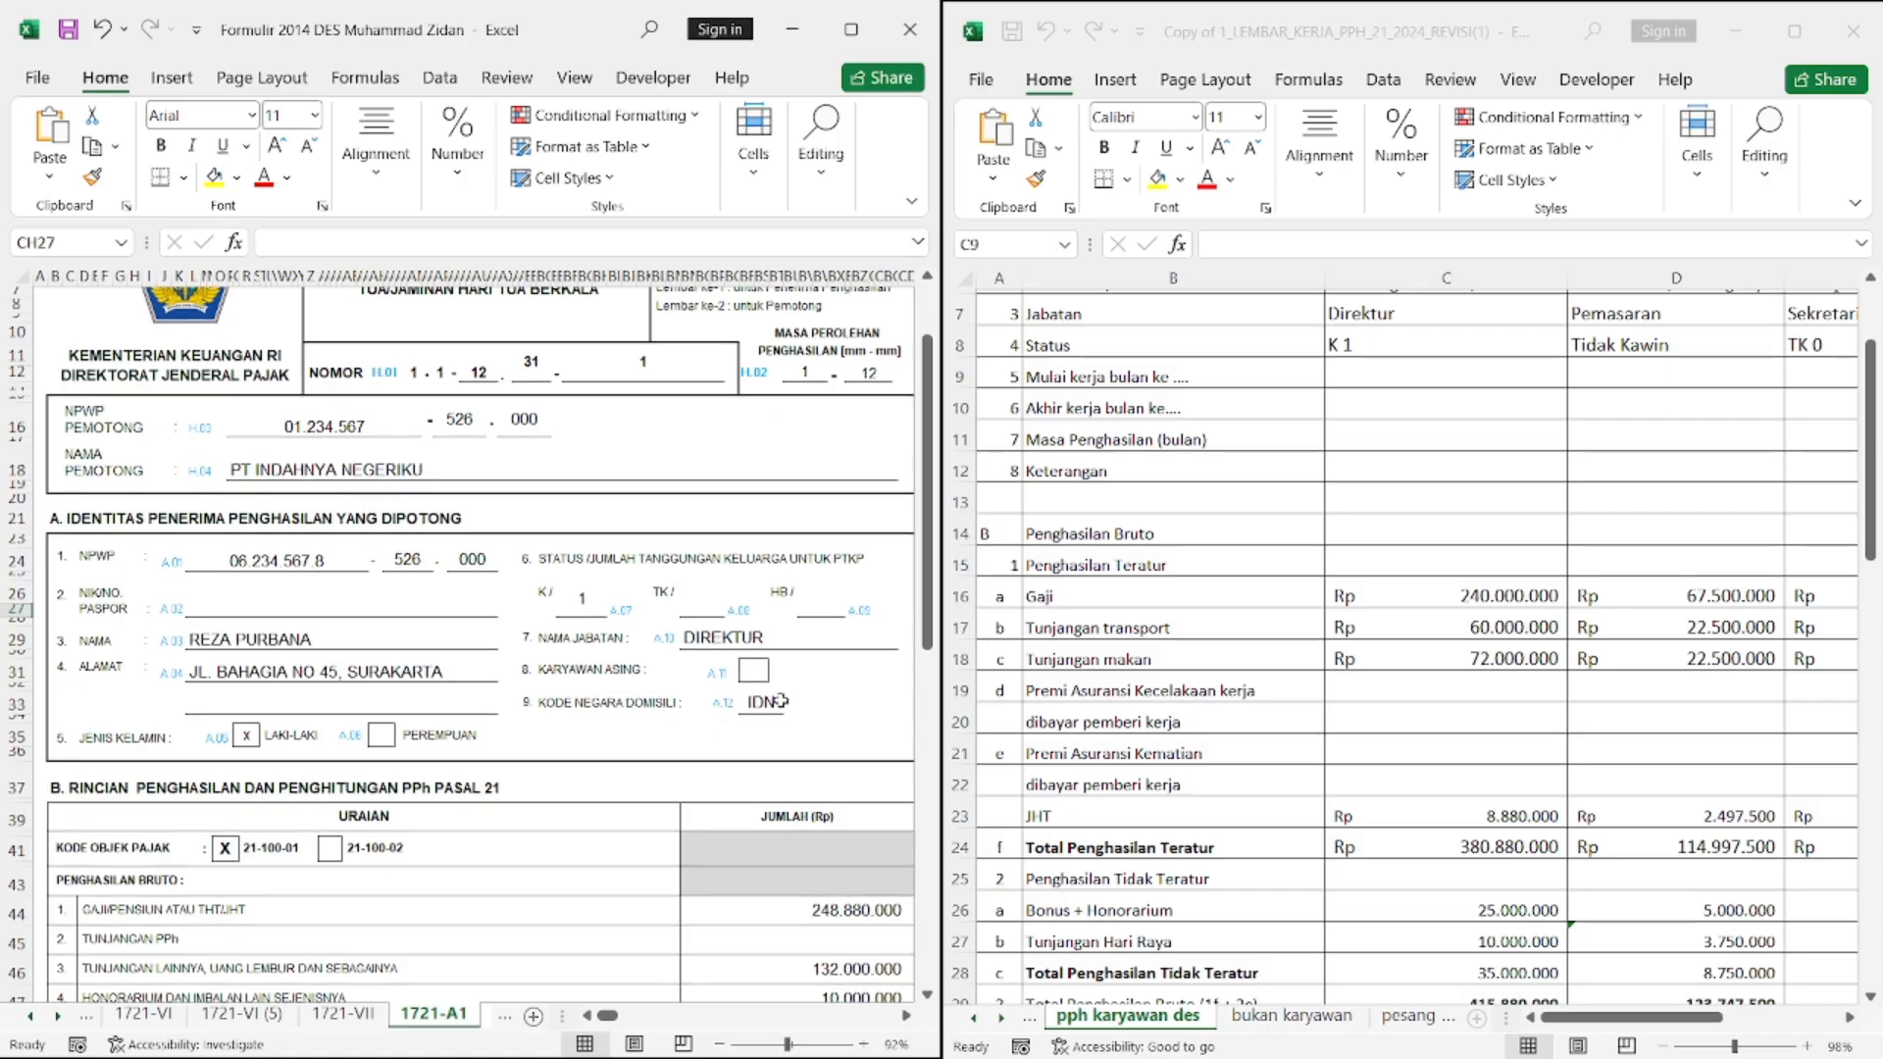
left_click(1096, 587)
scroll(1096, 587, "up", 2)
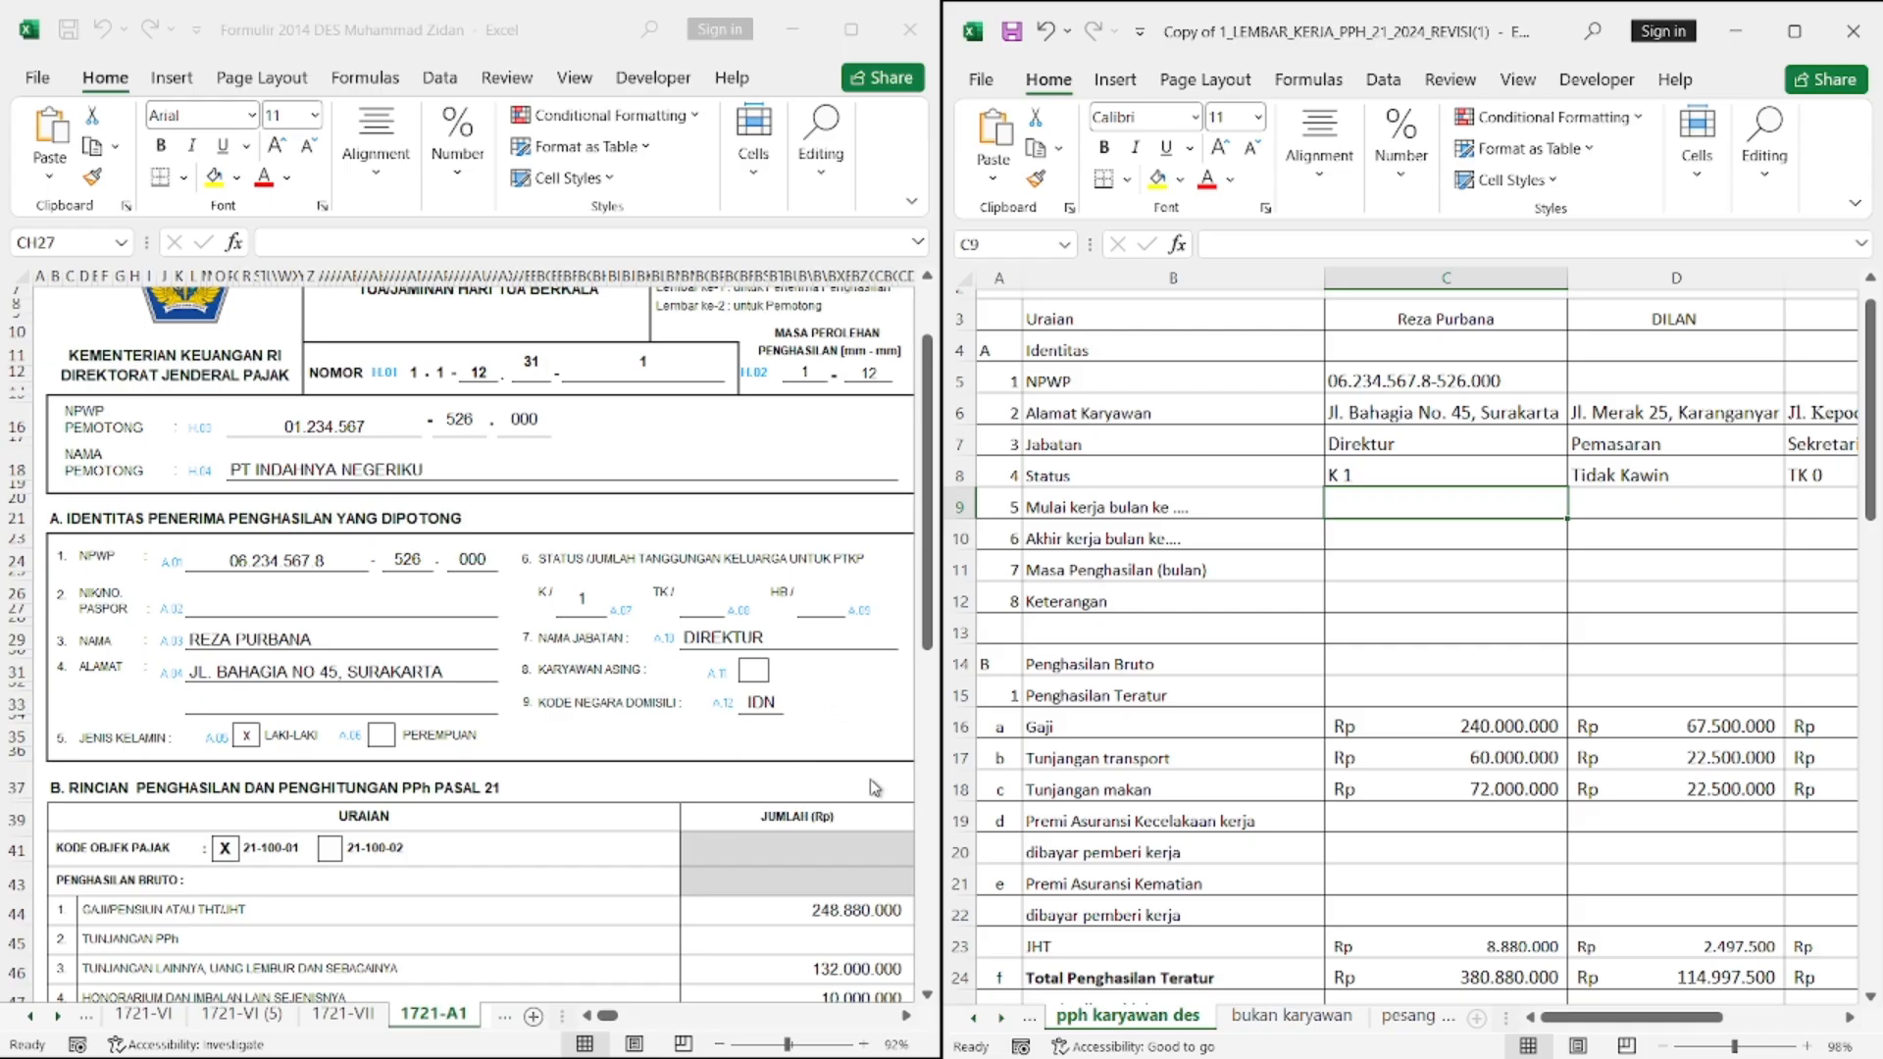
scroll(1144, 697, "down", 1)
scroll(1144, 697, "down", 2)
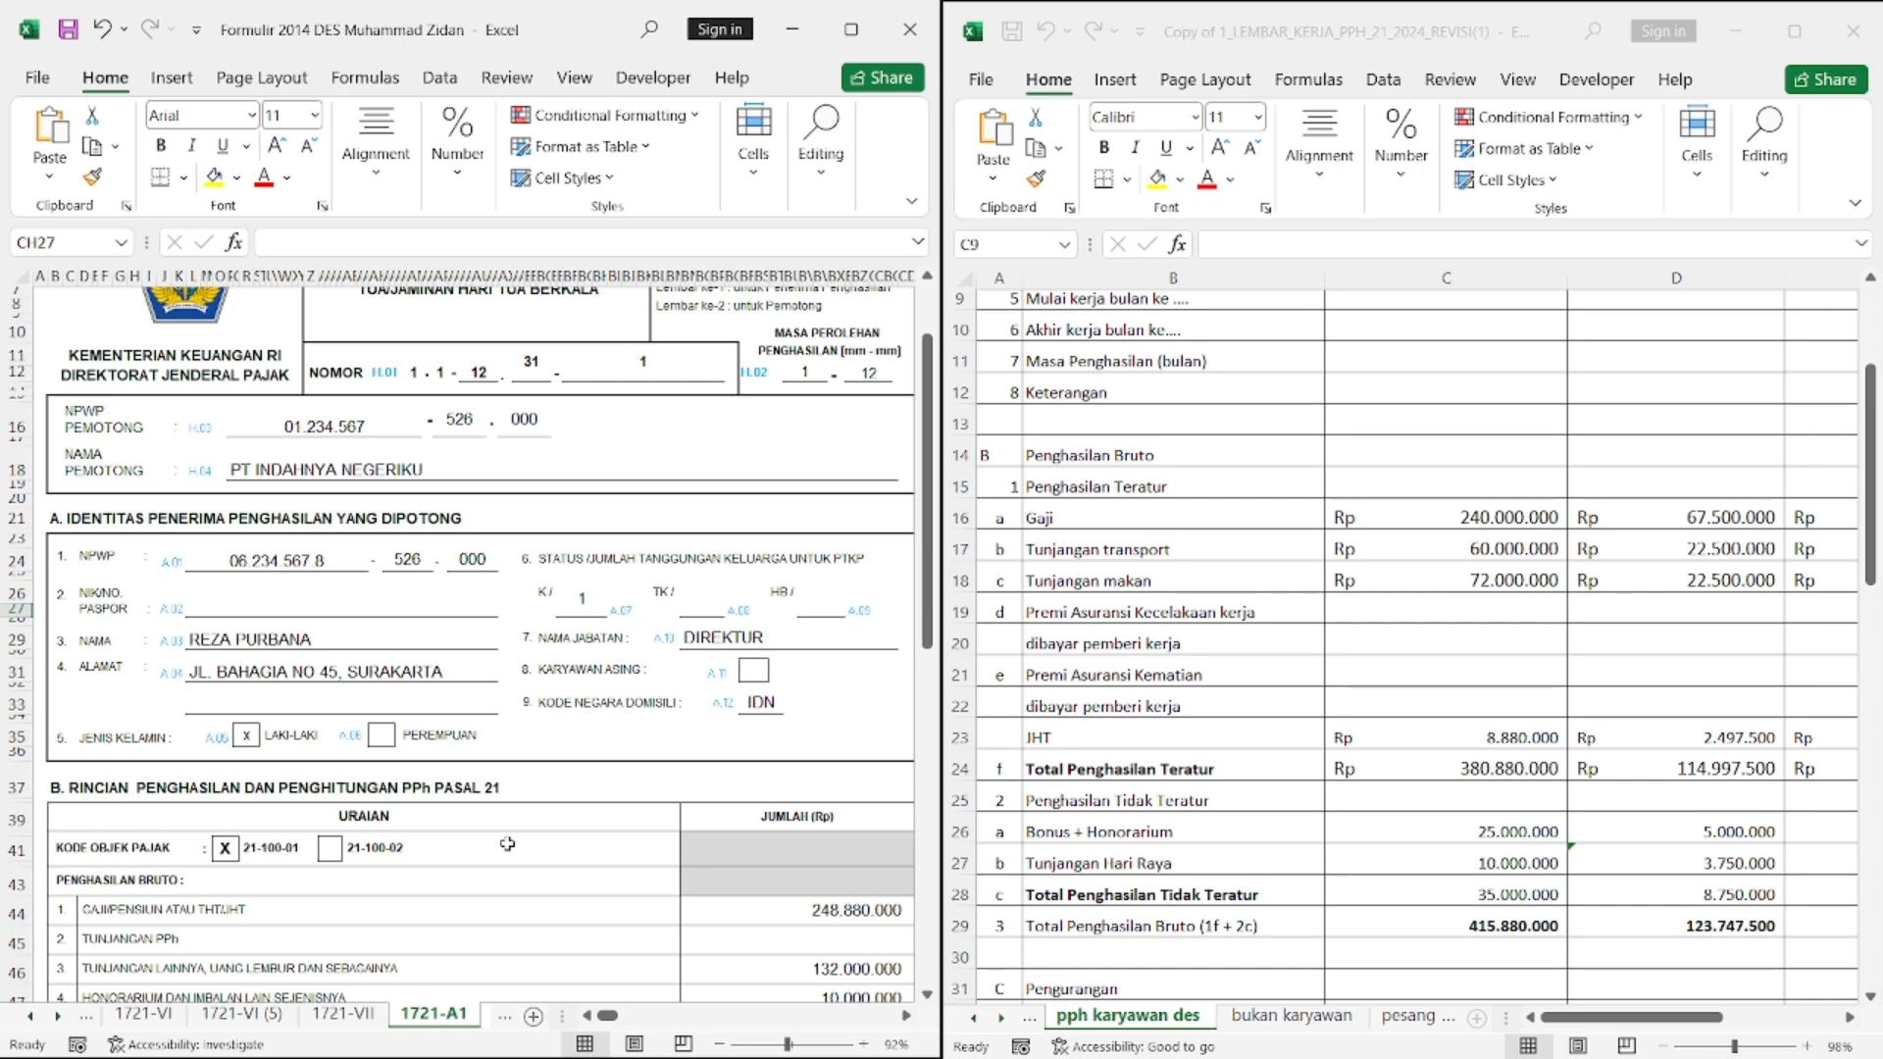
Review section B of the 1721-A1 form and inspect the worksheet's Gaji, JHT and regular income total formulas against the form's salary line
scroll(507, 843, "down", 3)
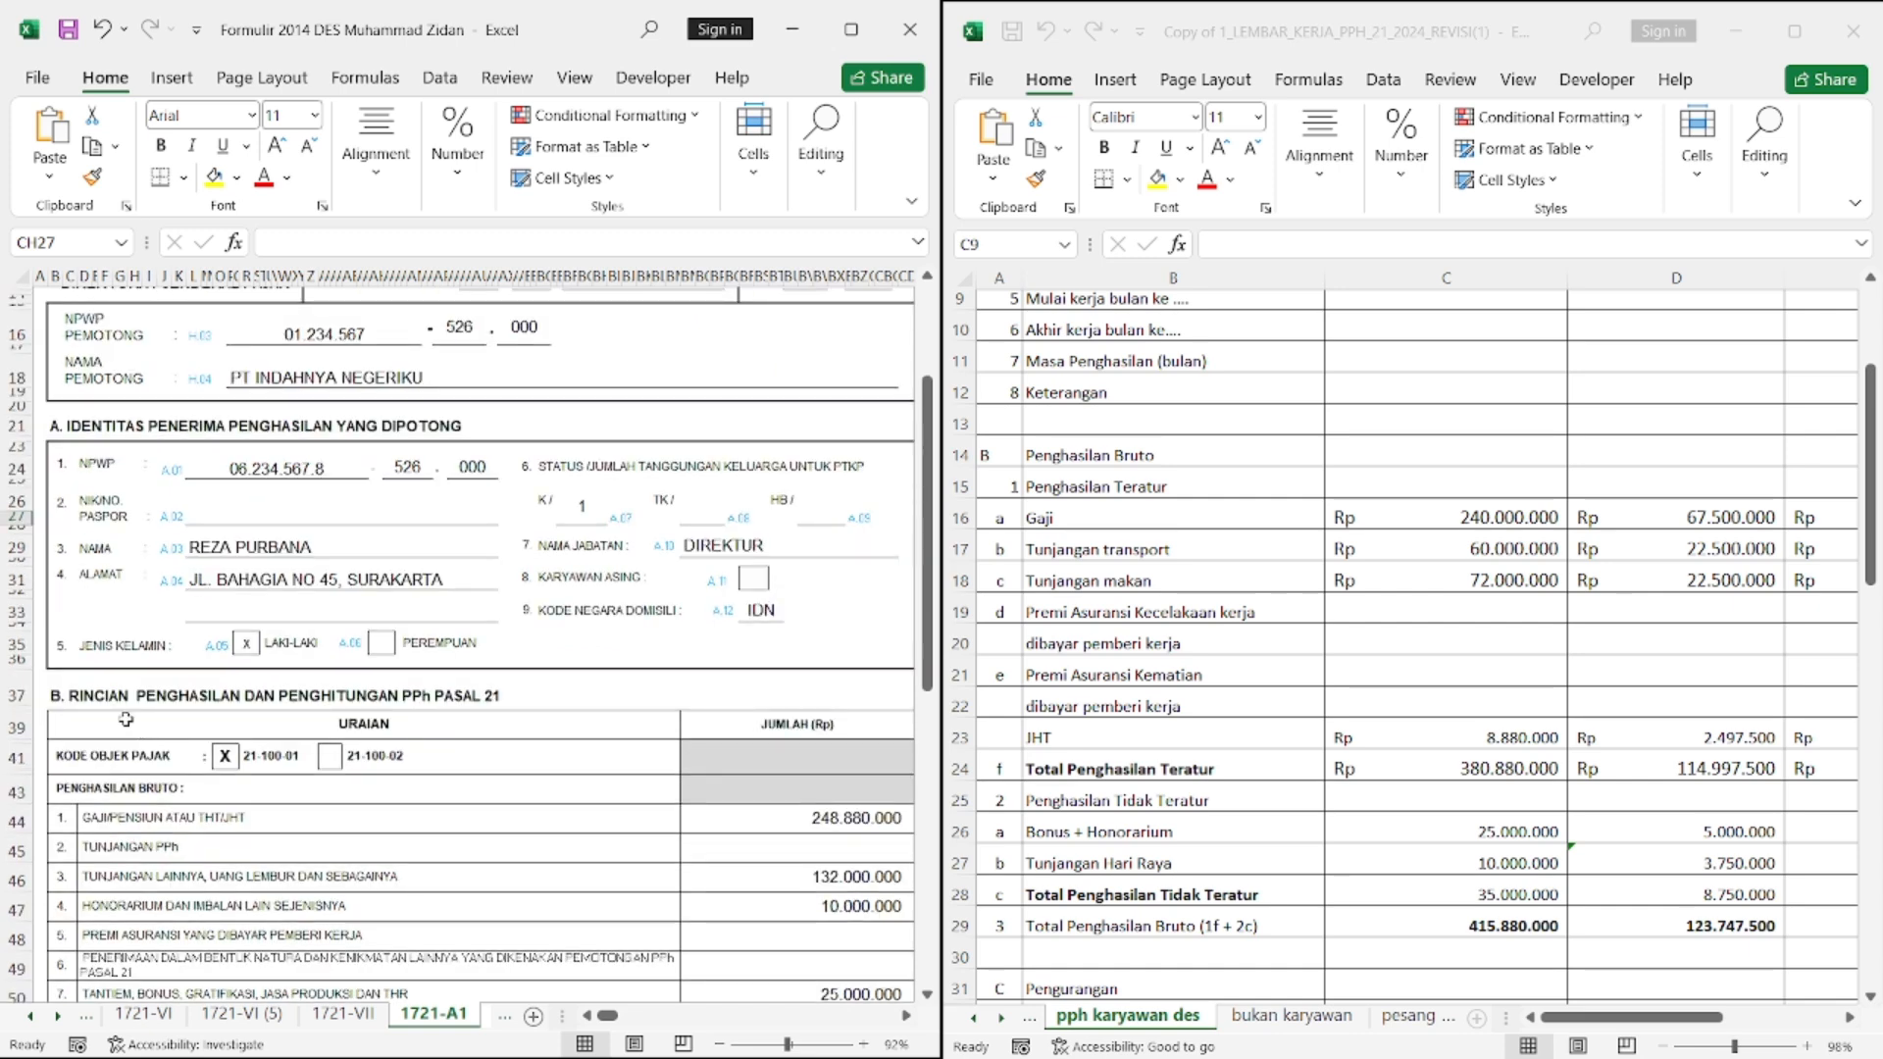
scroll(126, 720, "down", 3)
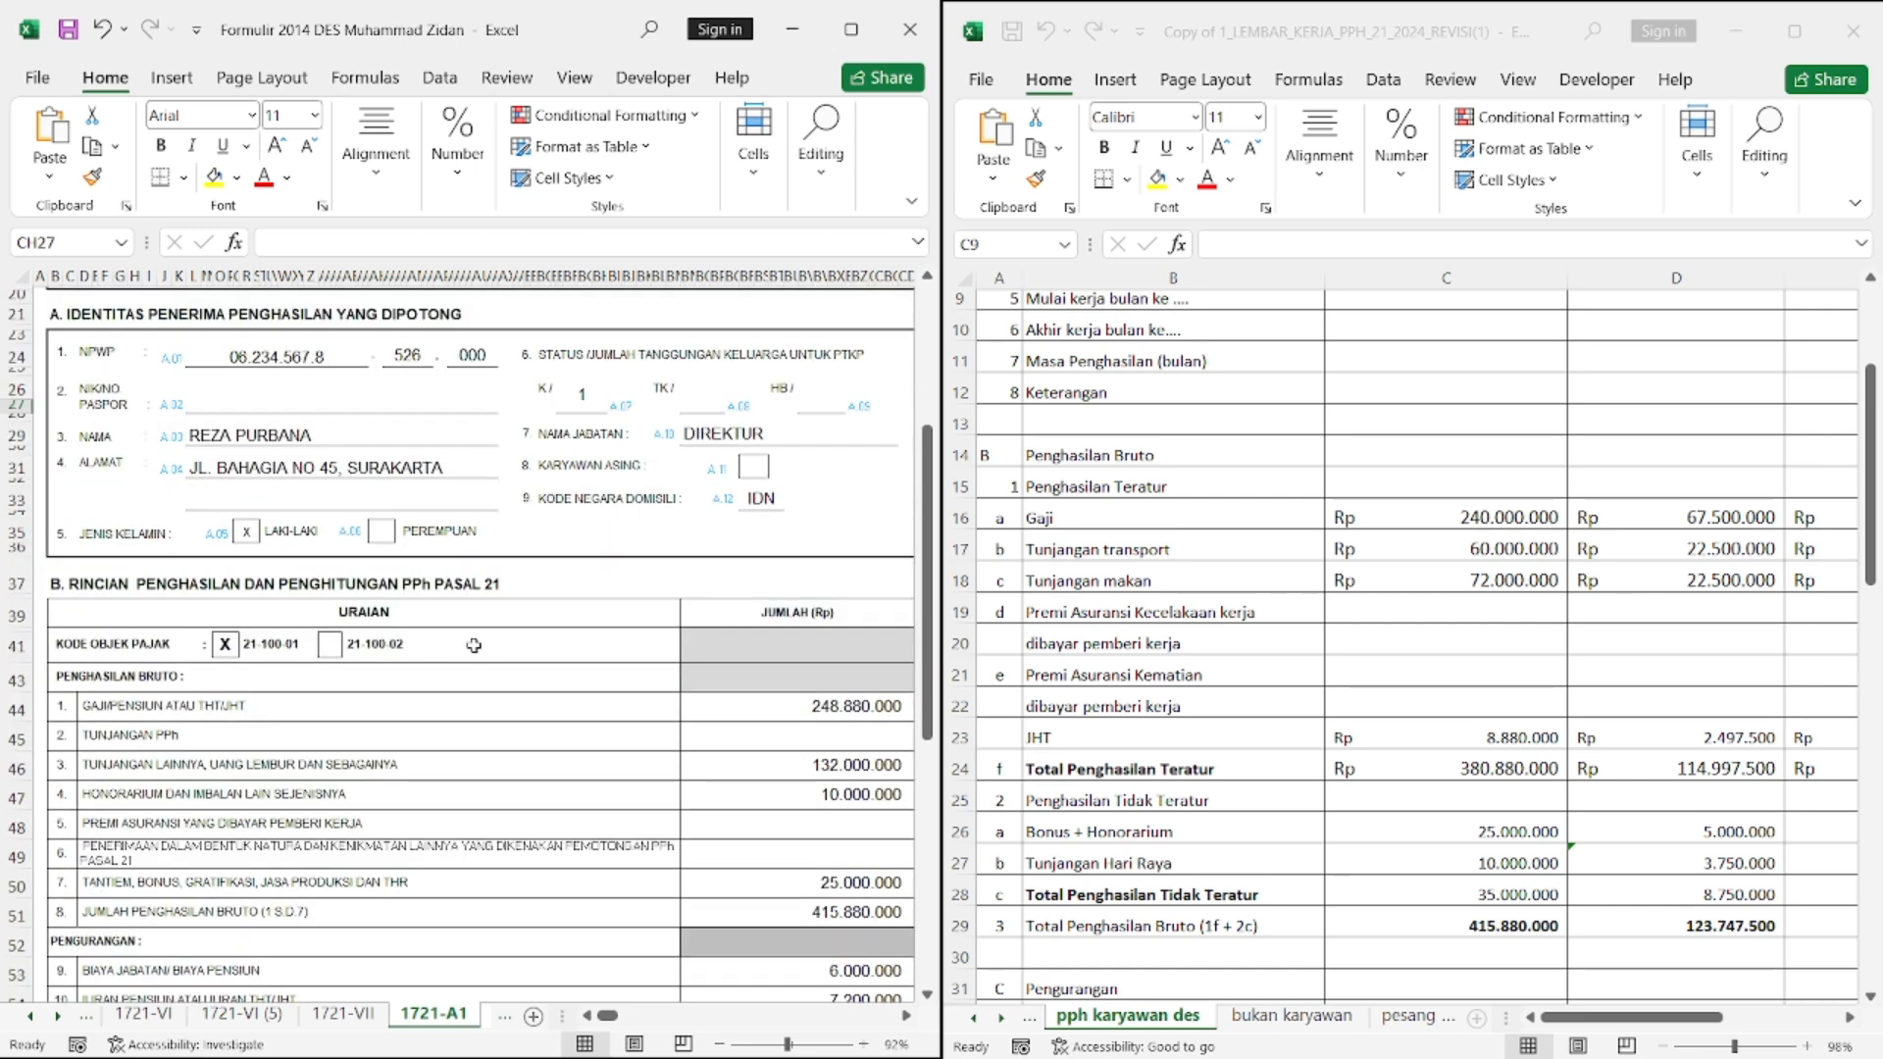
scroll(474, 645, "down", 3)
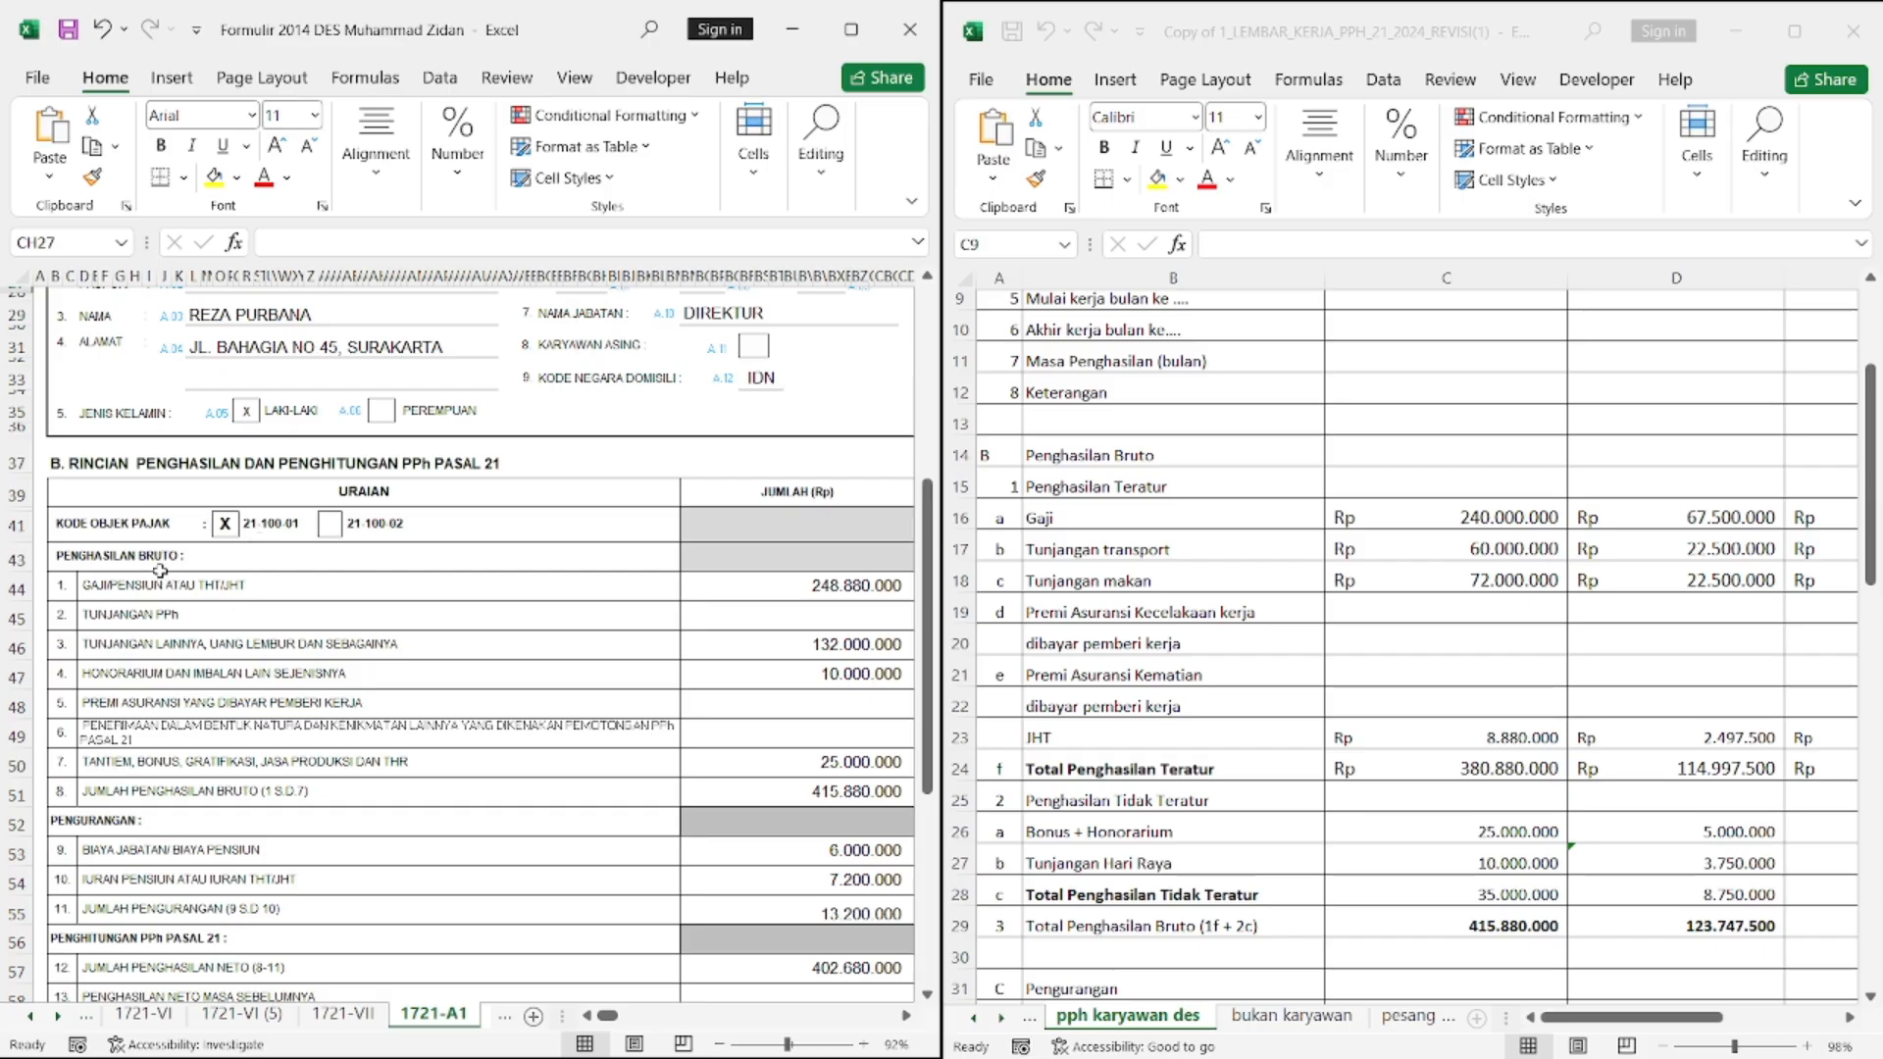
scroll(267, 674, "down", 1)
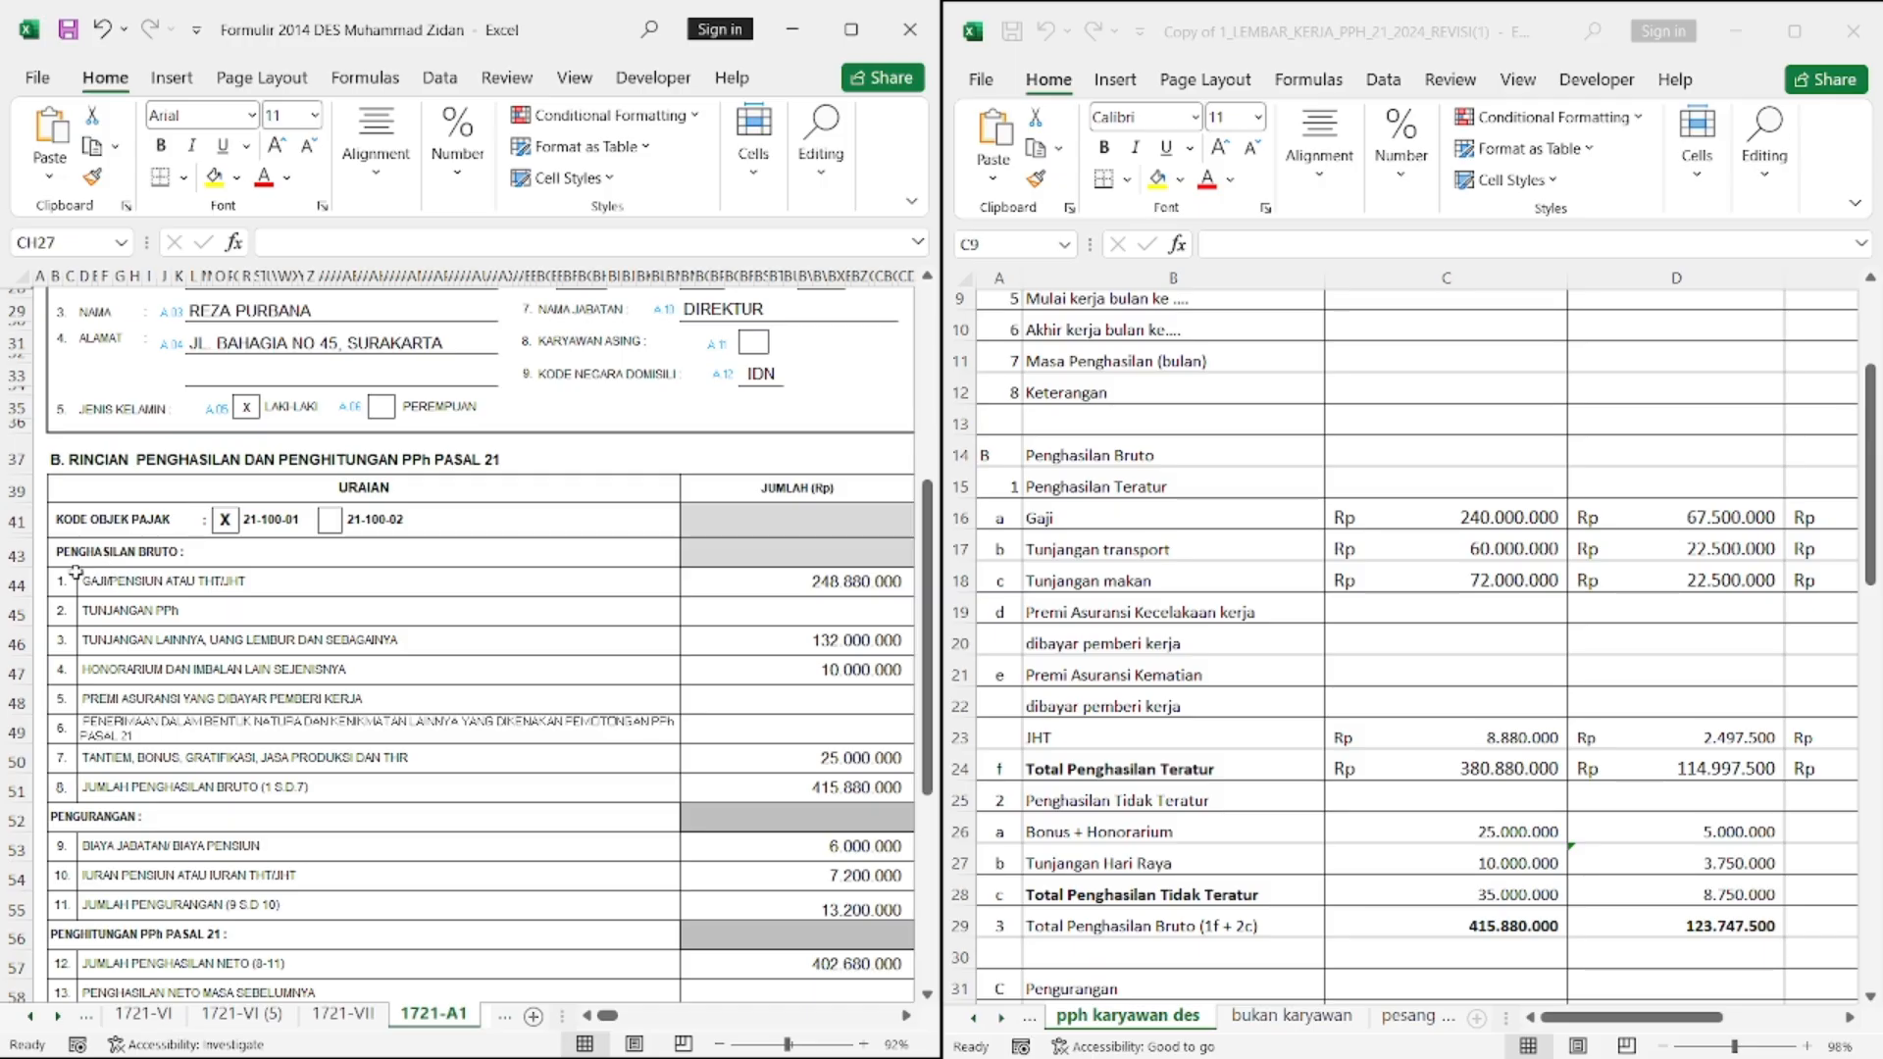
scroll(643, 532, "down", 1)
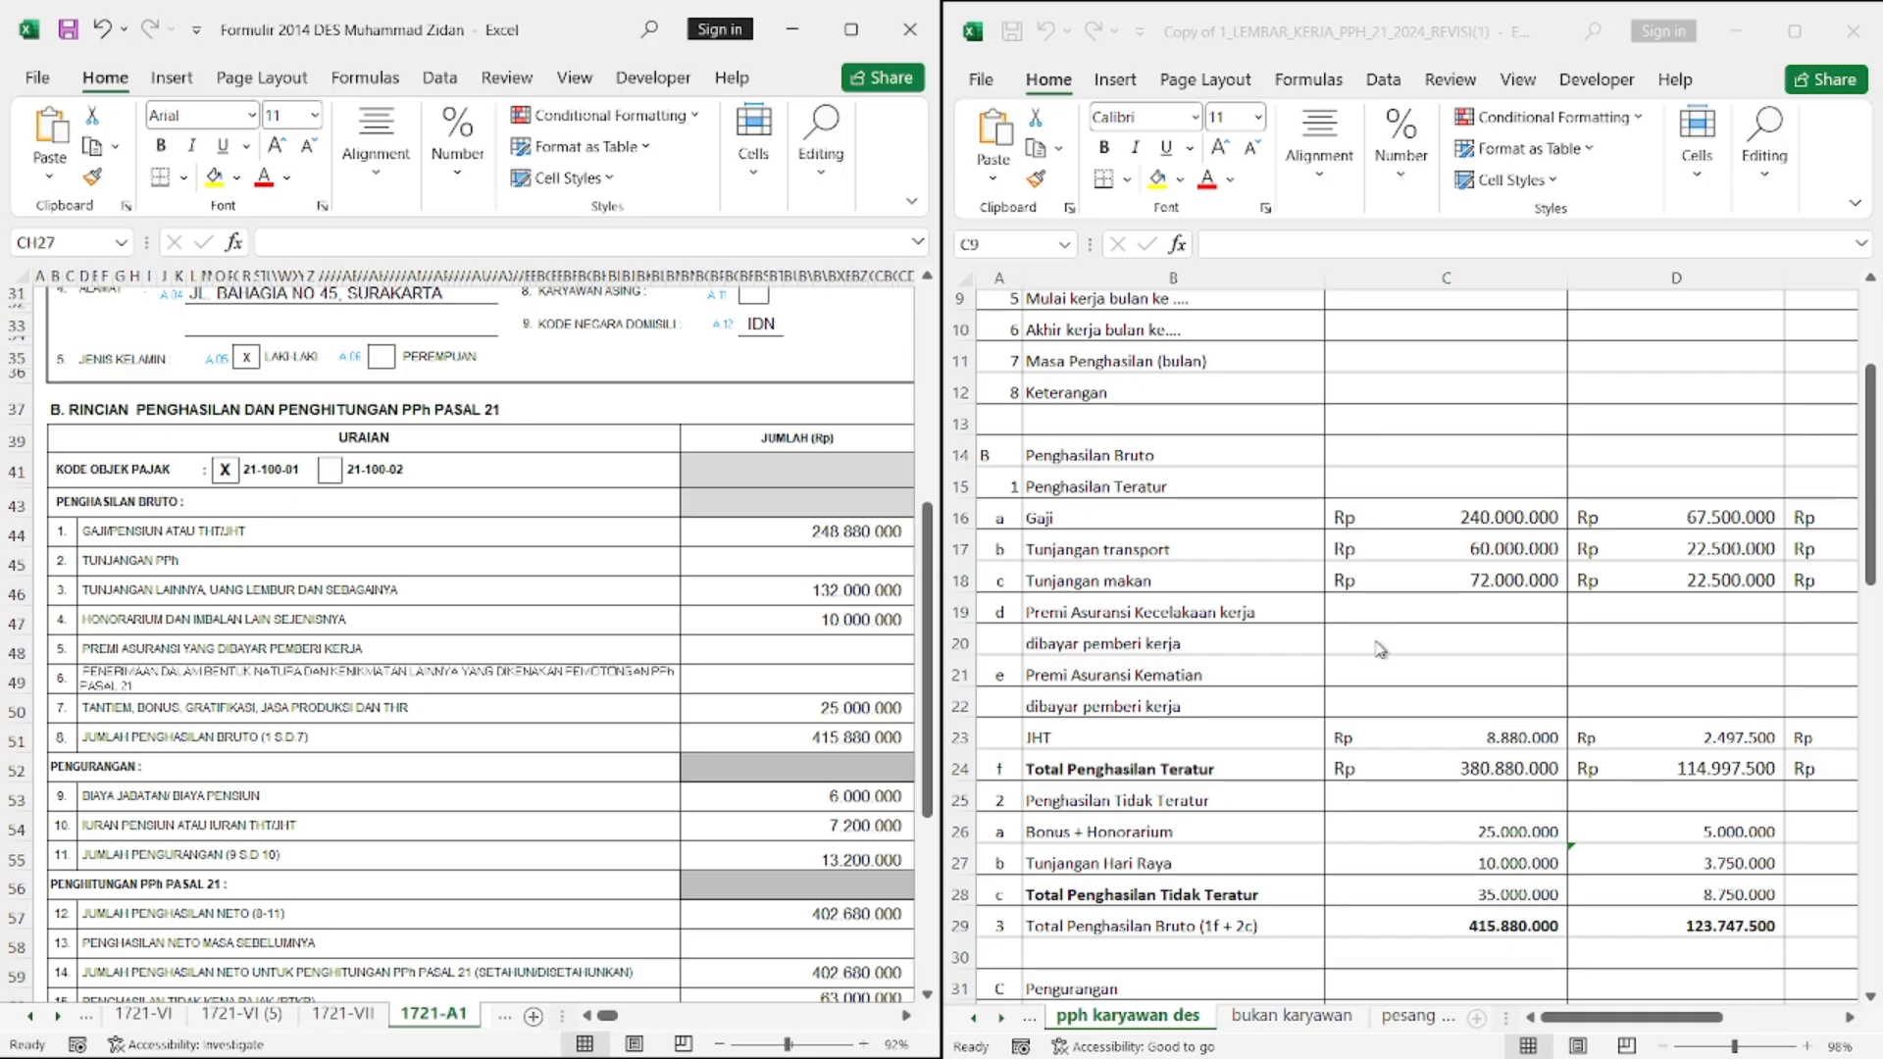
left_click(1455, 517)
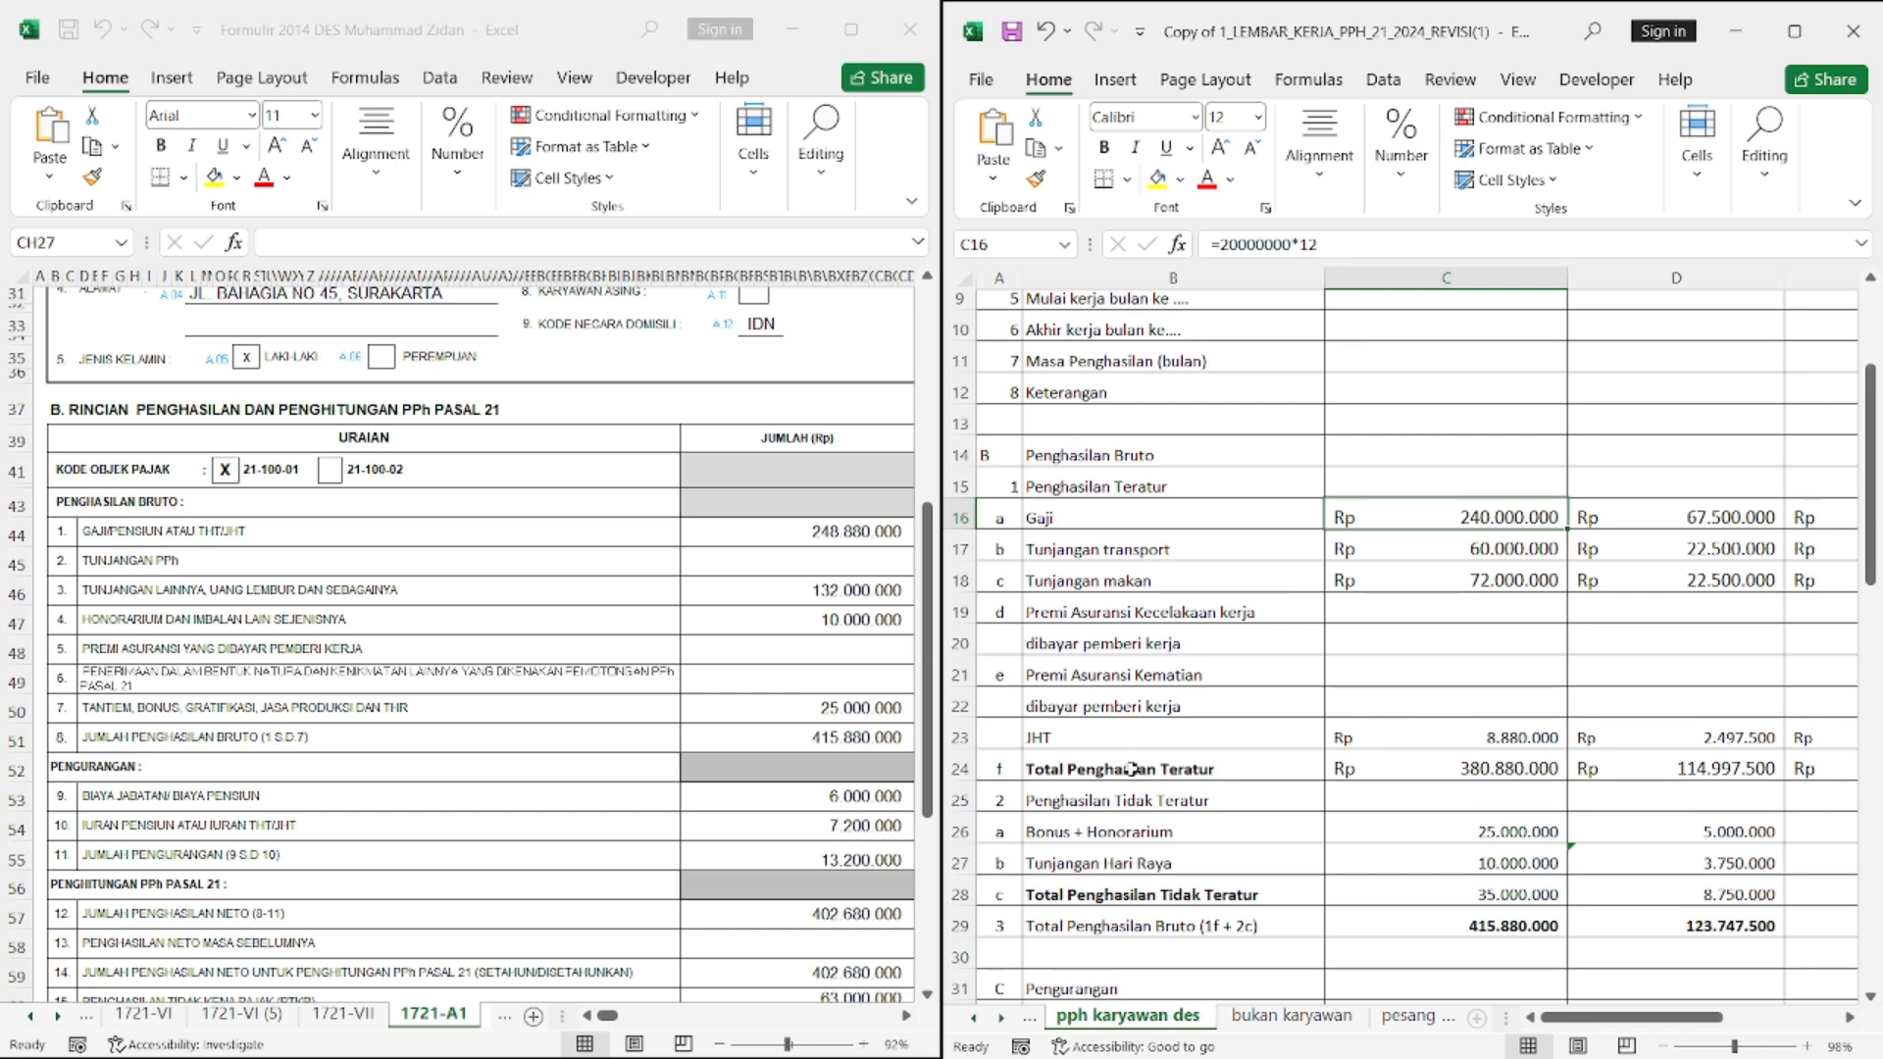
left_click(1407, 750)
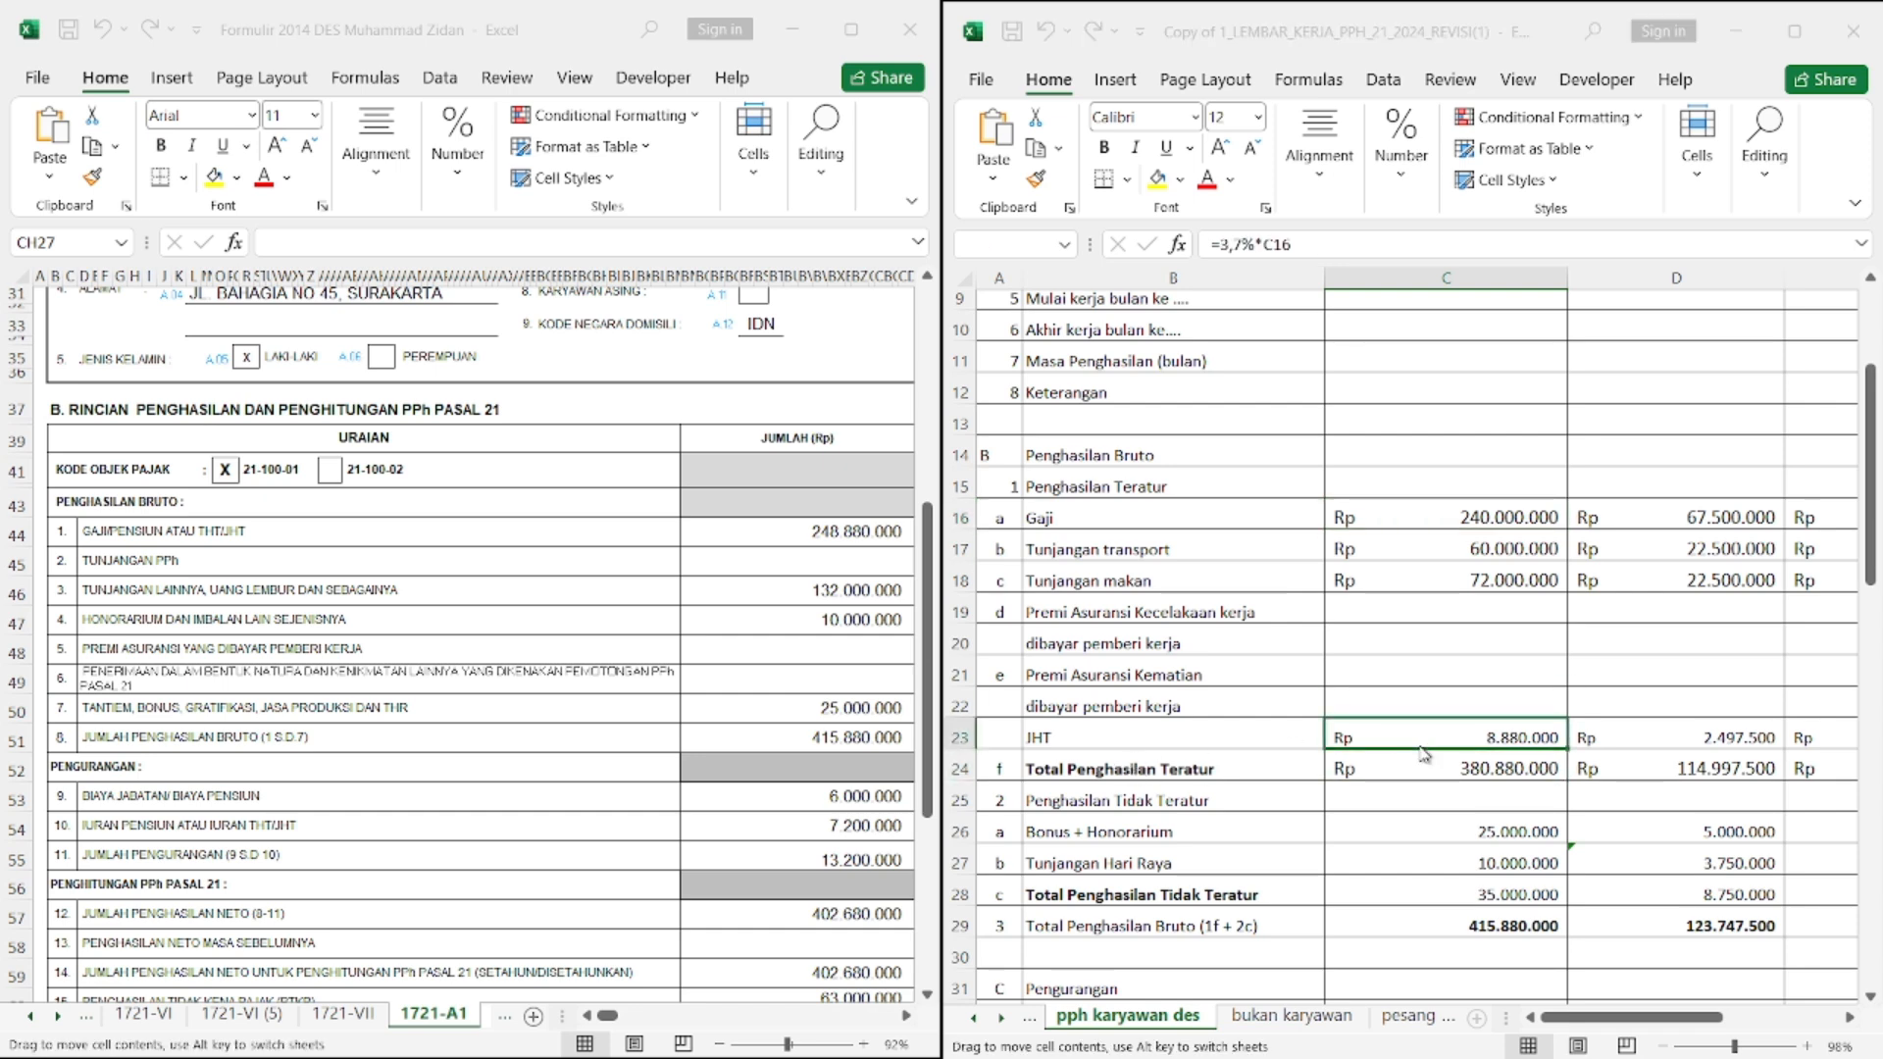
left_click(1541, 762)
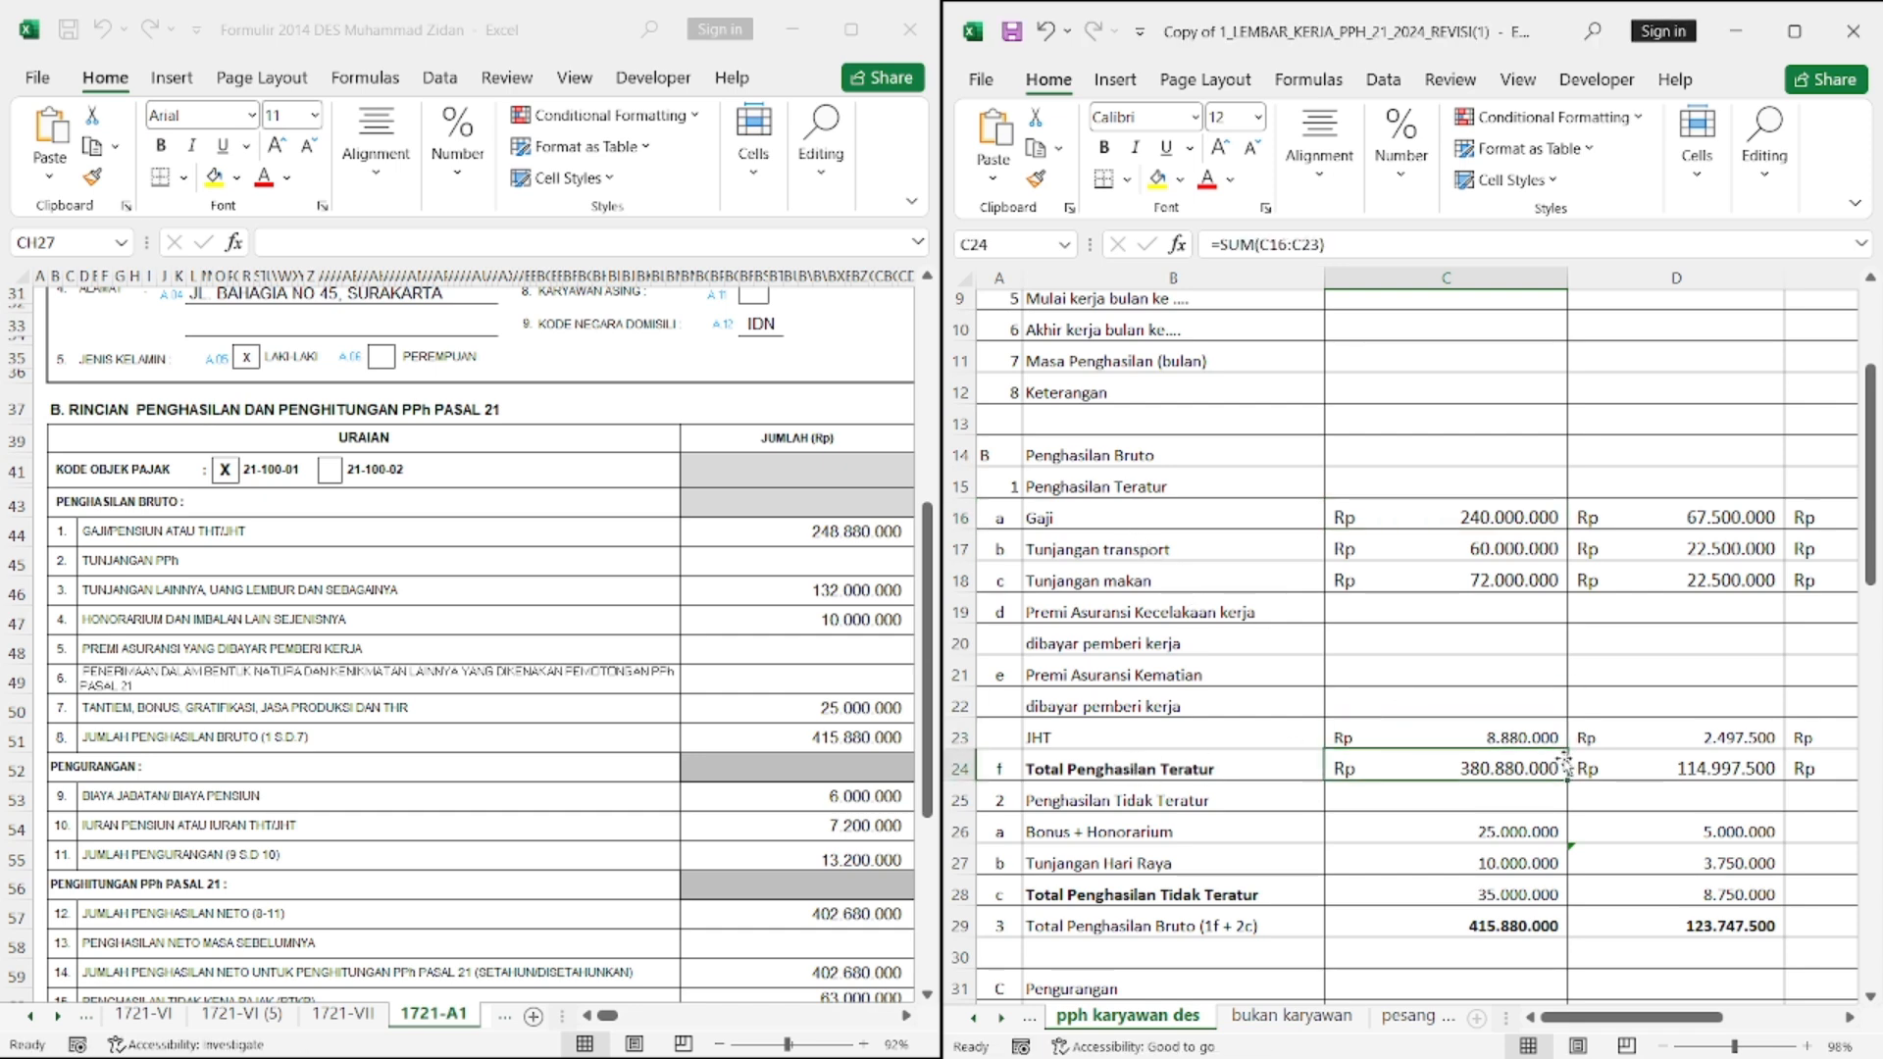
left_click(1539, 726)
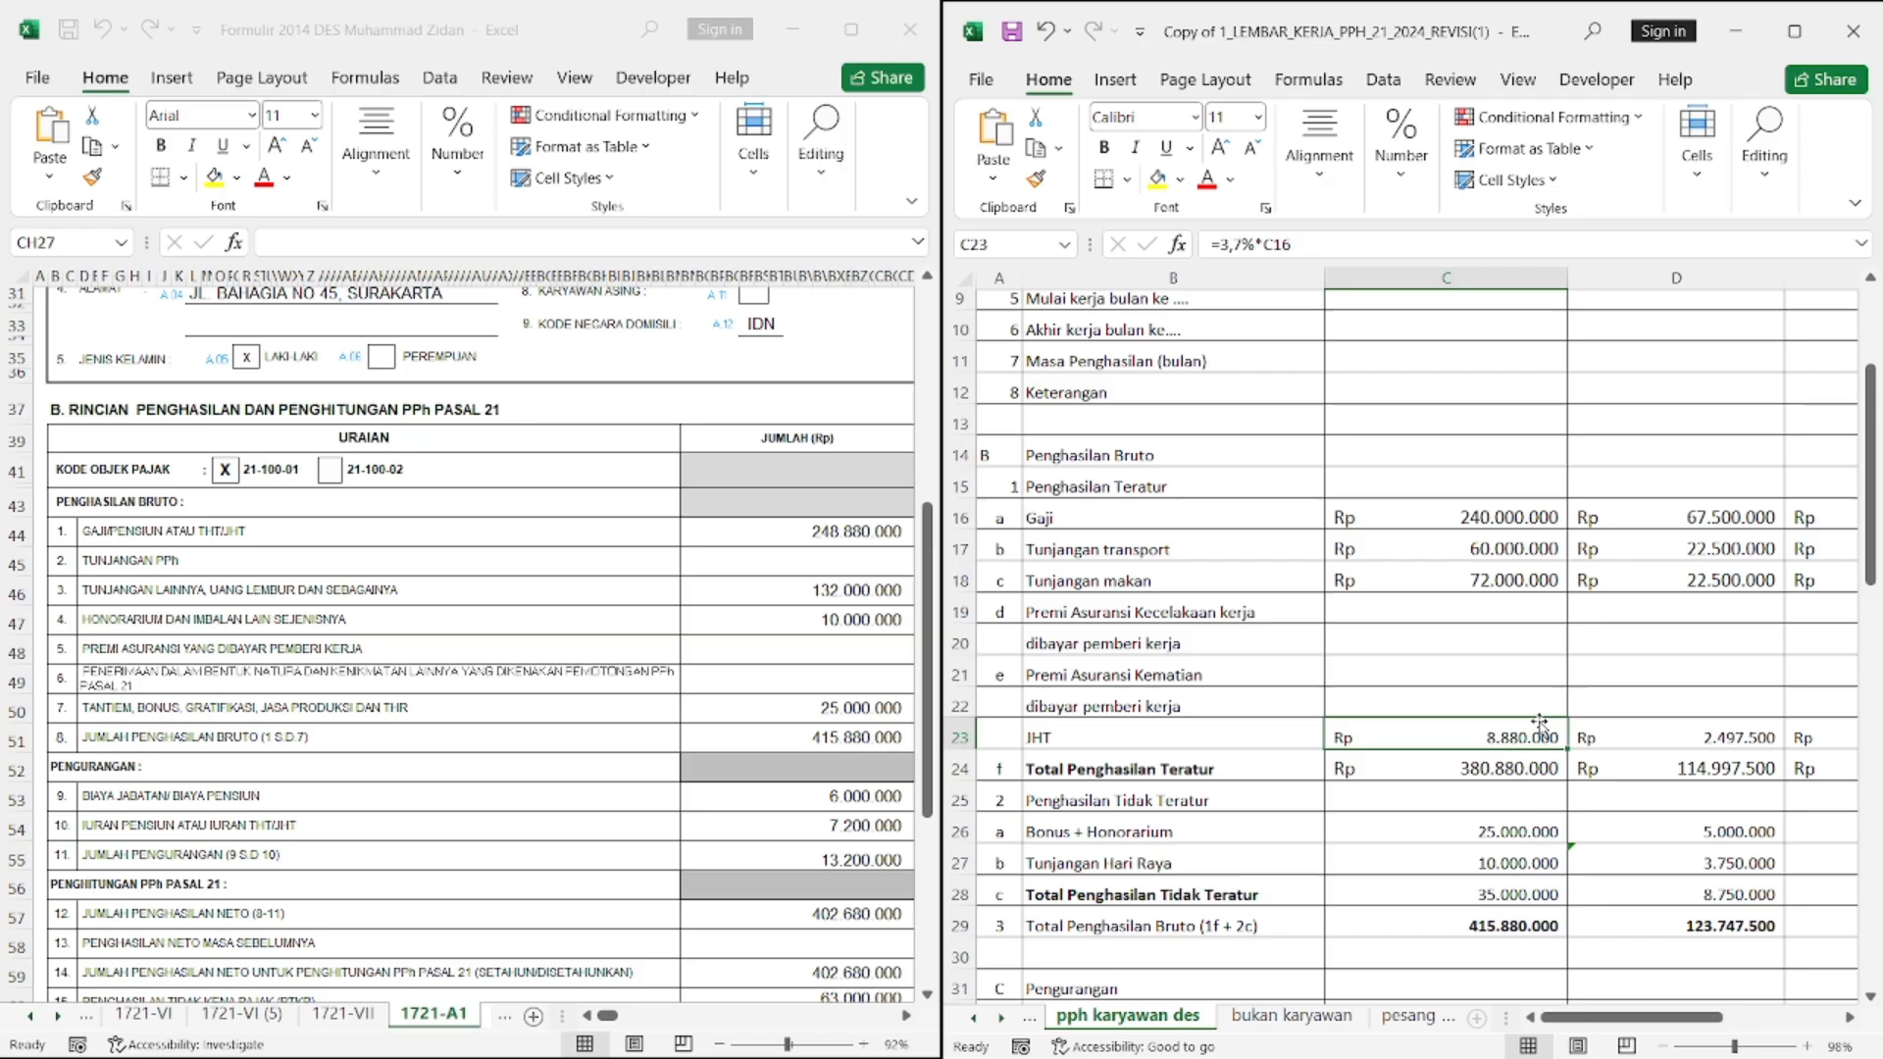
left_click(789, 531)
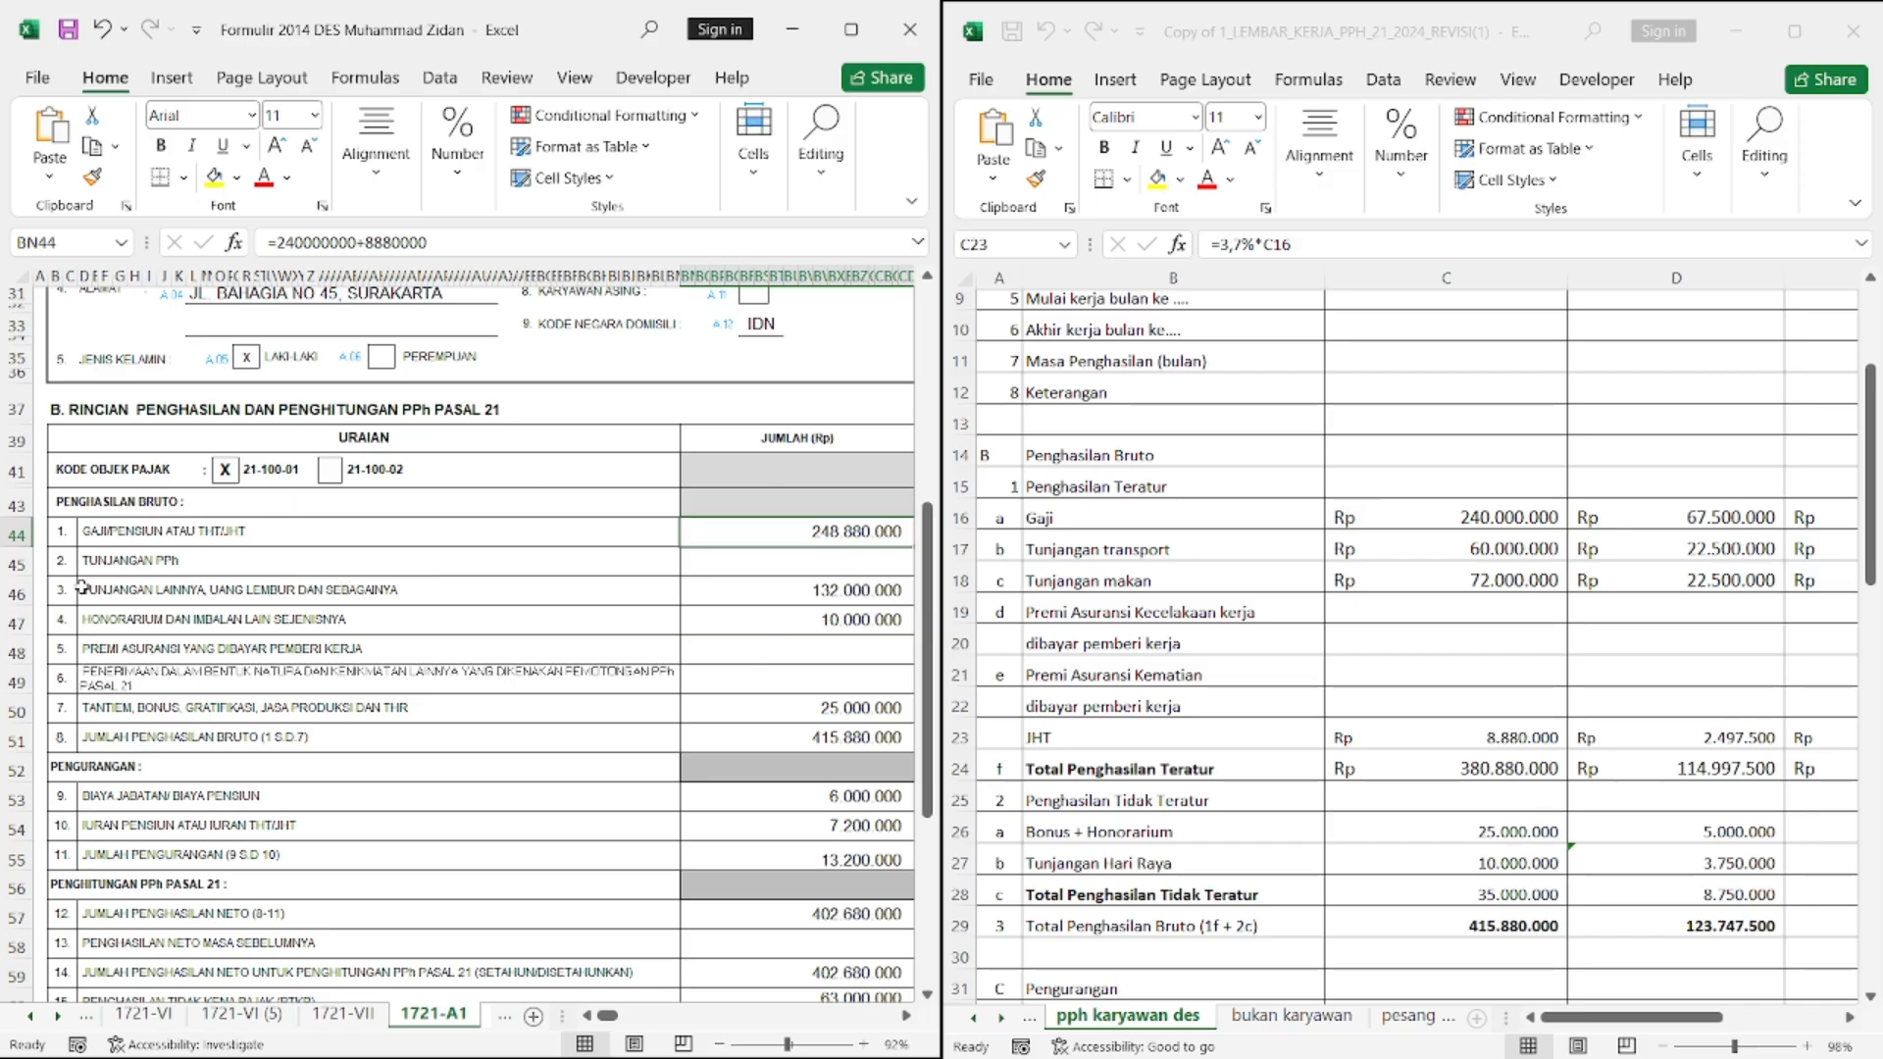
Compare the form's line 3 for other allowances with the worksheet's Tunjangan transport and Tunjangan makan amounts for the first employee
left_click(152, 589)
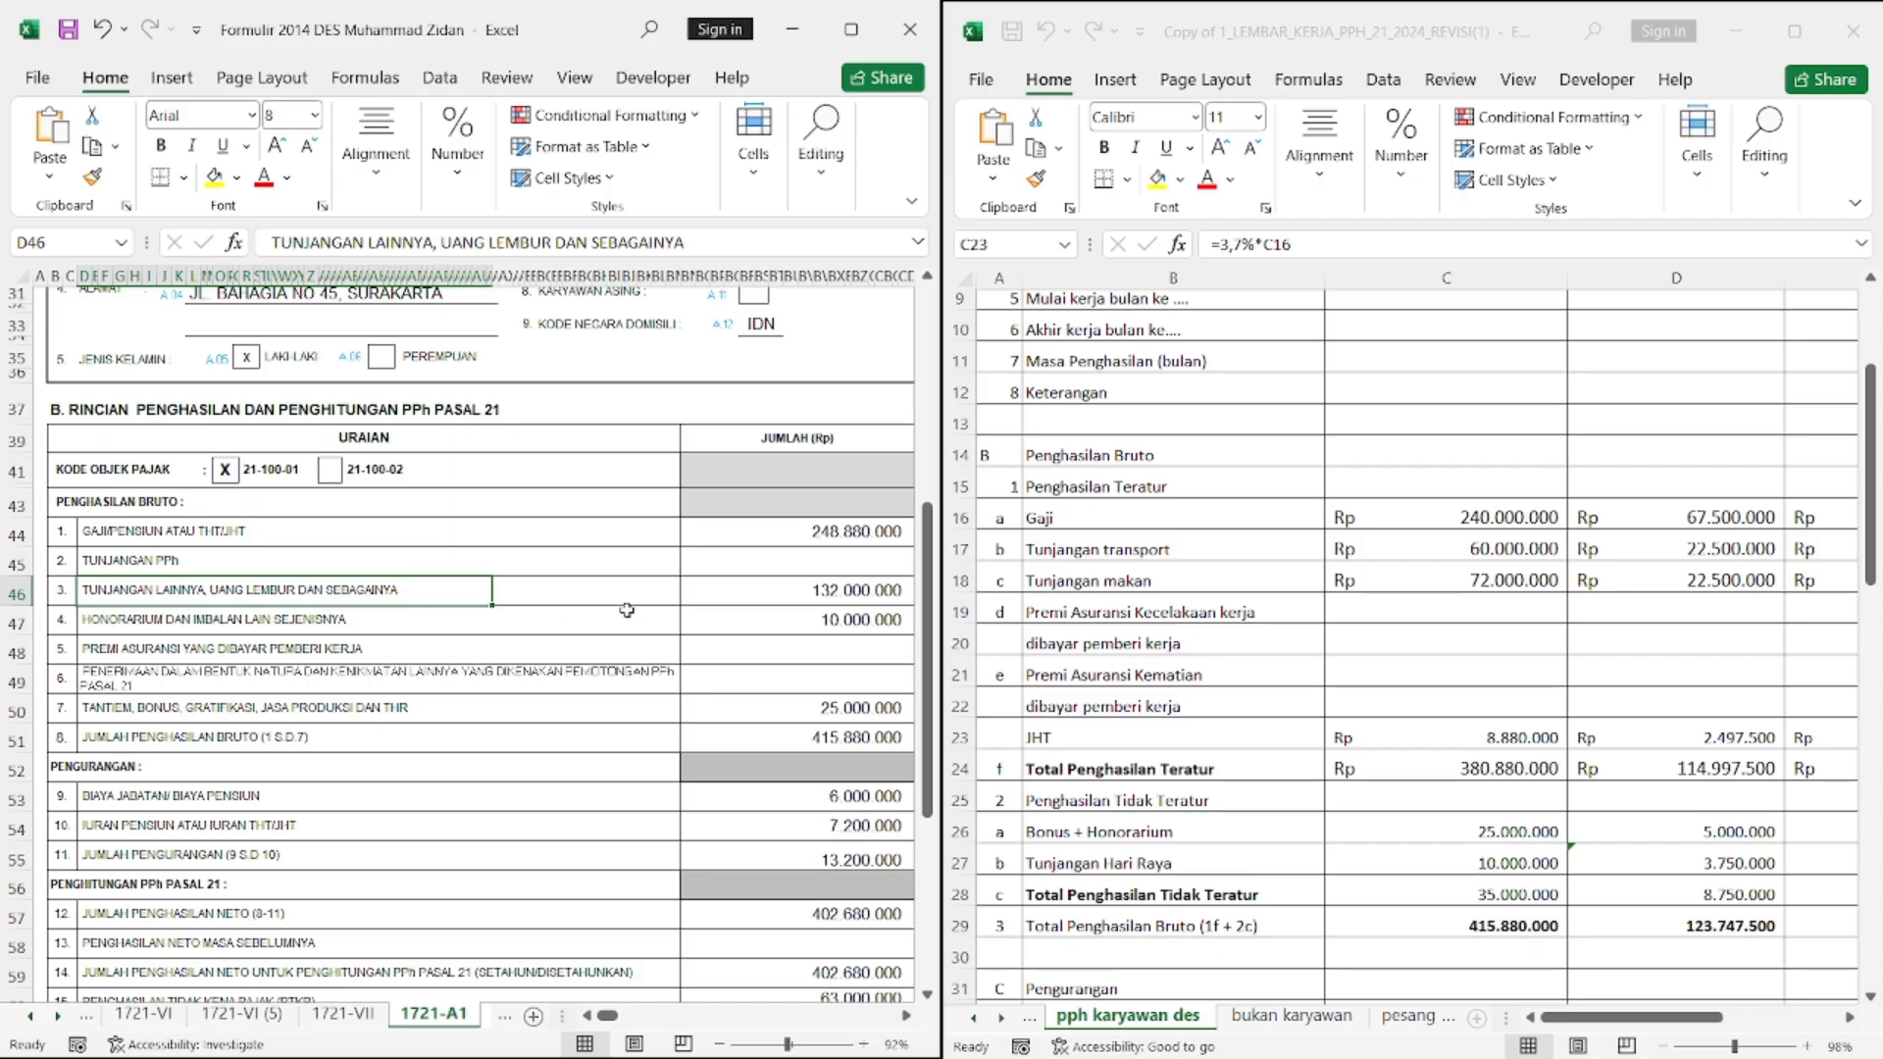
left_click(849, 592)
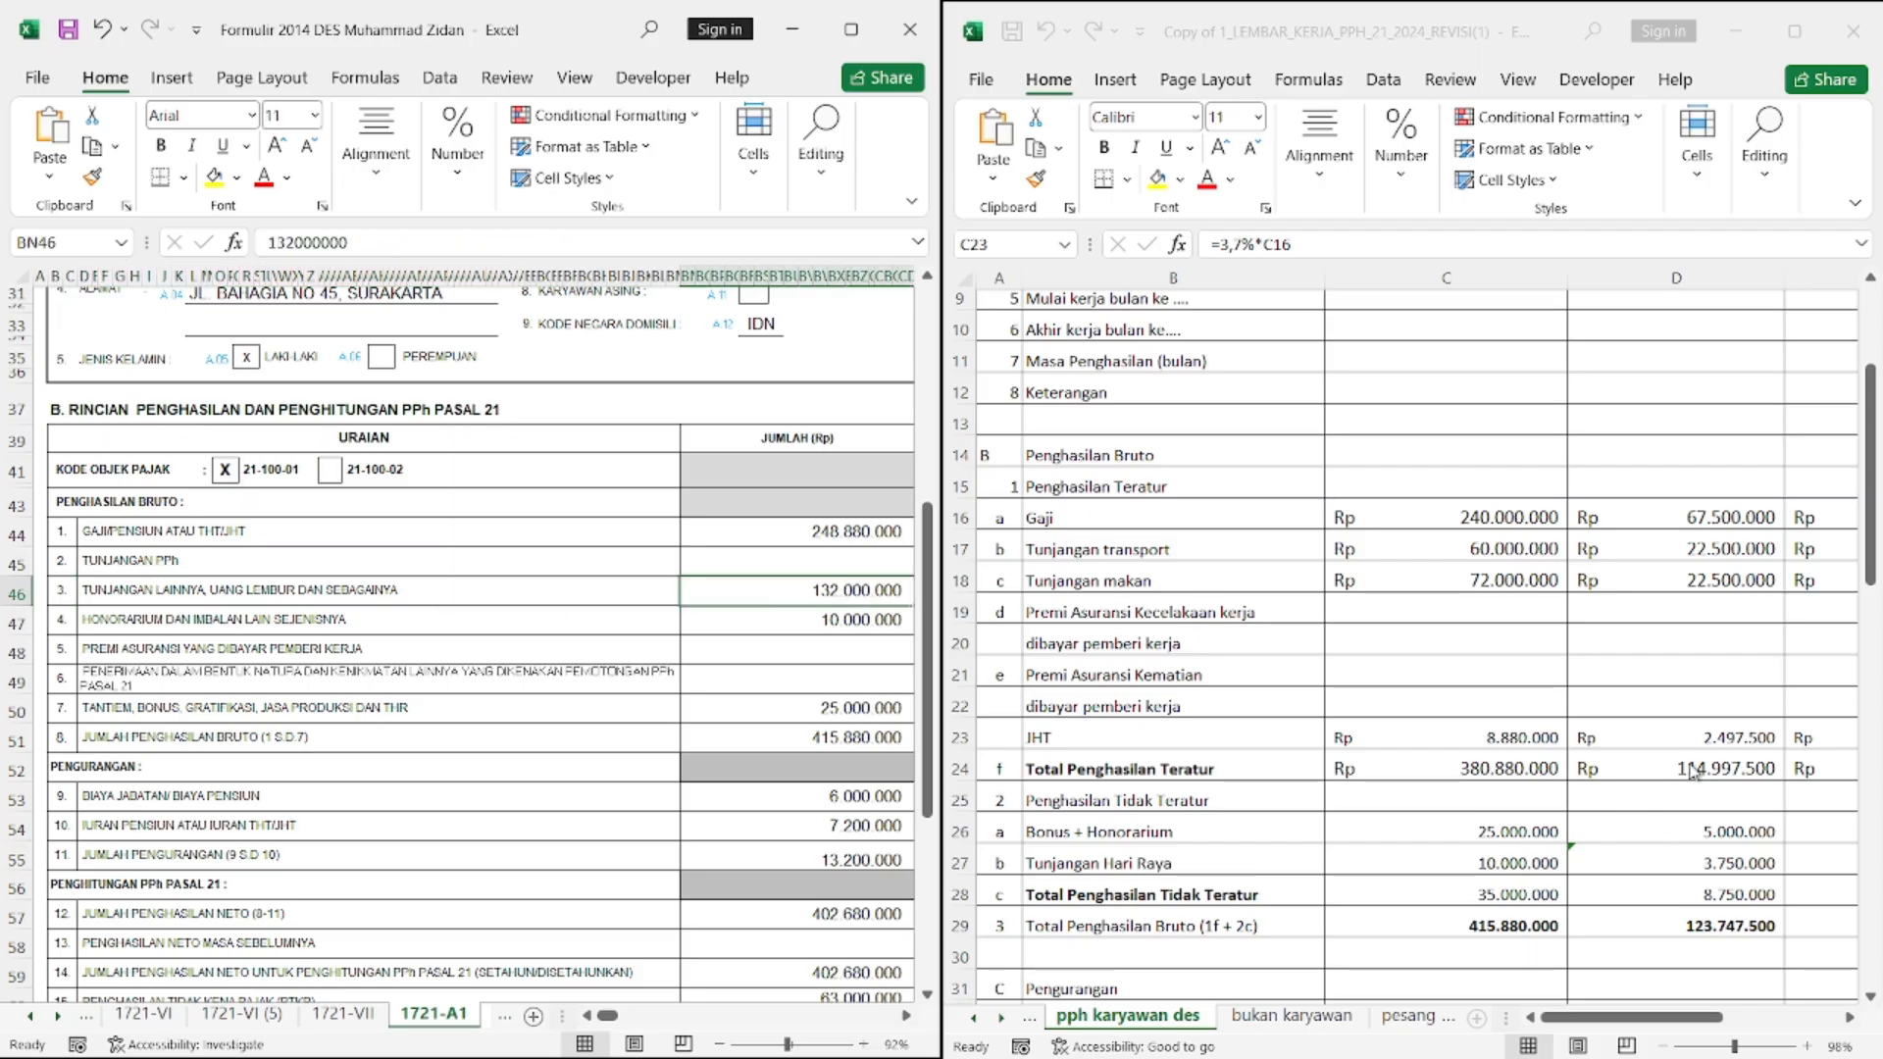
left_click(1479, 554)
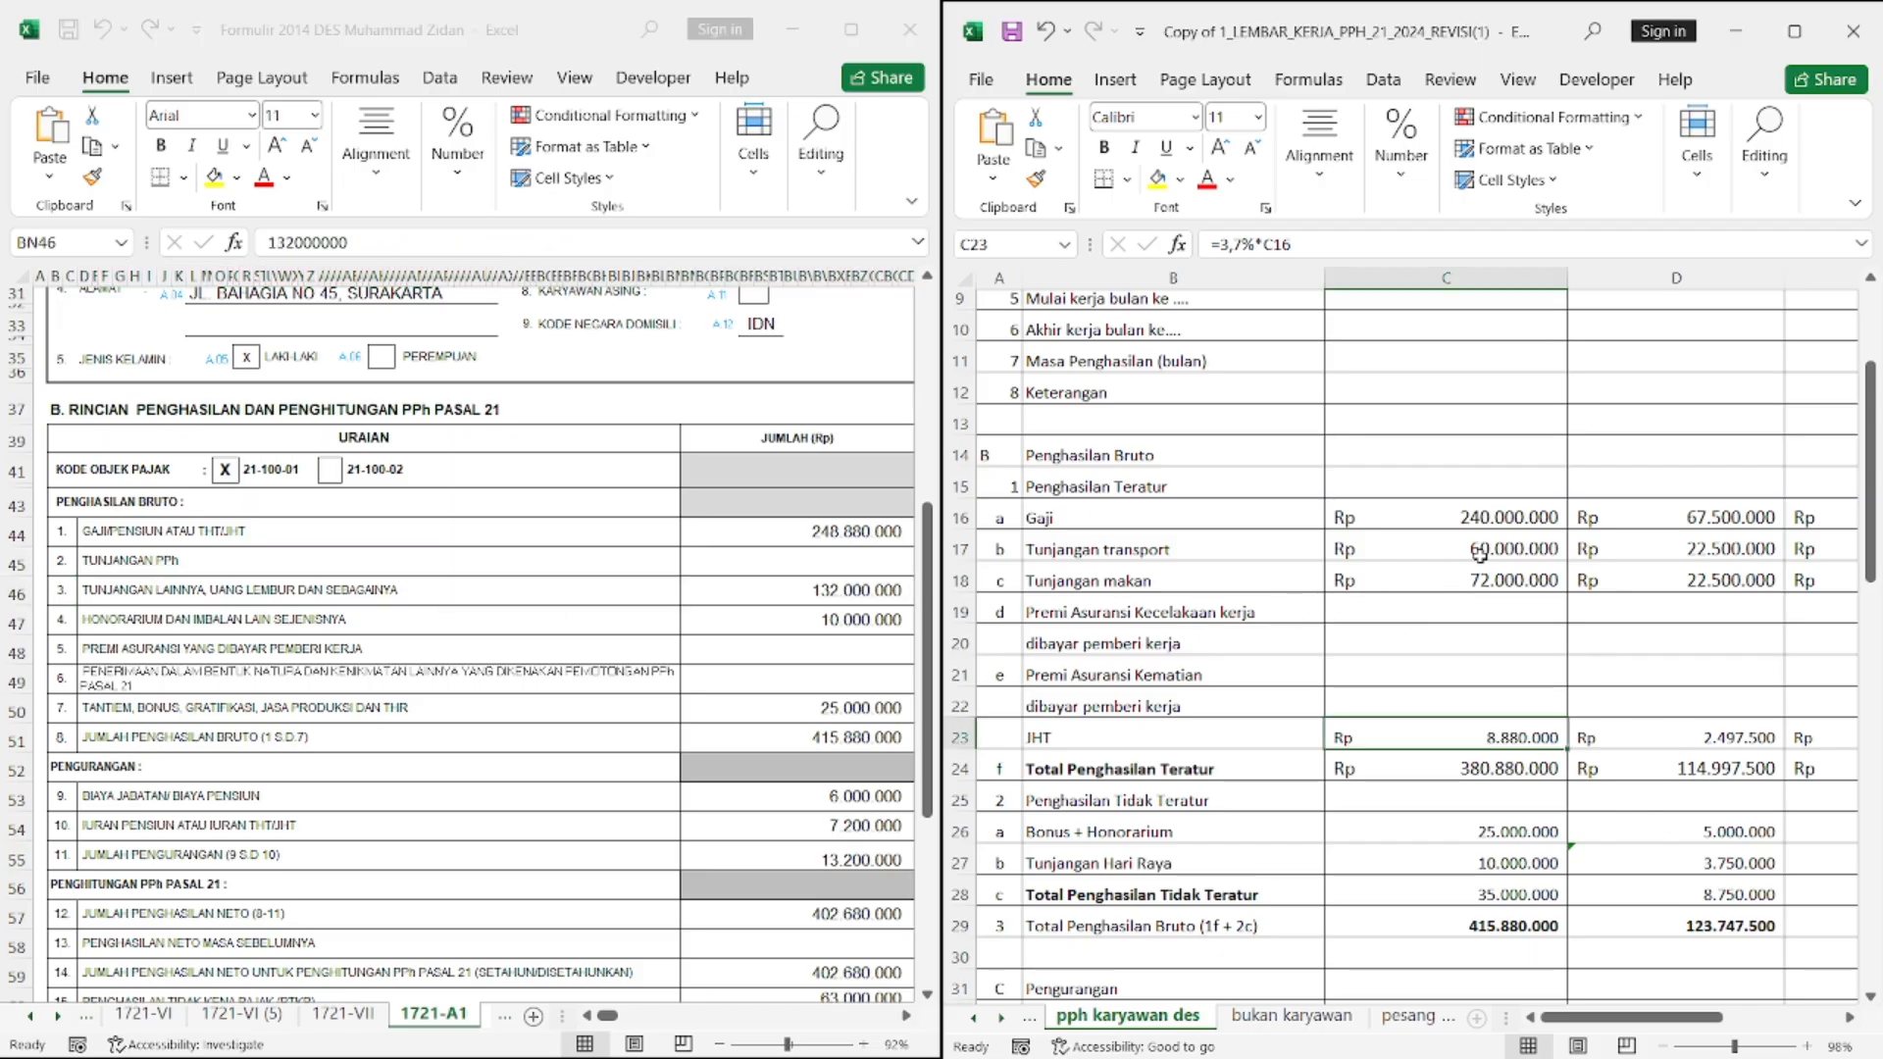
left_click(1479, 554)
left_click(1463, 583)
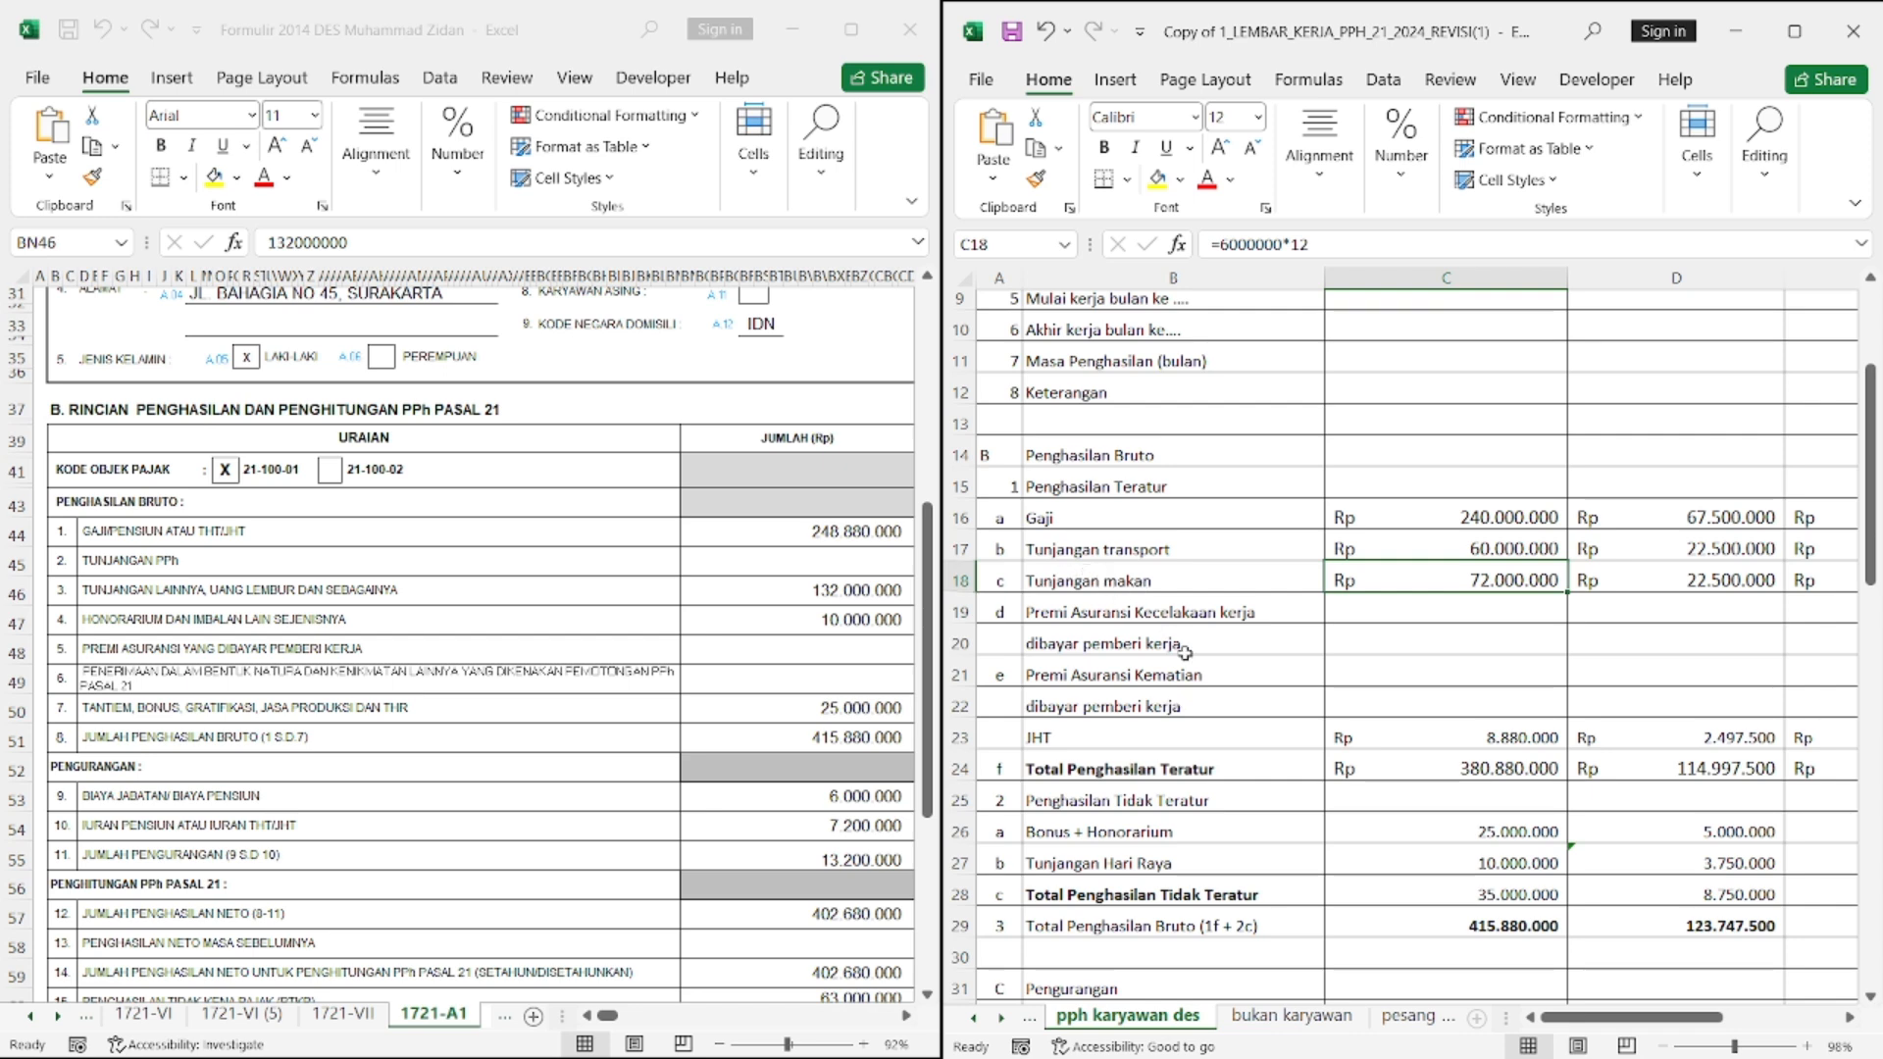
left_click(847, 586)
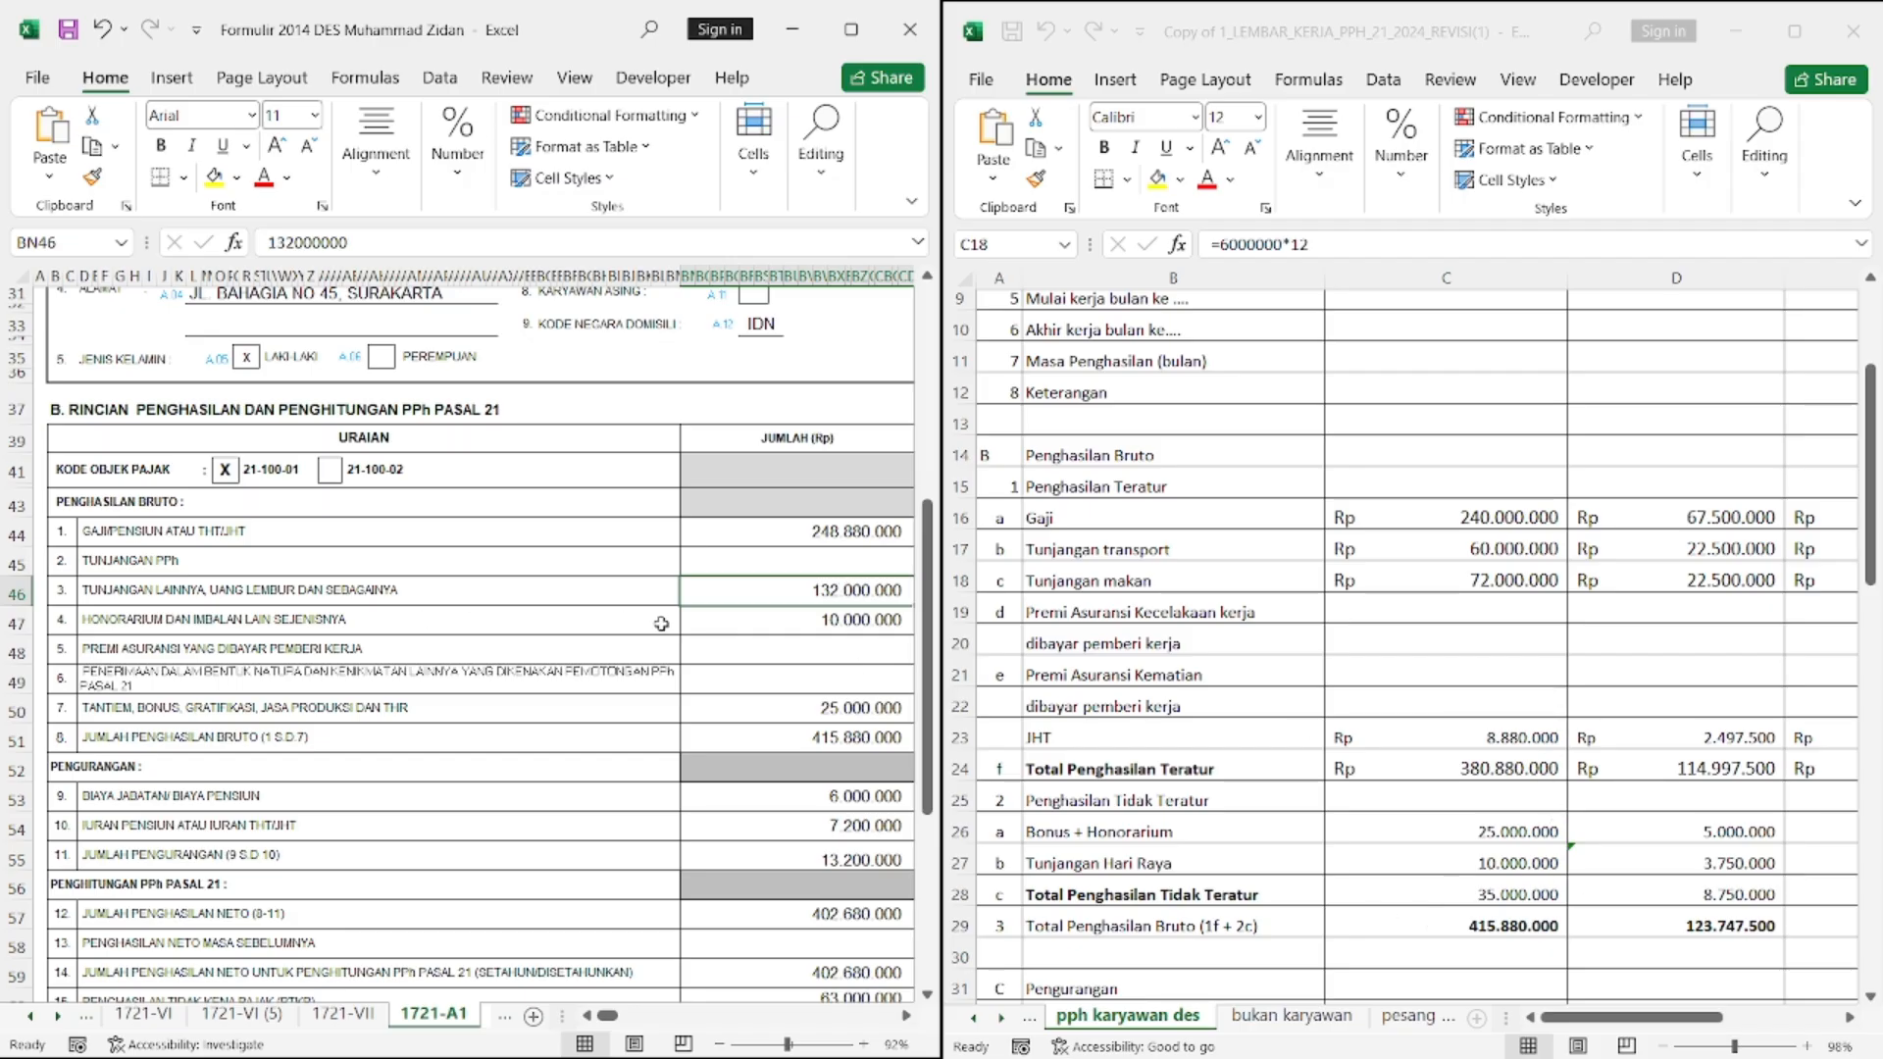
Inspect the form's honorarium line 4, bonus and THR line 7, and gross income total formula on line 8
left_click(747, 628)
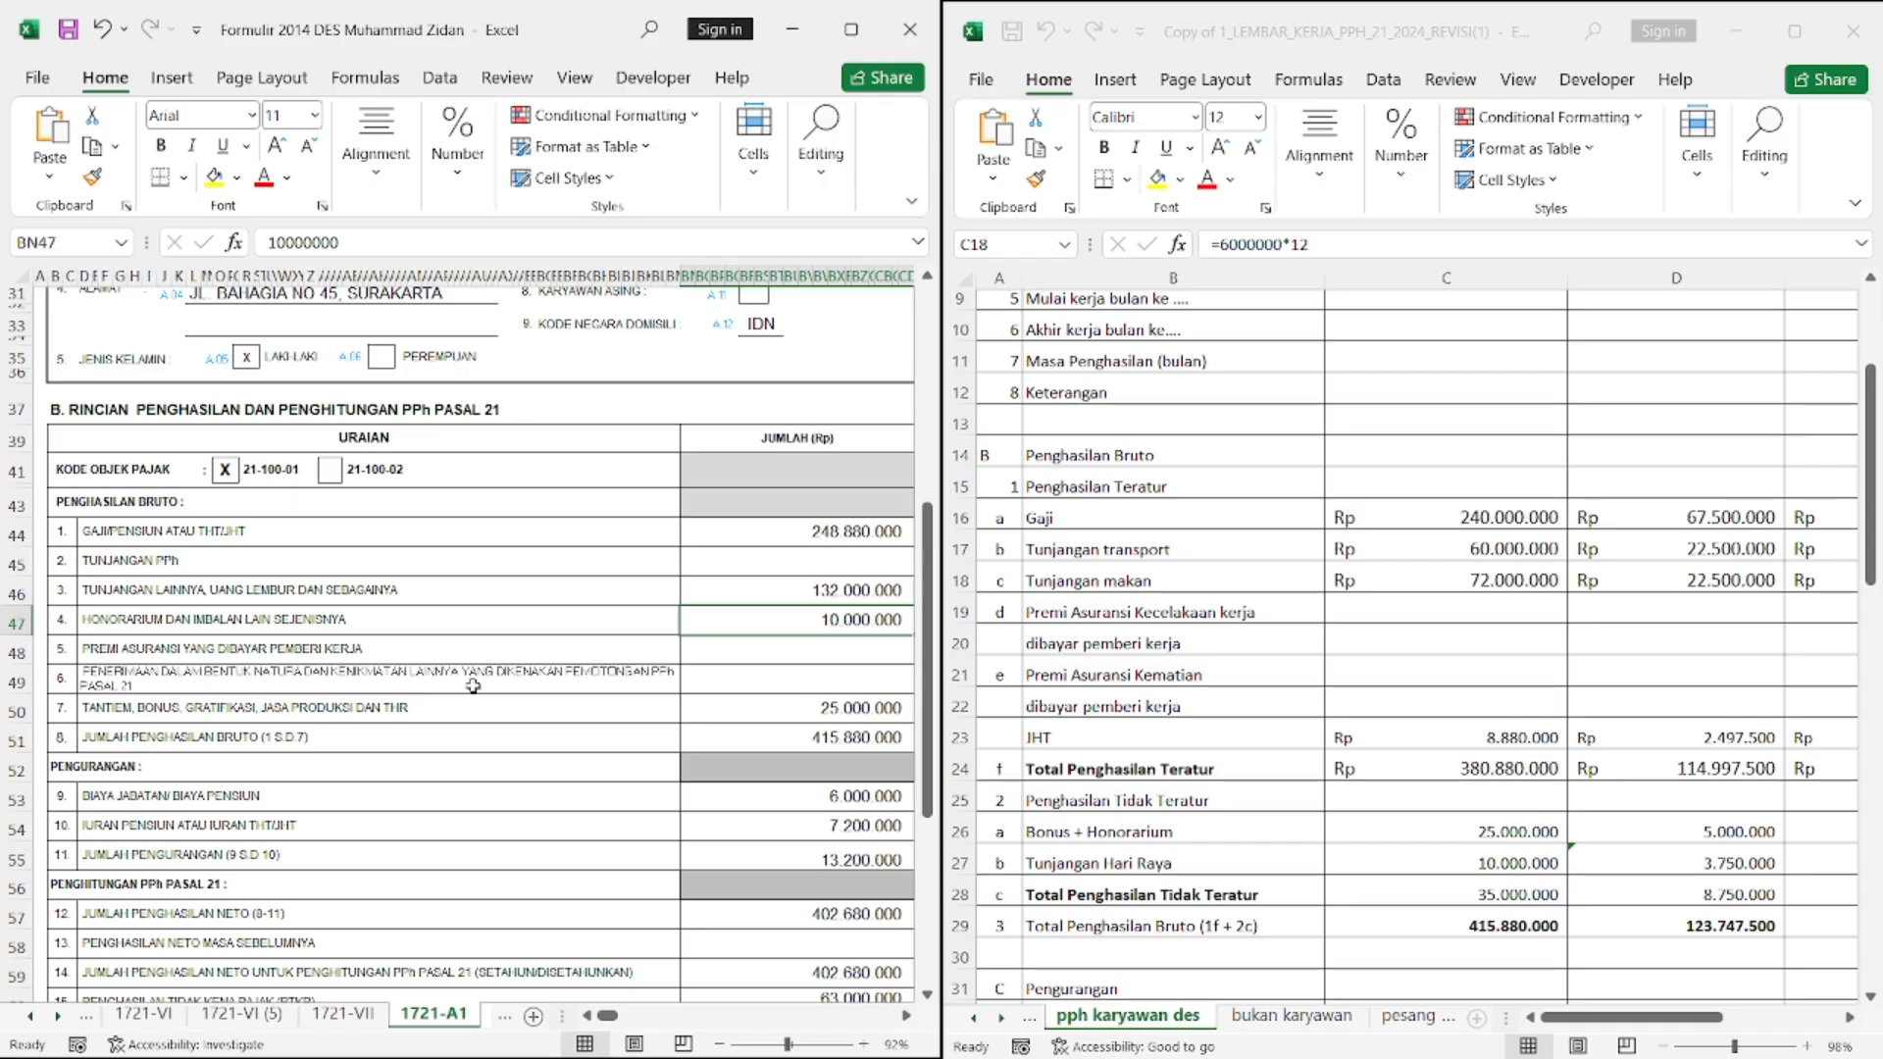
left_click(841, 713)
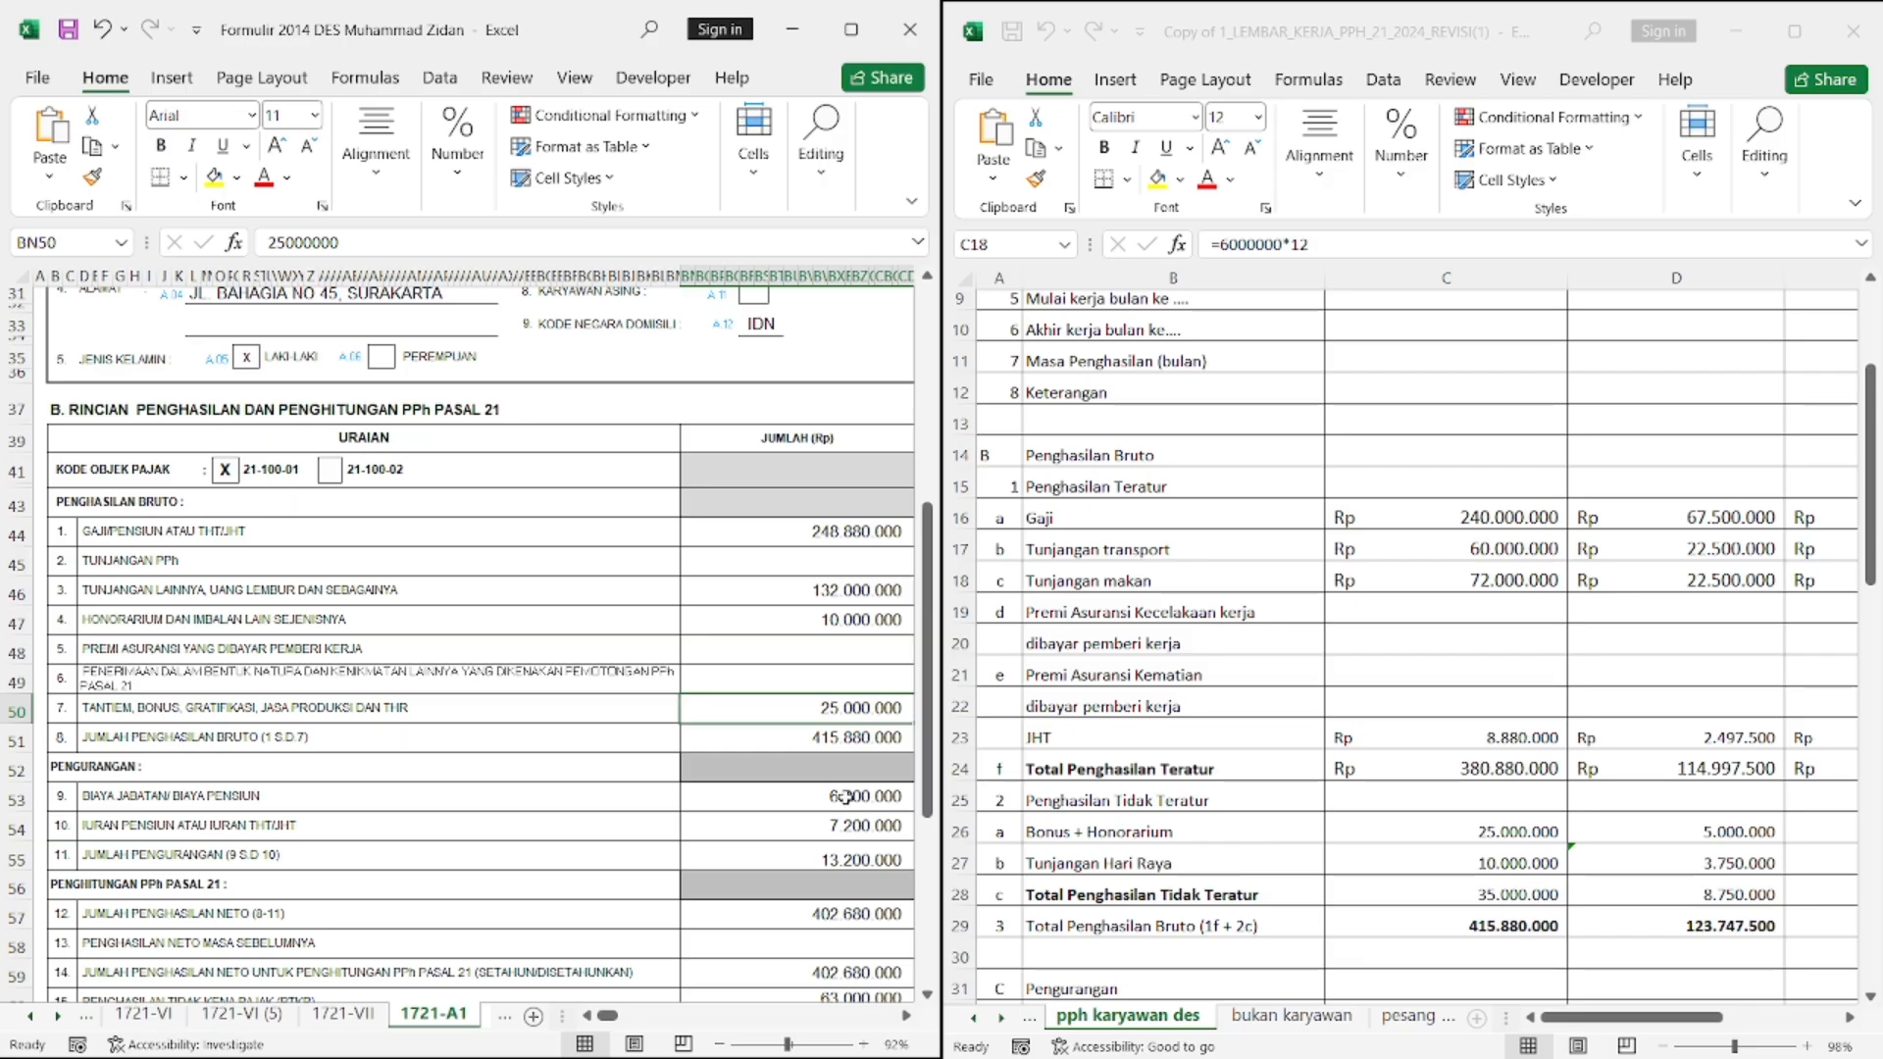
left_click(834, 742)
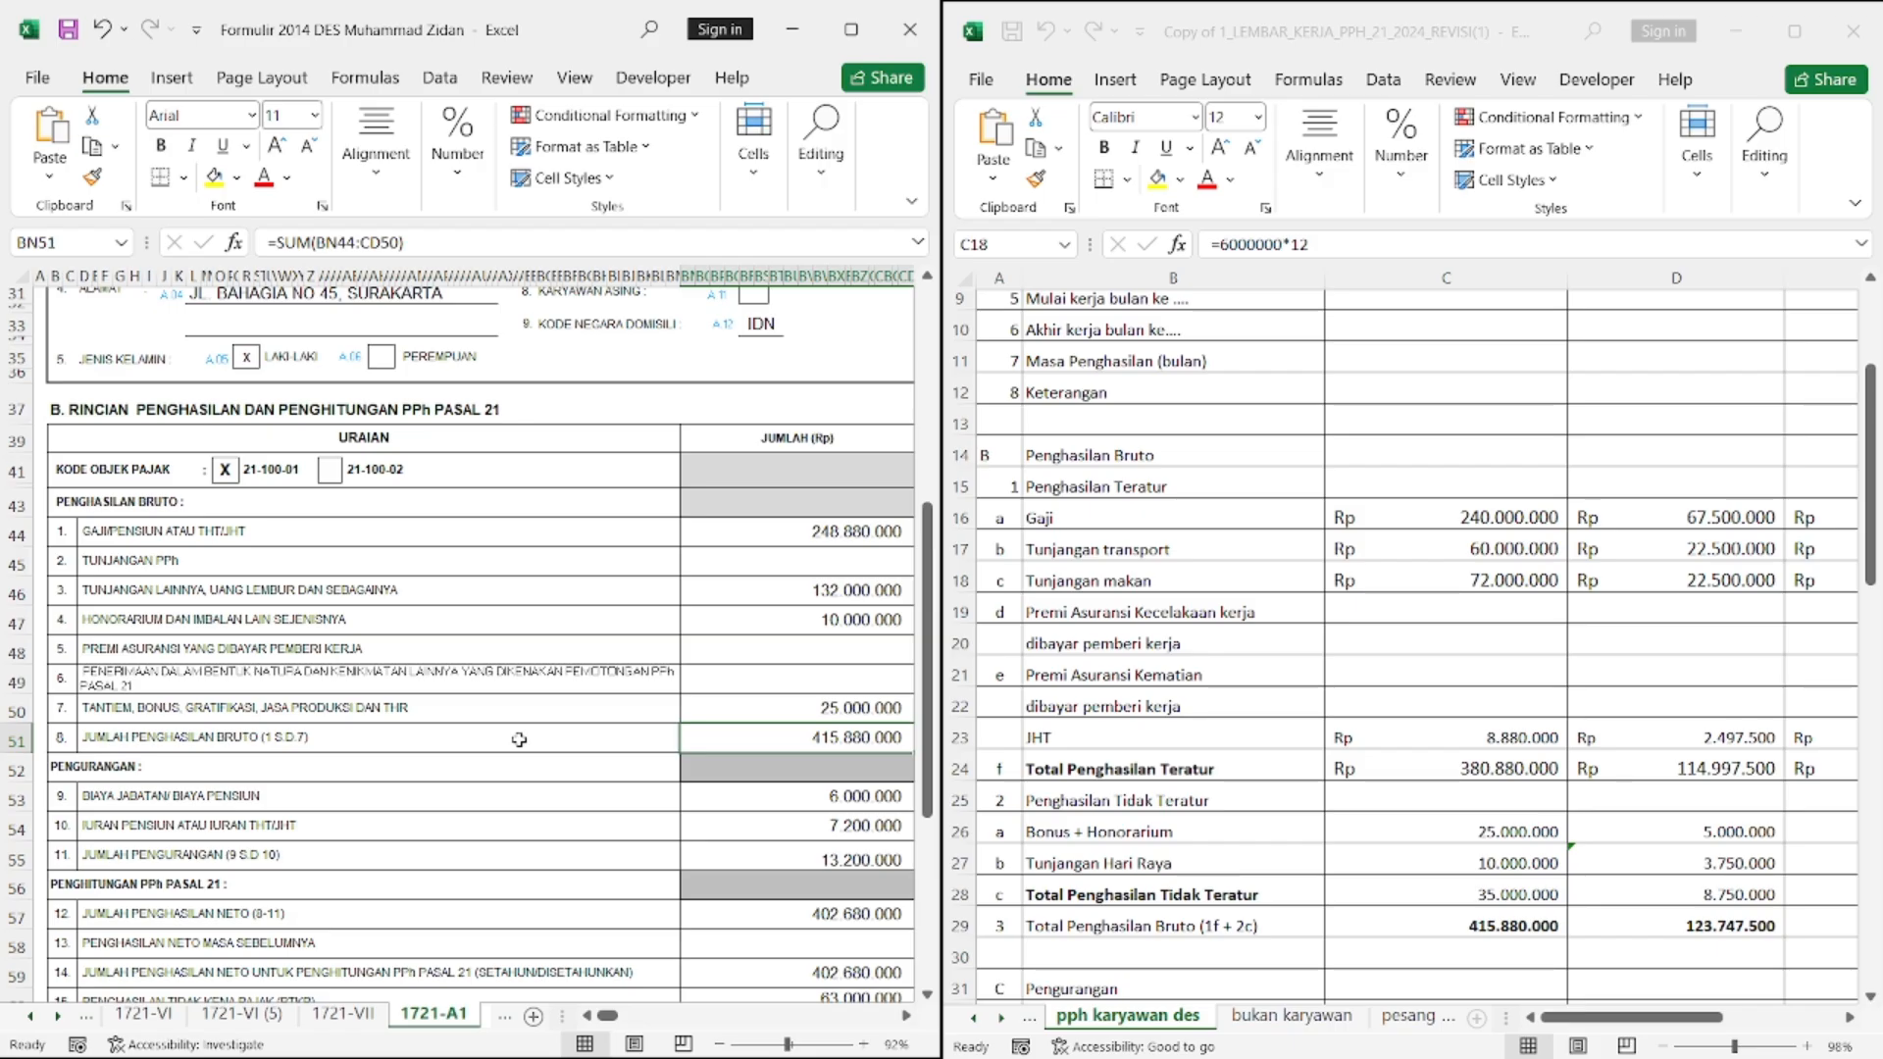
left_click(855, 621)
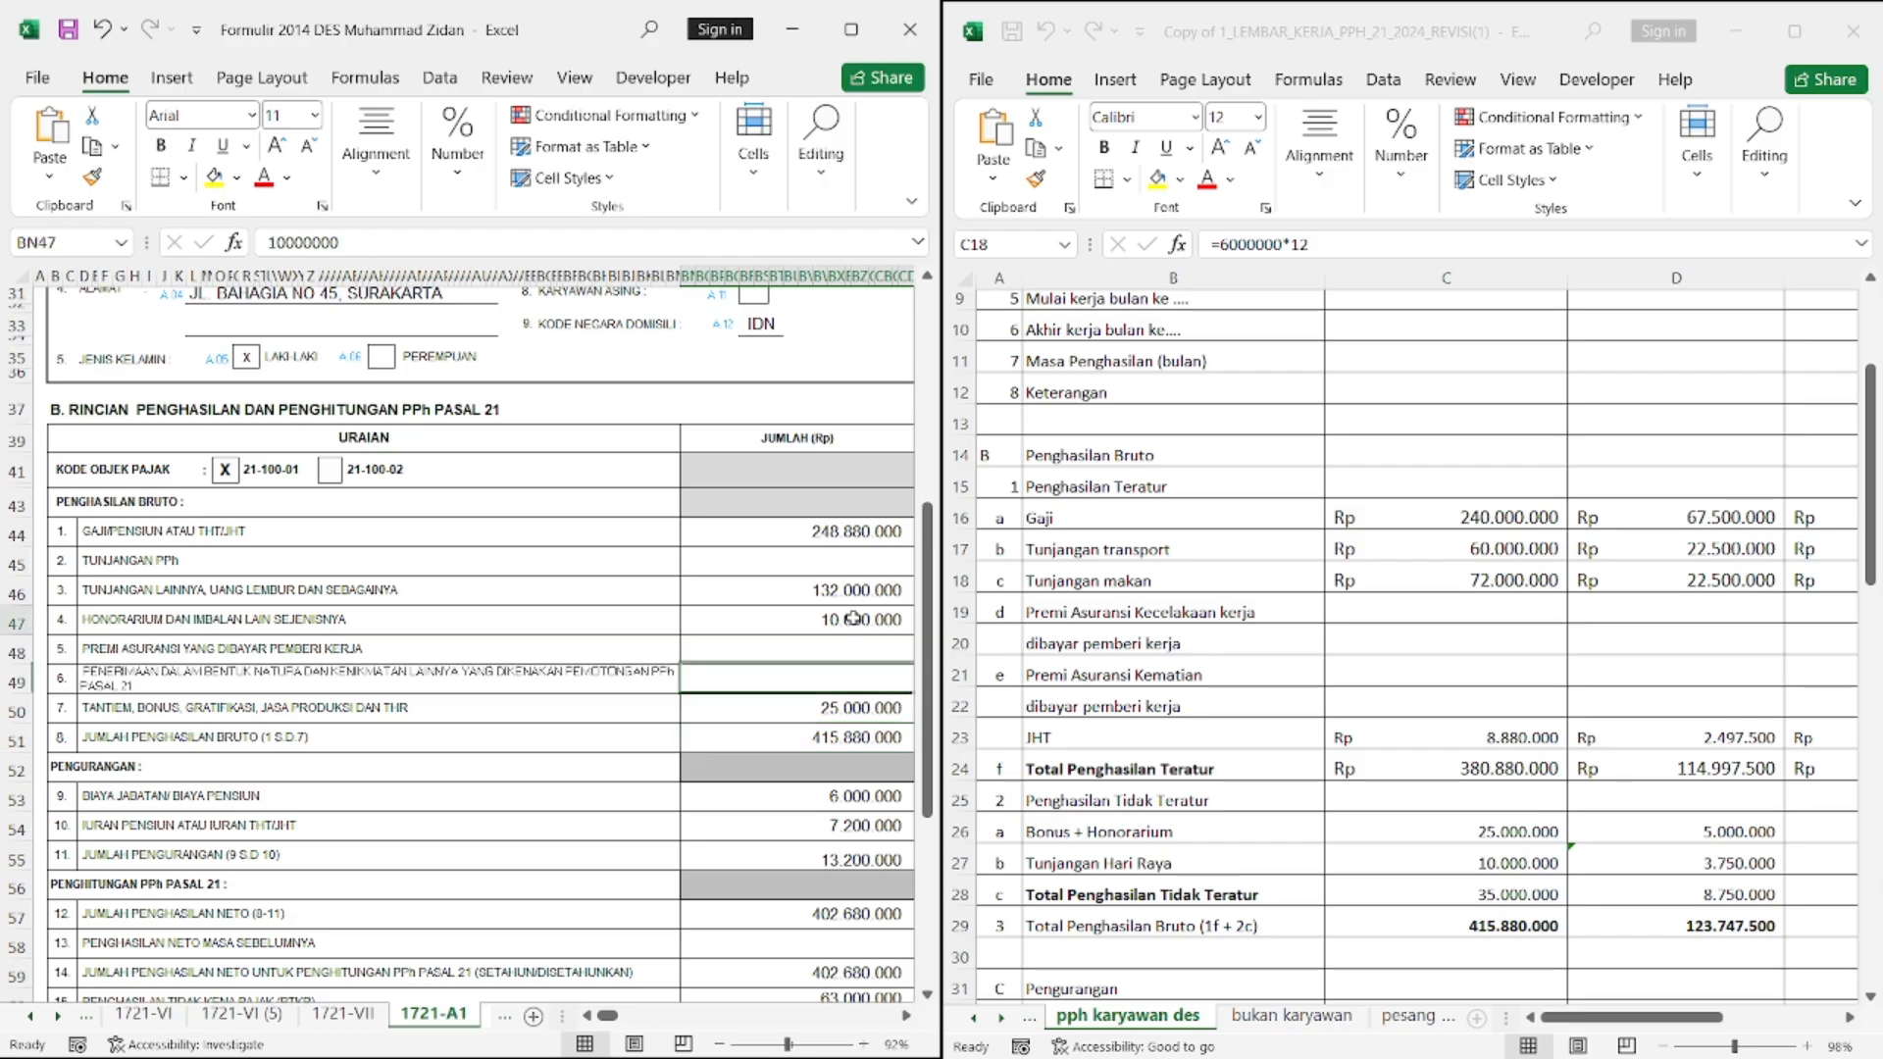
left_click(807, 721)
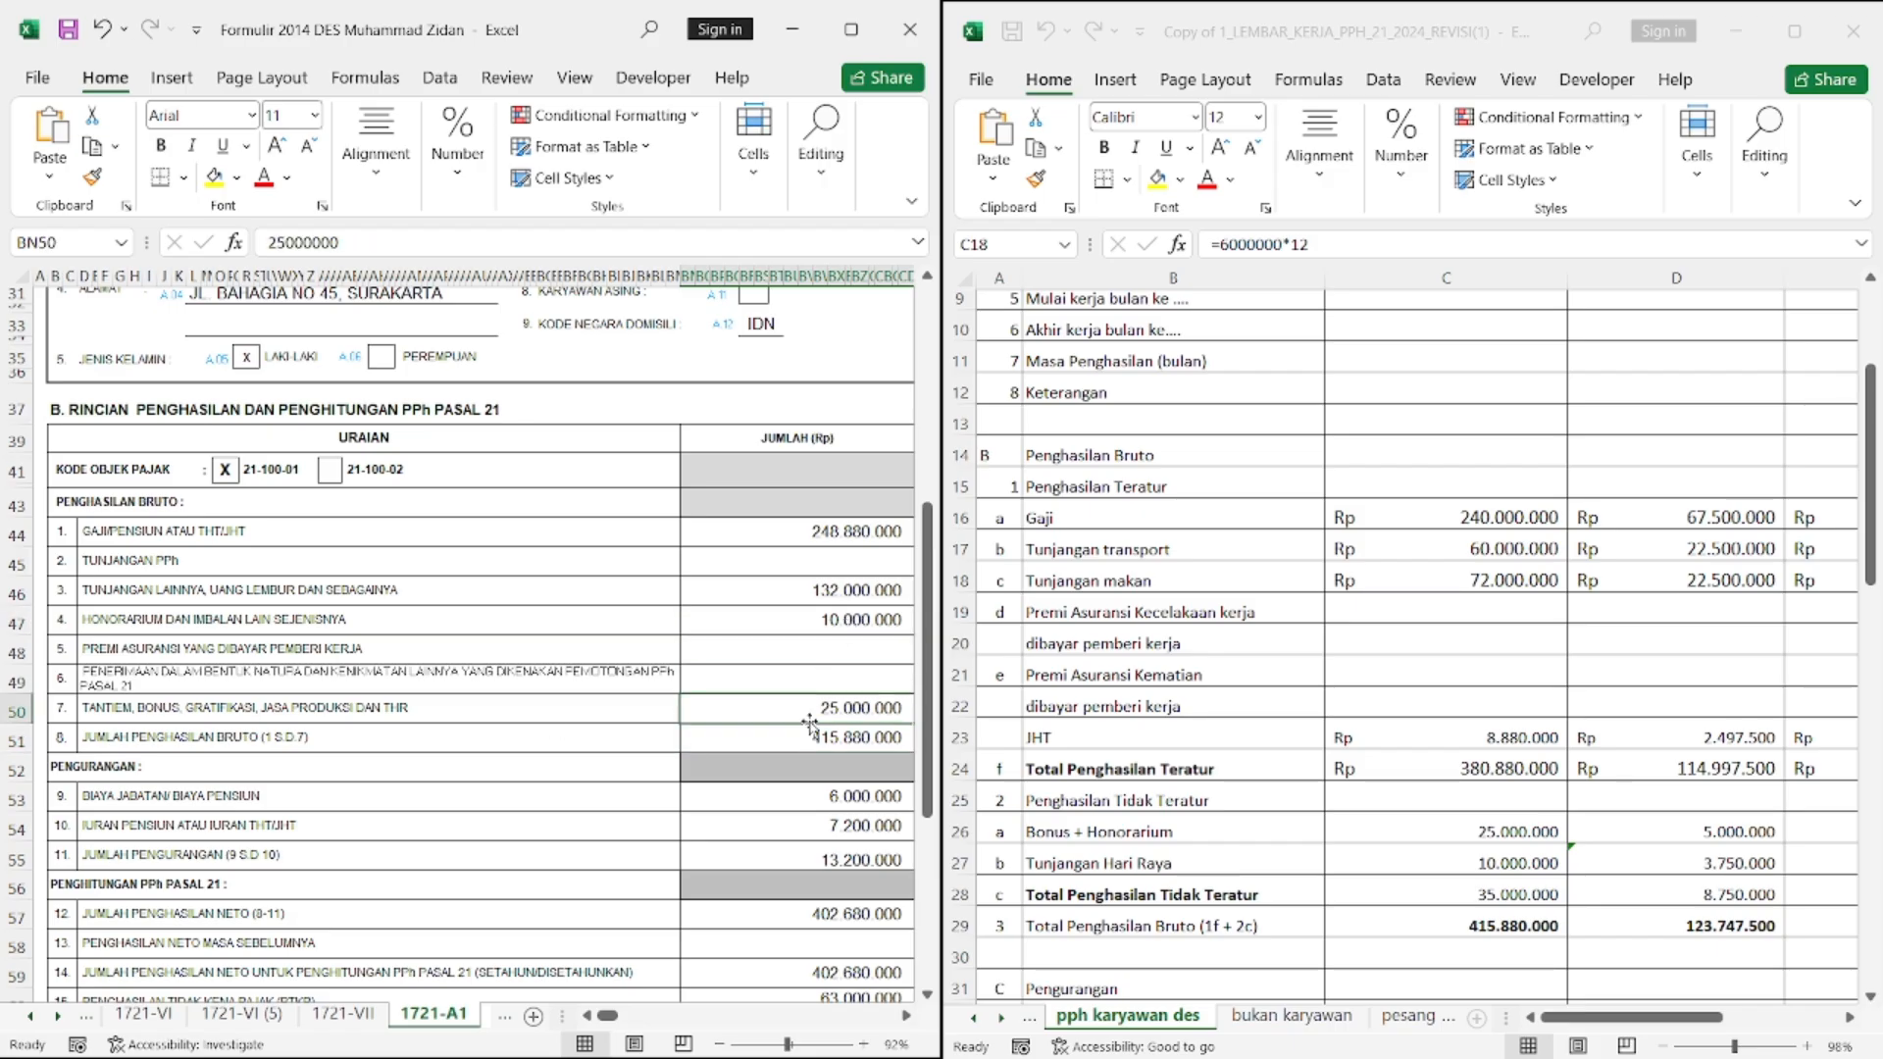
Set line 4, Honorarium dan Imbalan Lain Sejenisnya, on the 1721-A1 form to 25000000
left_click(836, 626)
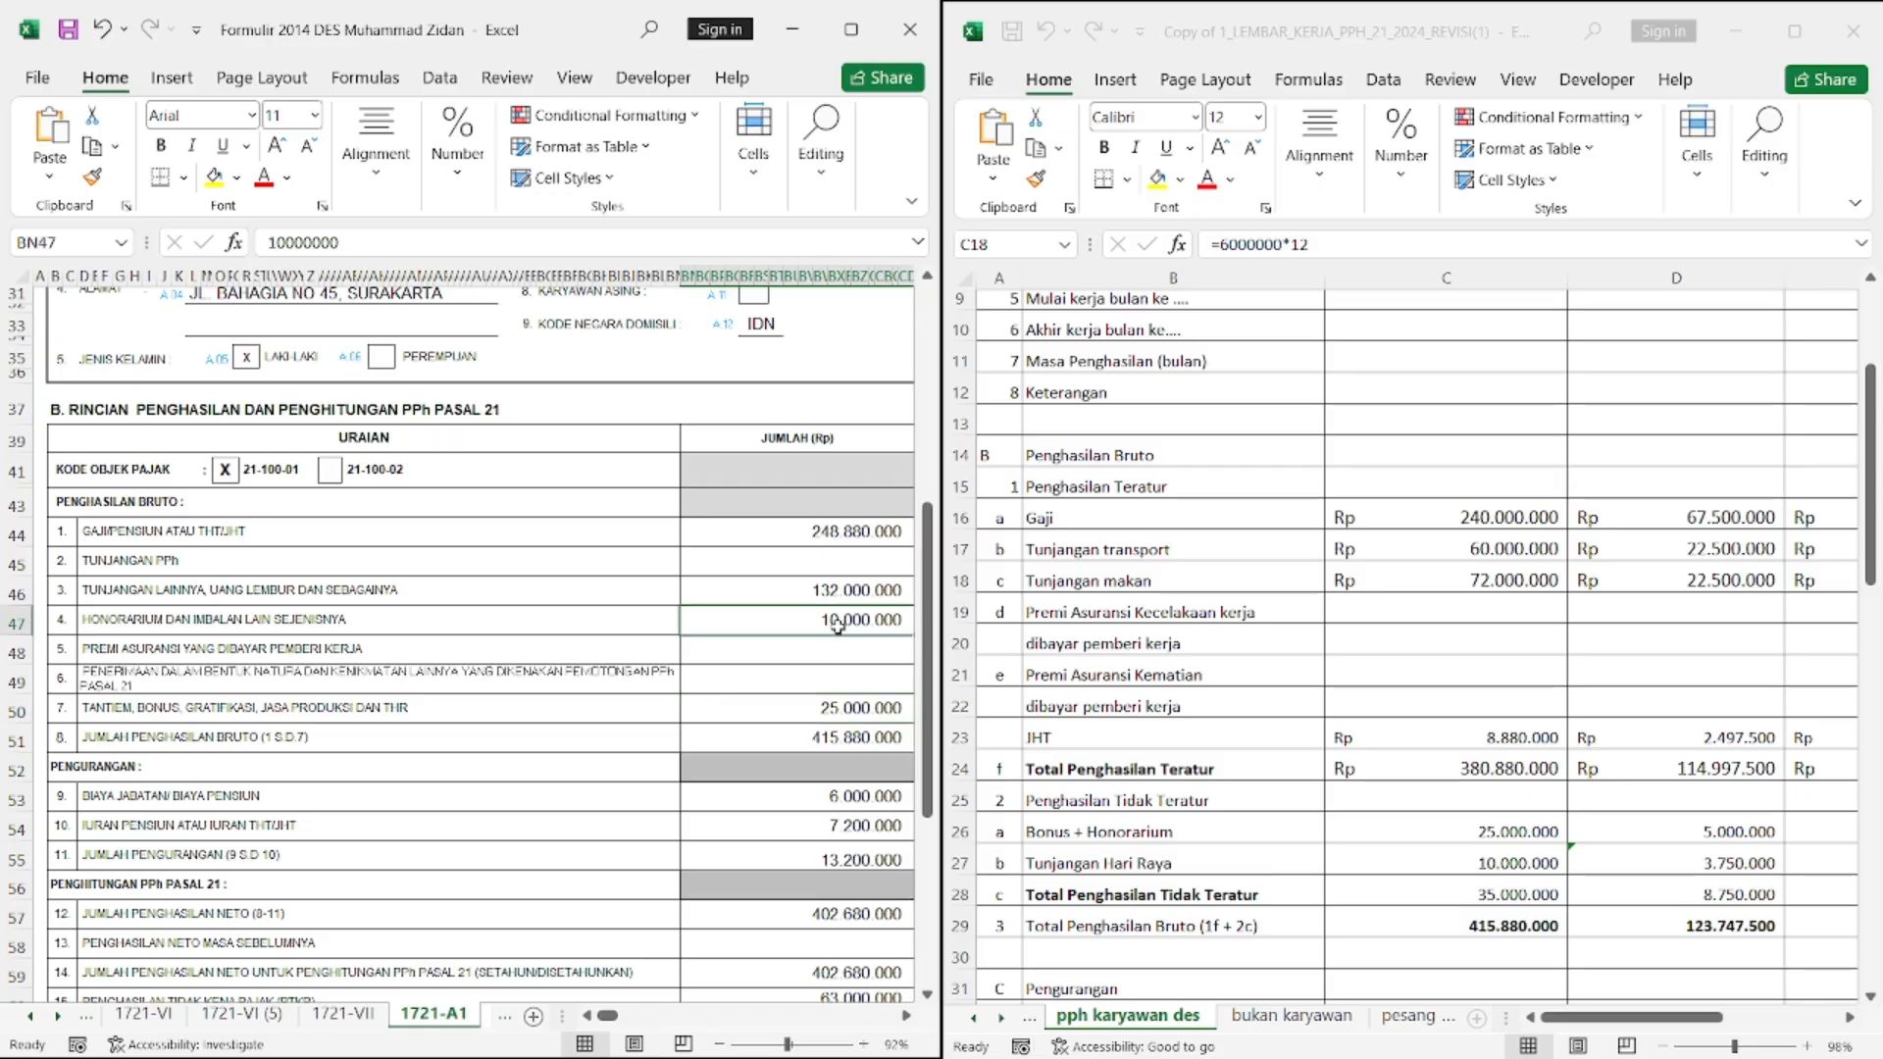
type("25")
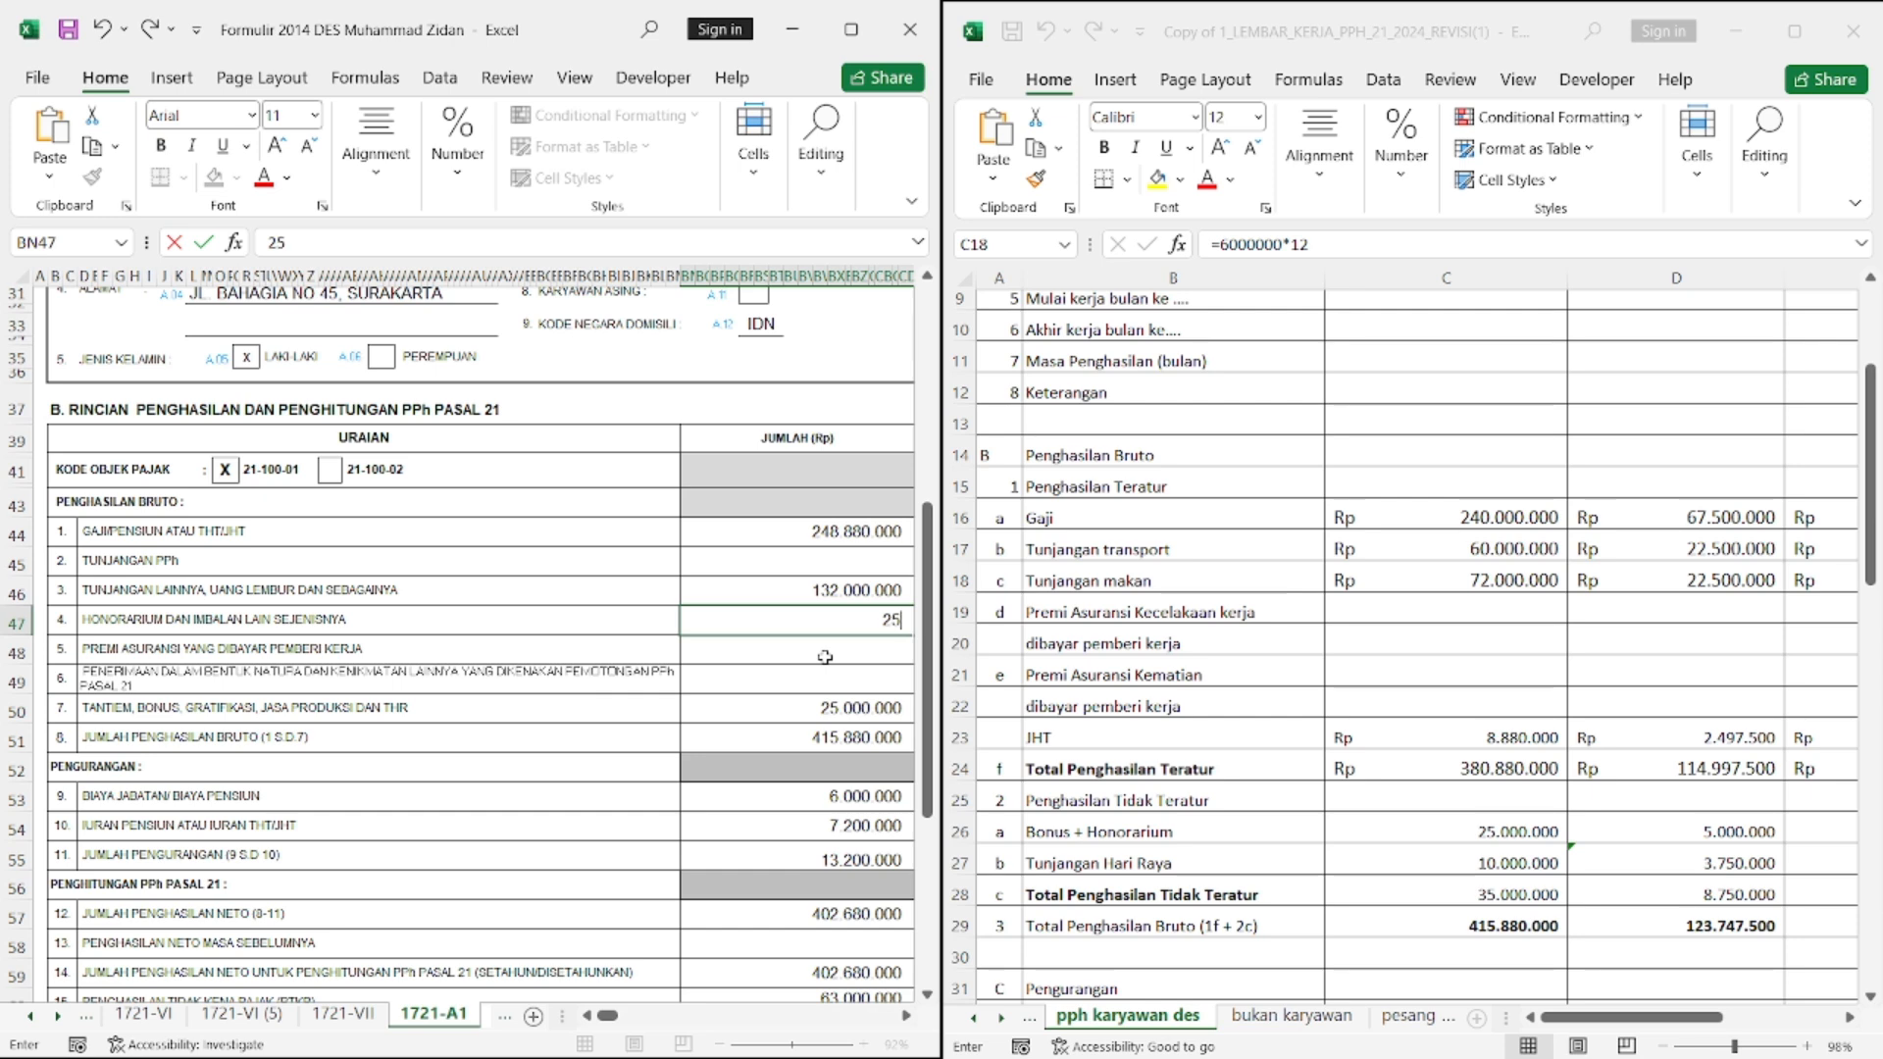
type("000000")
key("Return")
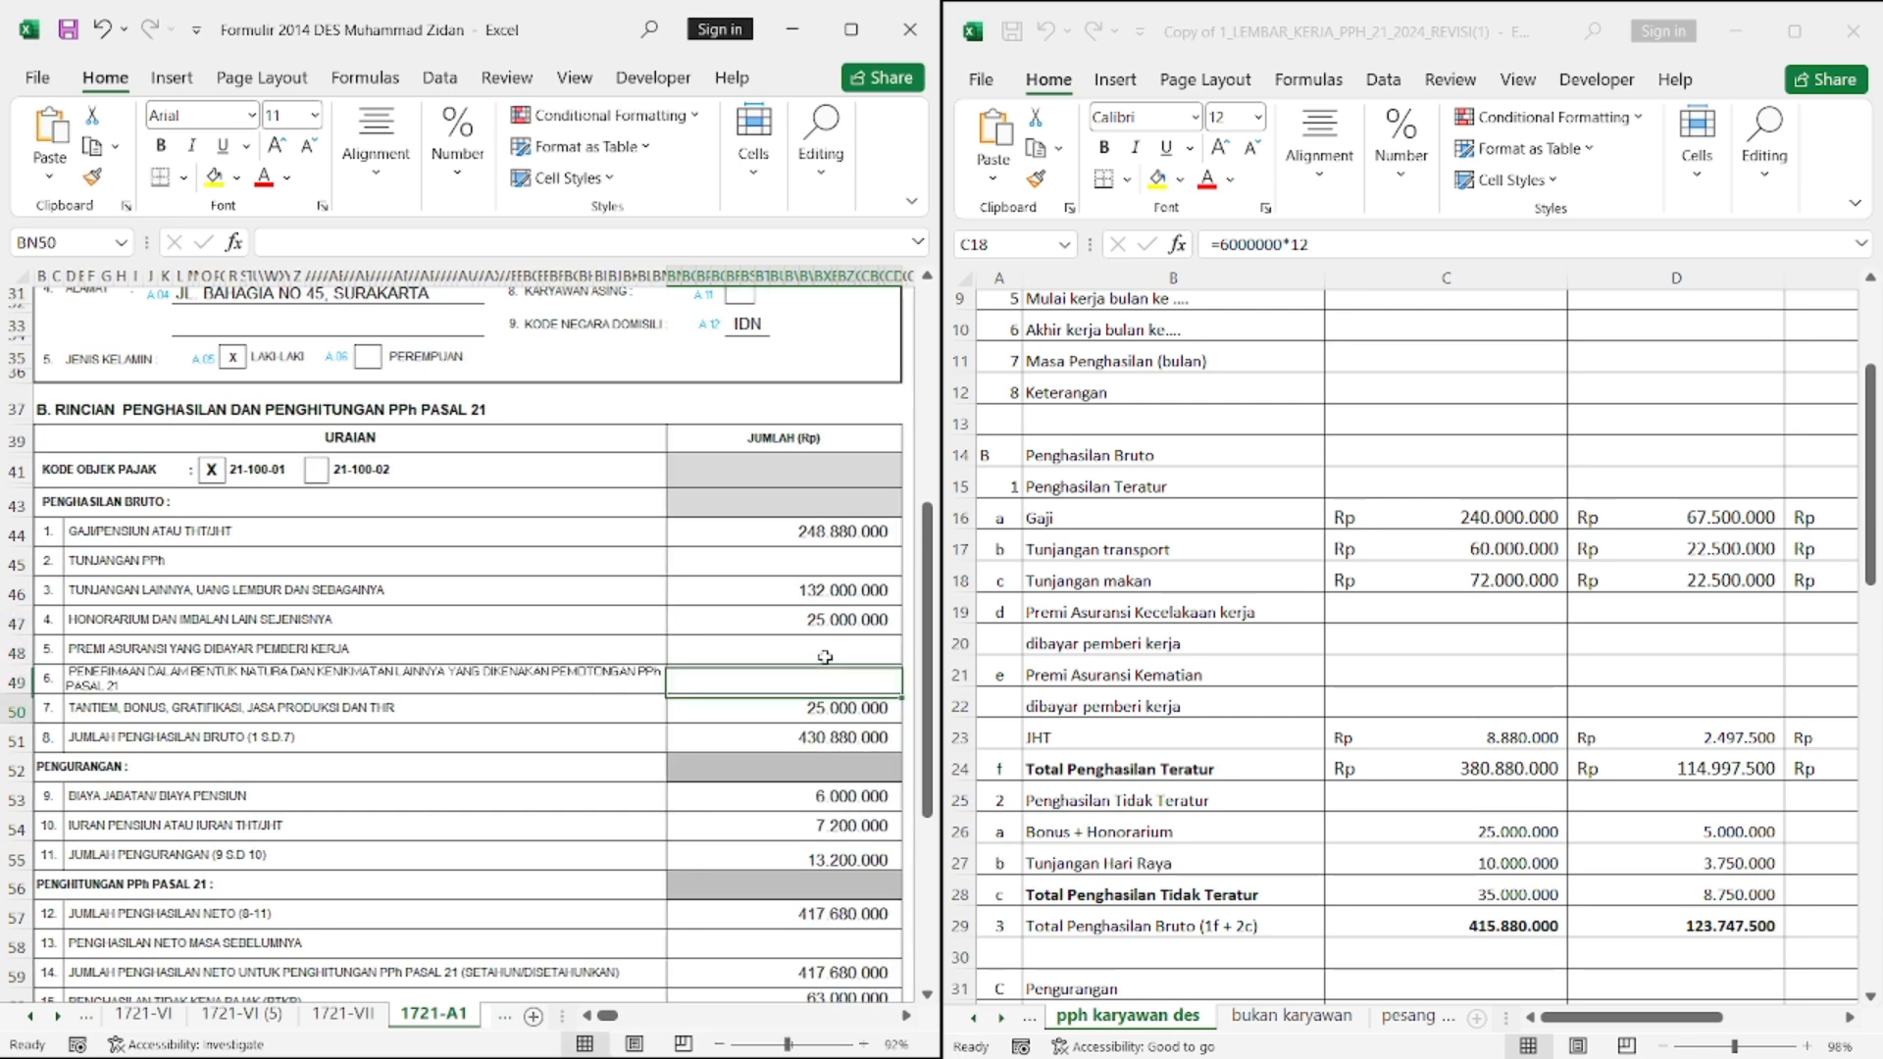
Set line 7, Tantiem, Bonus, Gratifikasi, Jasa Produksi dan THR, on the 1721-A1 form to 10000000
key("Down")
key("Down")
type("10000000")
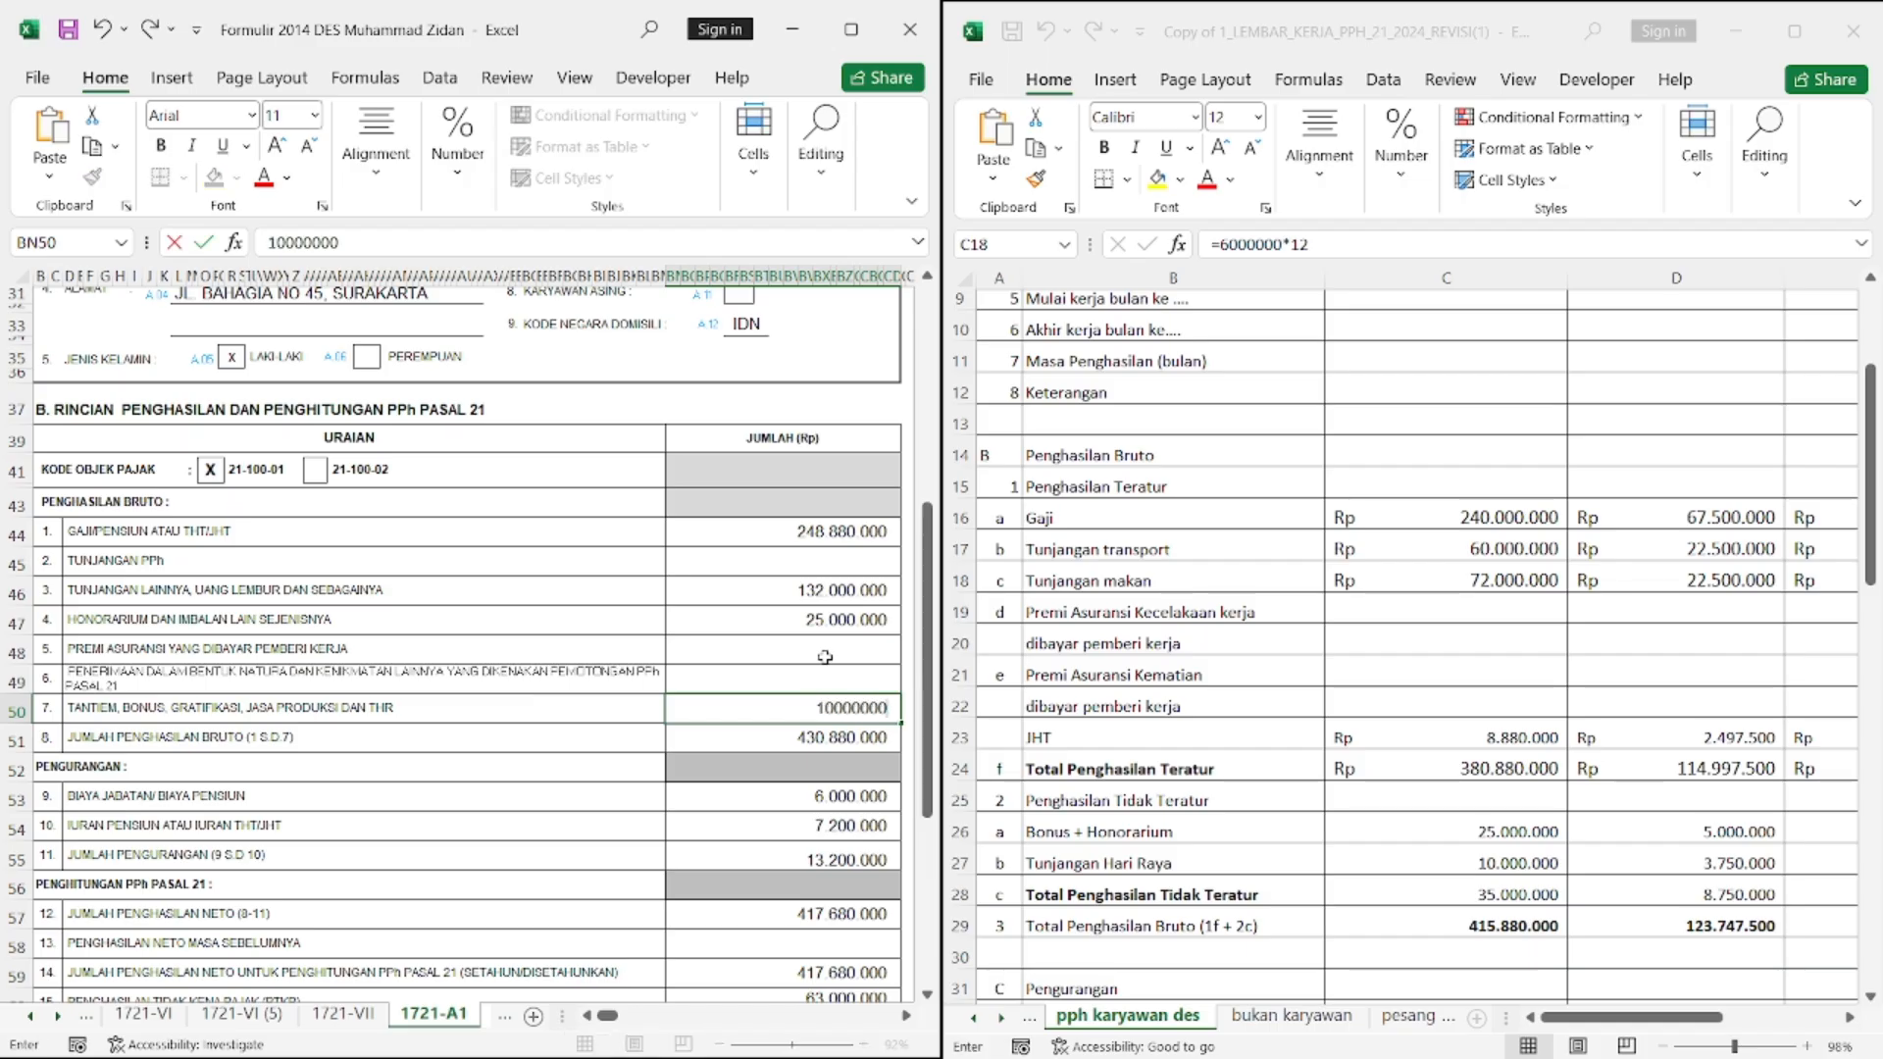
key("Return")
key("Down")
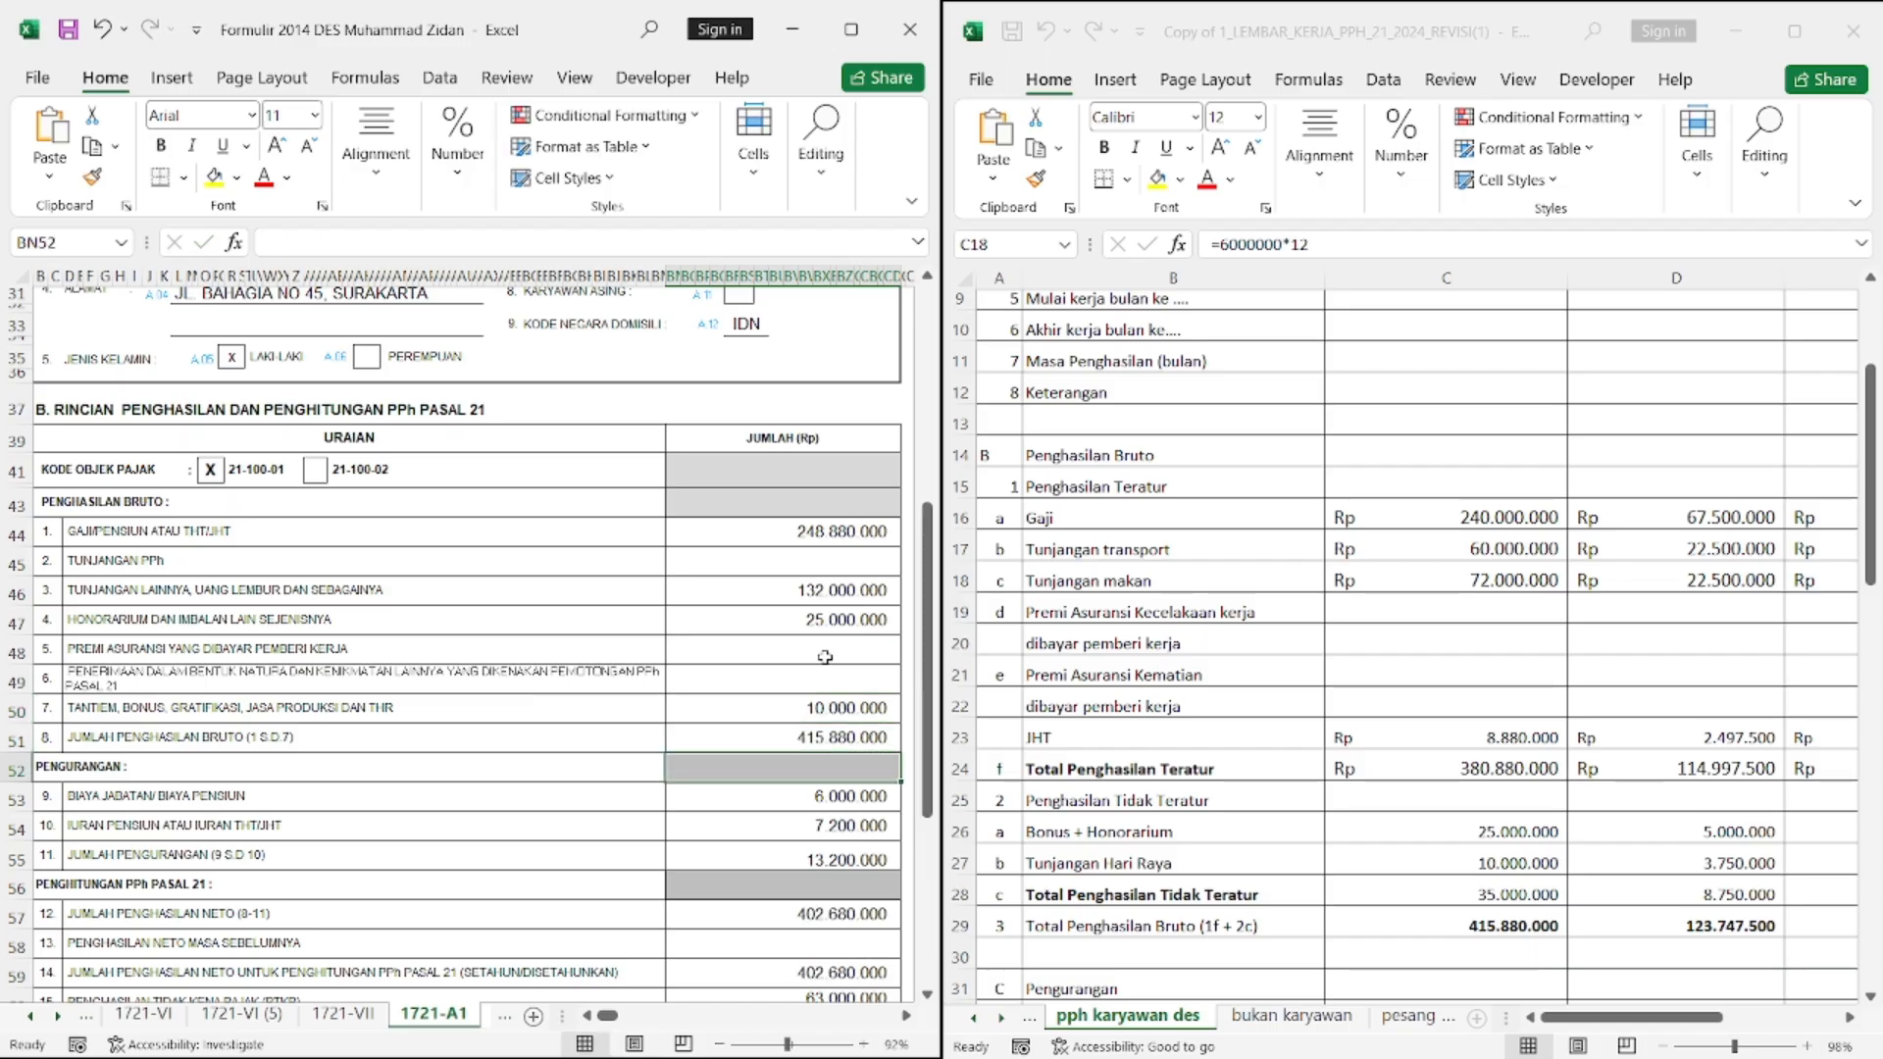
Compare the form's Biaya Jabatan on line 9 with the worksheet's Pengurangan section, and inspect the worksheet's Iuran Pensiun formula
scroll(766, 733, "down", 1)
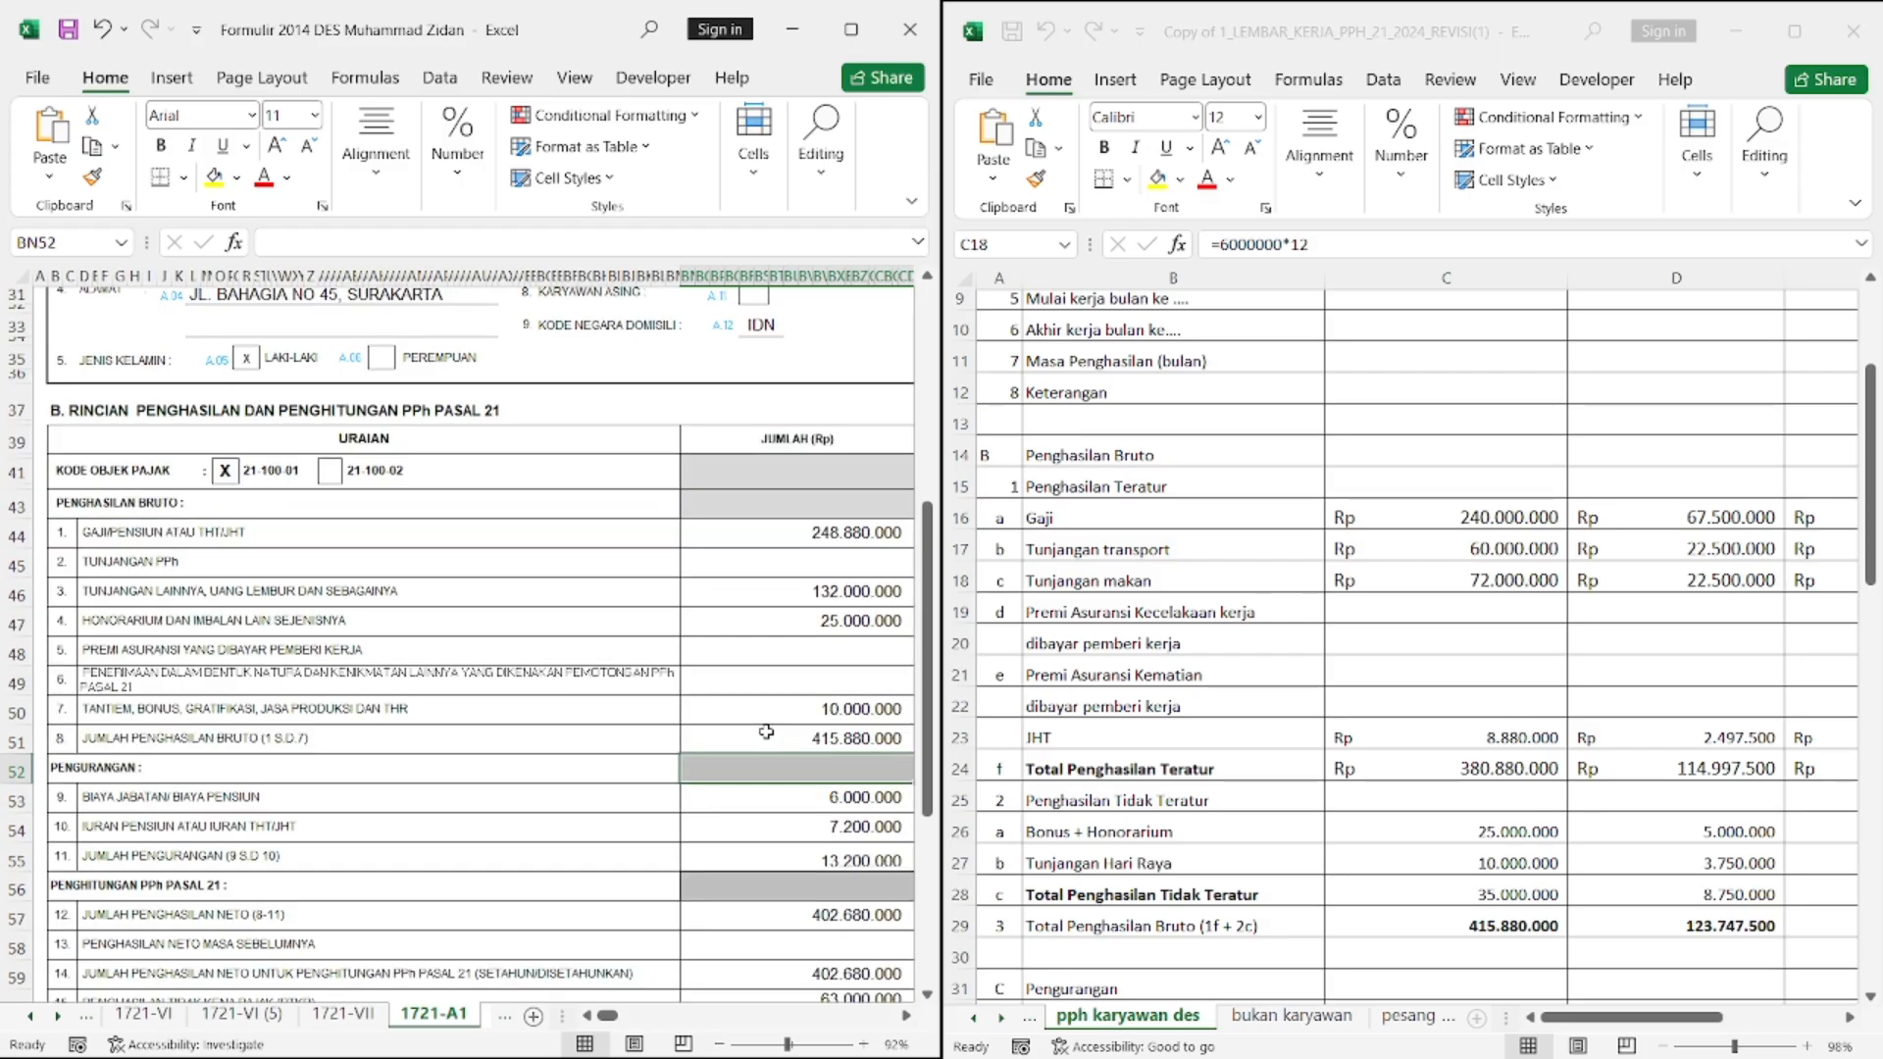
scroll(808, 806, "down", 1)
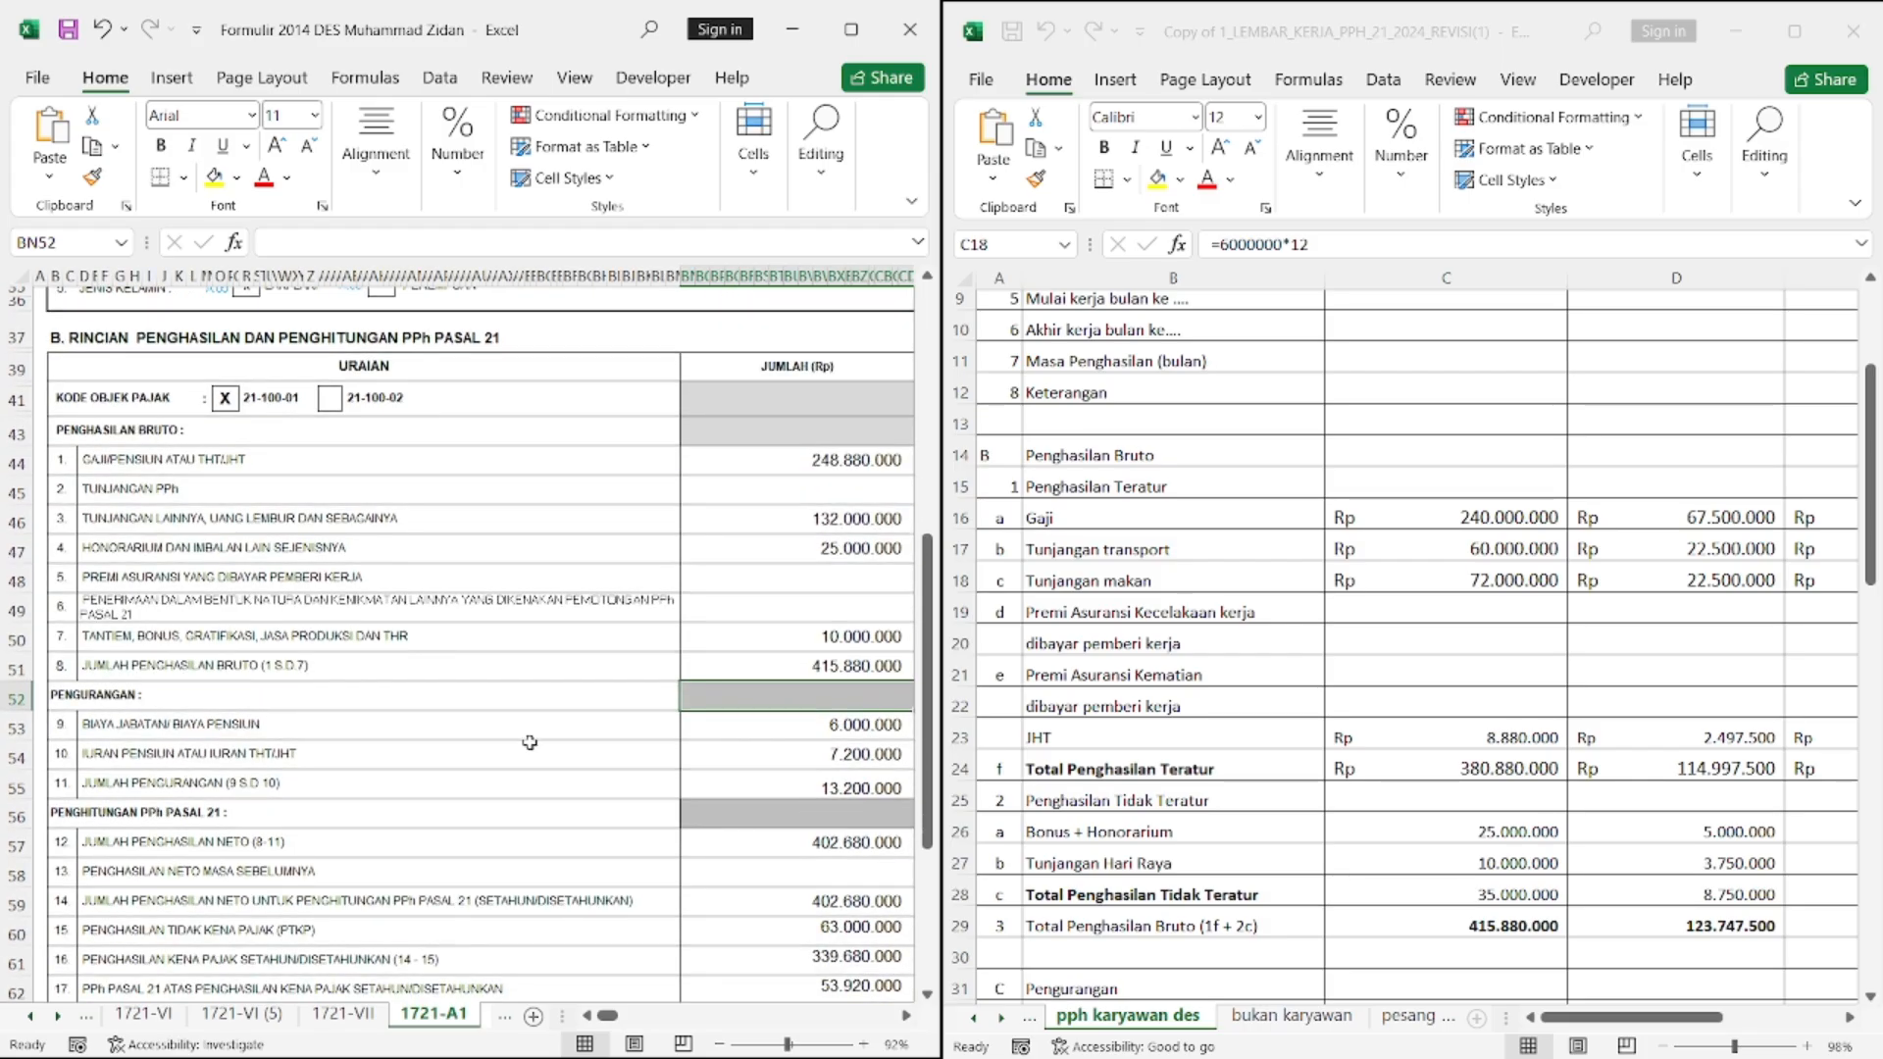
scroll(530, 742, "down", 1)
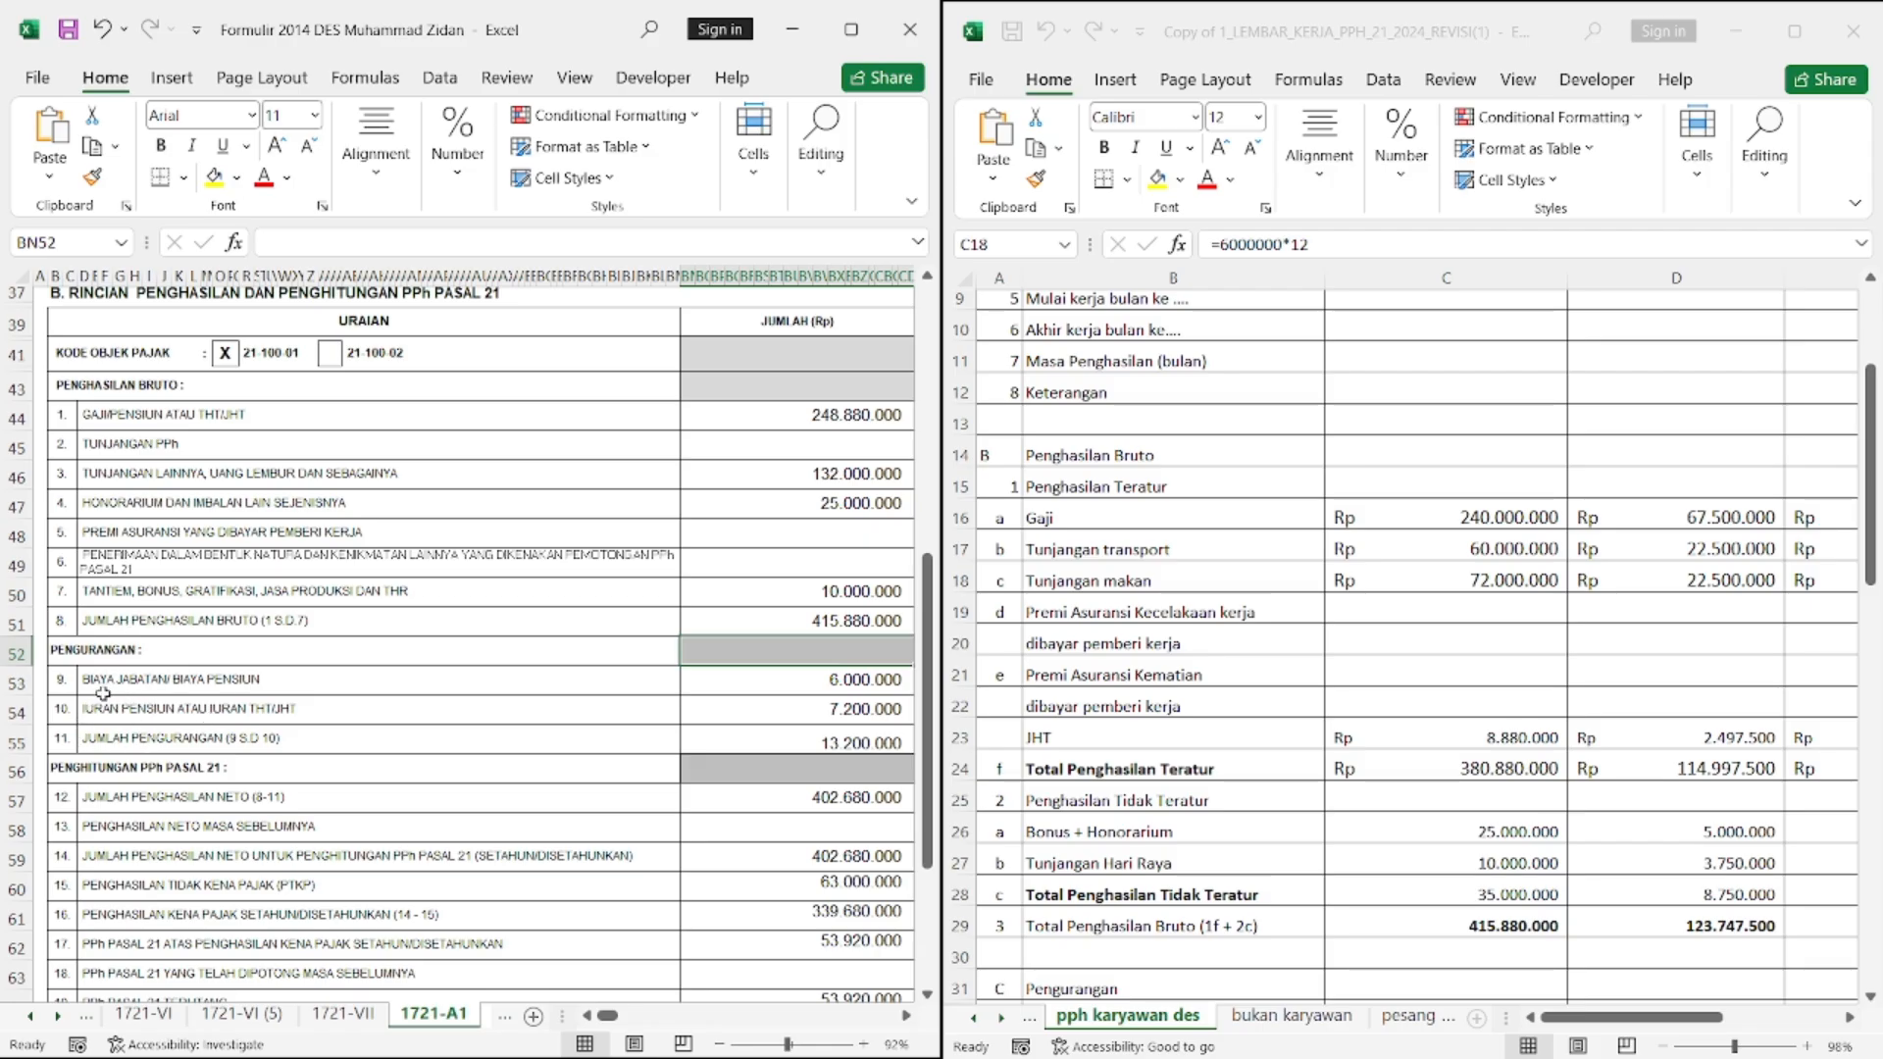
left_click(761, 685)
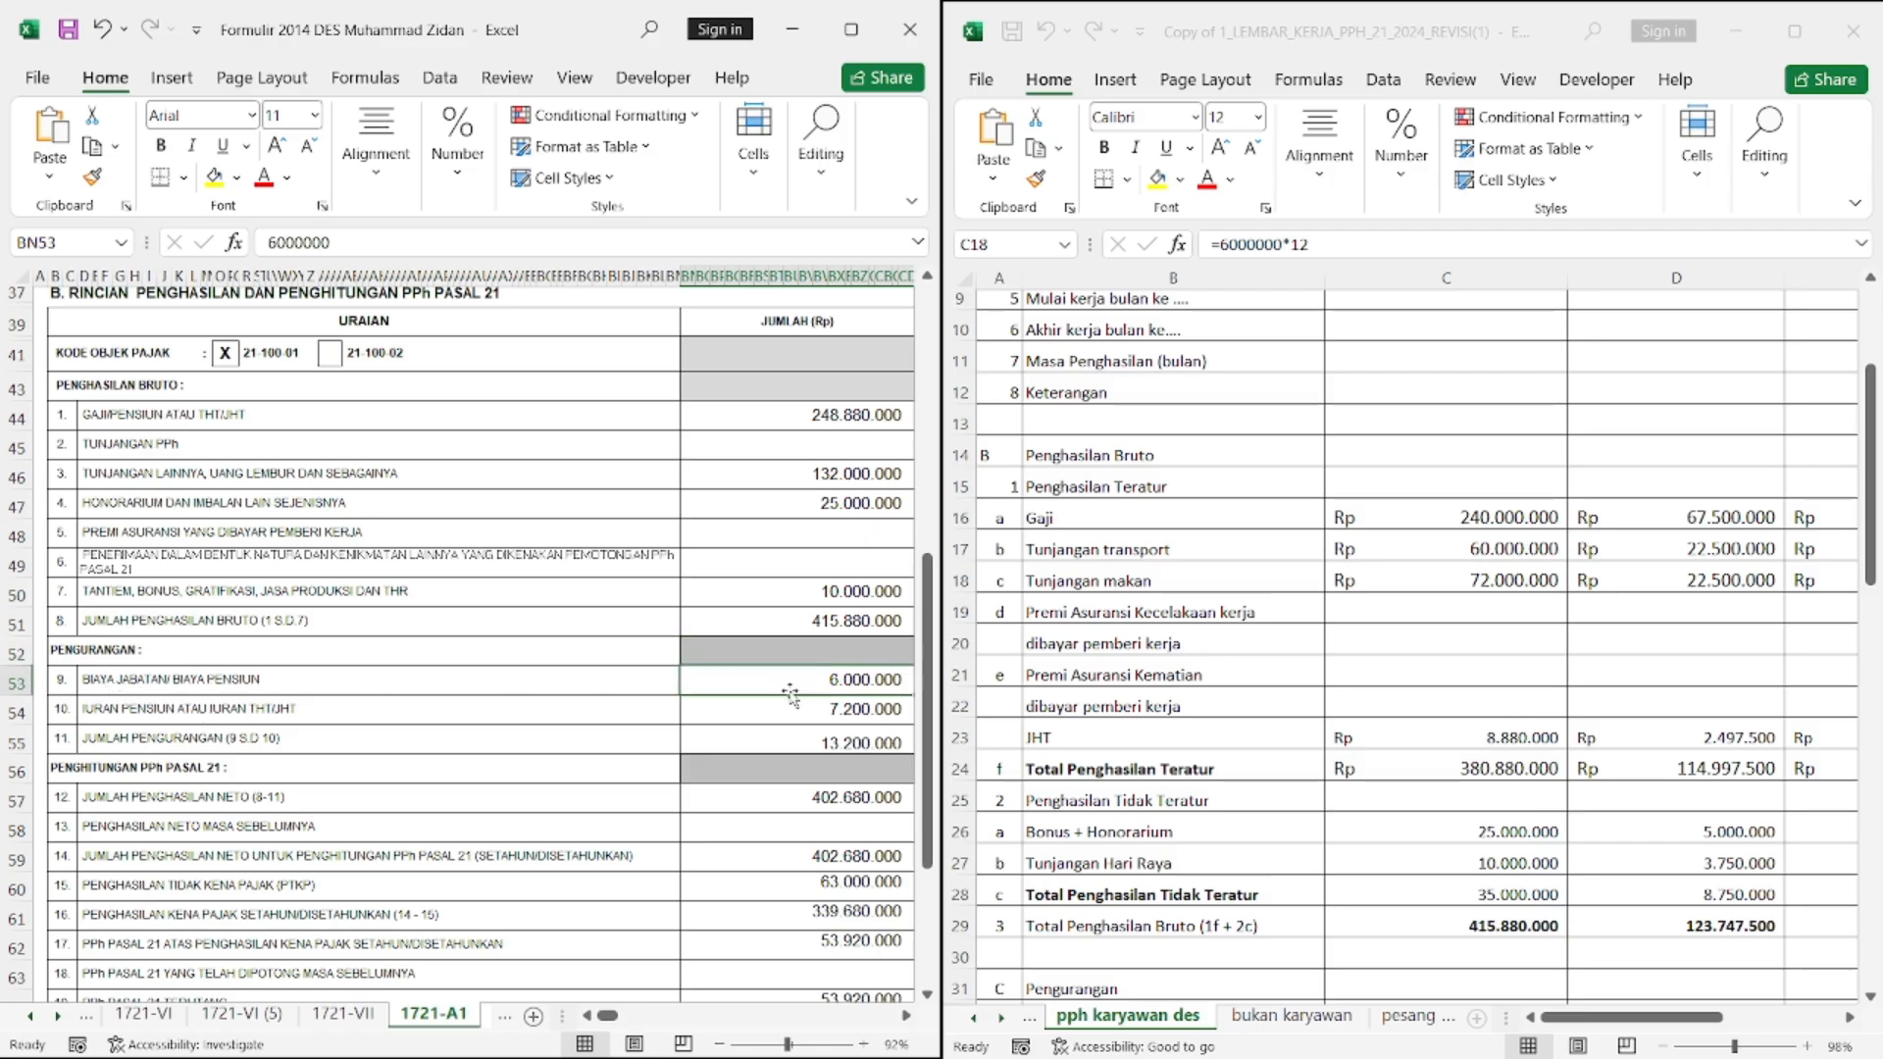
scroll(1520, 778, "down", 3)
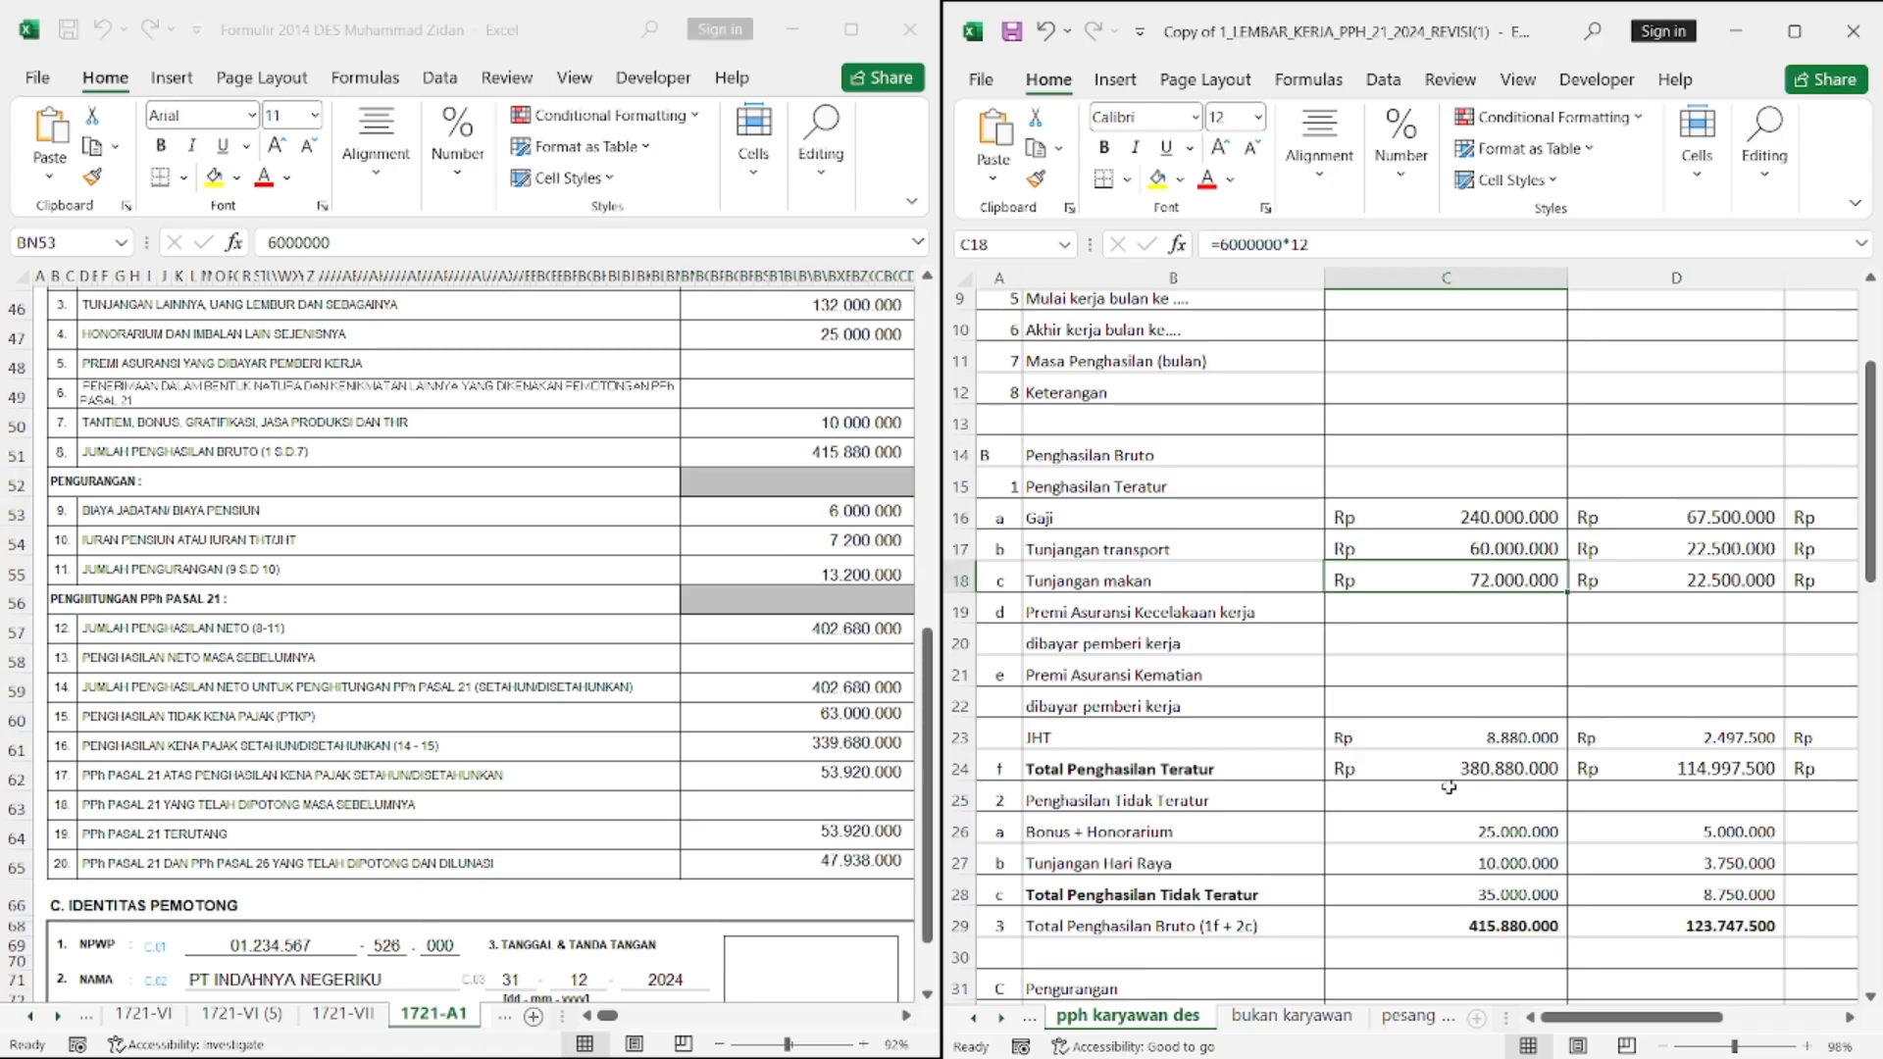
scroll(1451, 784, "down", 3)
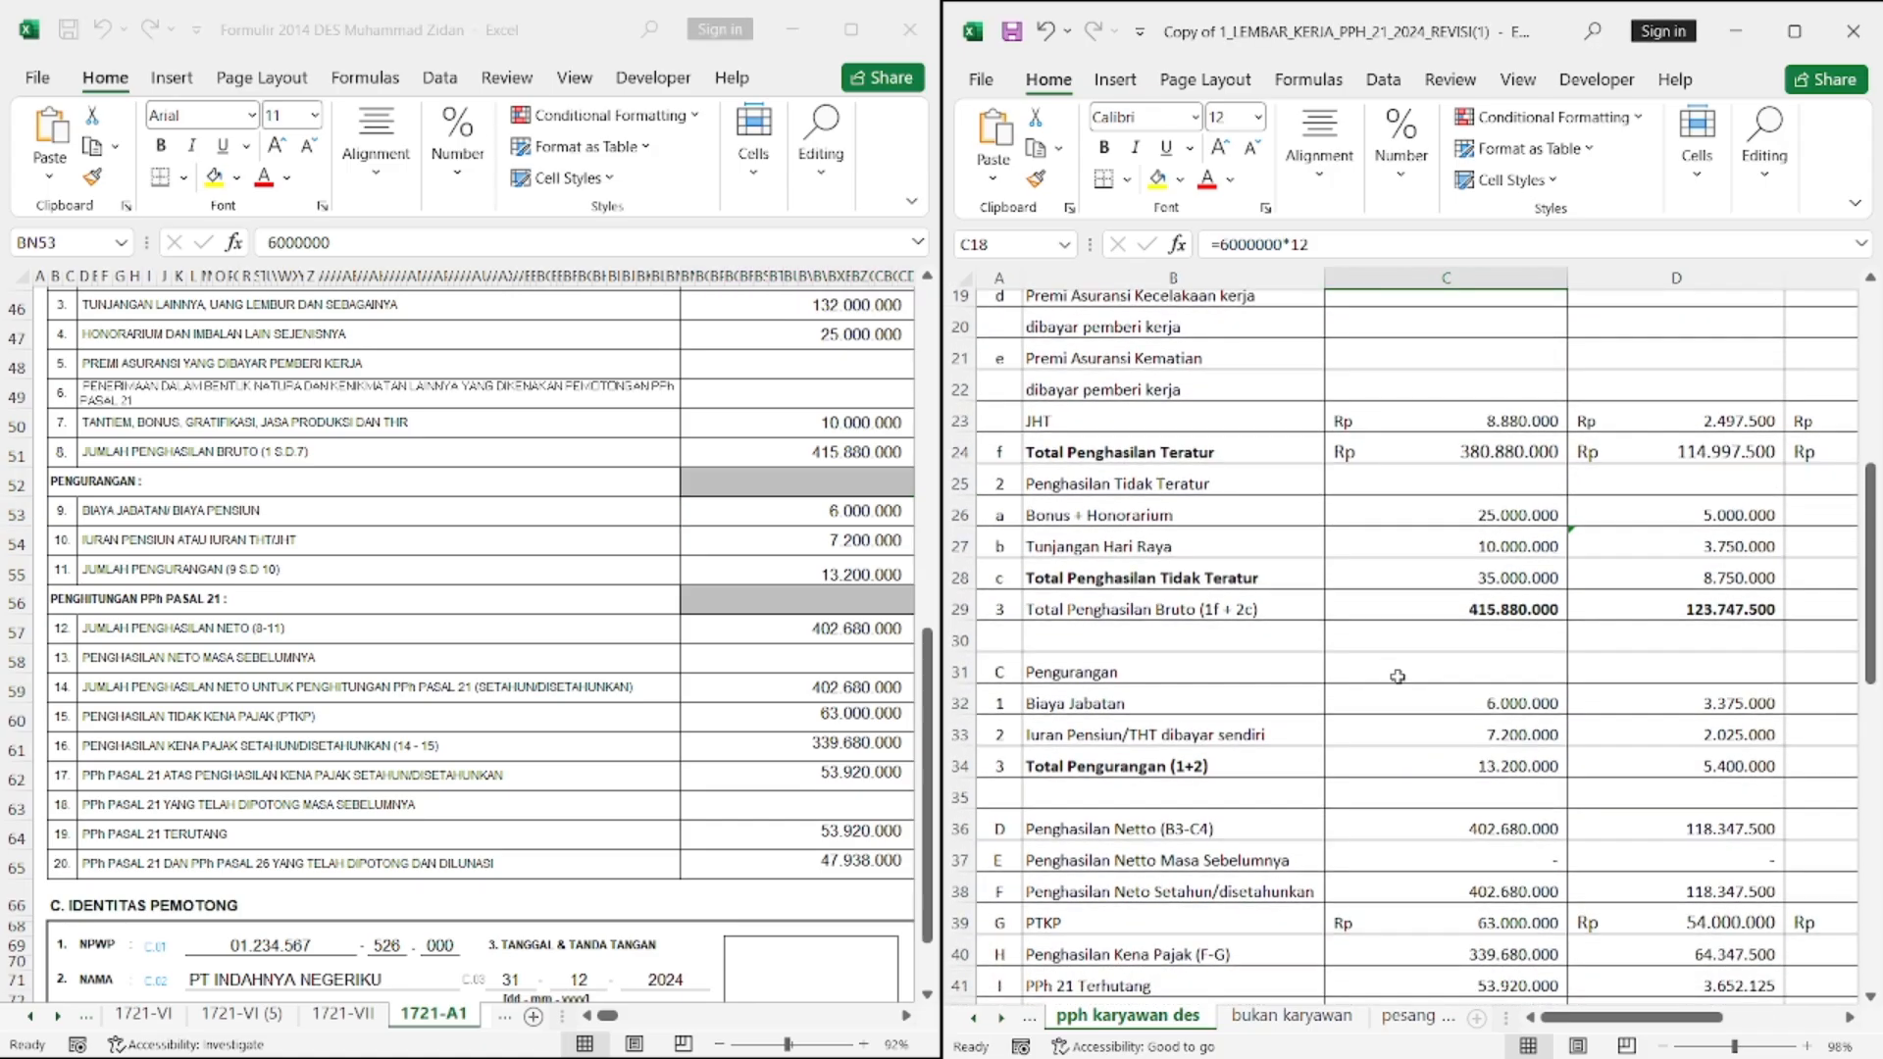
left_click(1398, 693)
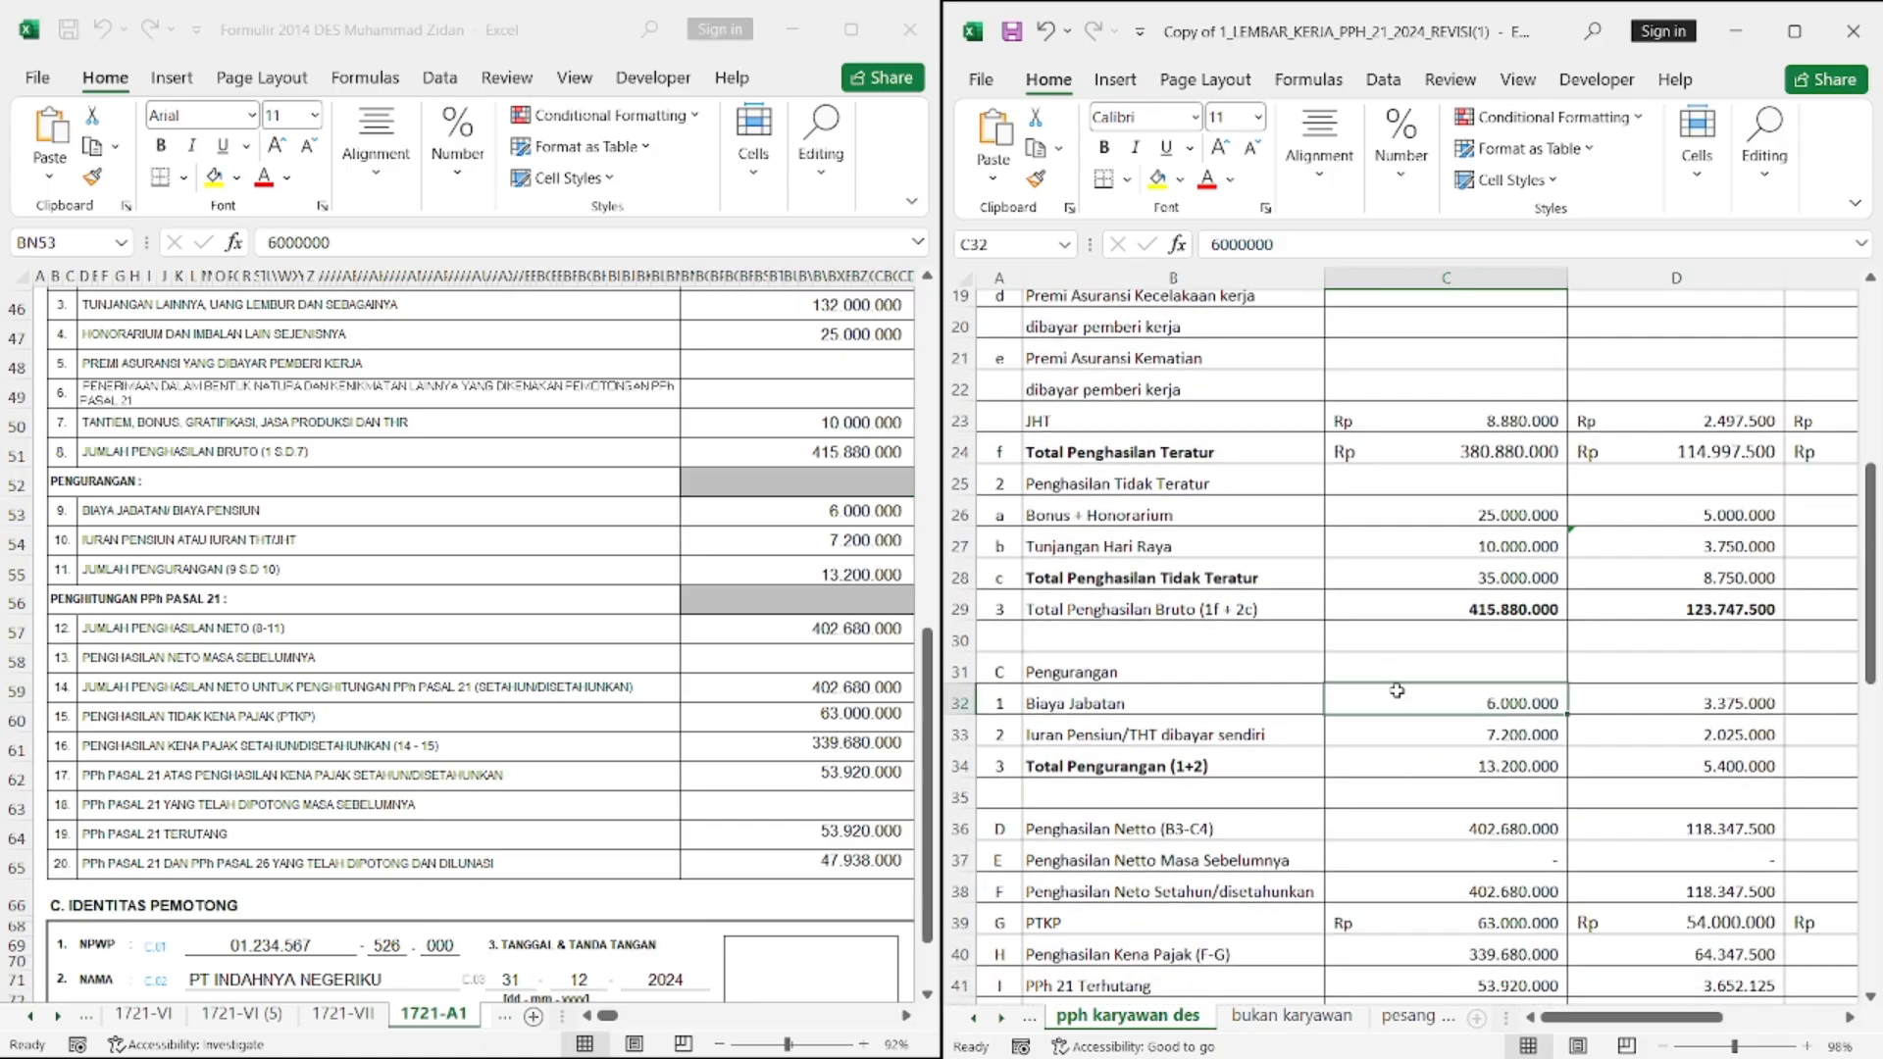
left_click(1453, 732)
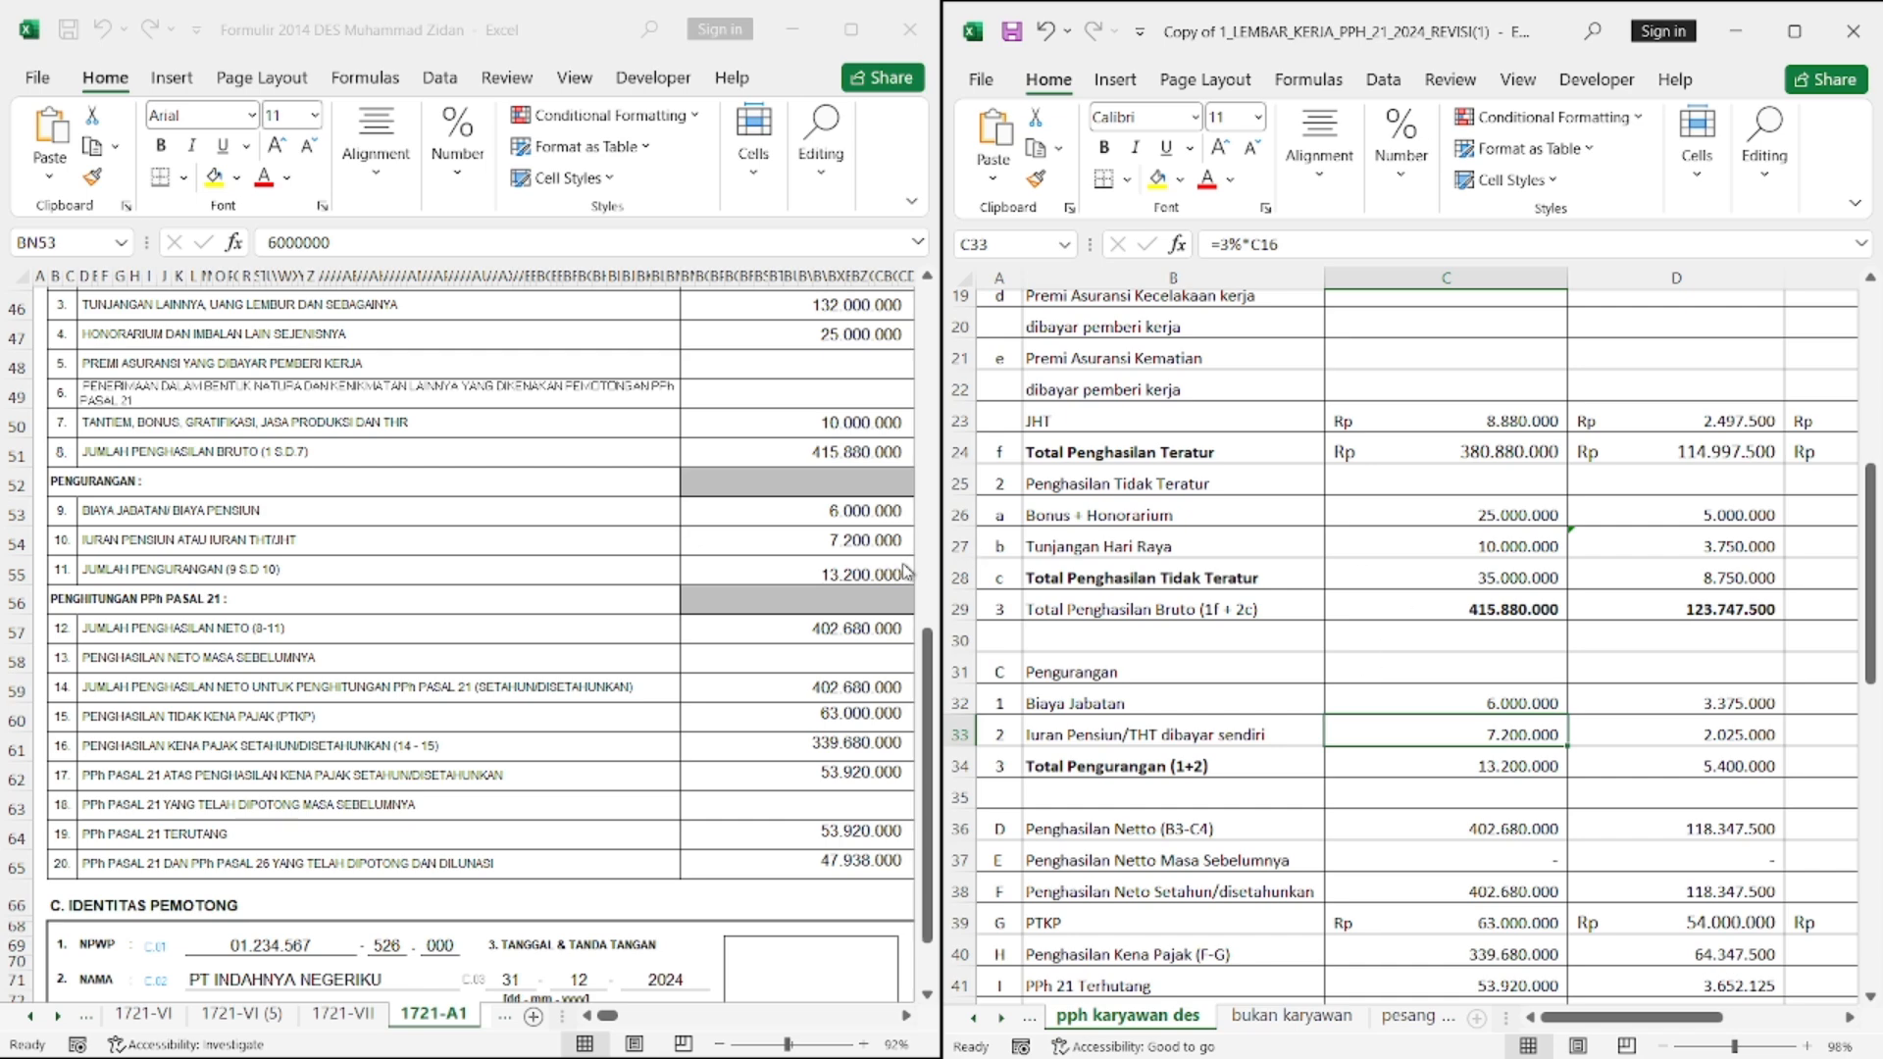
Inspect the first employee's Biaya Jabatan entry and Gaji formula in the worksheet as the basis for the deductions
left_click(1429, 703)
scroll(1432, 703, "up", 1)
scroll(1432, 702, "up", 3)
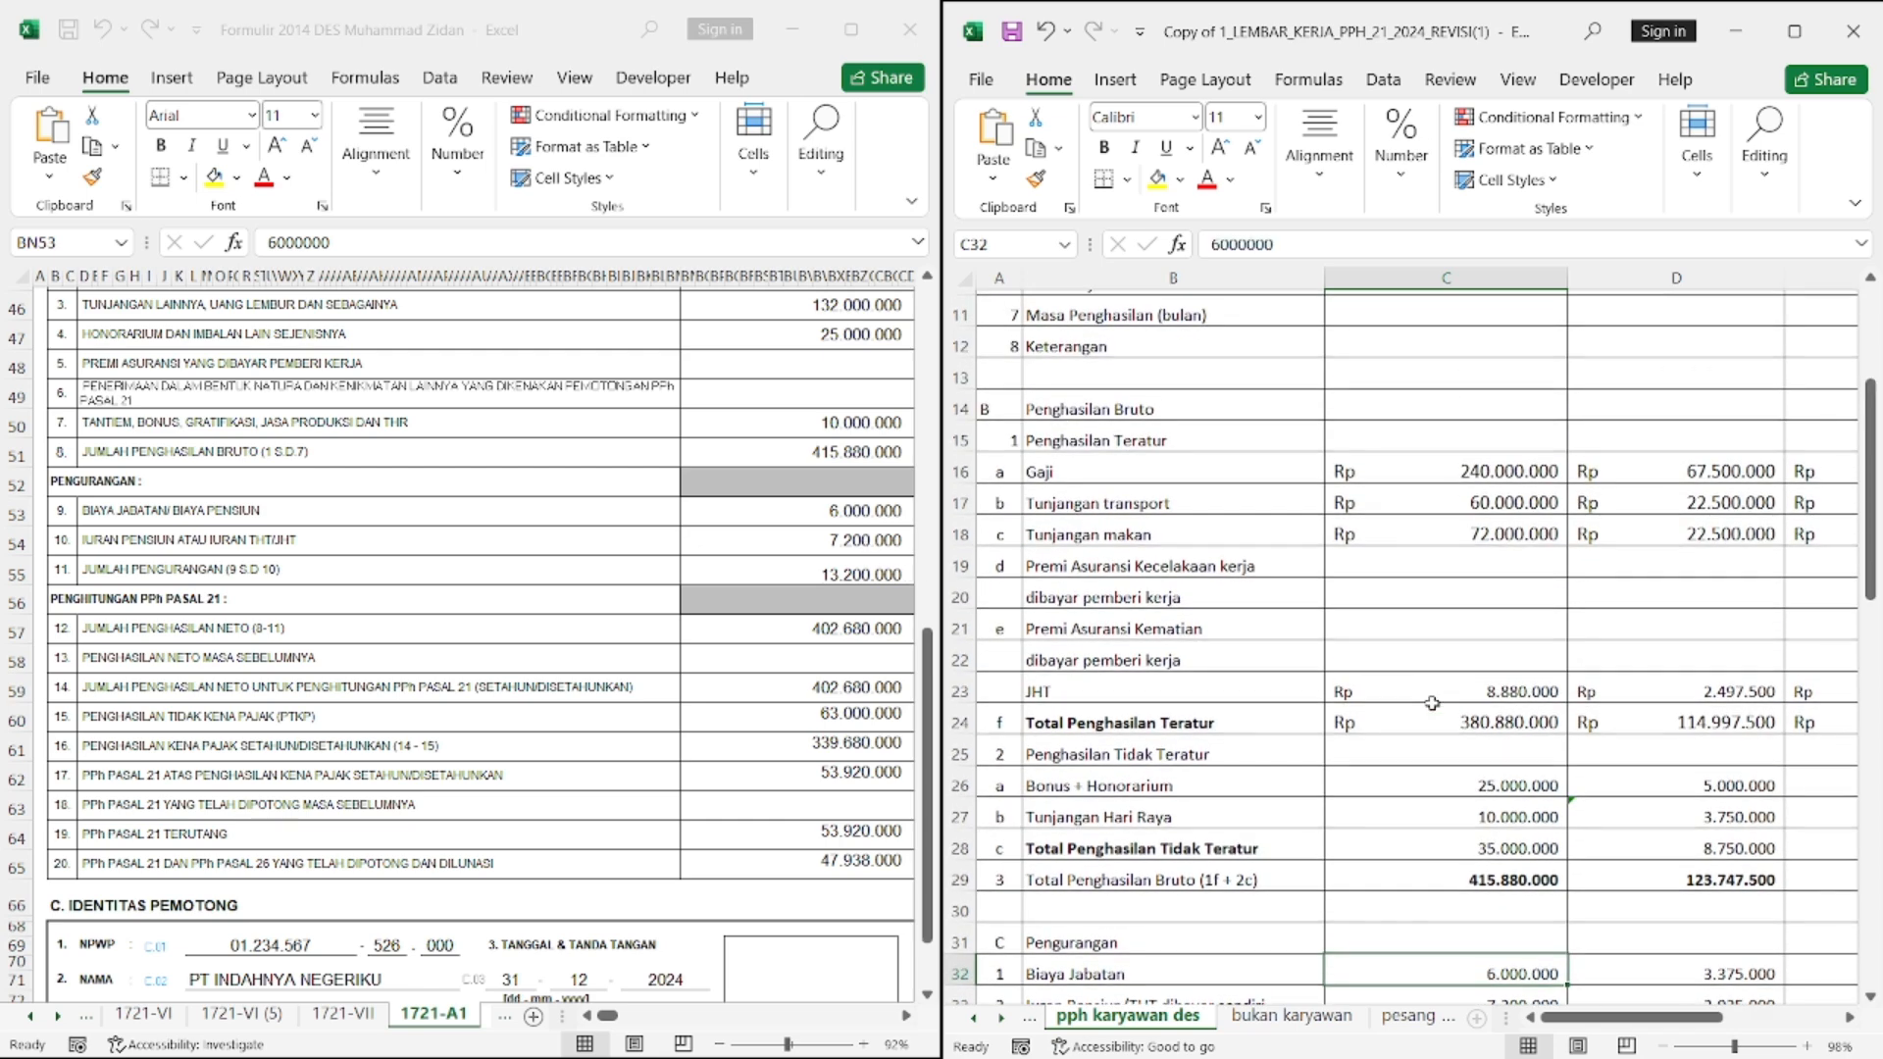
left_click(1458, 492)
left_click(1456, 469)
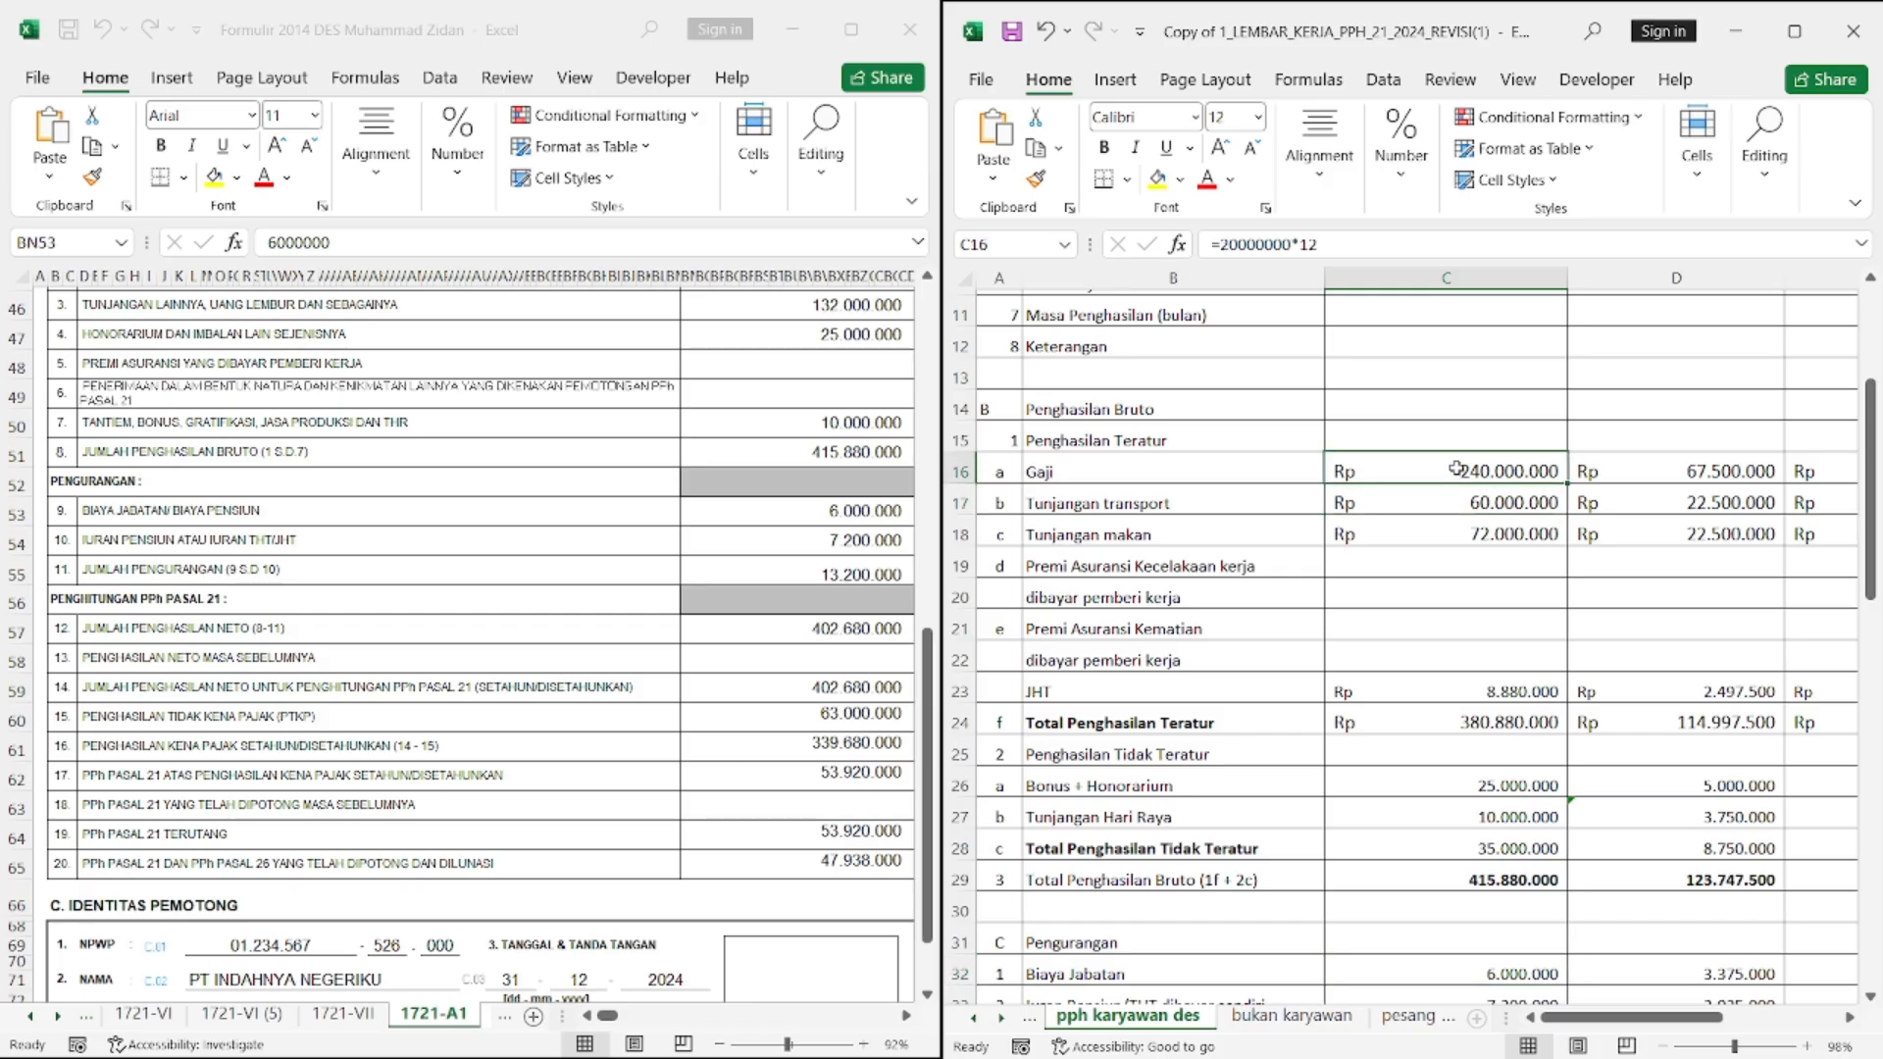
scroll(1456, 469, "down", 1)
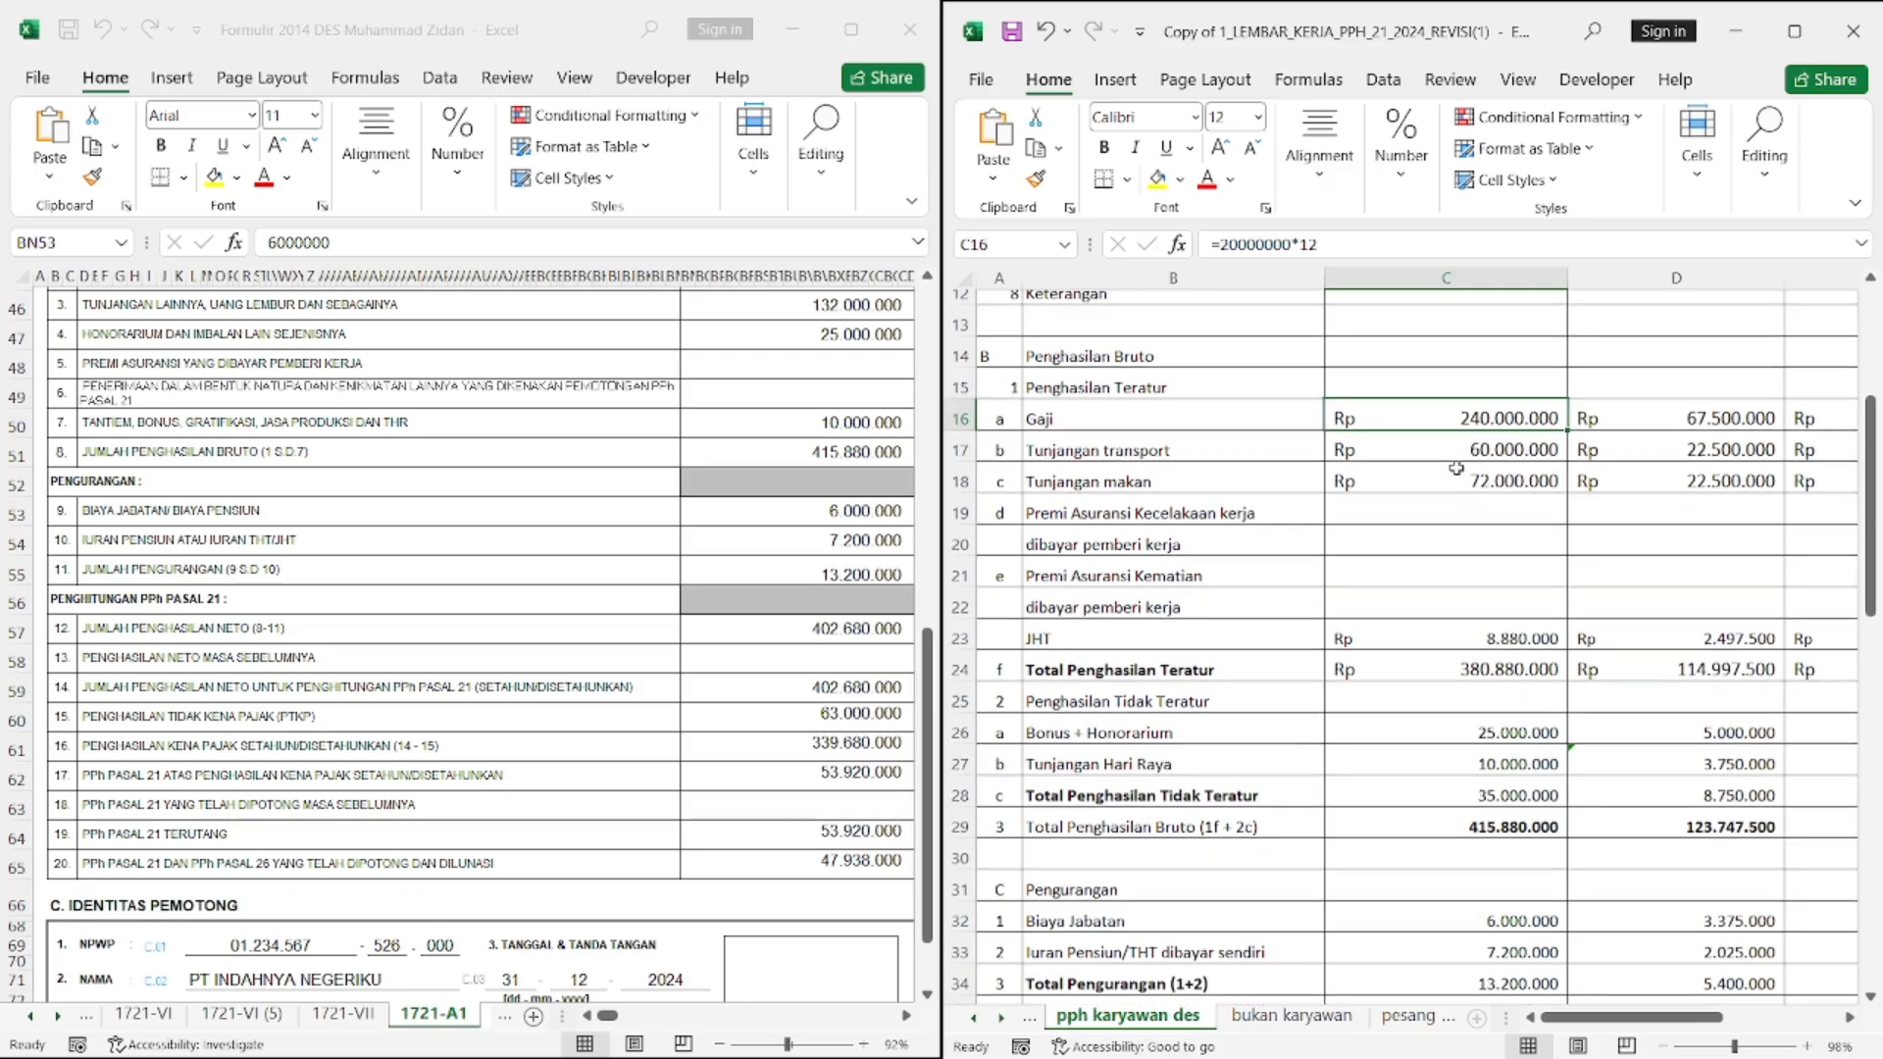
scroll(1456, 469, "down", 1)
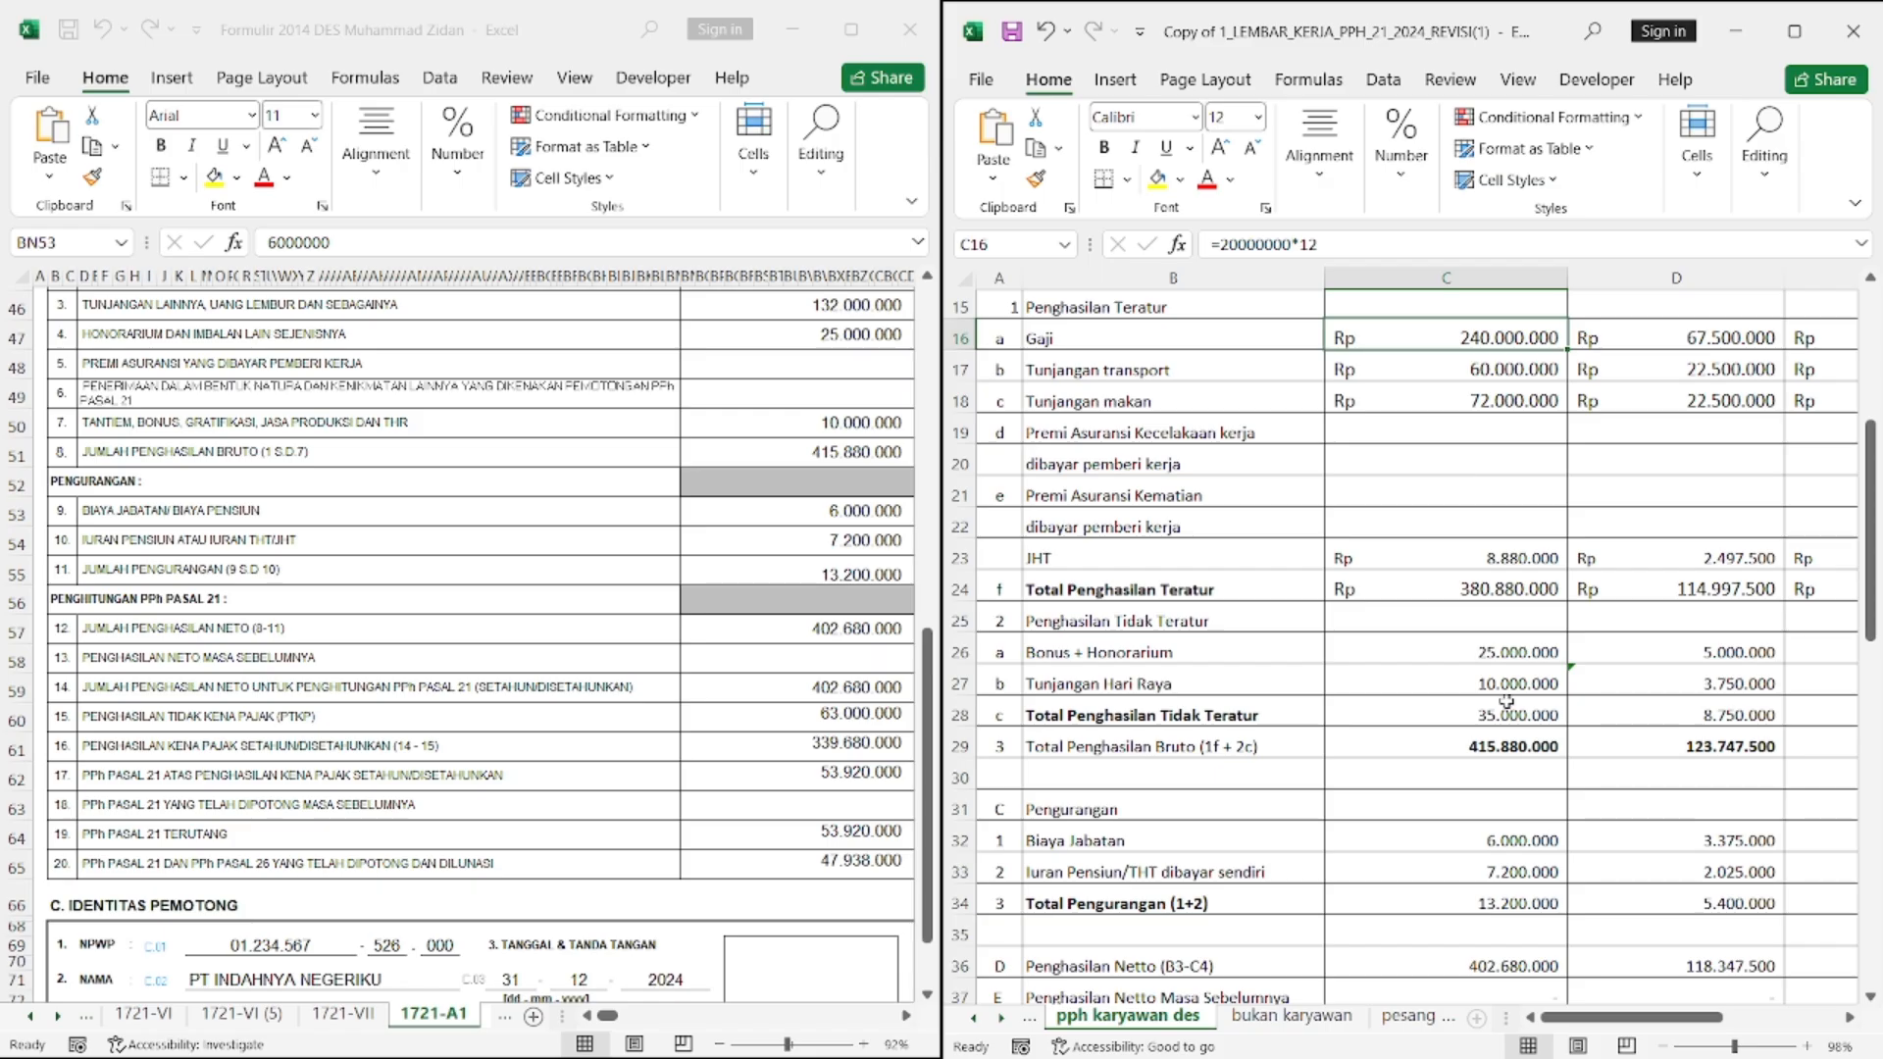
Compare the worksheet's Biaya Jabatan, Iuran Pensiun and Total Pengurangan rows with lines 10 and 11 of the 1721-A1 form
left_click(1409, 830)
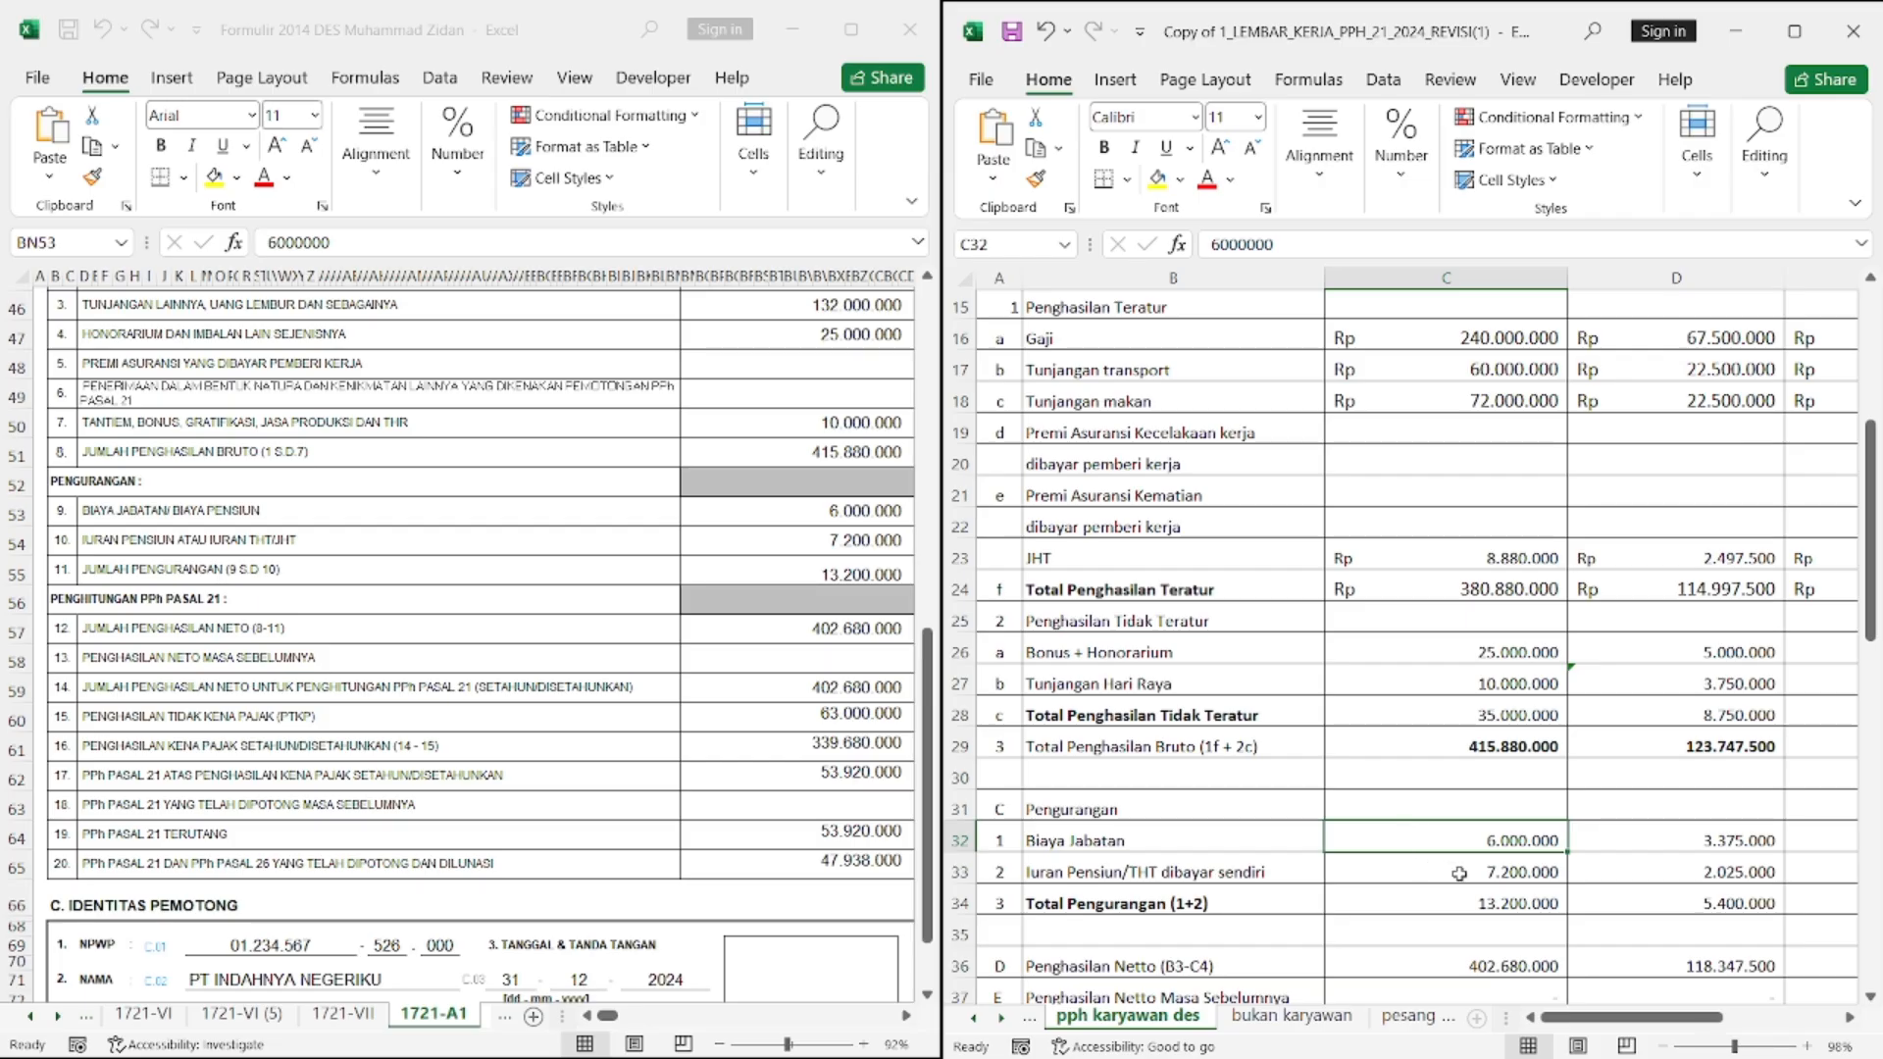
left_click(1103, 876)
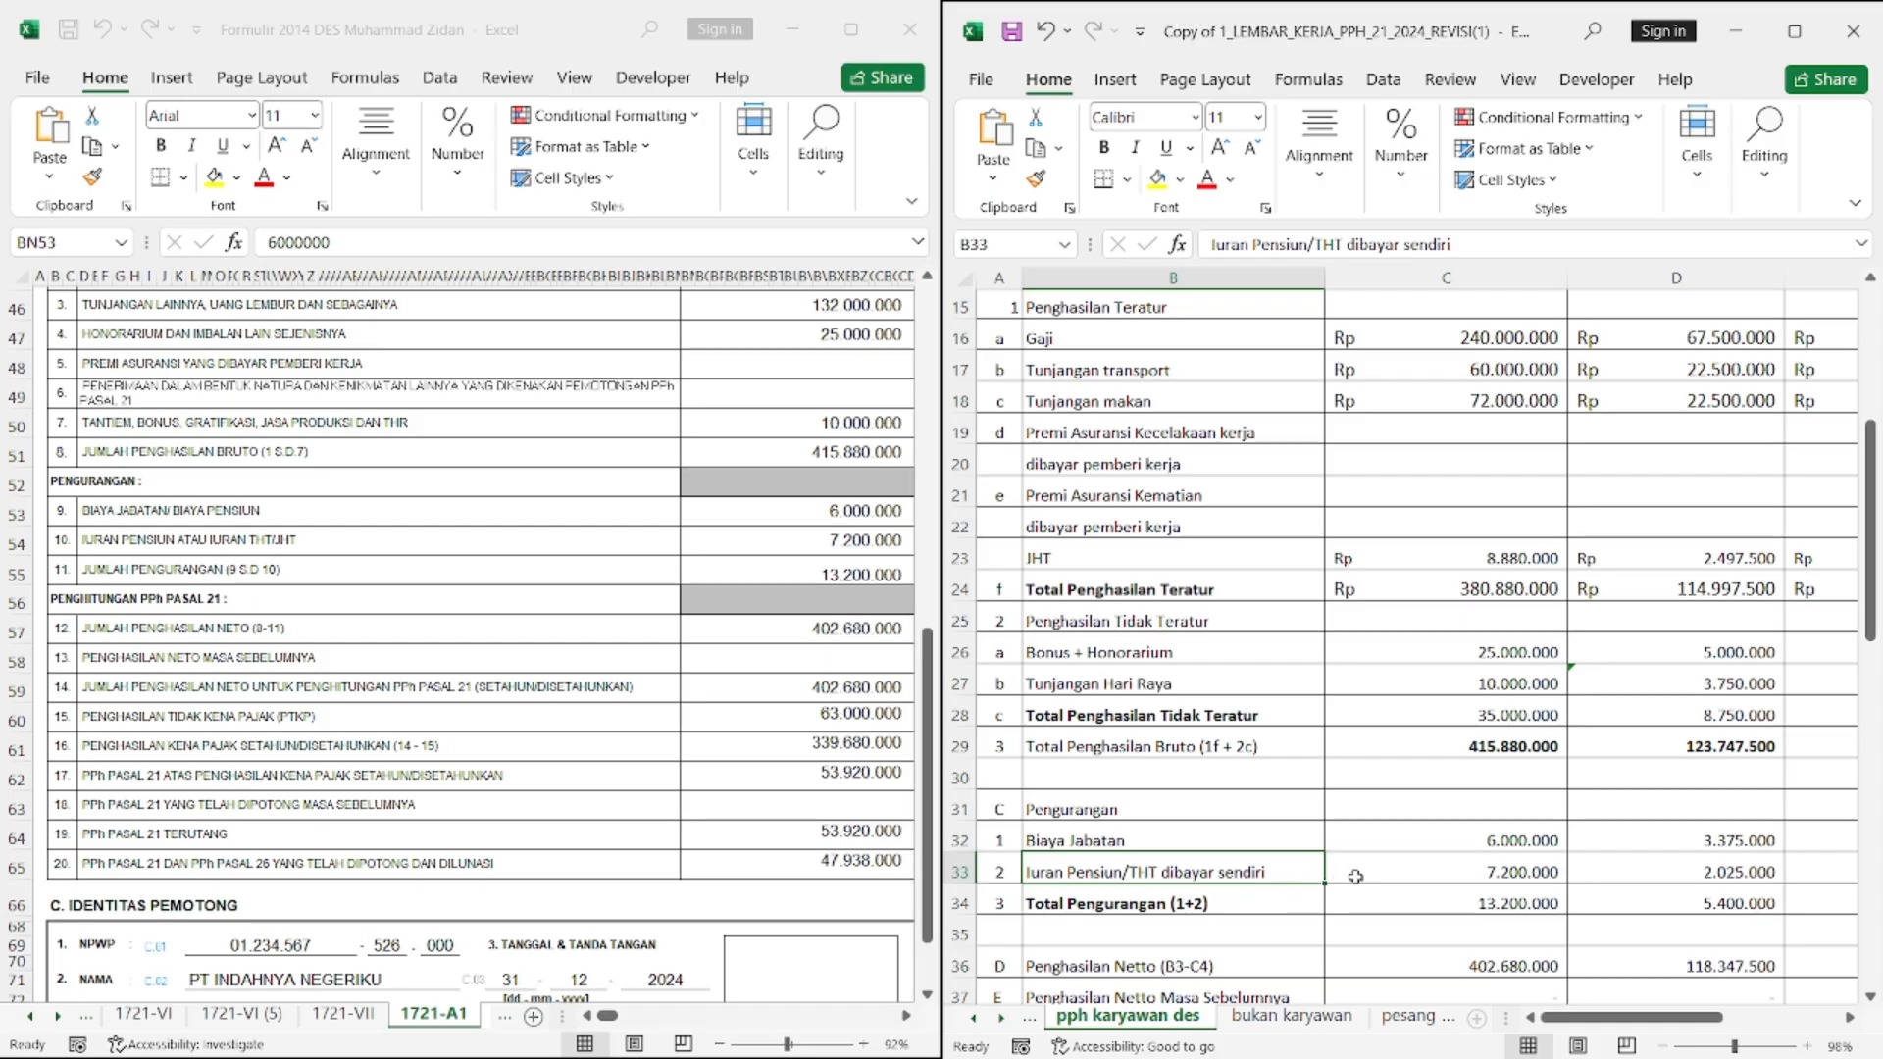
left_click(848, 534)
left_click(843, 538)
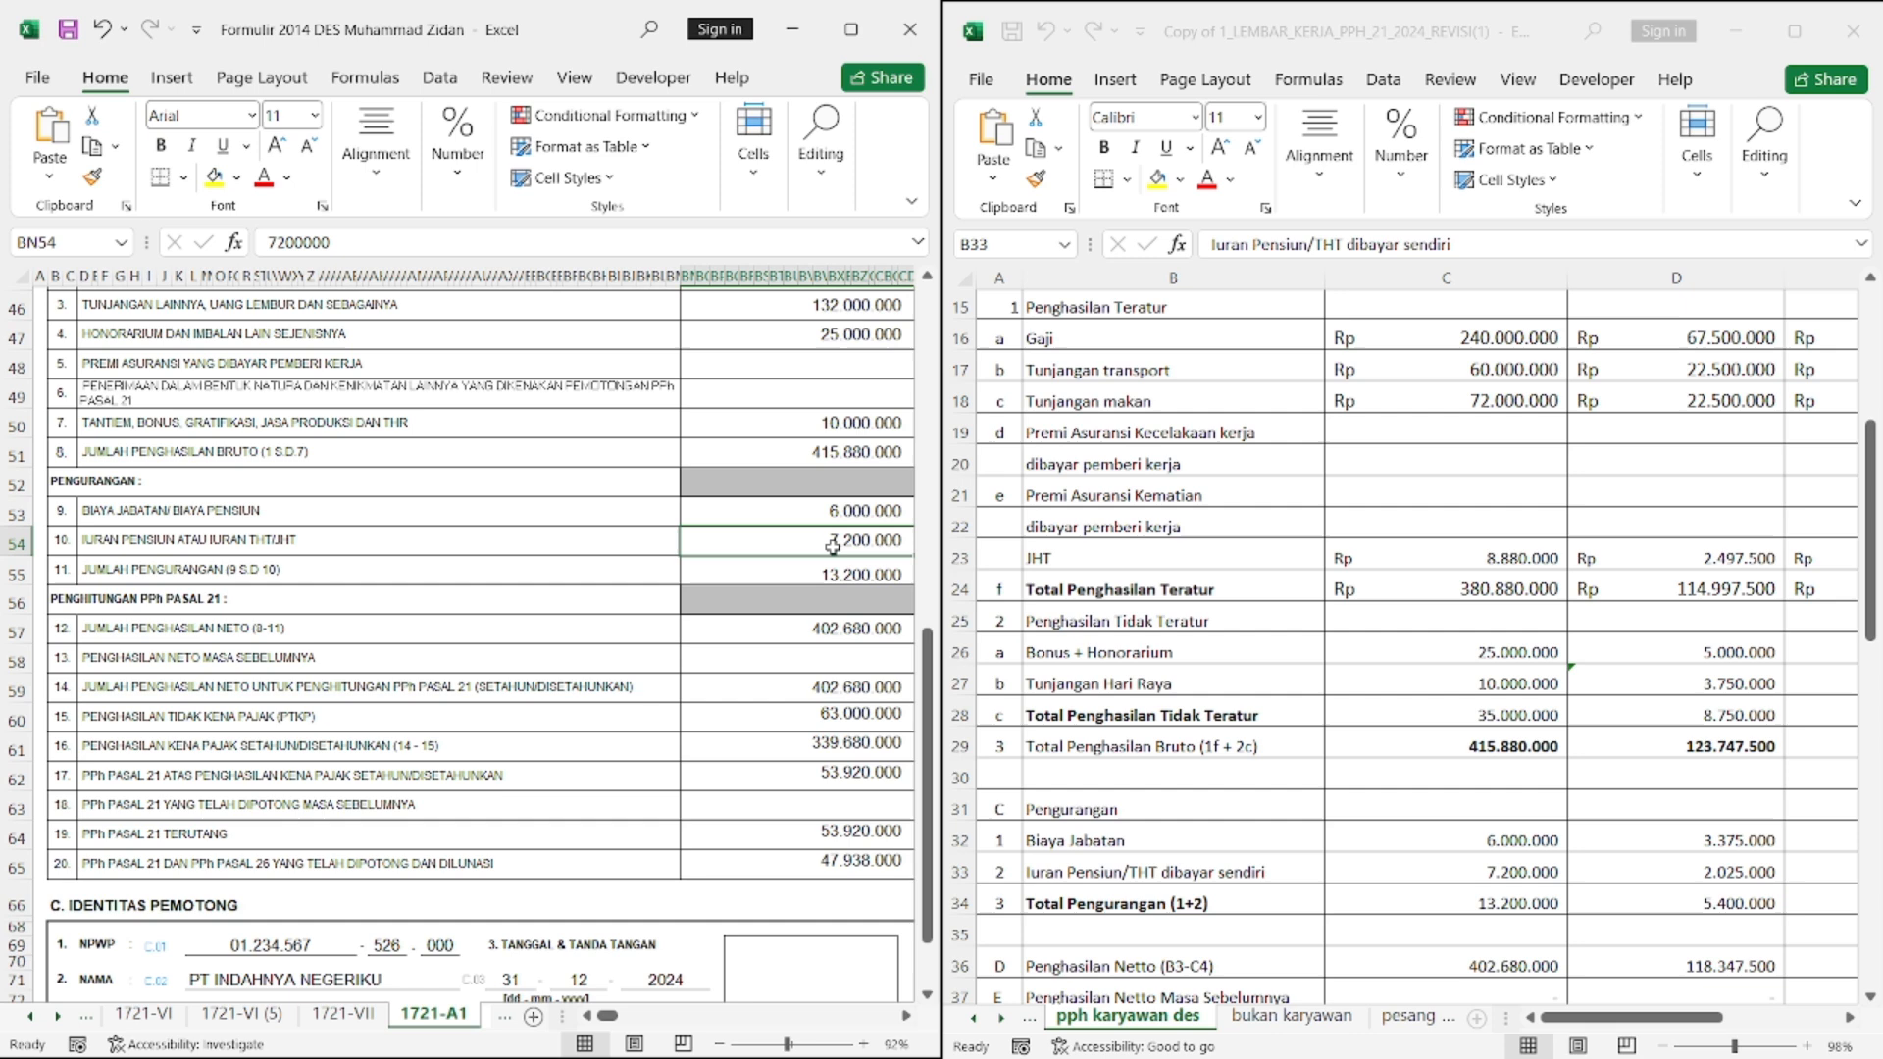
left_click(778, 576)
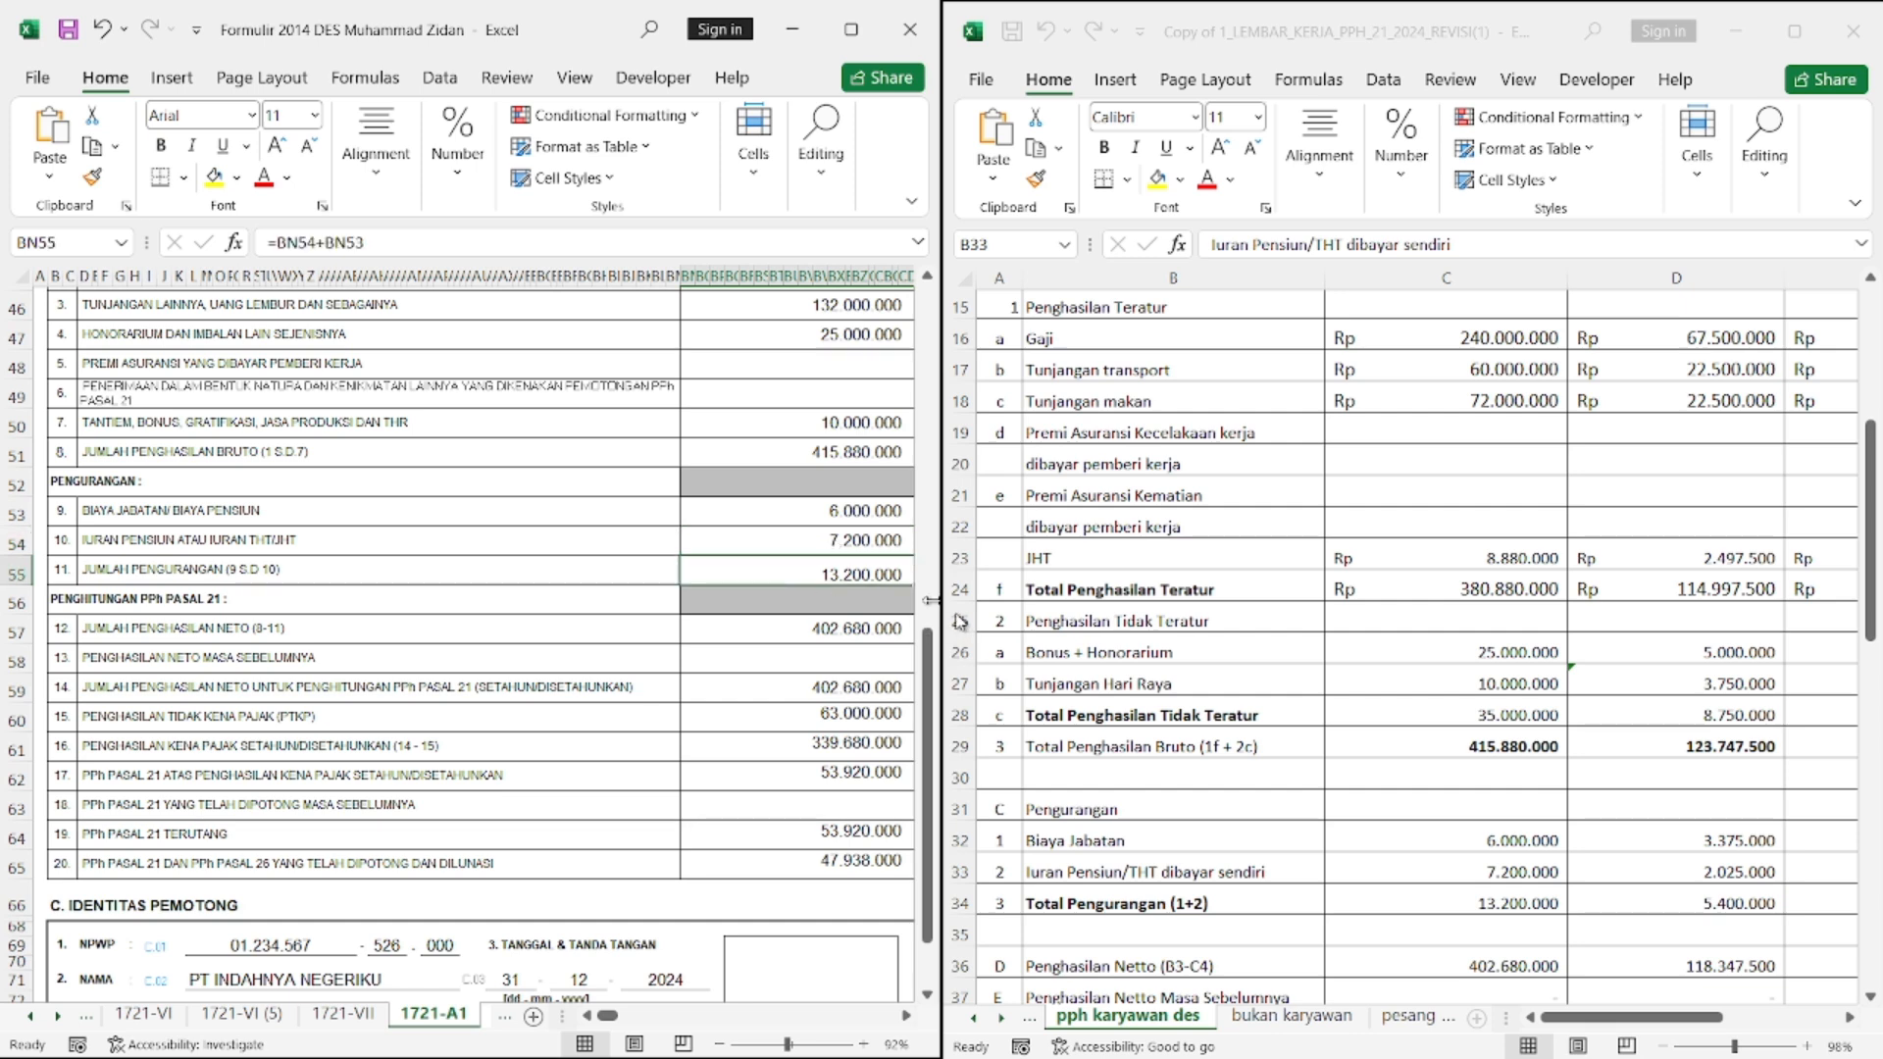
left_click(1531, 909)
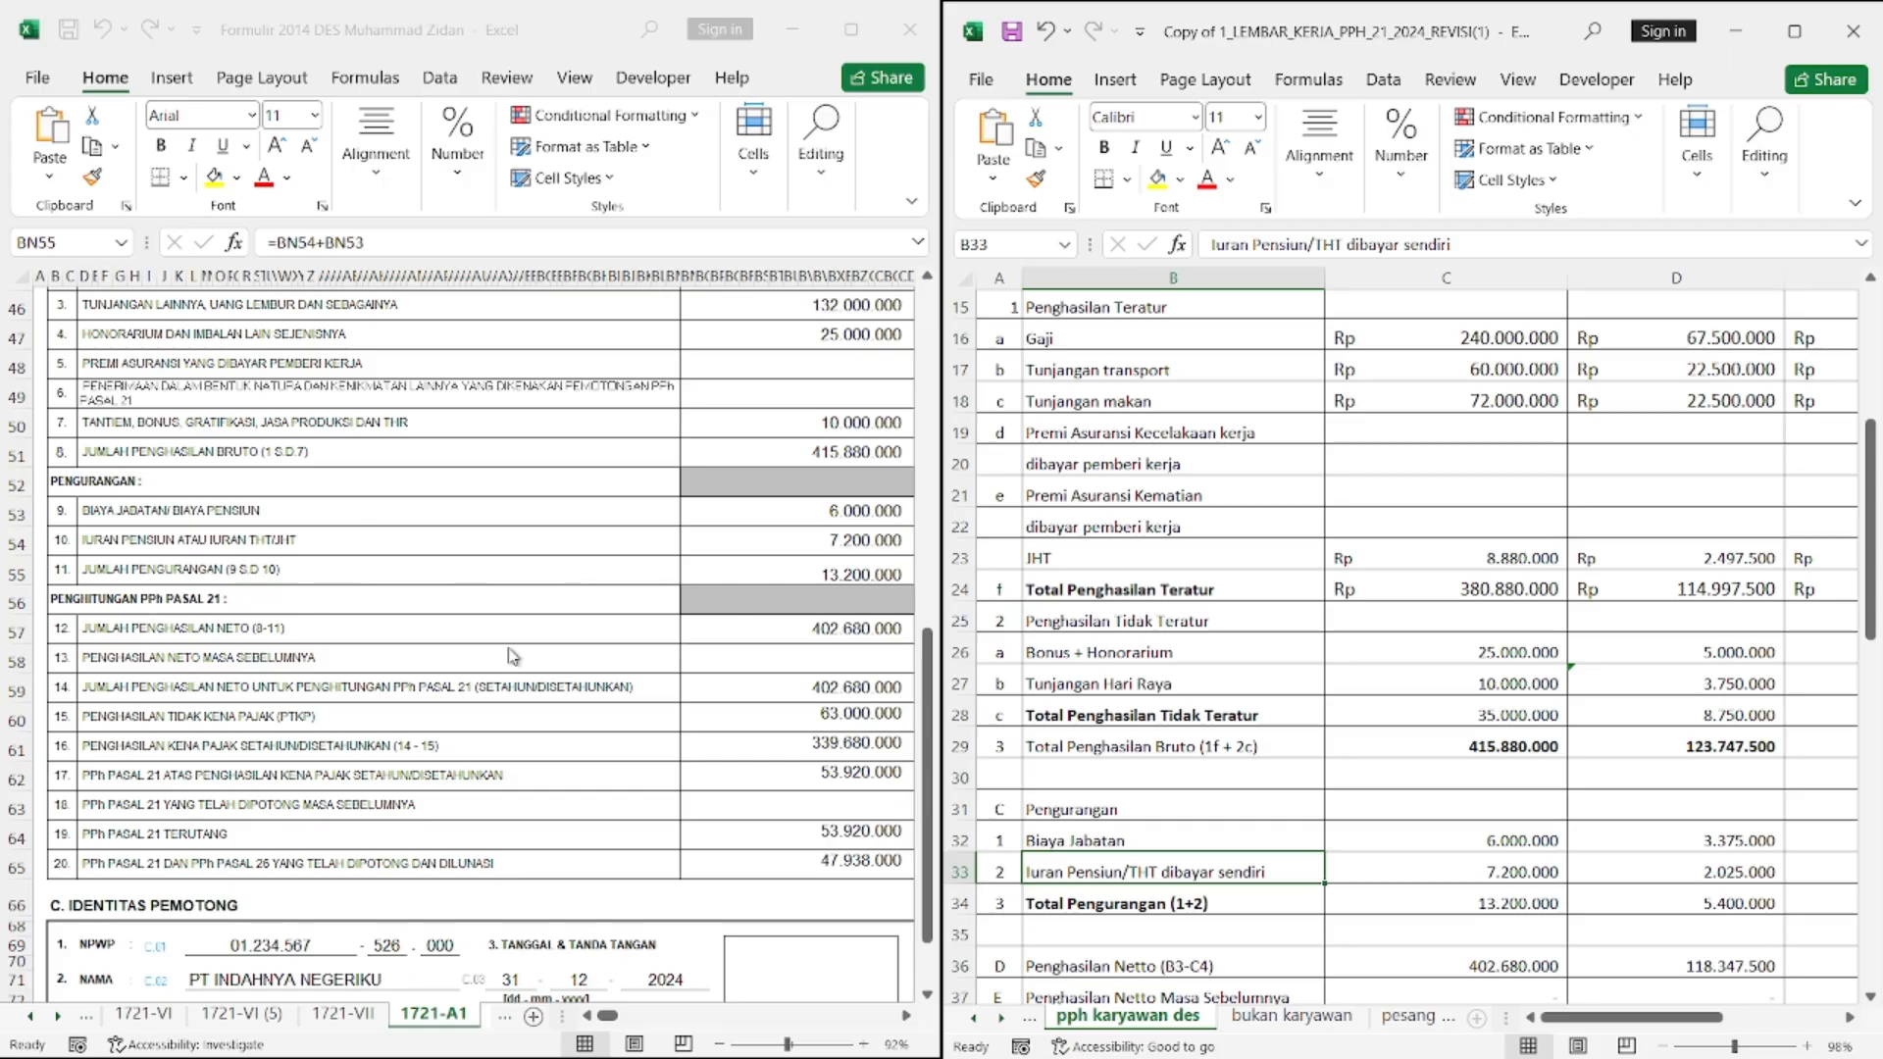
Compare the worksheet's net income, PTKP, taxable income and PPh 21 rows with lines 12 to 20 and section C of the form
scroll(512, 657, "down", 1)
scroll(512, 657, "down", 1)
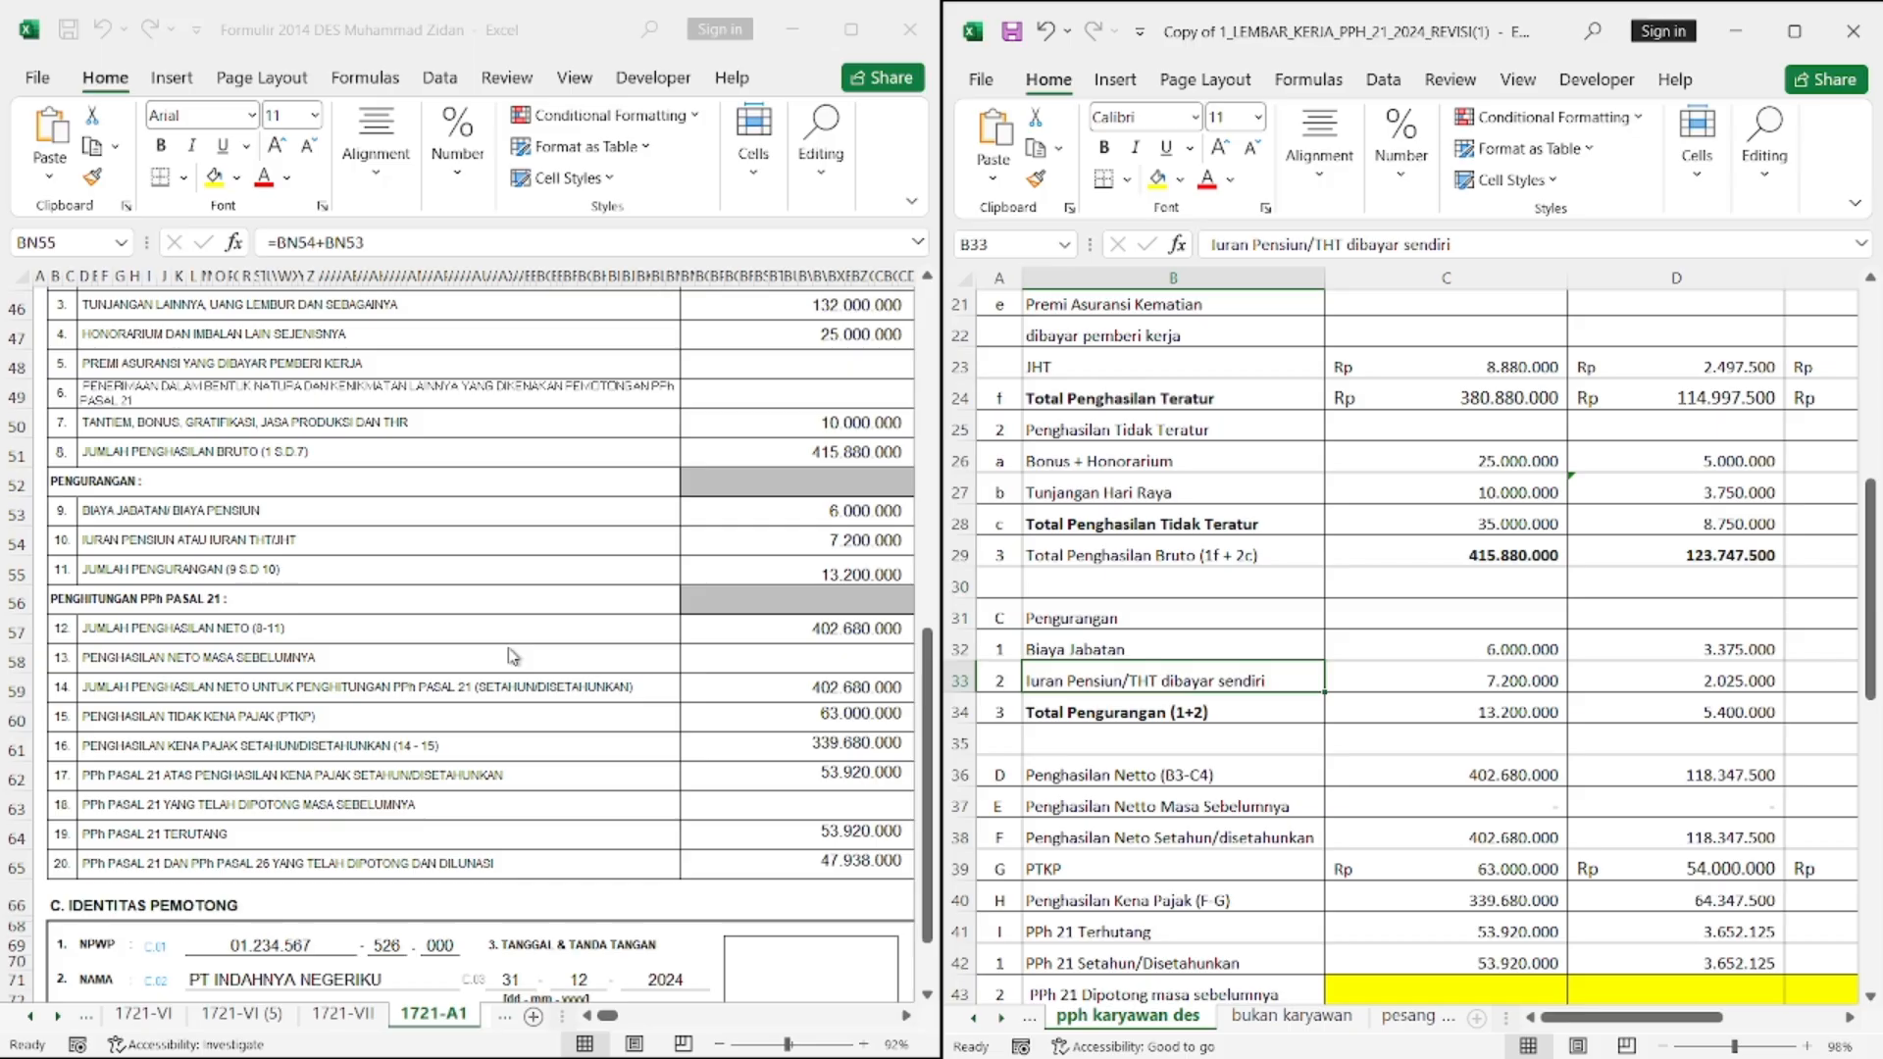
scroll(512, 657, "down", 1)
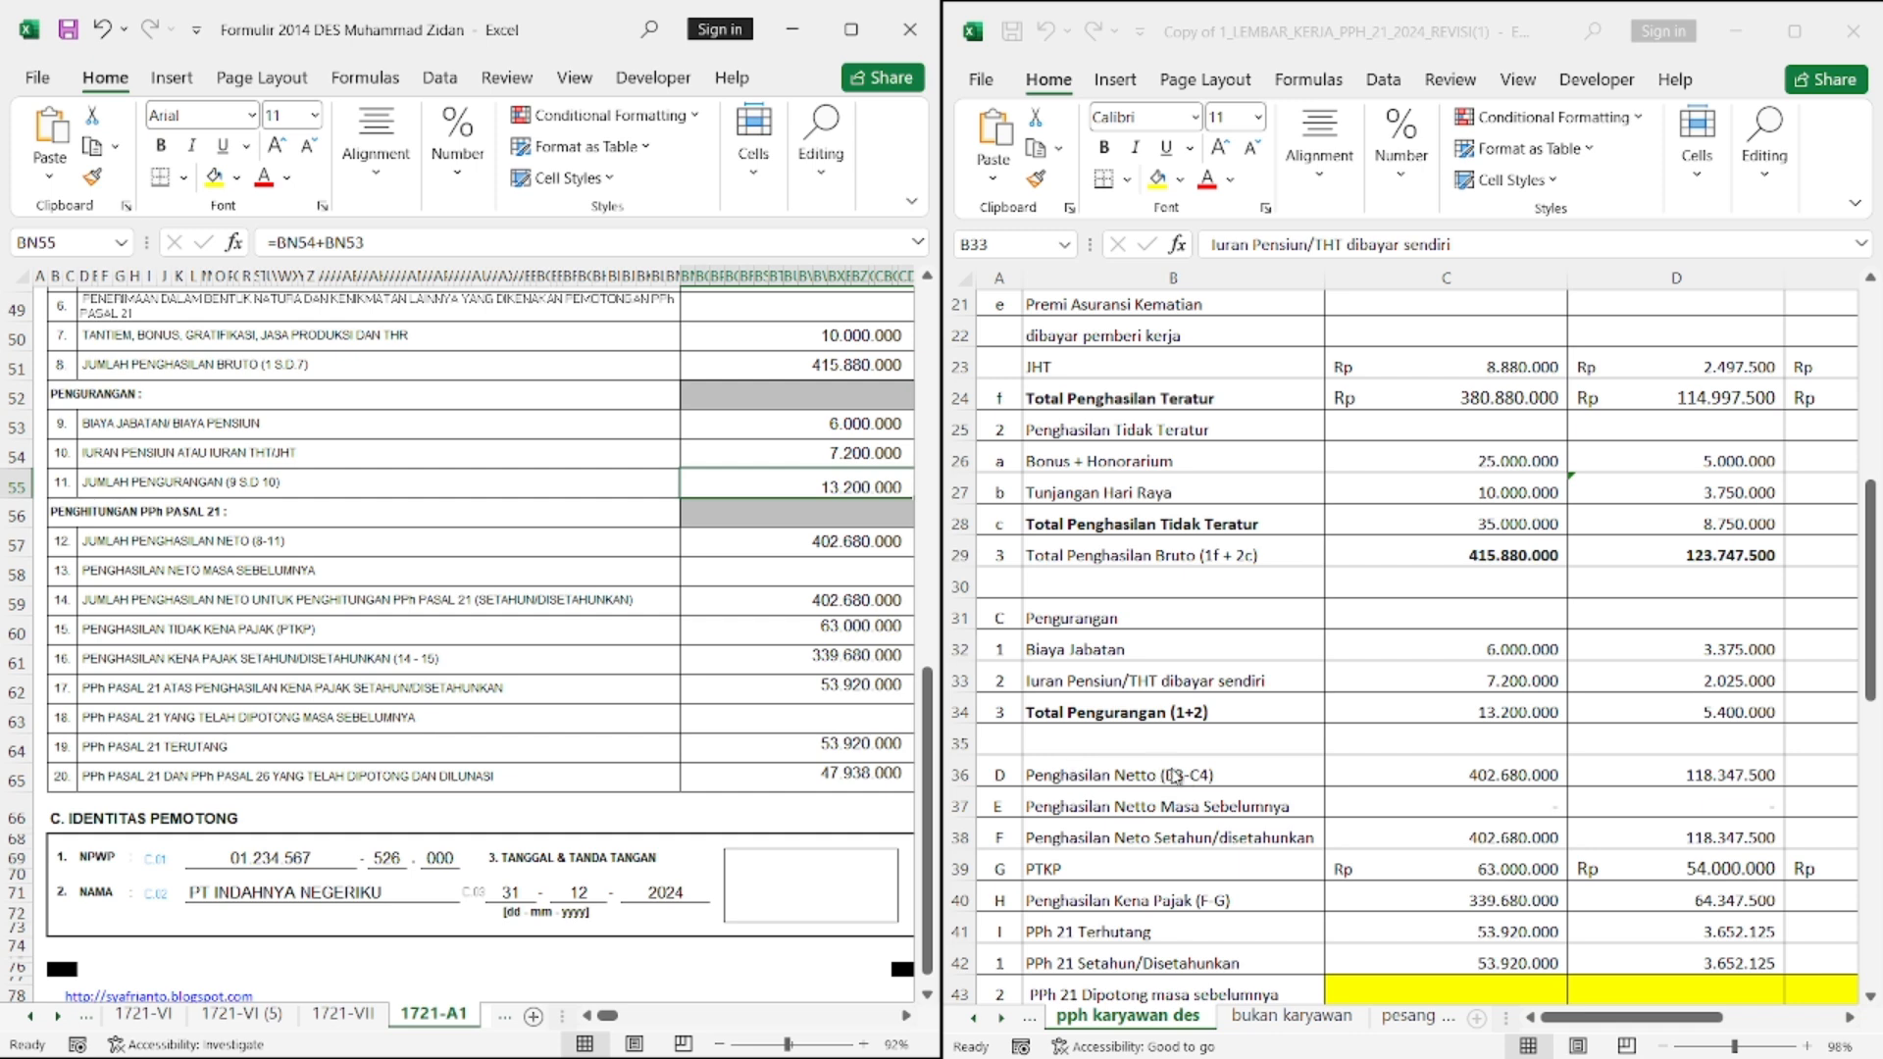
scroll(1181, 780, "down", 1)
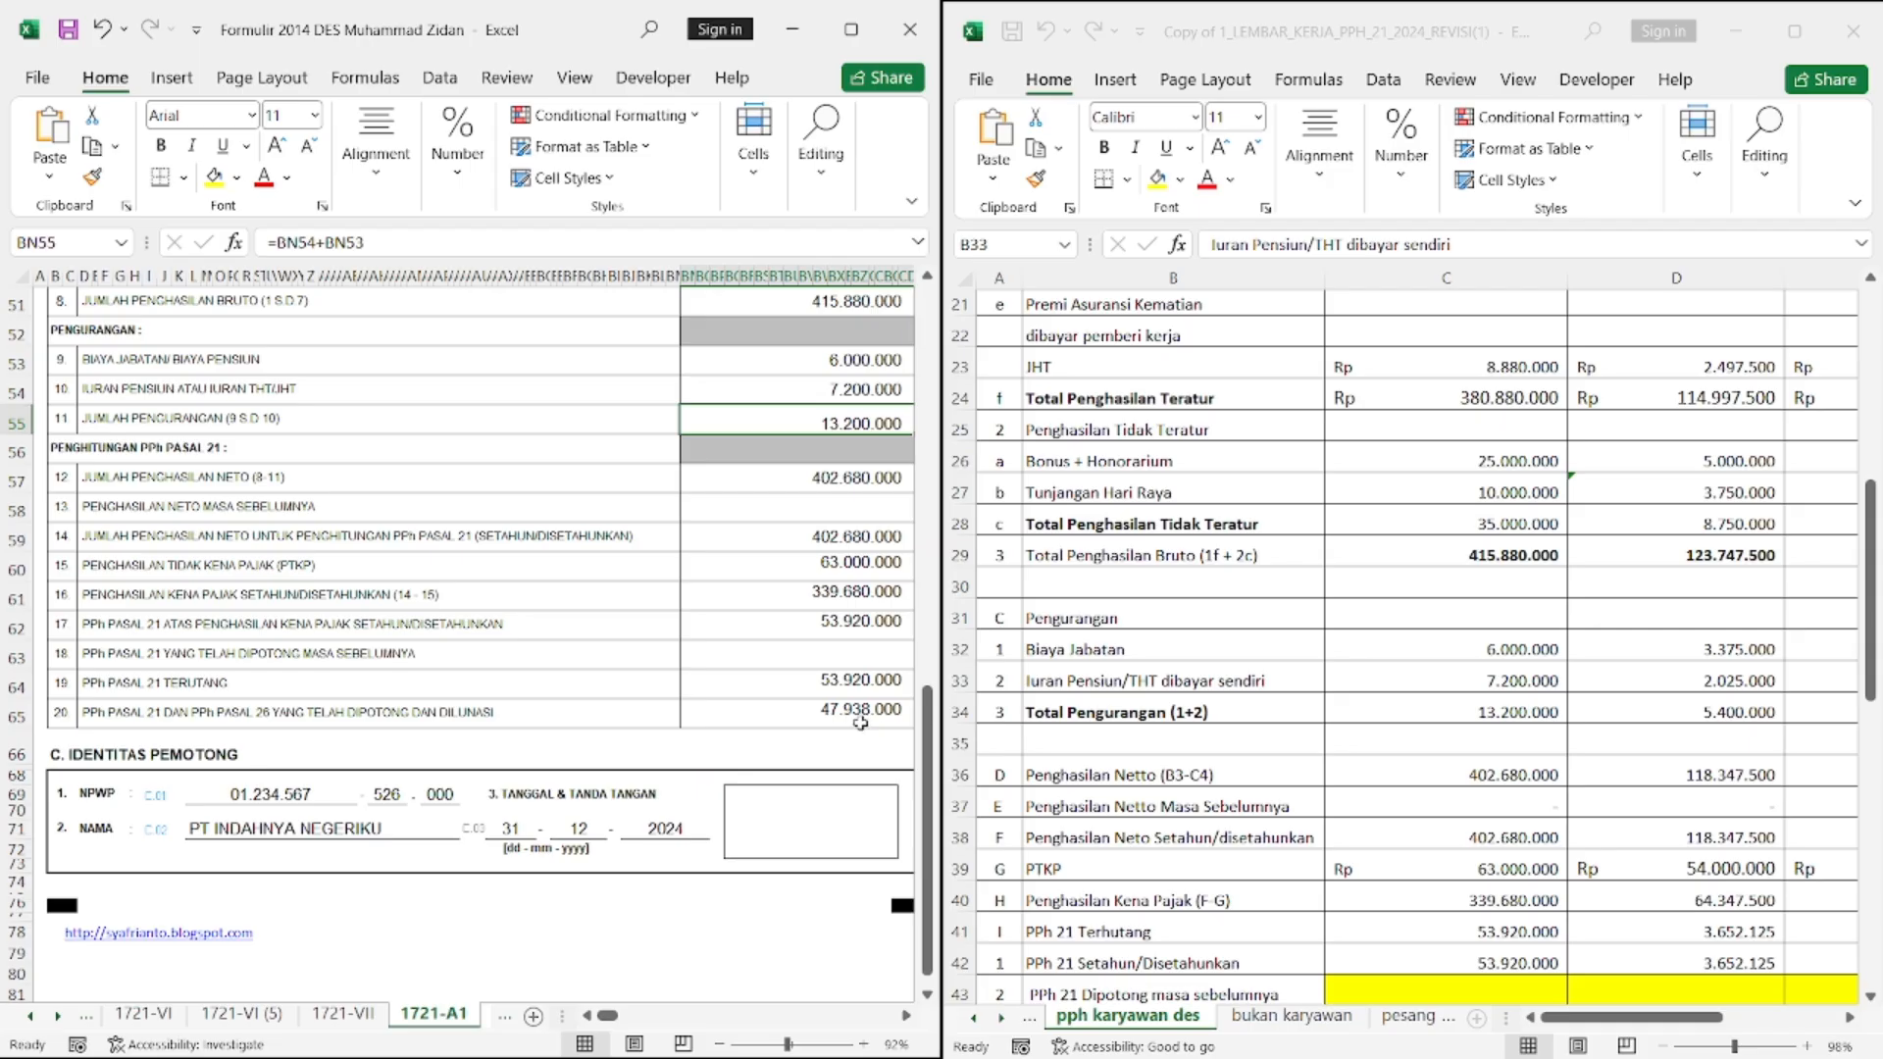
Review section C of the first employee's form and open the second employee's form sheet, 1721-A1 (2)
scroll(794, 741, "down", 2)
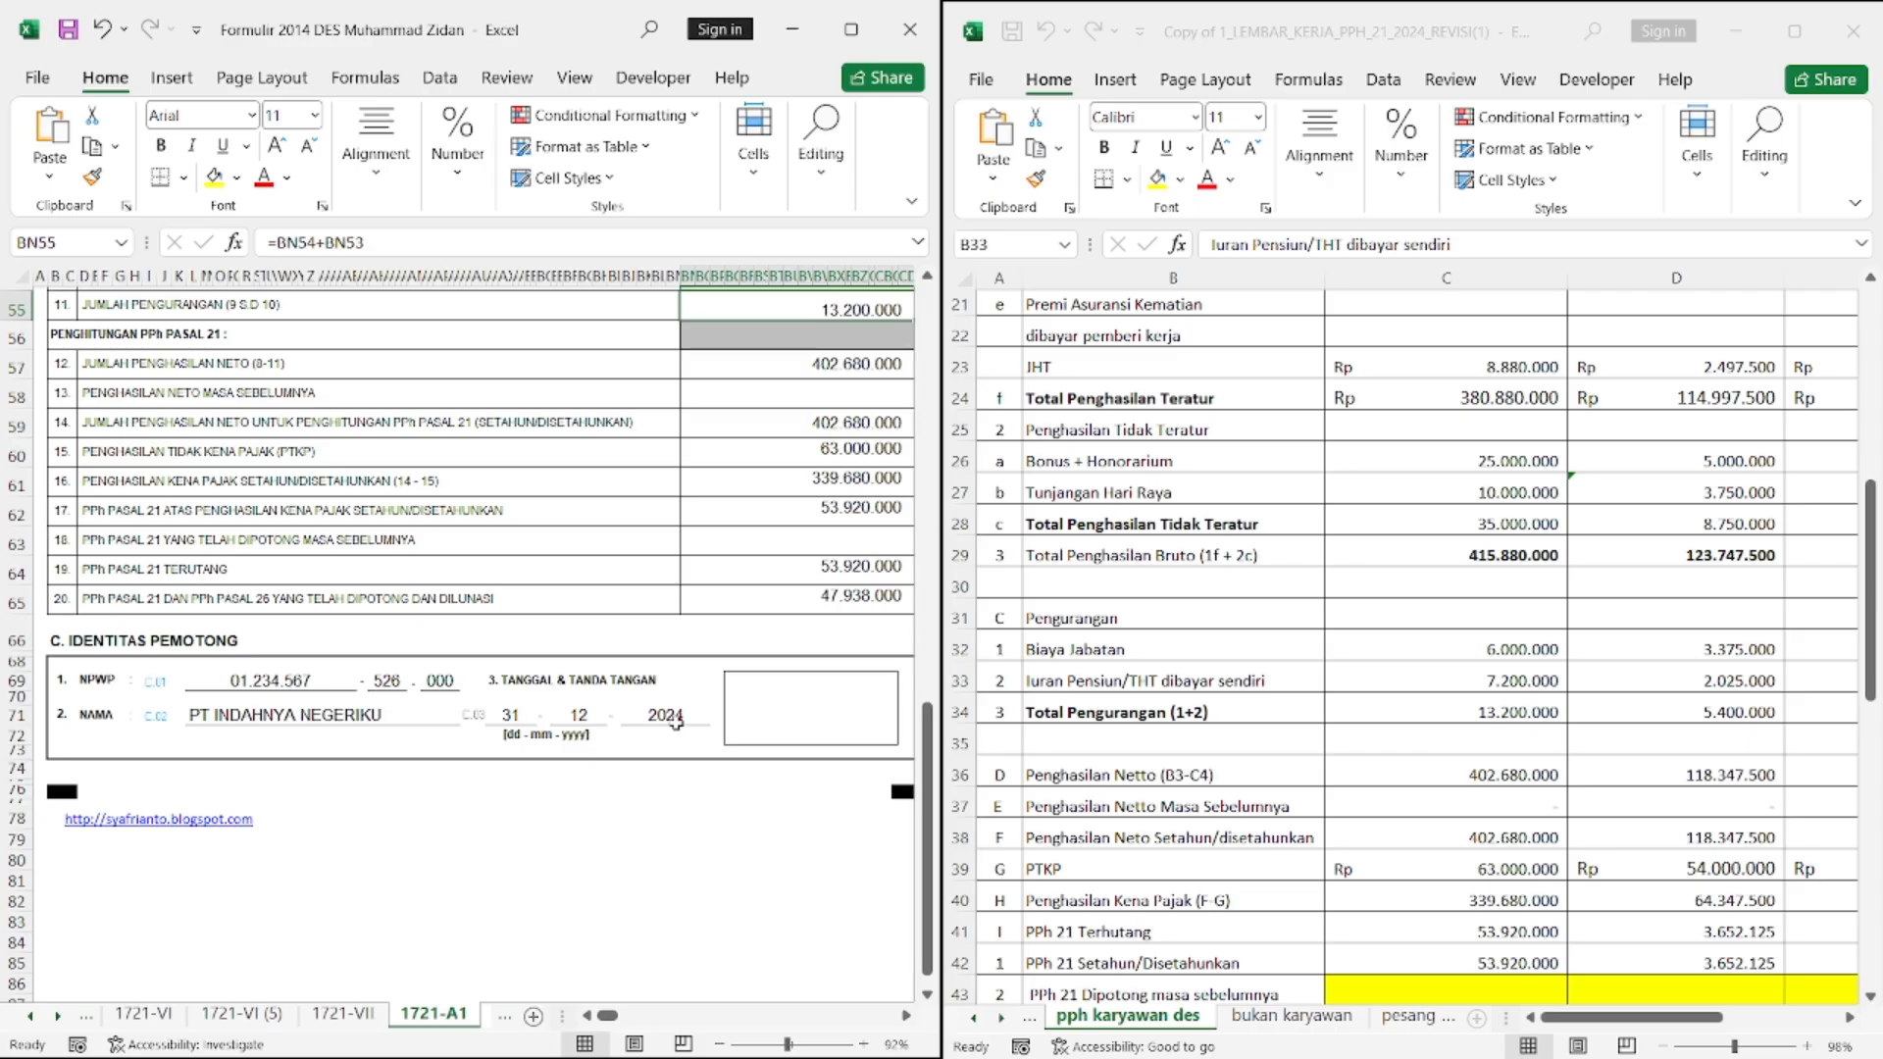
scroll(664, 620, "up", 15)
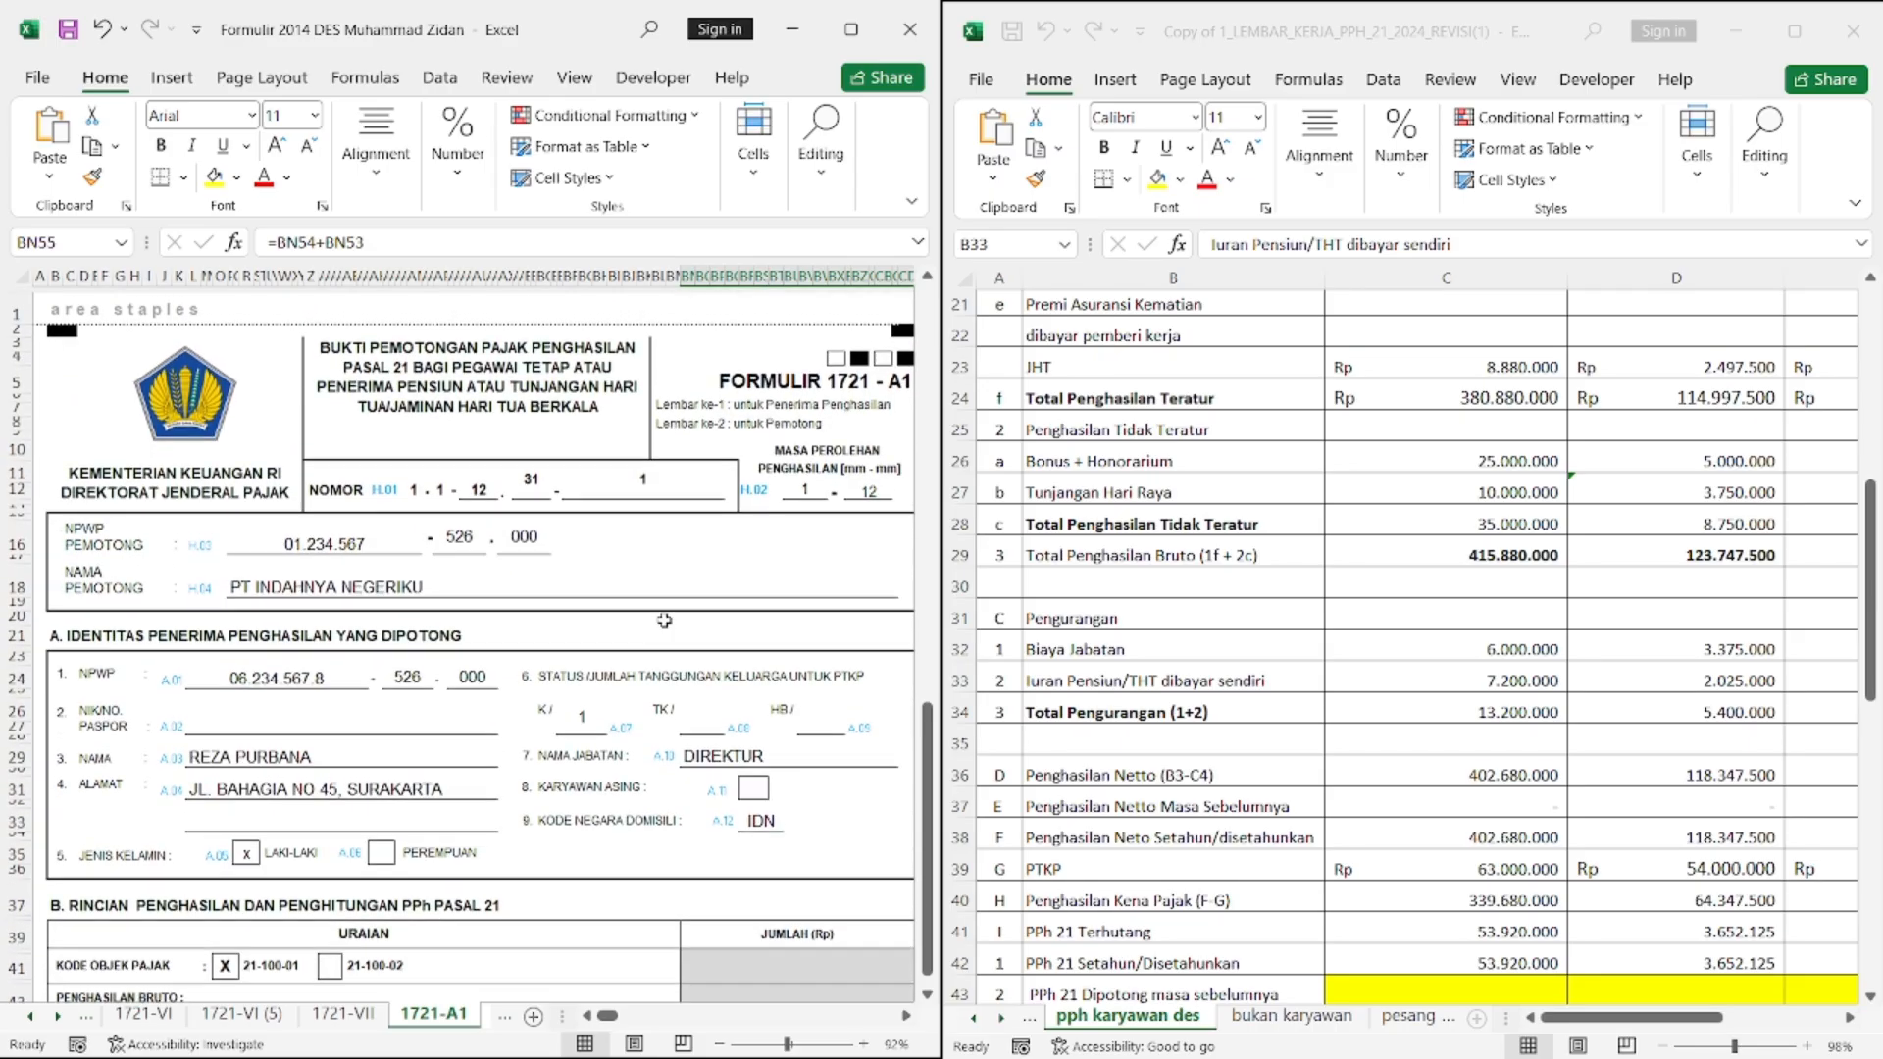
left_click(432, 1024)
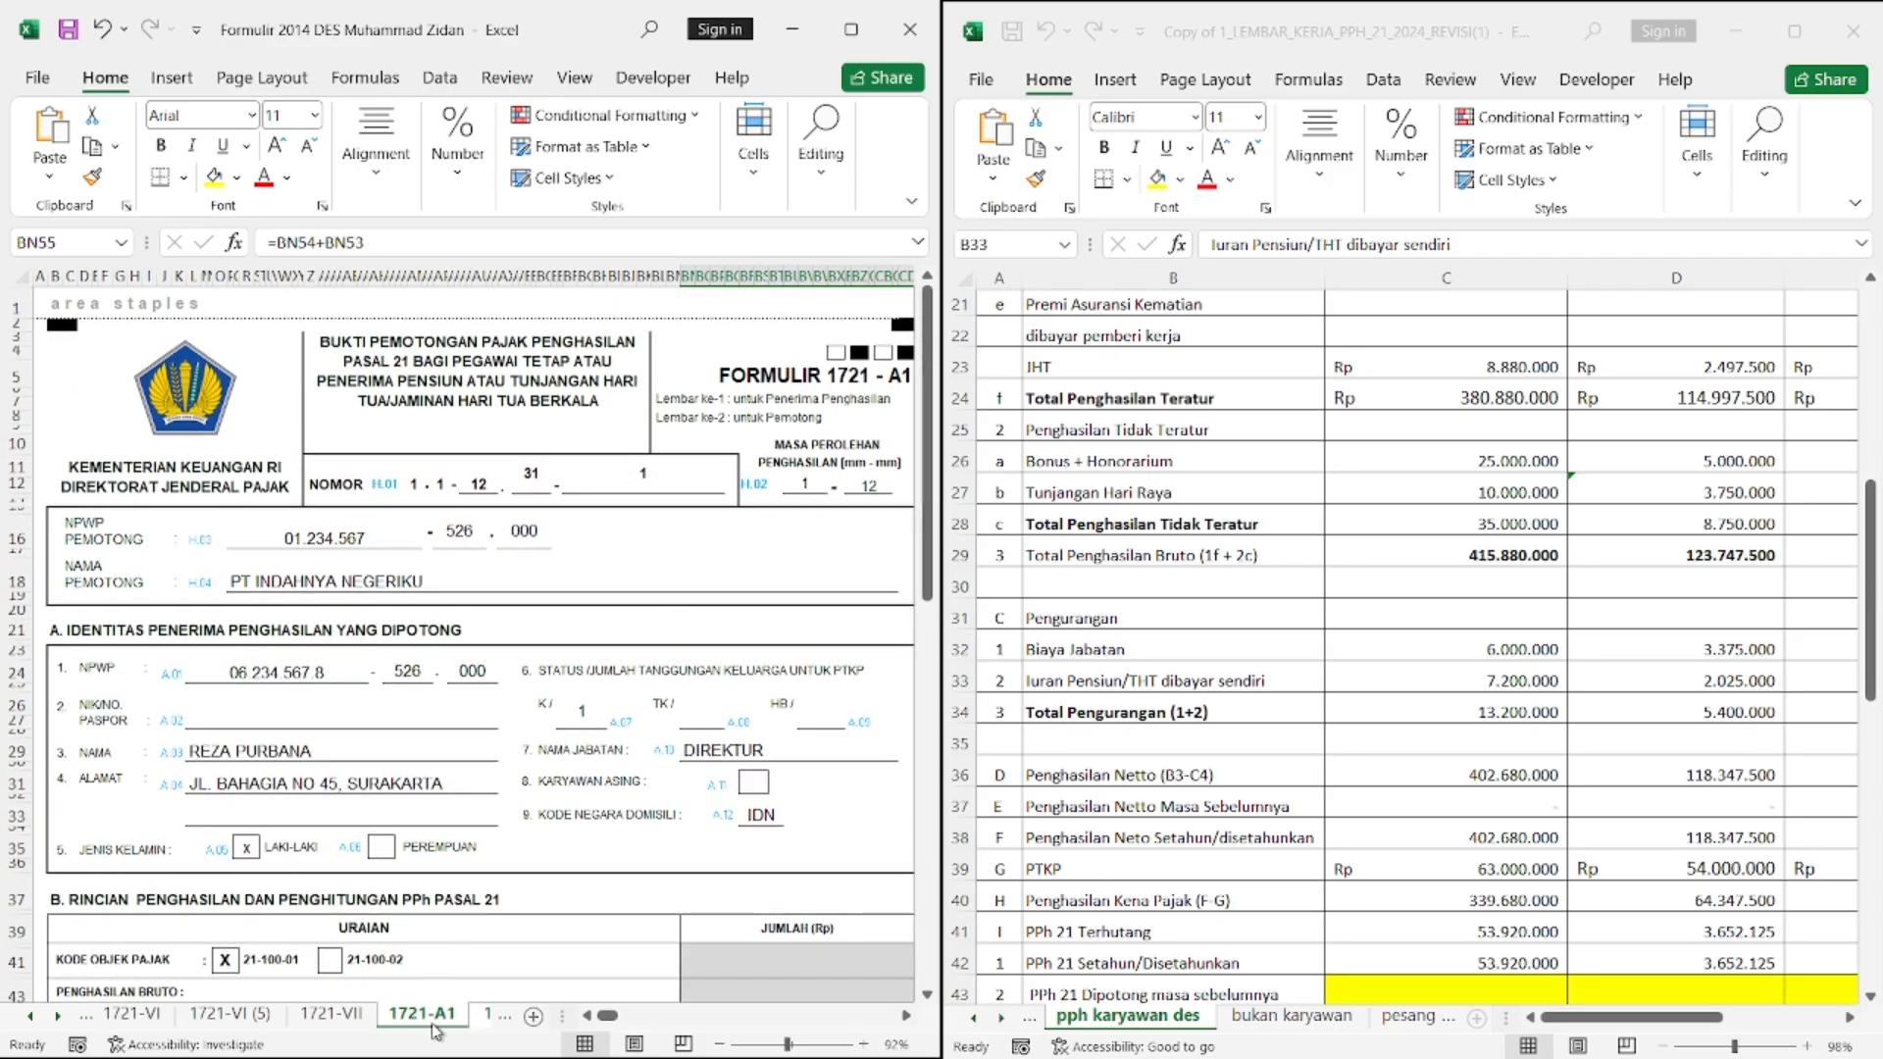
left_click(440, 1023)
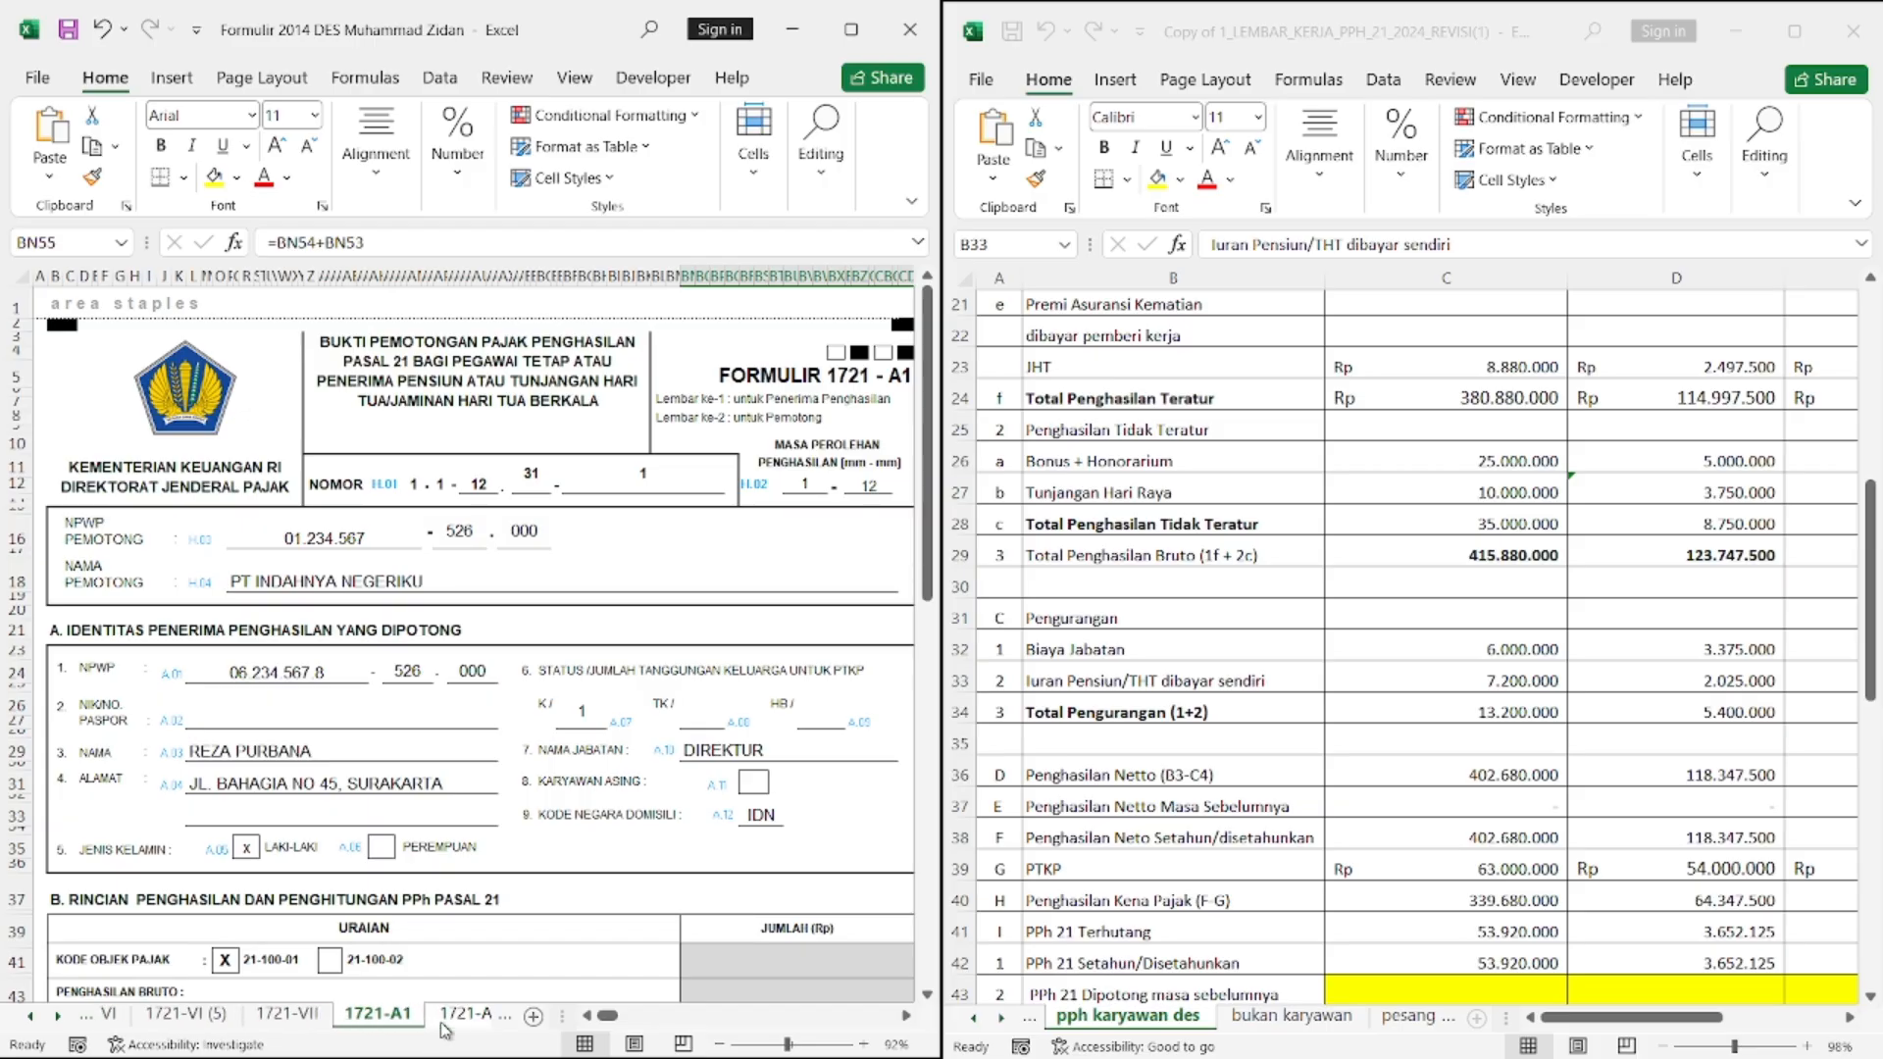
left_click(360, 1025)
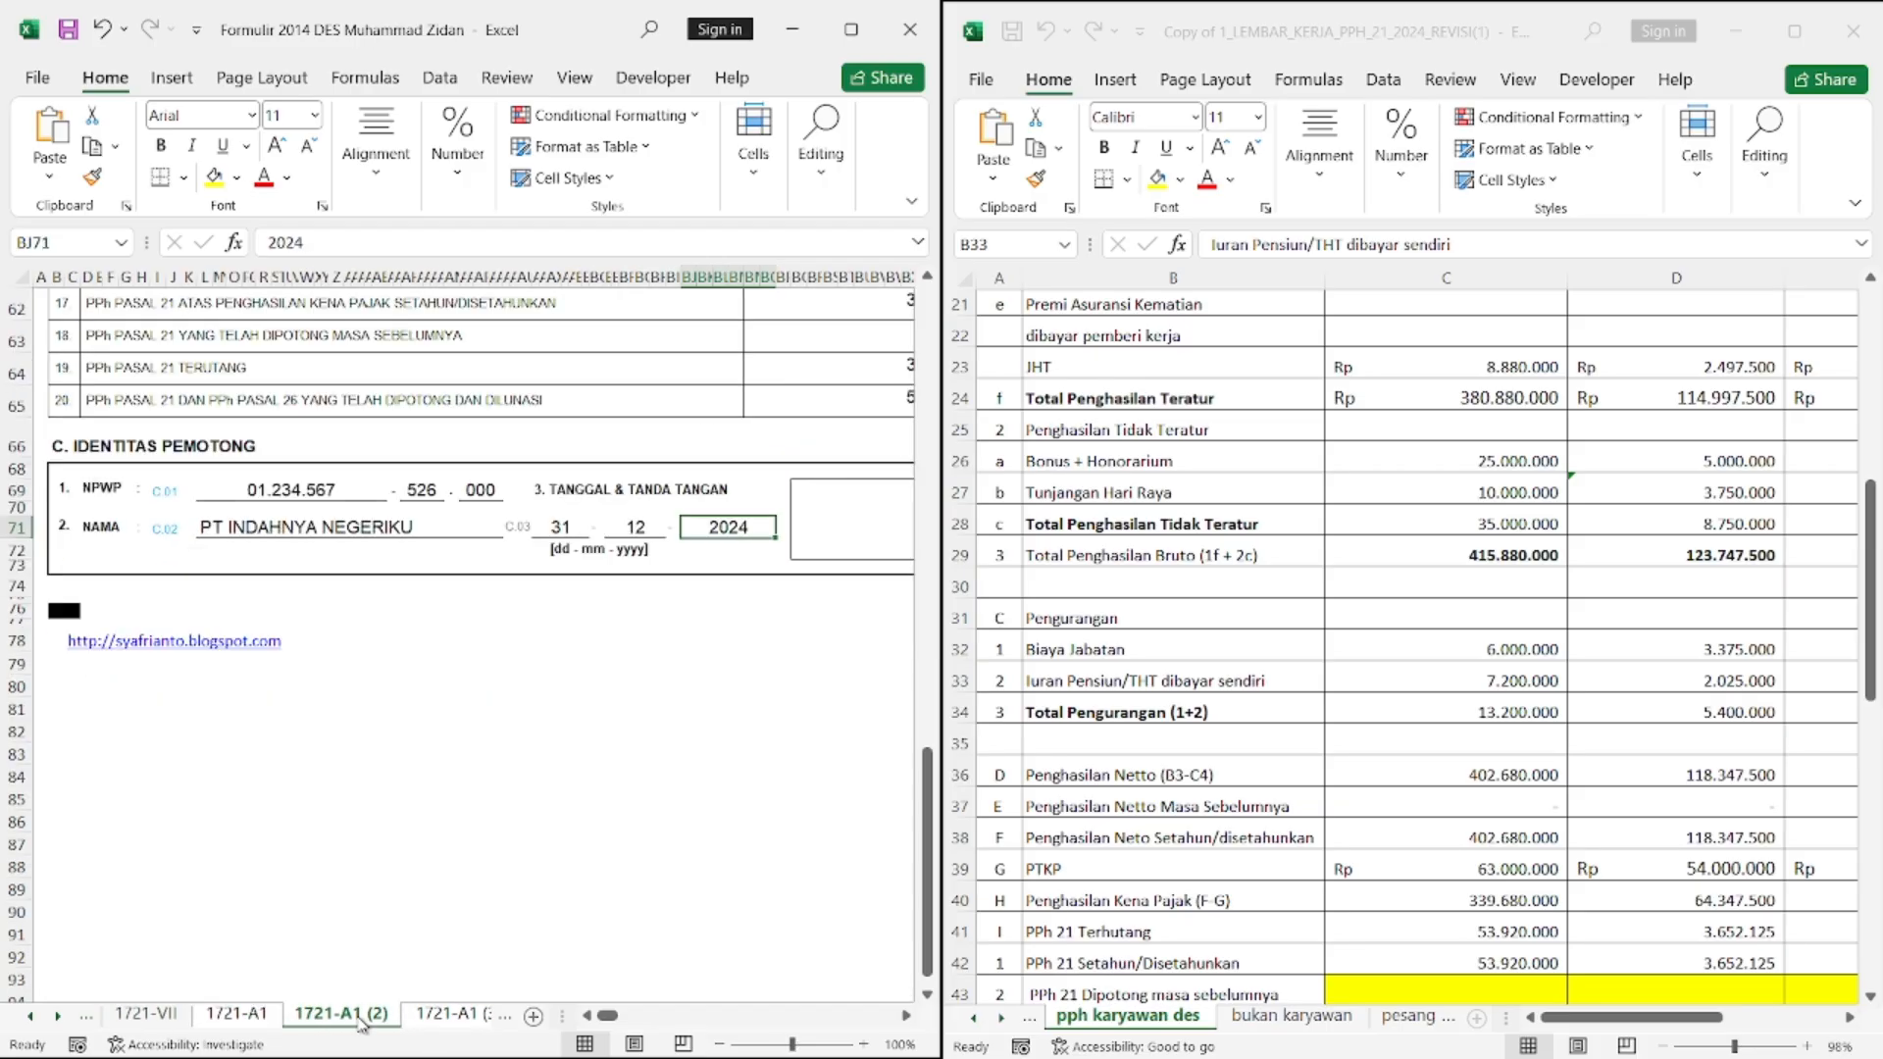
Examine the header of the second 1721-A1 form: its number, income period, withholder details and recipient identity
scroll(467, 742, "up", 17)
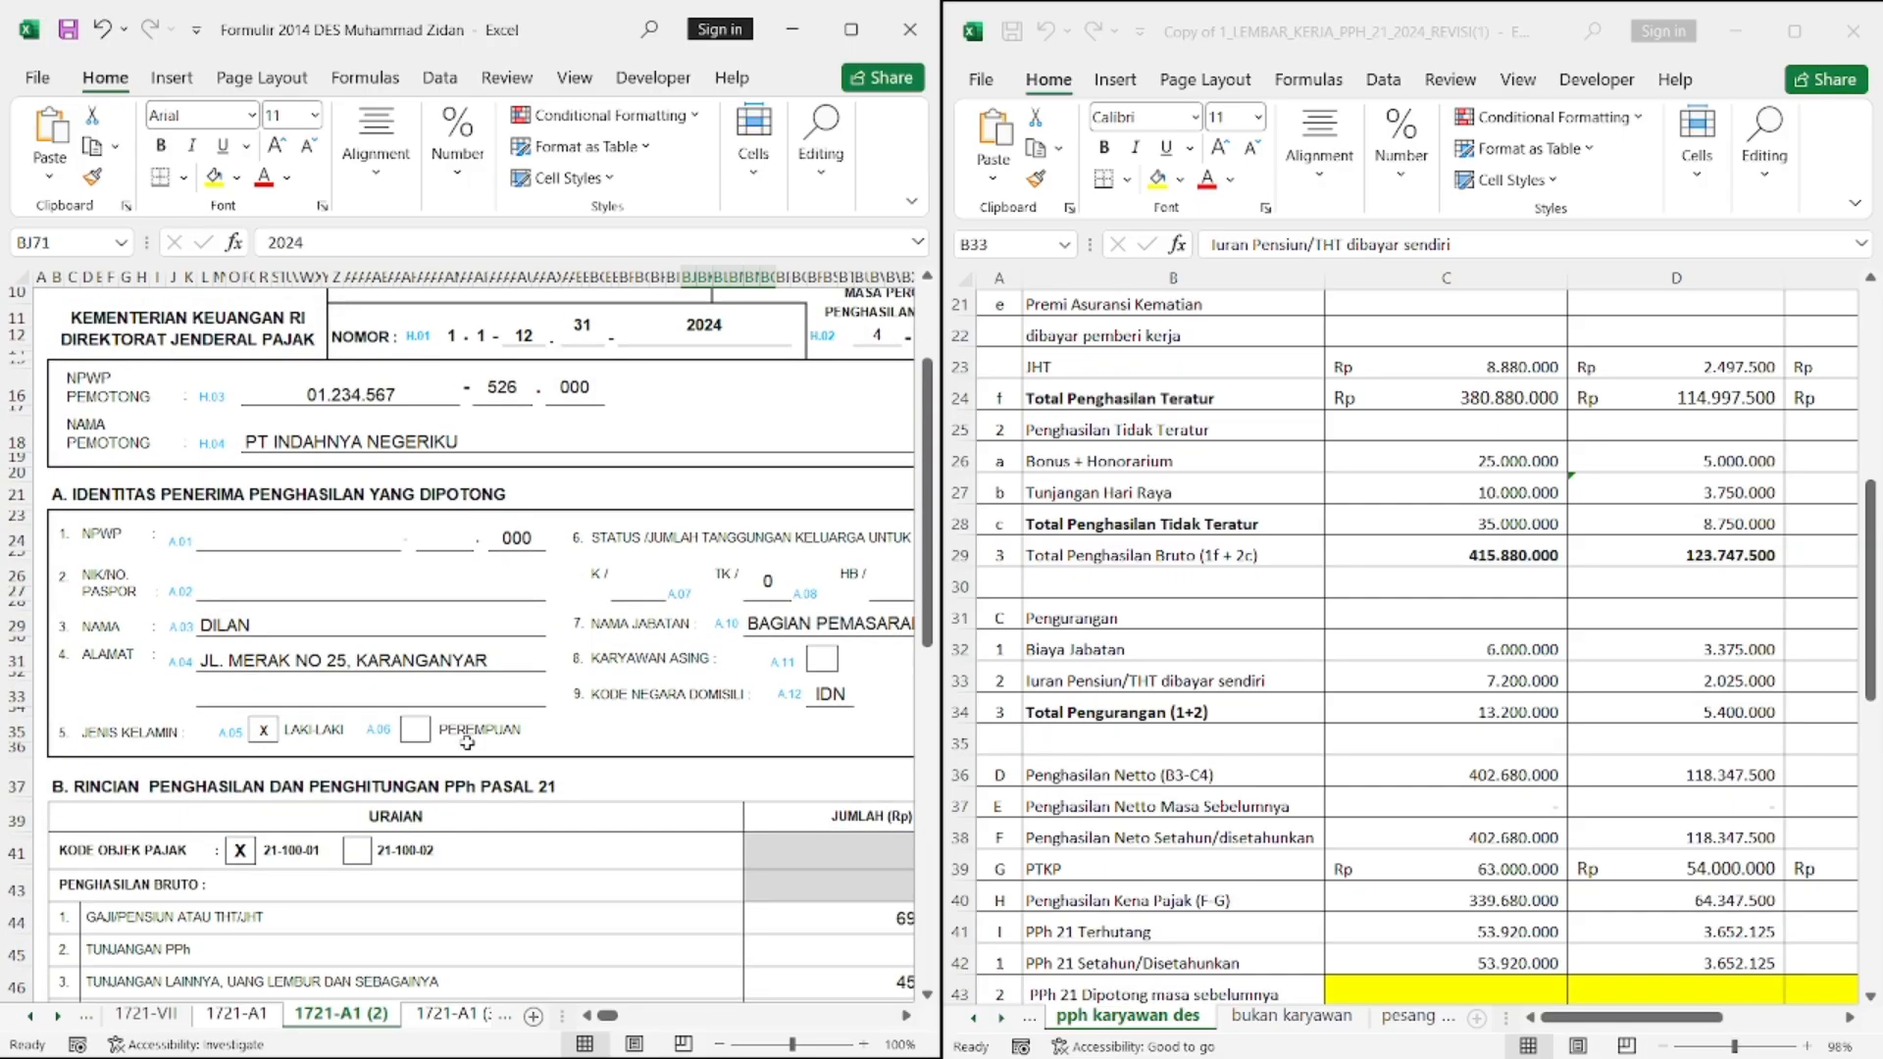
scroll(677, 522, "up", 3)
scroll(677, 522, "right", 2)
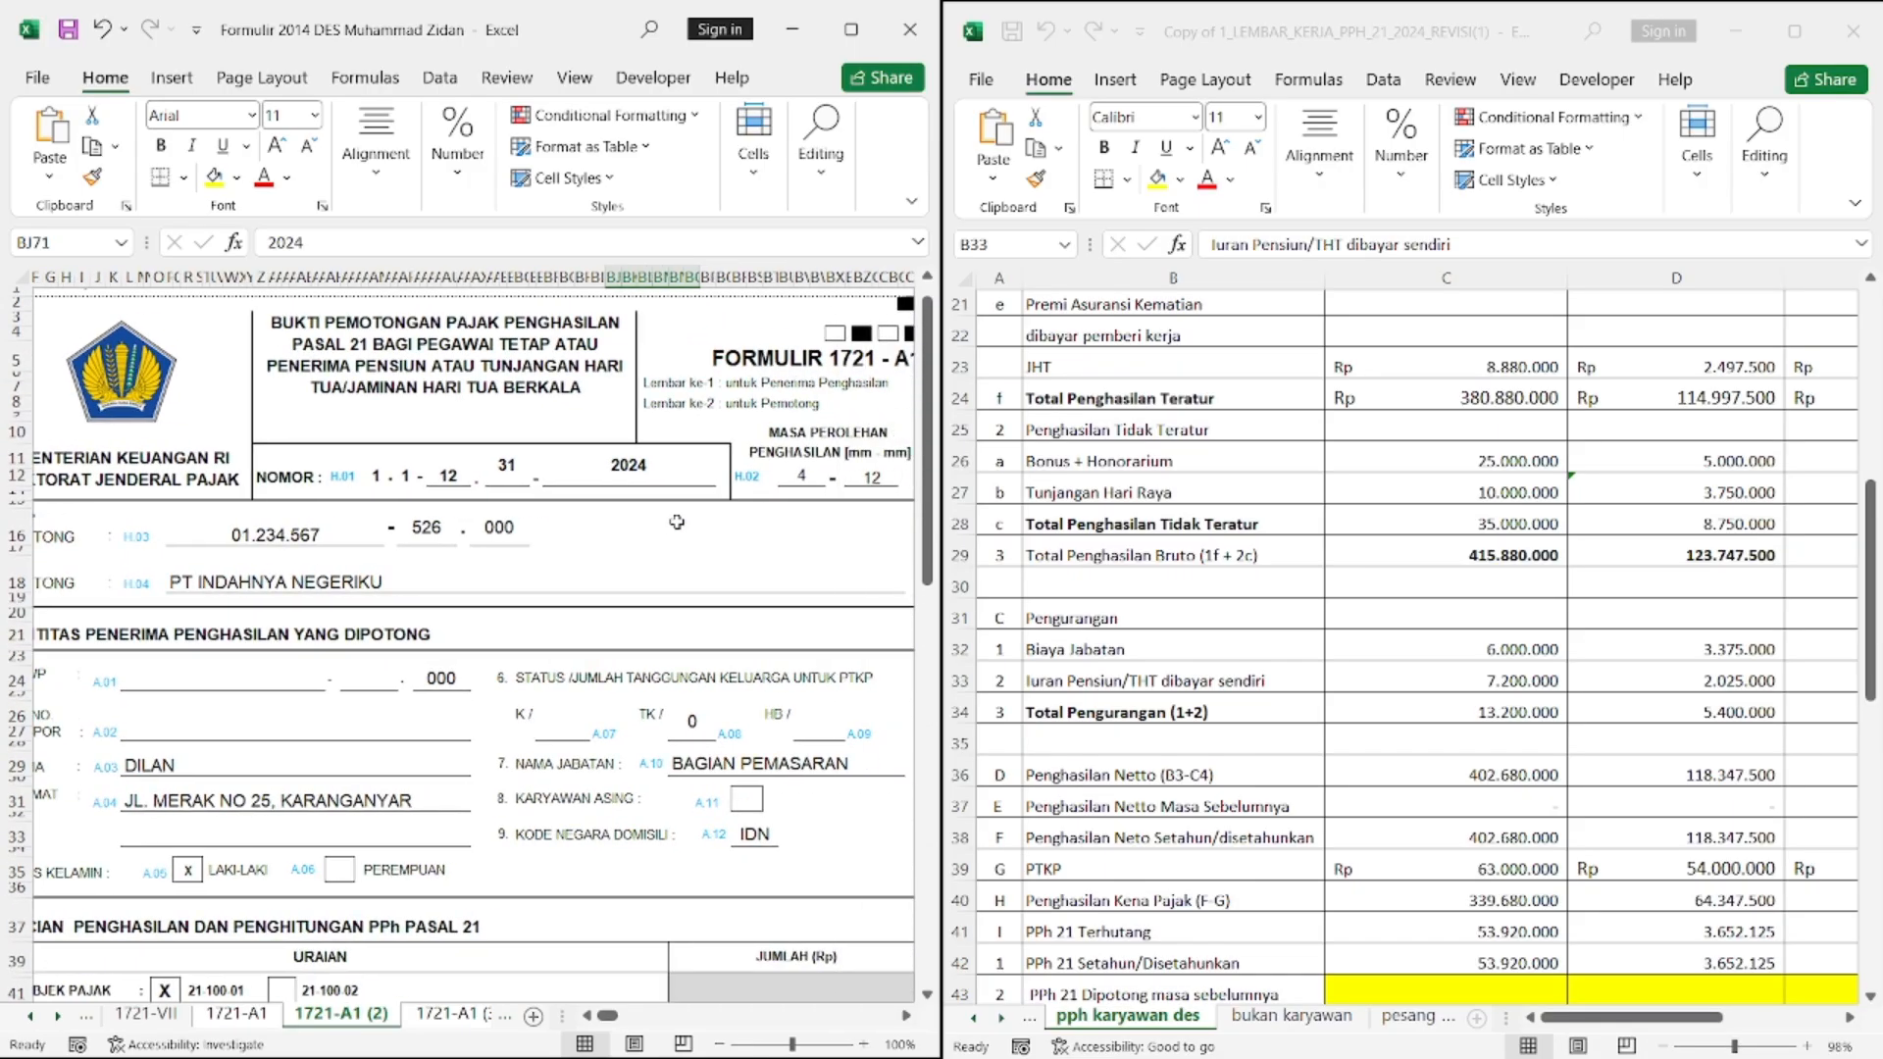
scroll(677, 521, "left", 2)
scroll(676, 522, "right", 4)
scroll(676, 522, "left", 2)
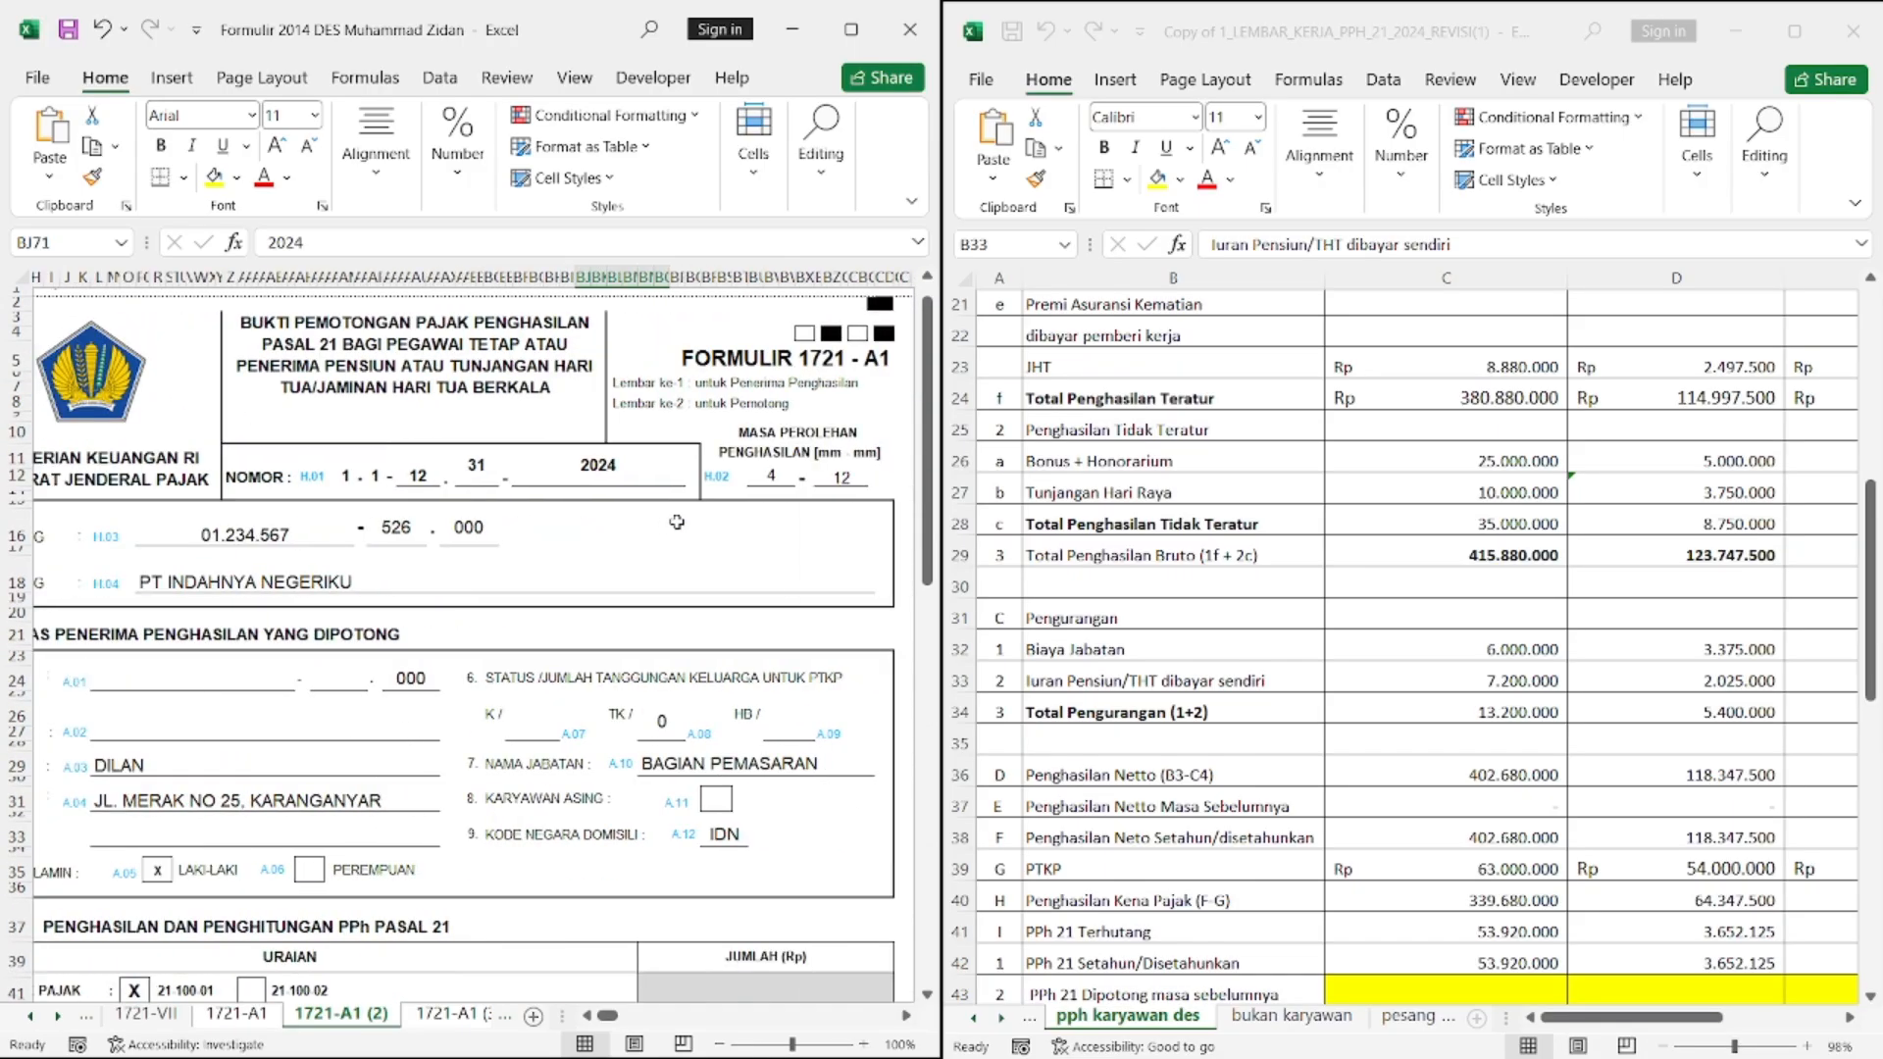
scroll(677, 522, "left", 2)
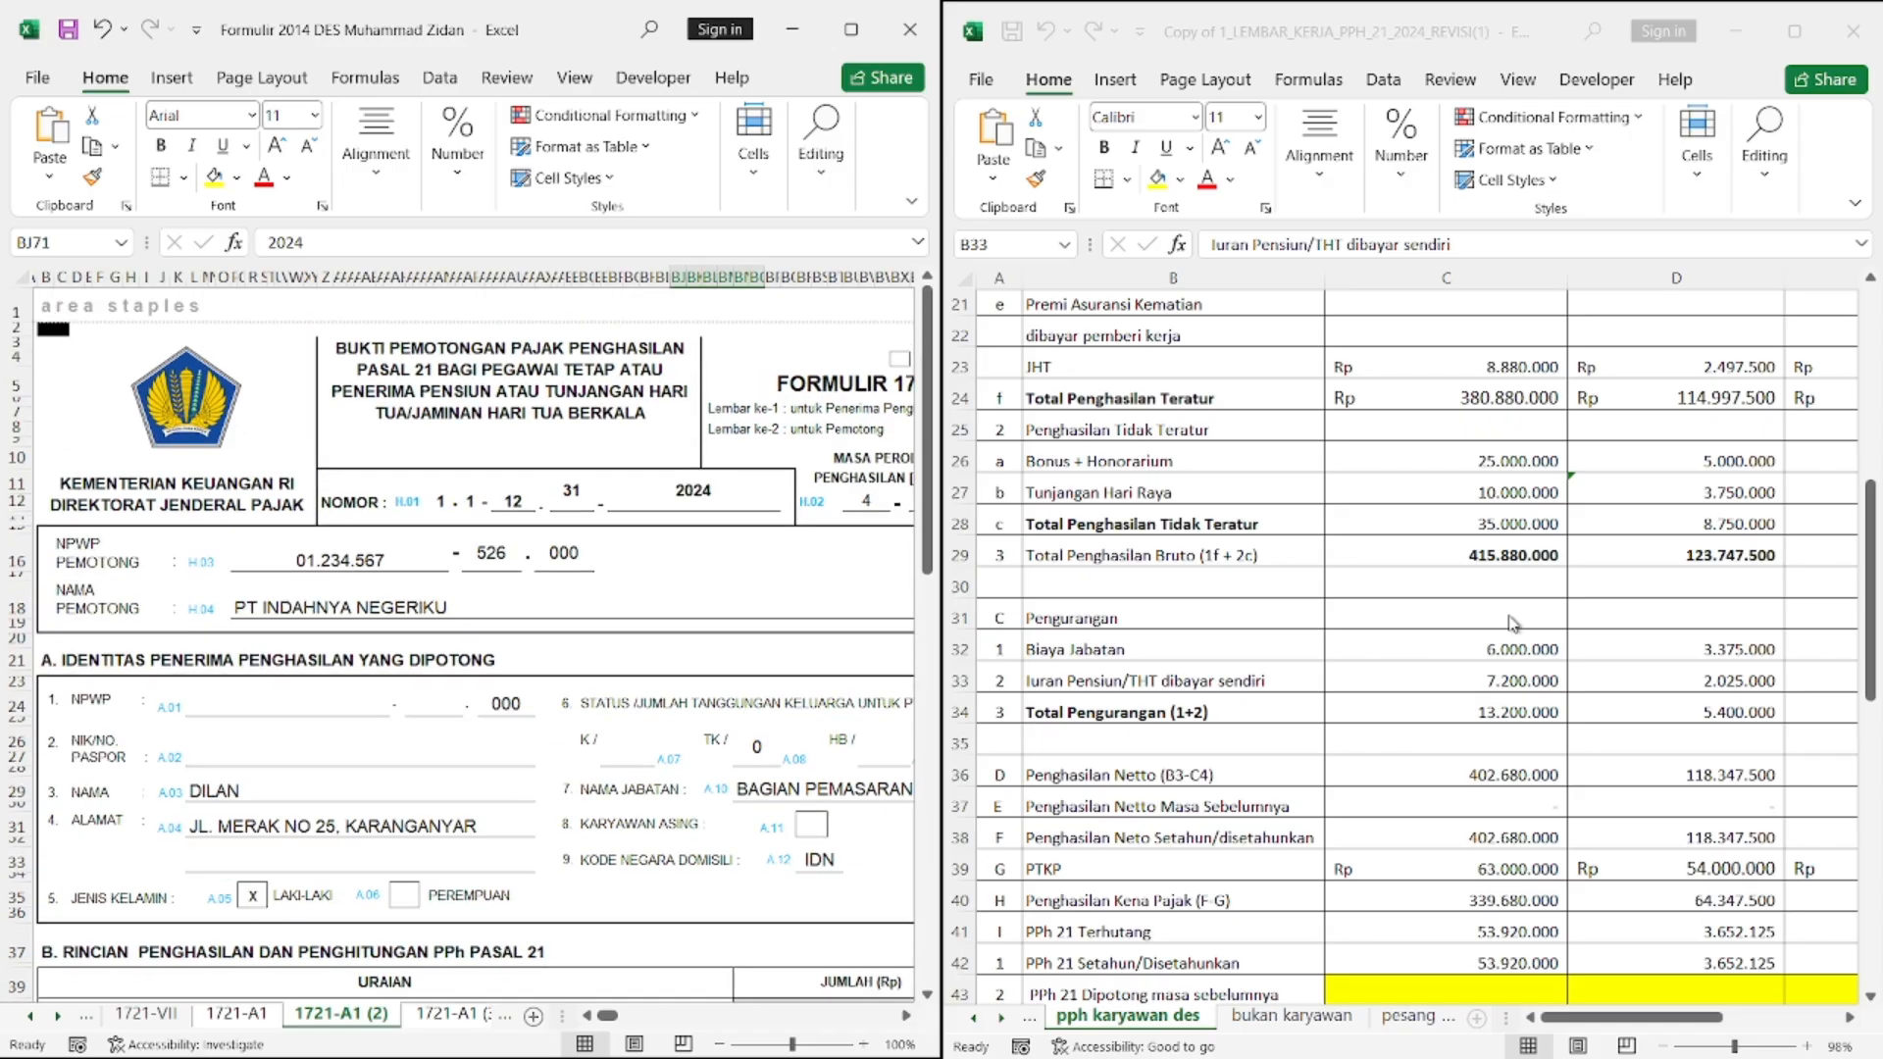
Compare the worksheet's identity rows for the second employee with section A of the 1721-A1 (2) form
scroll(1509, 622, "up", 7)
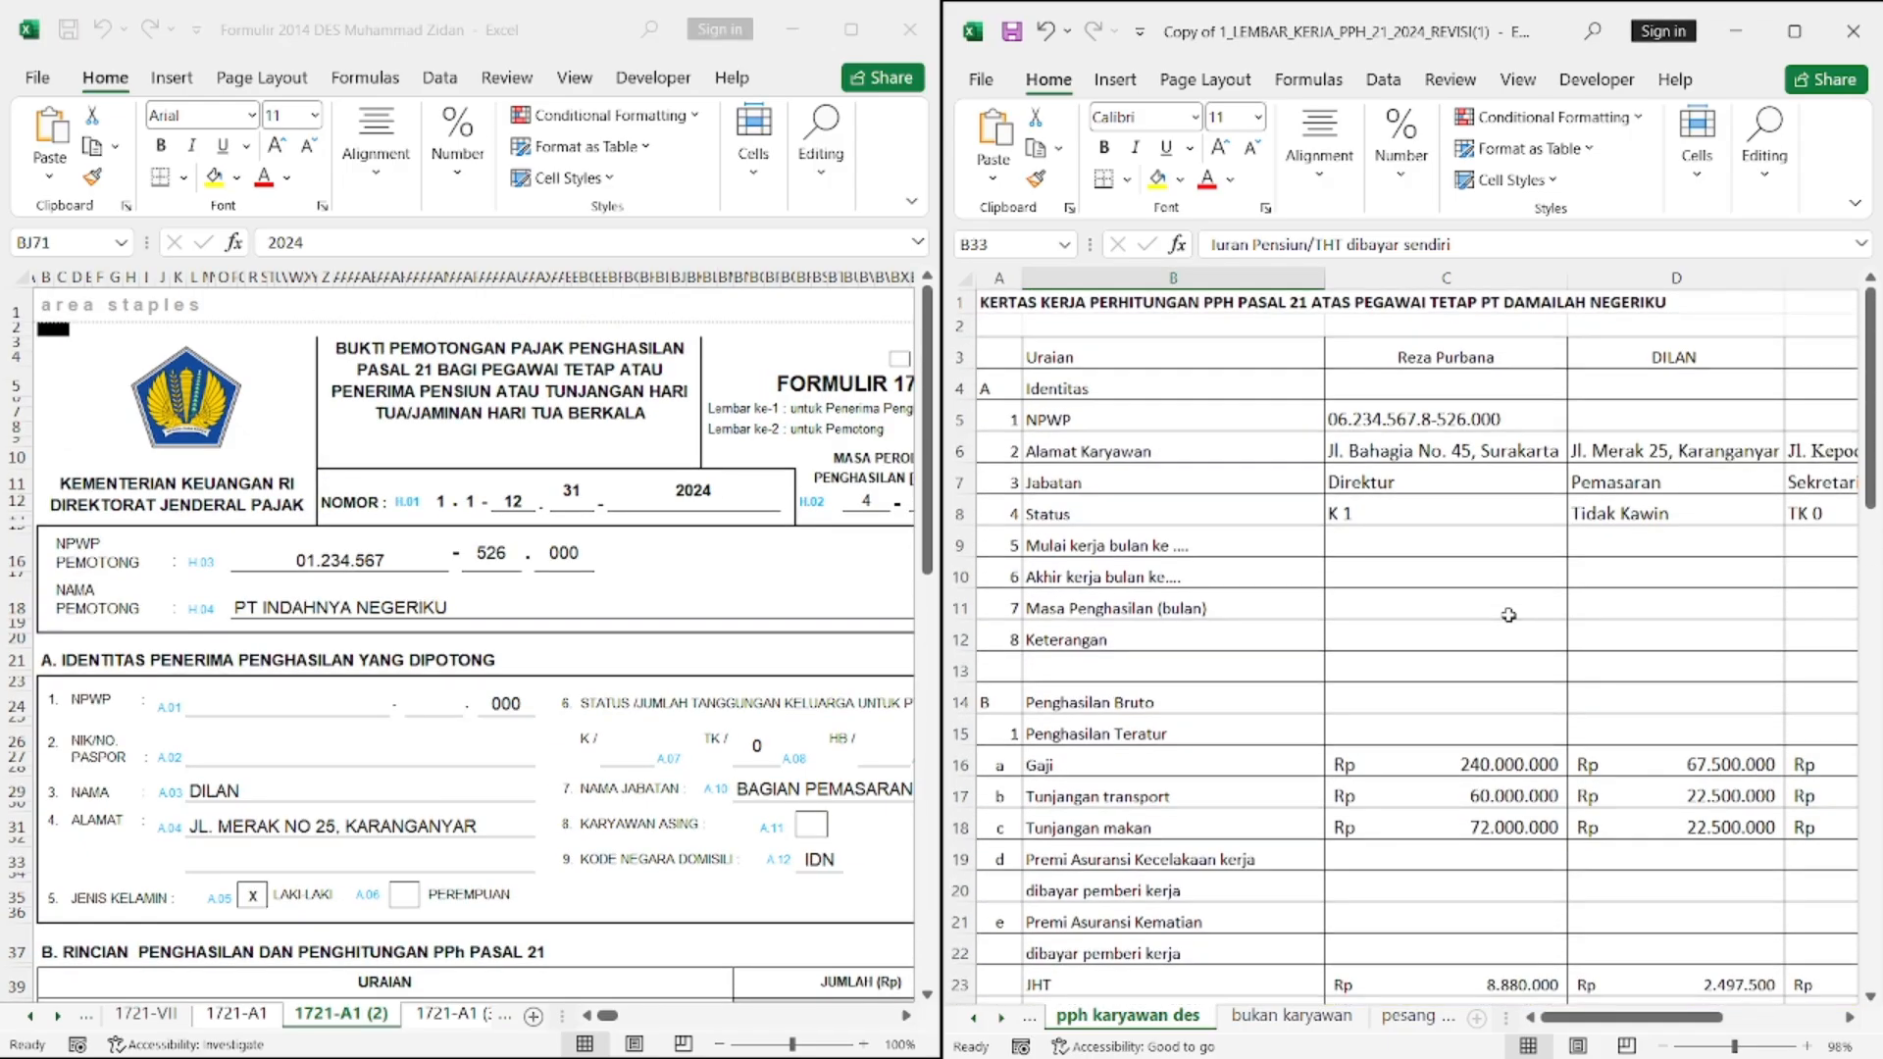
scroll(1600, 565, "right", 3)
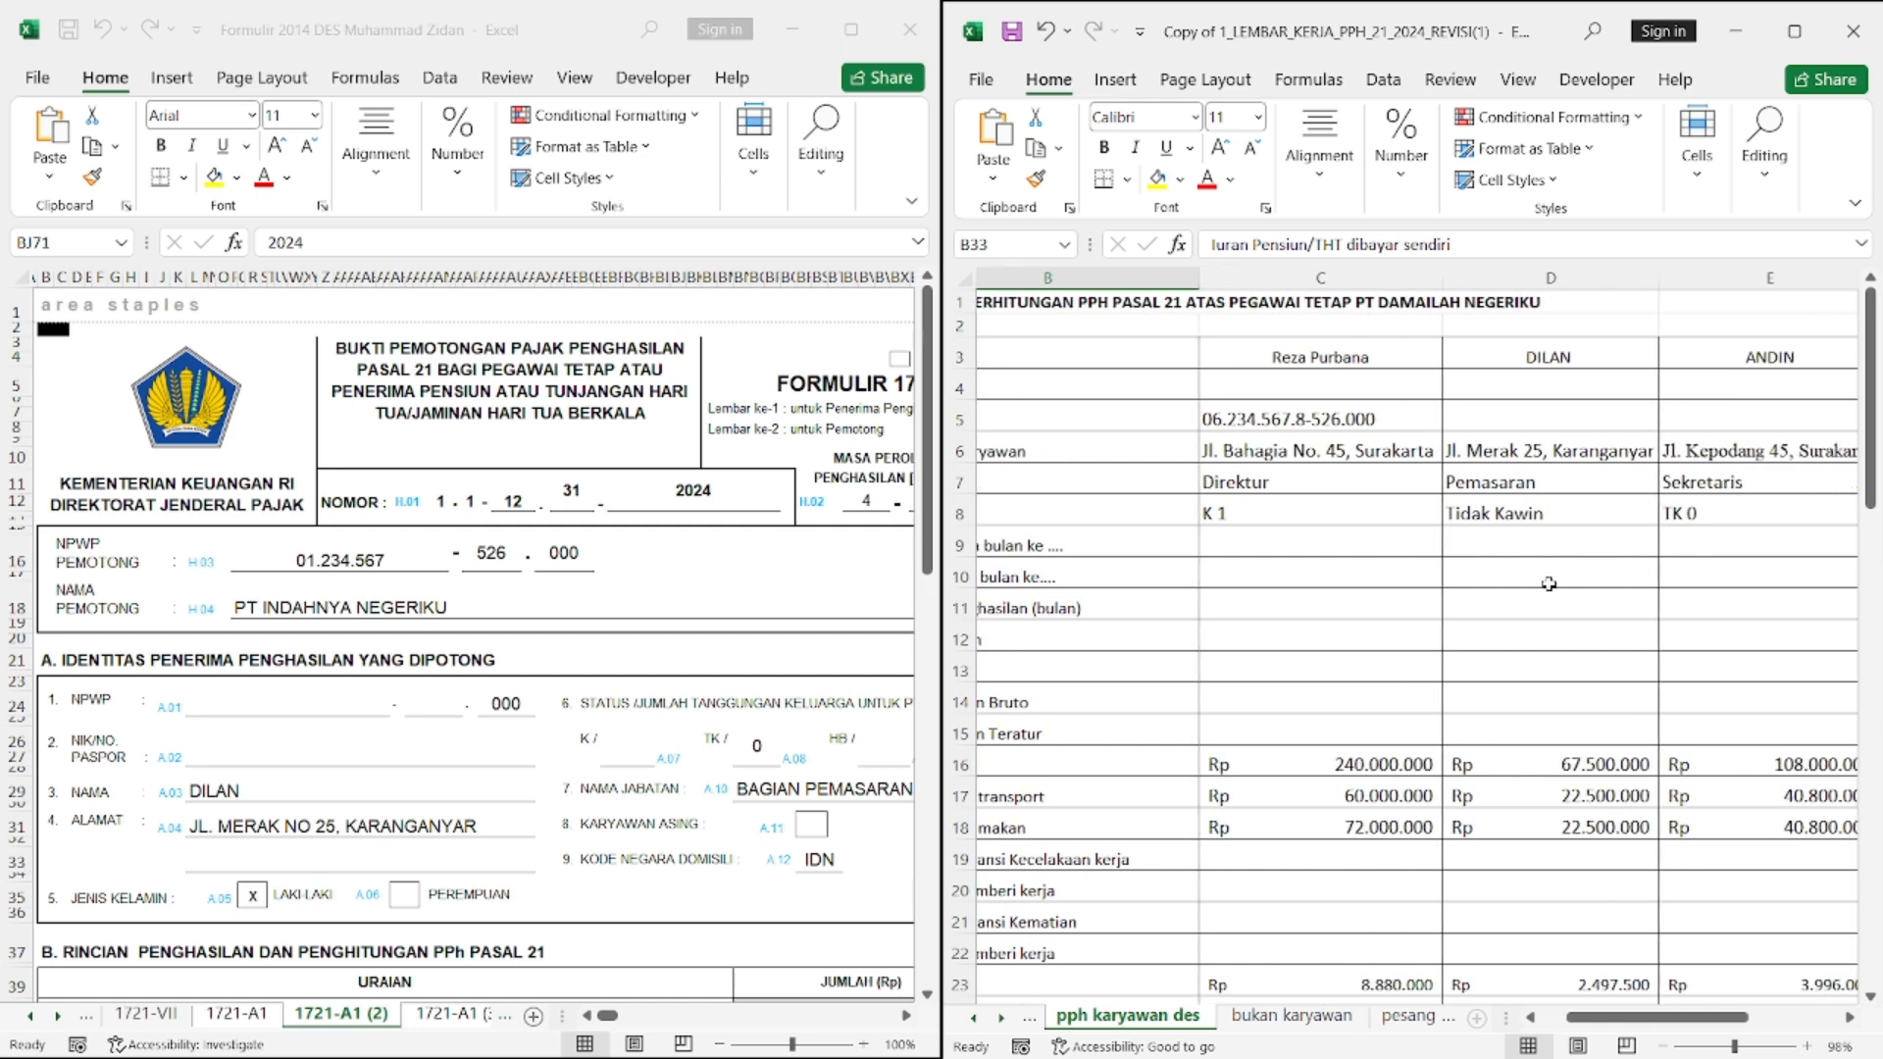
scroll(713, 596, "down", 1)
left_click(593, 754)
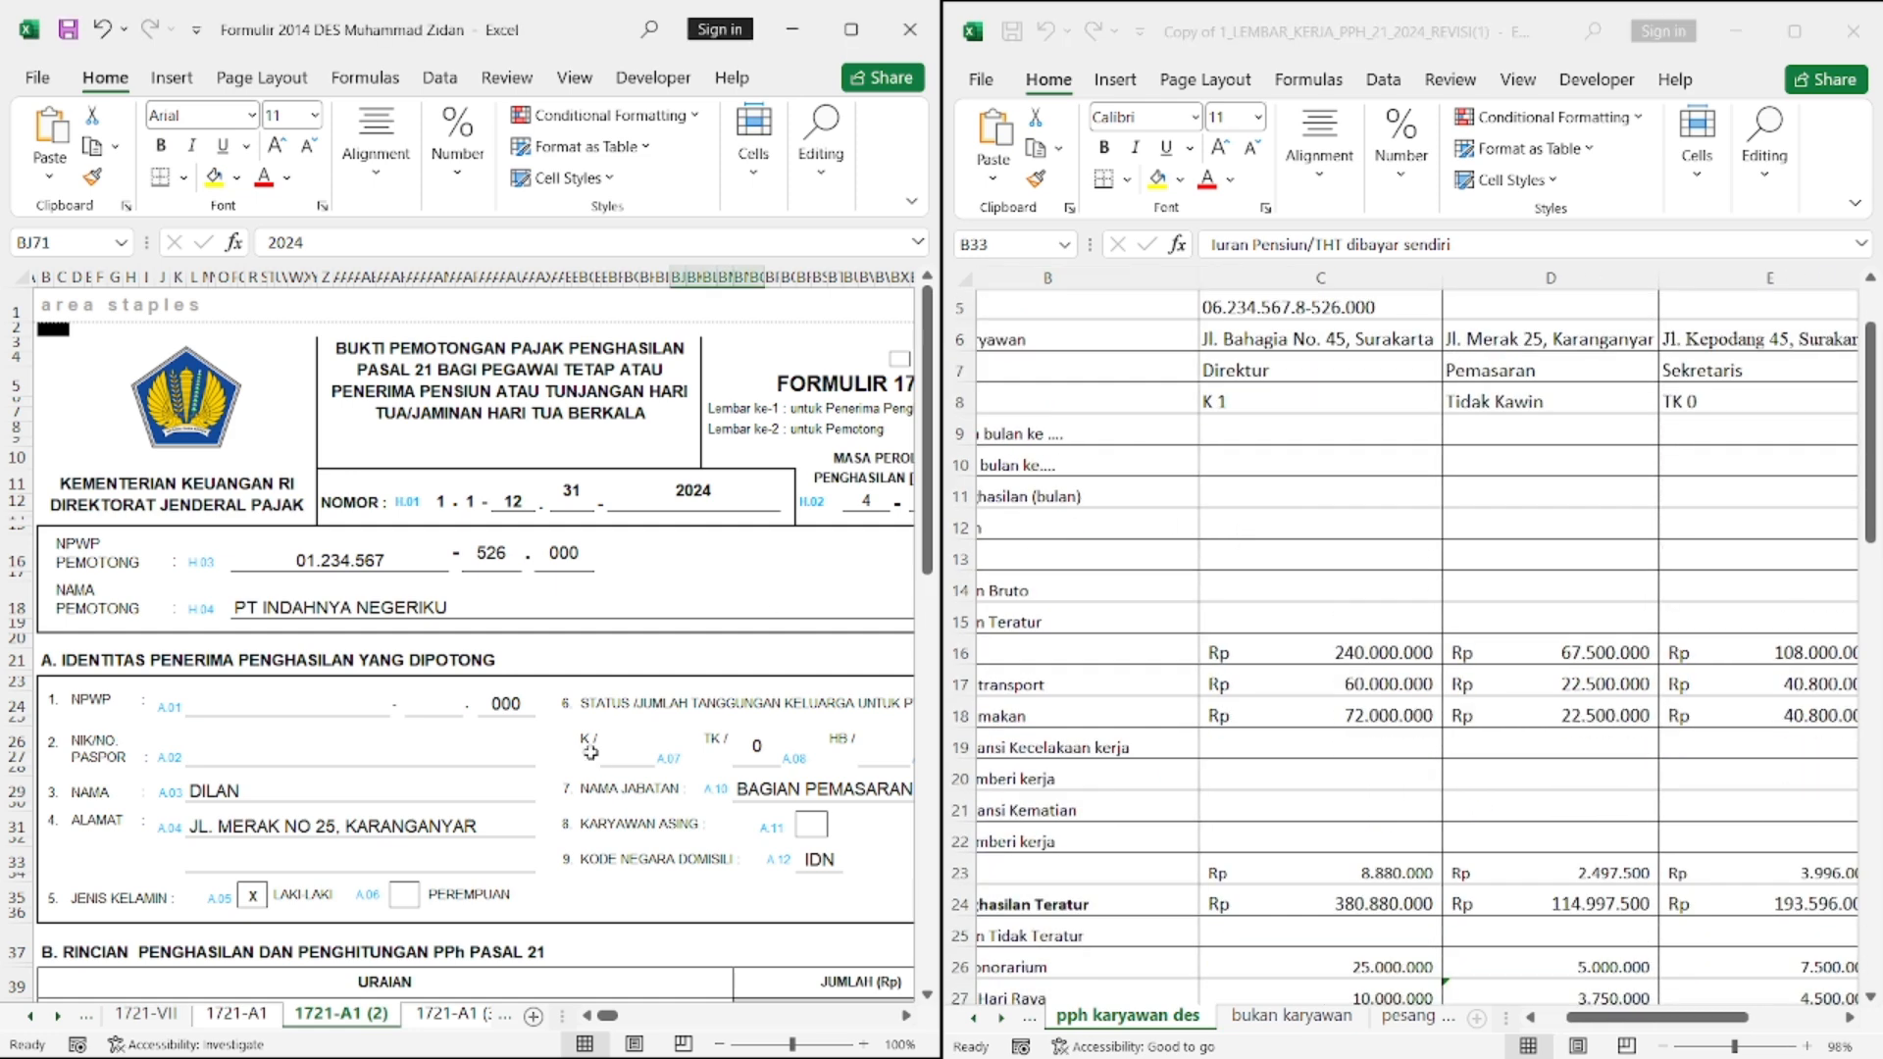
Change the second employee's Jenis Kelamin to Perempuan by marking its box with x and clearing the Laki-laki box
scroll(593, 754, "down", 1)
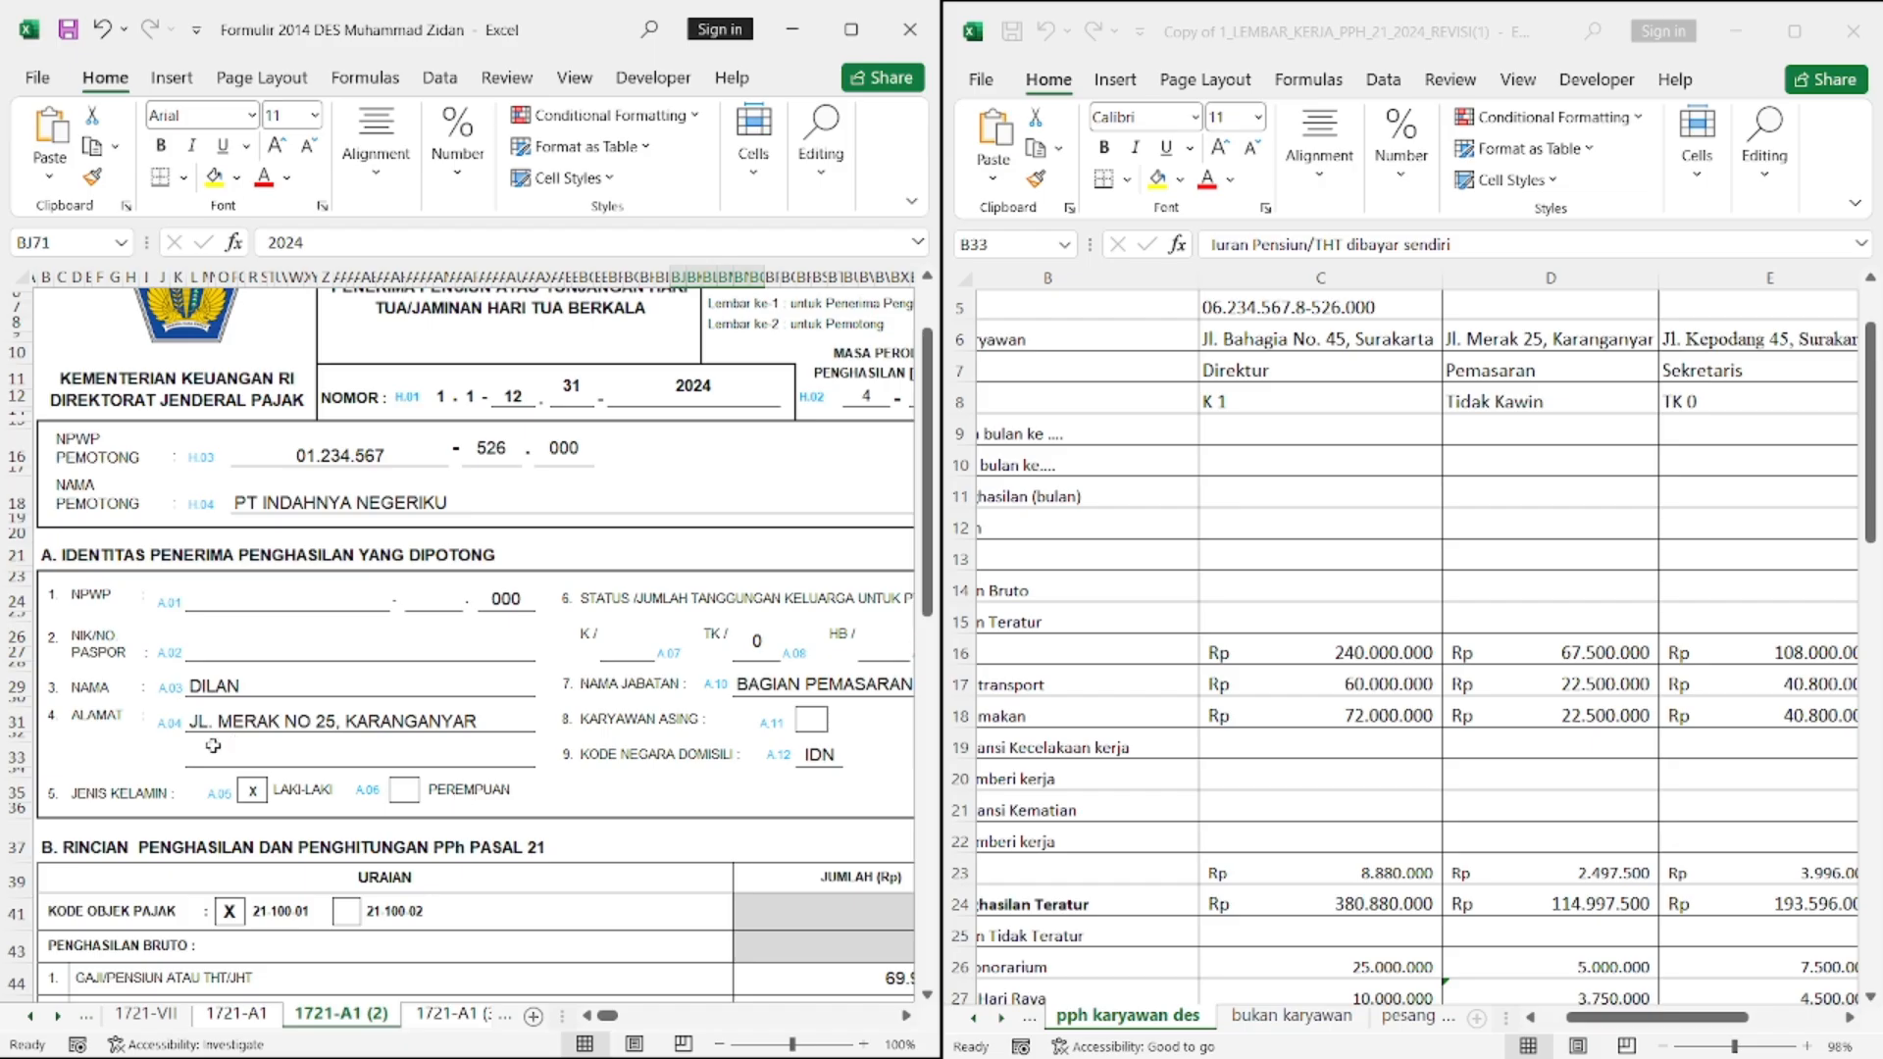
scroll(722, 677, "down", 1)
scroll(723, 677, "down", 1)
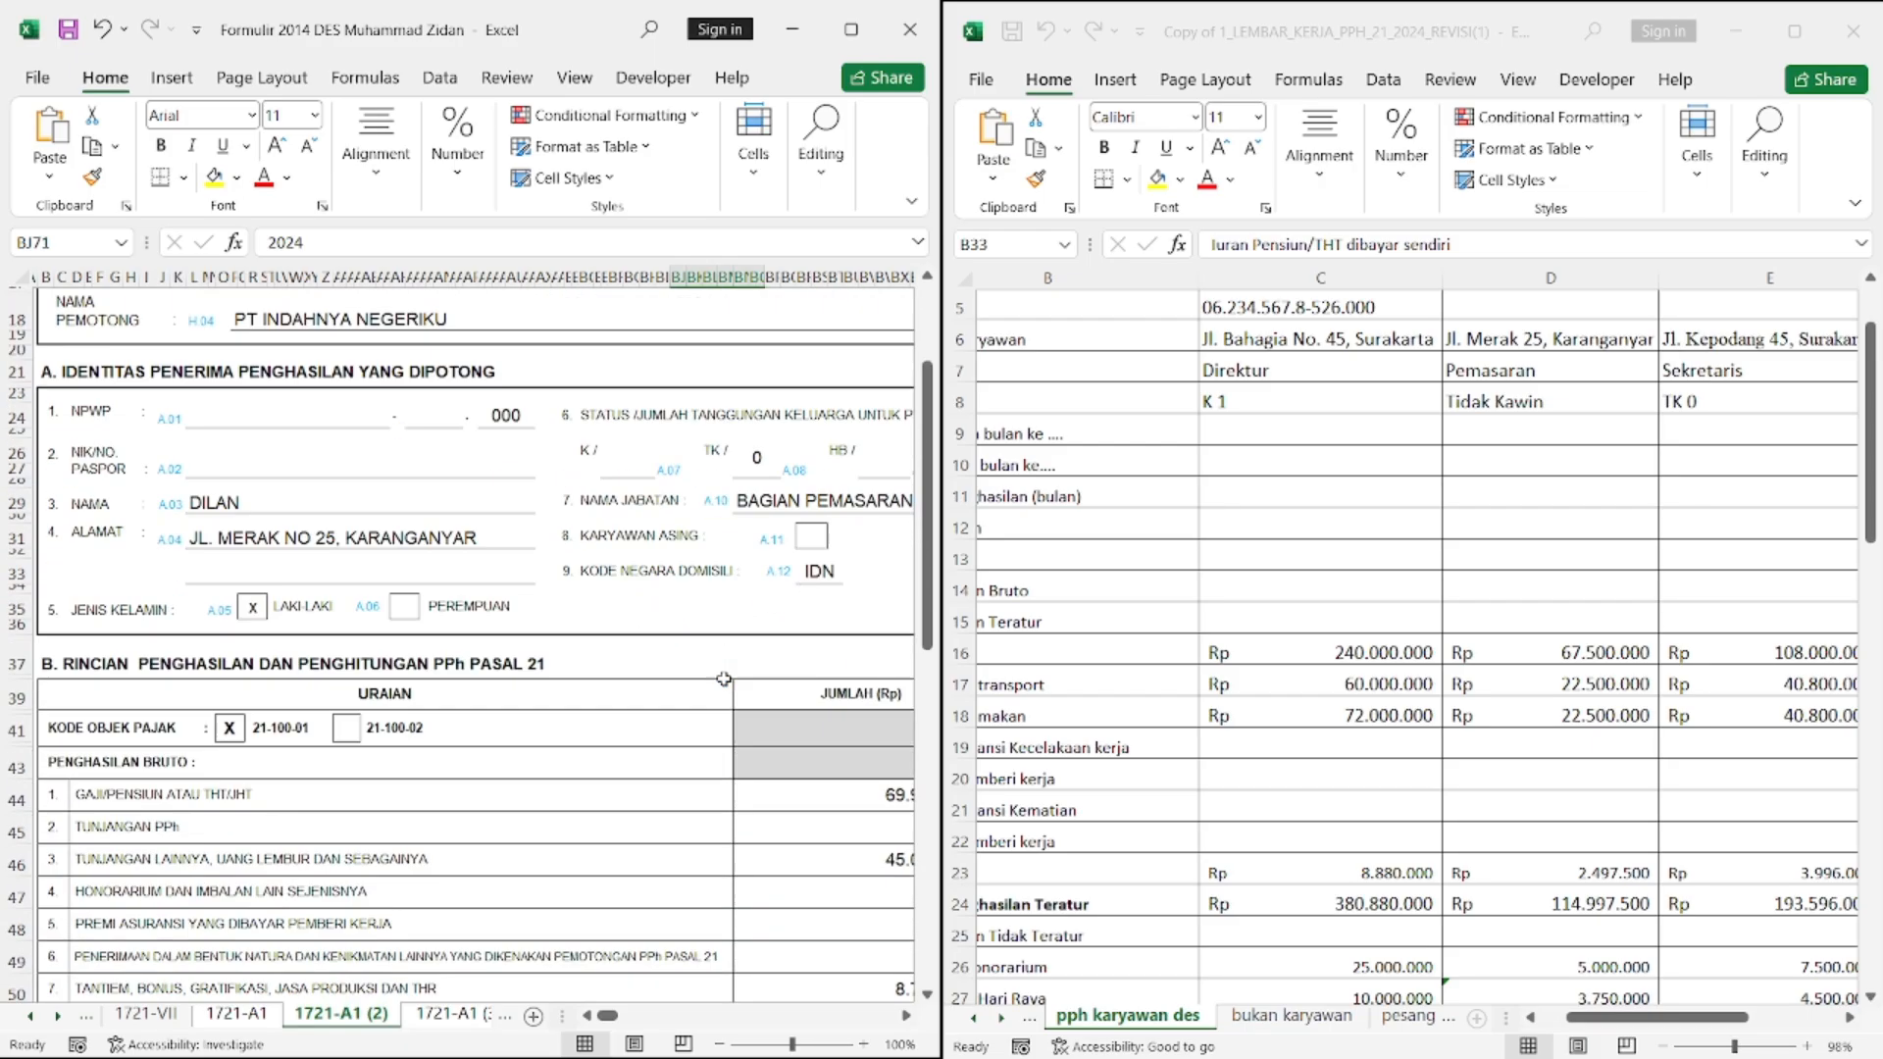
left_click(417, 608)
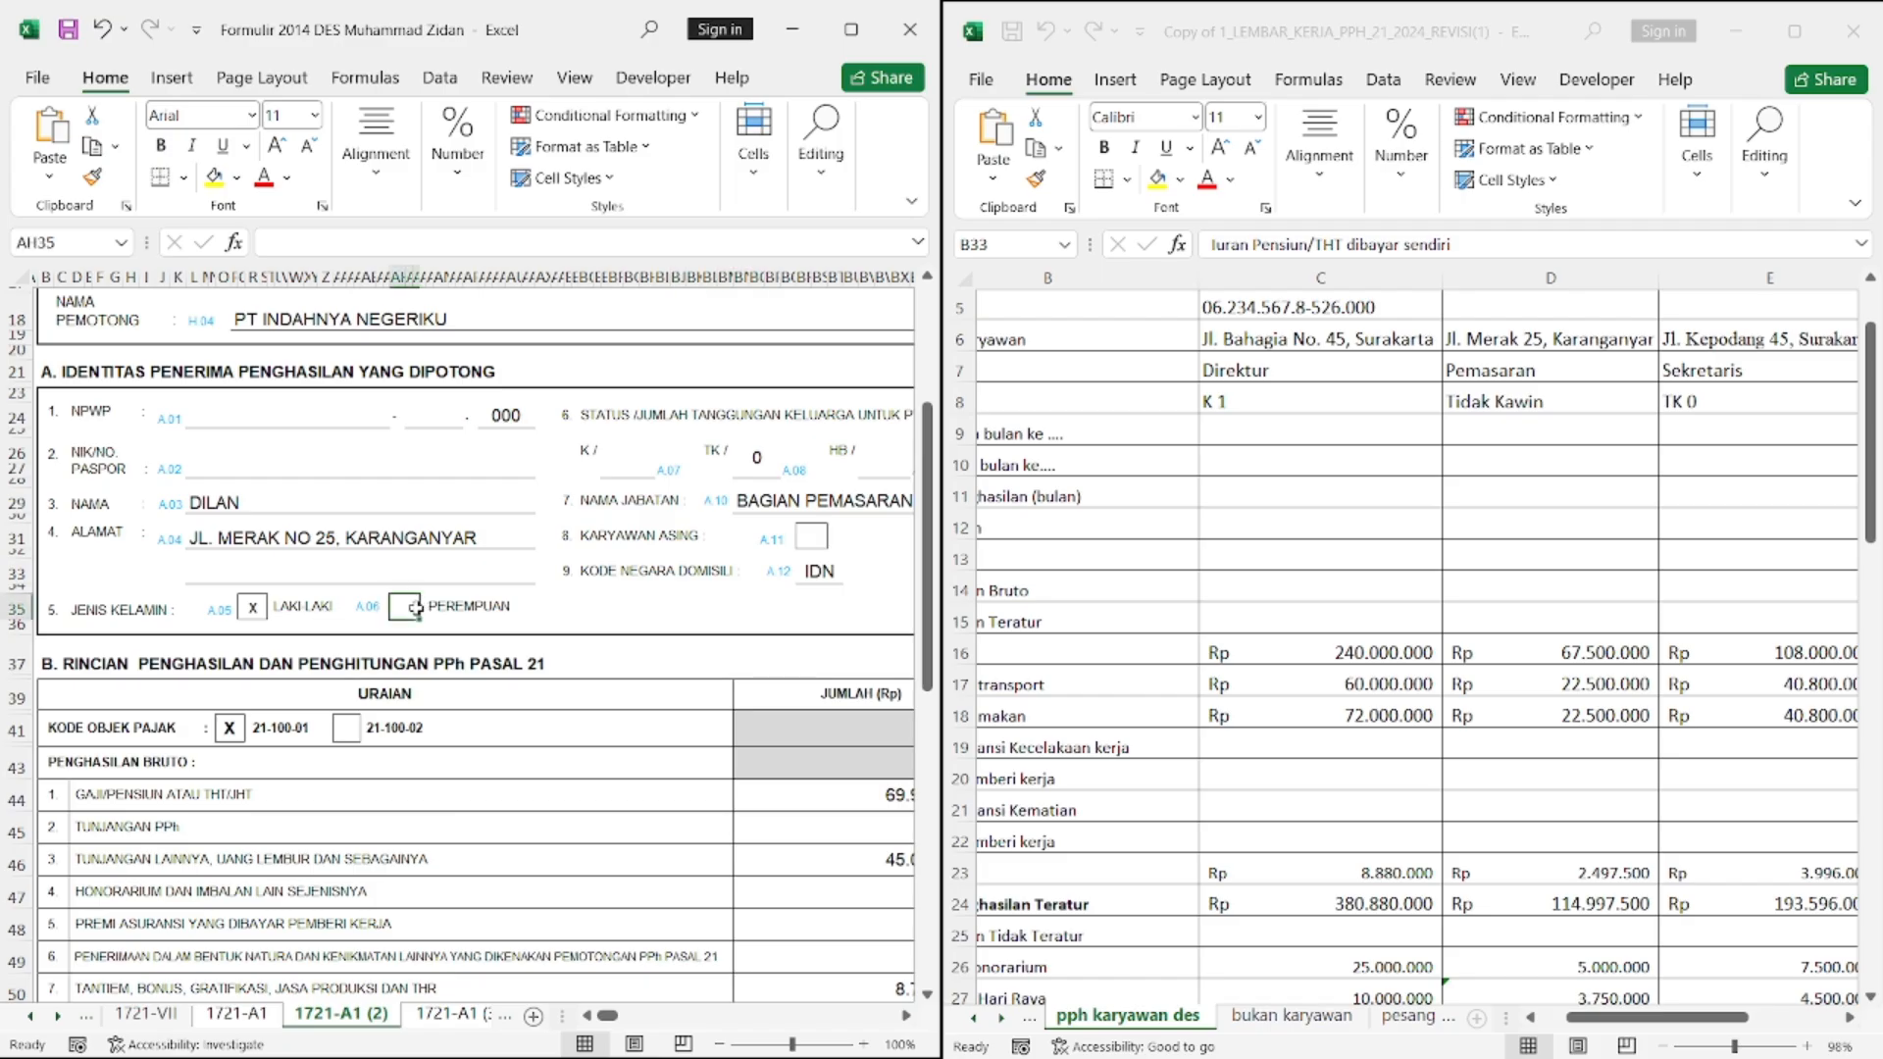
type("x")
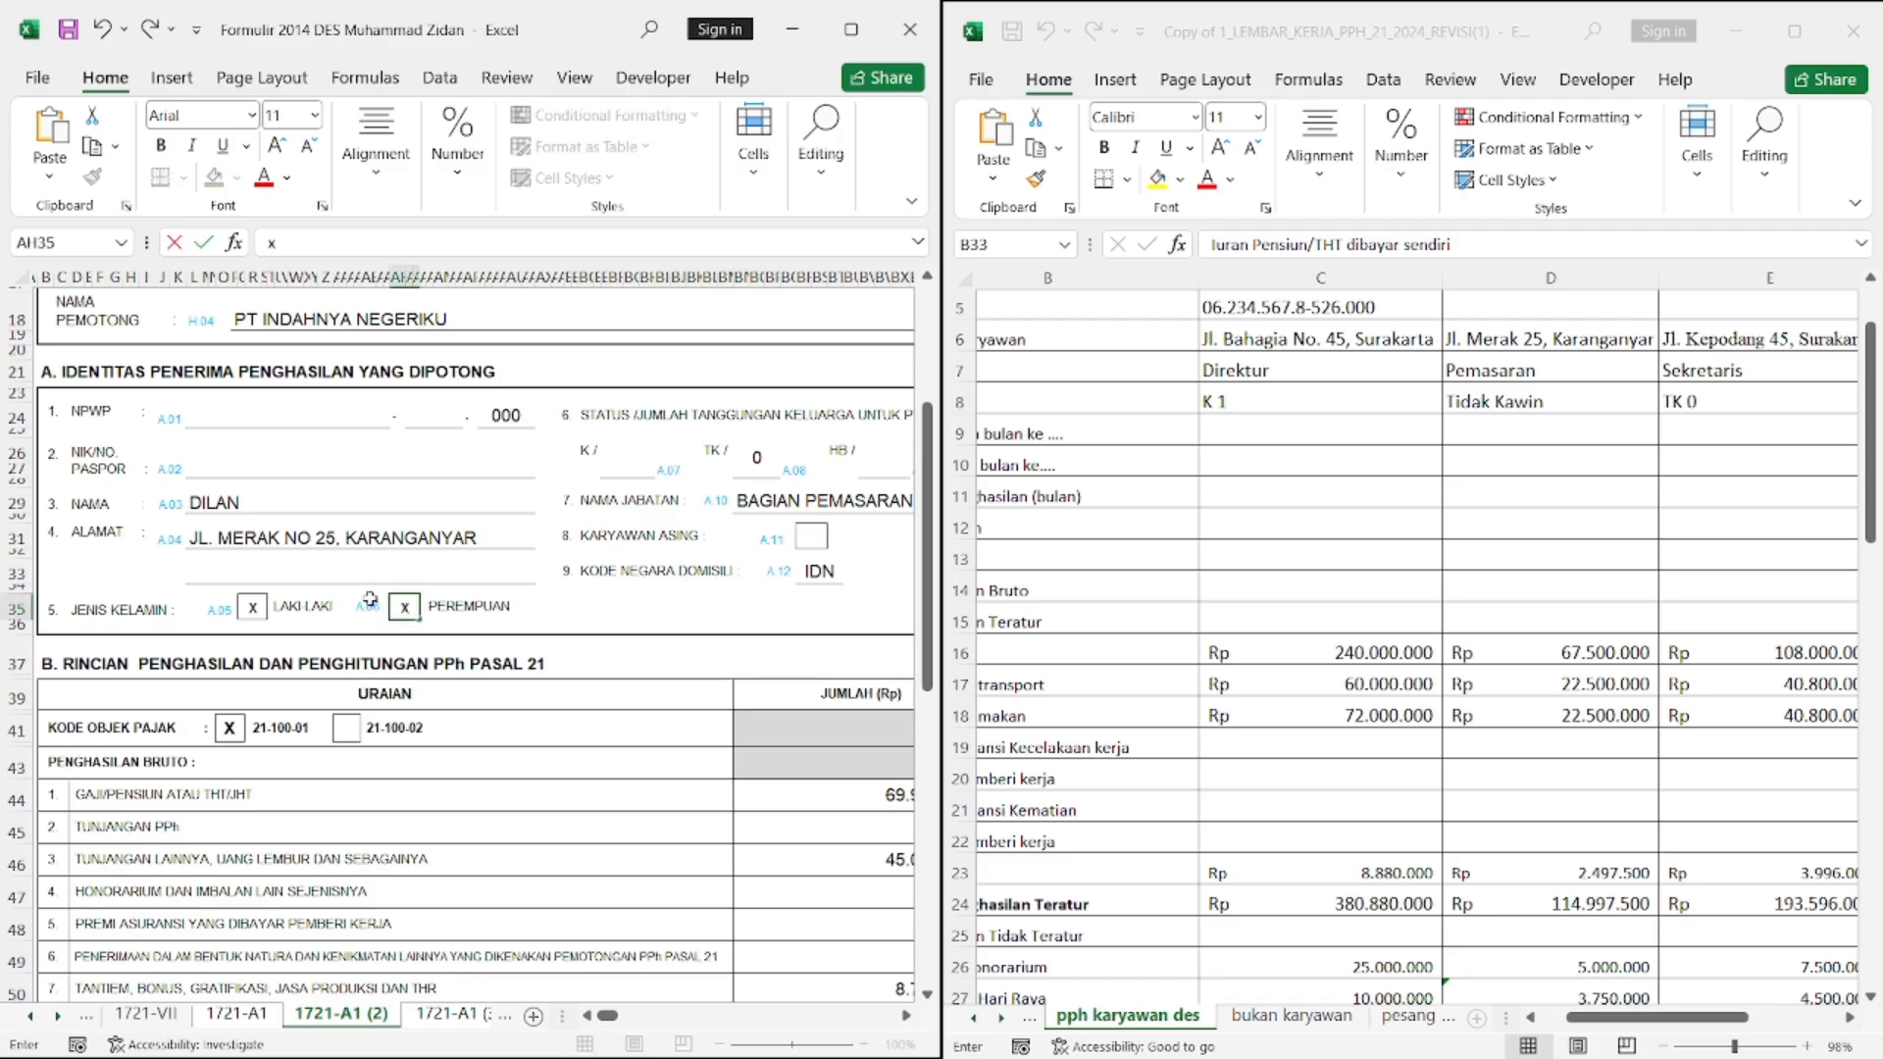
left_click(252, 606)
key("BackSpace")
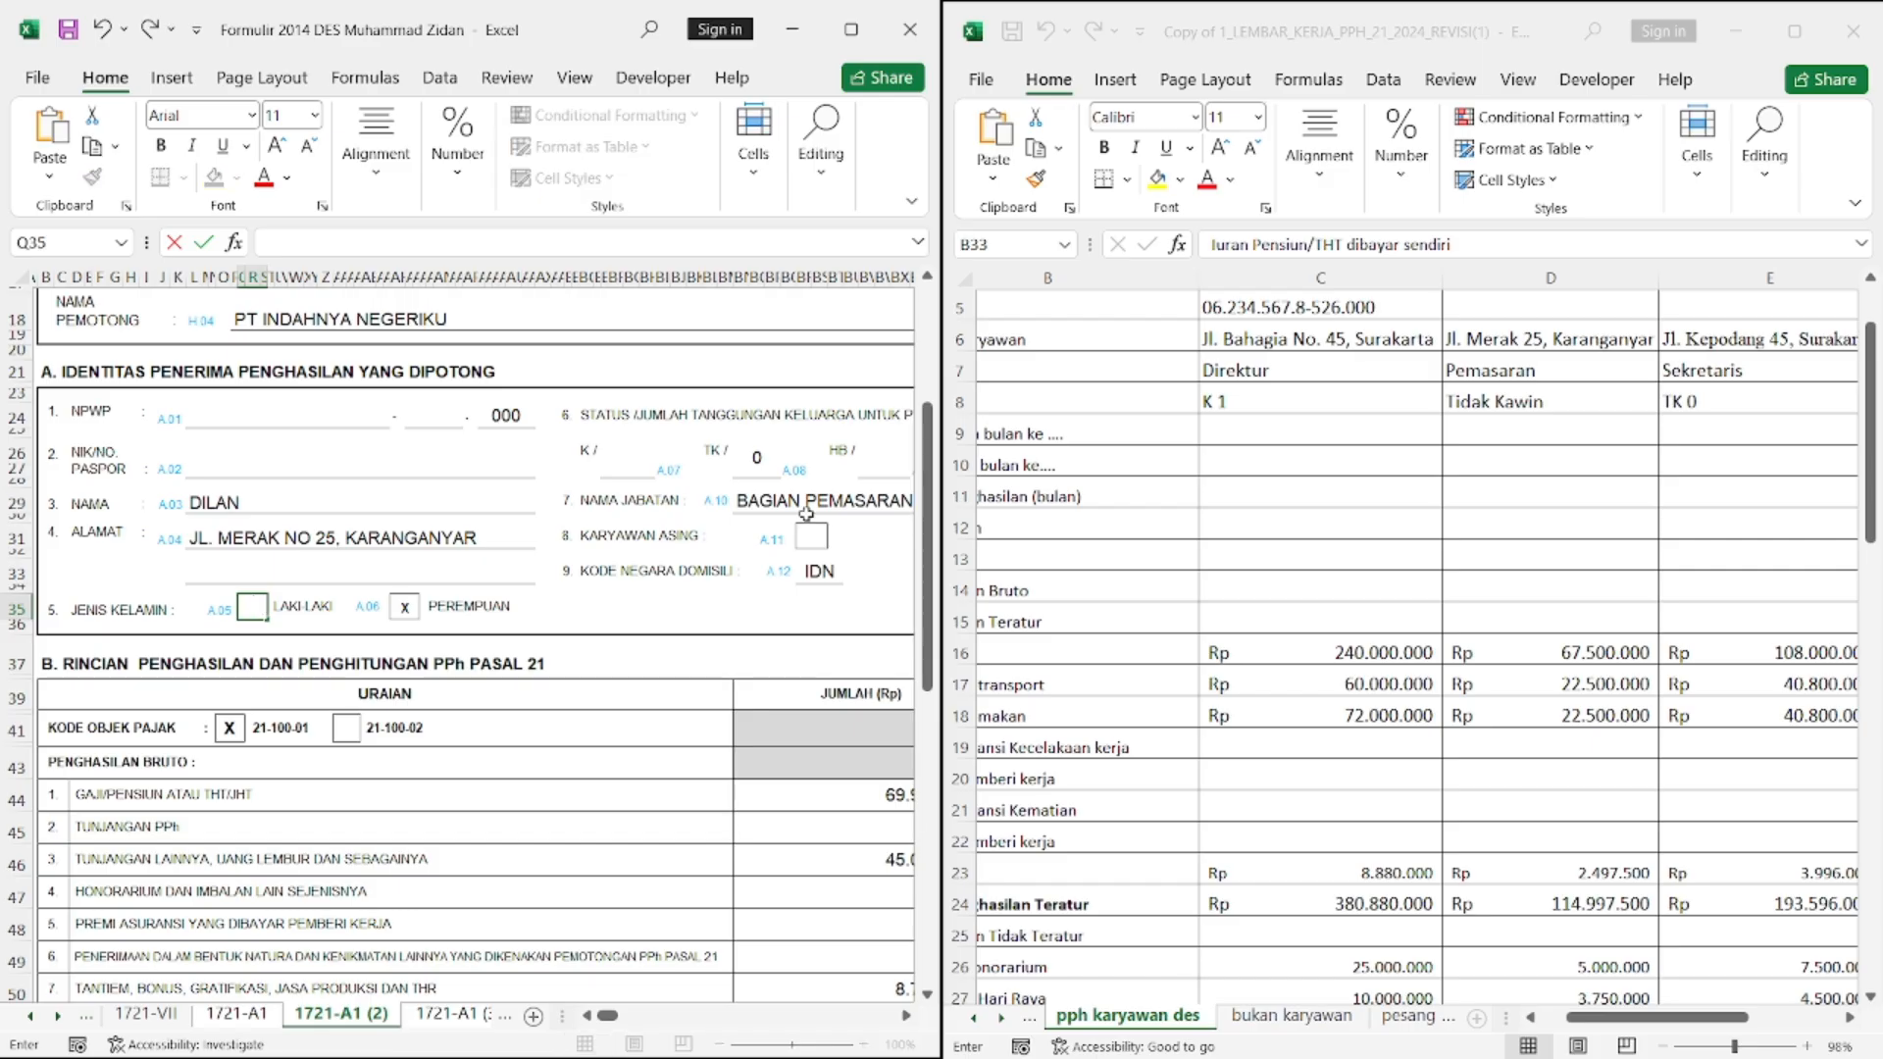
left_click(698, 586)
Review the second form's position, domicile code and tax object code, and the gross income and deduction lines in section B
scroll(701, 583, "right", 3)
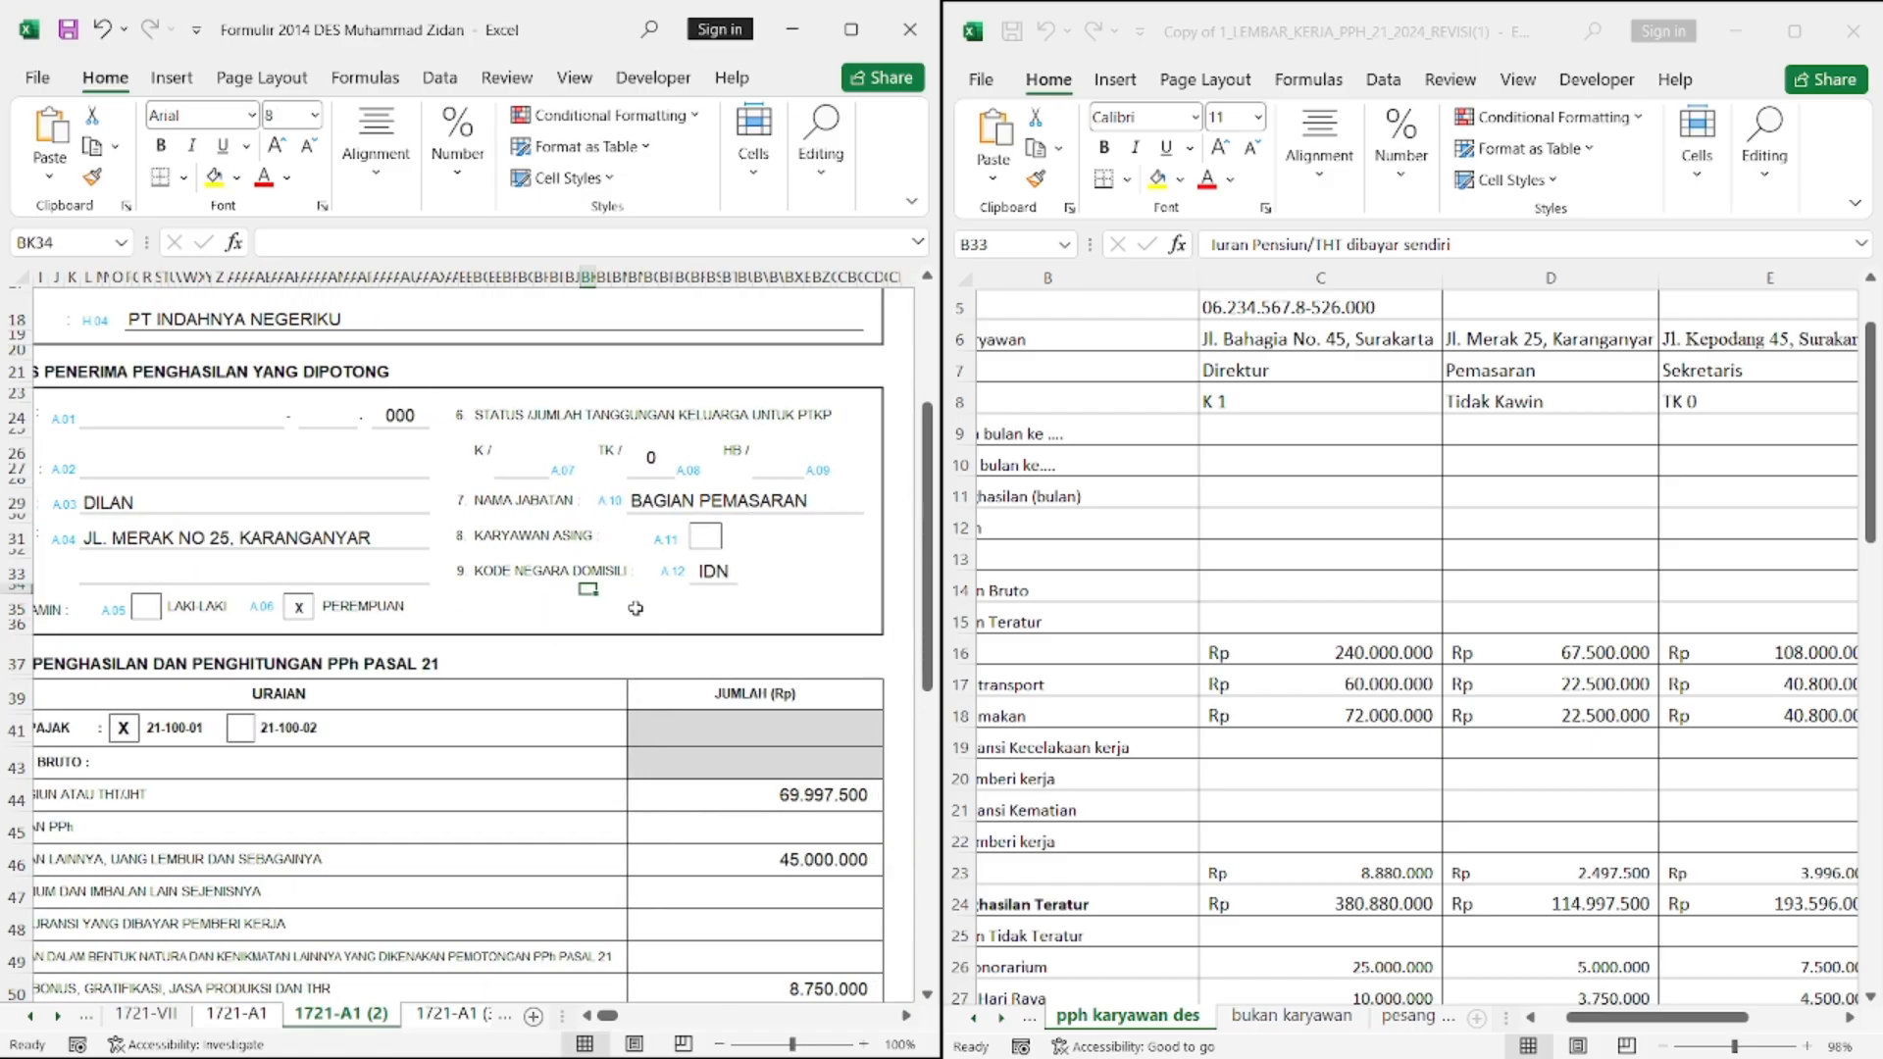
scroll(600, 578, "left", 3)
scroll(549, 608, "down", 4)
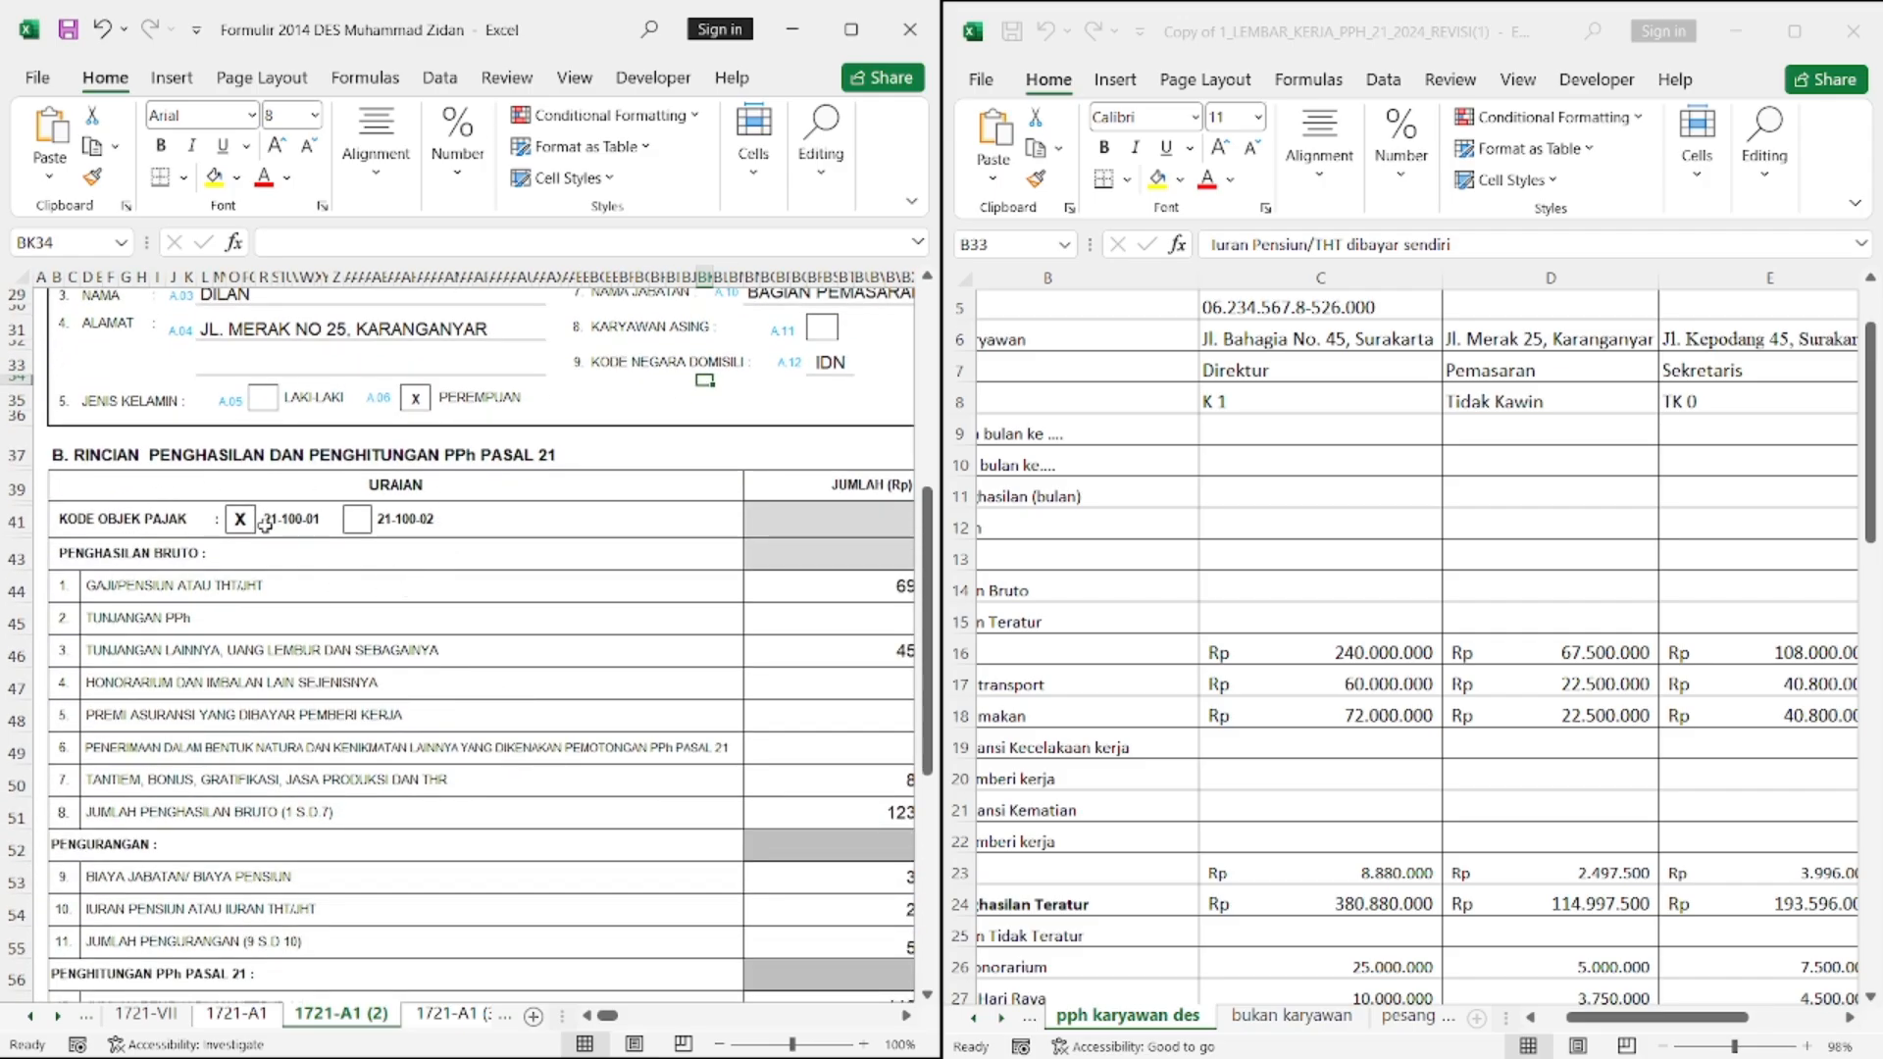
scroll(262, 531, "right", 2)
scroll(275, 614, "left", 2)
scroll(275, 614, "right", 4)
scroll(275, 614, "down", 1)
scroll(274, 614, "down", 1)
scroll(275, 614, "left", 2)
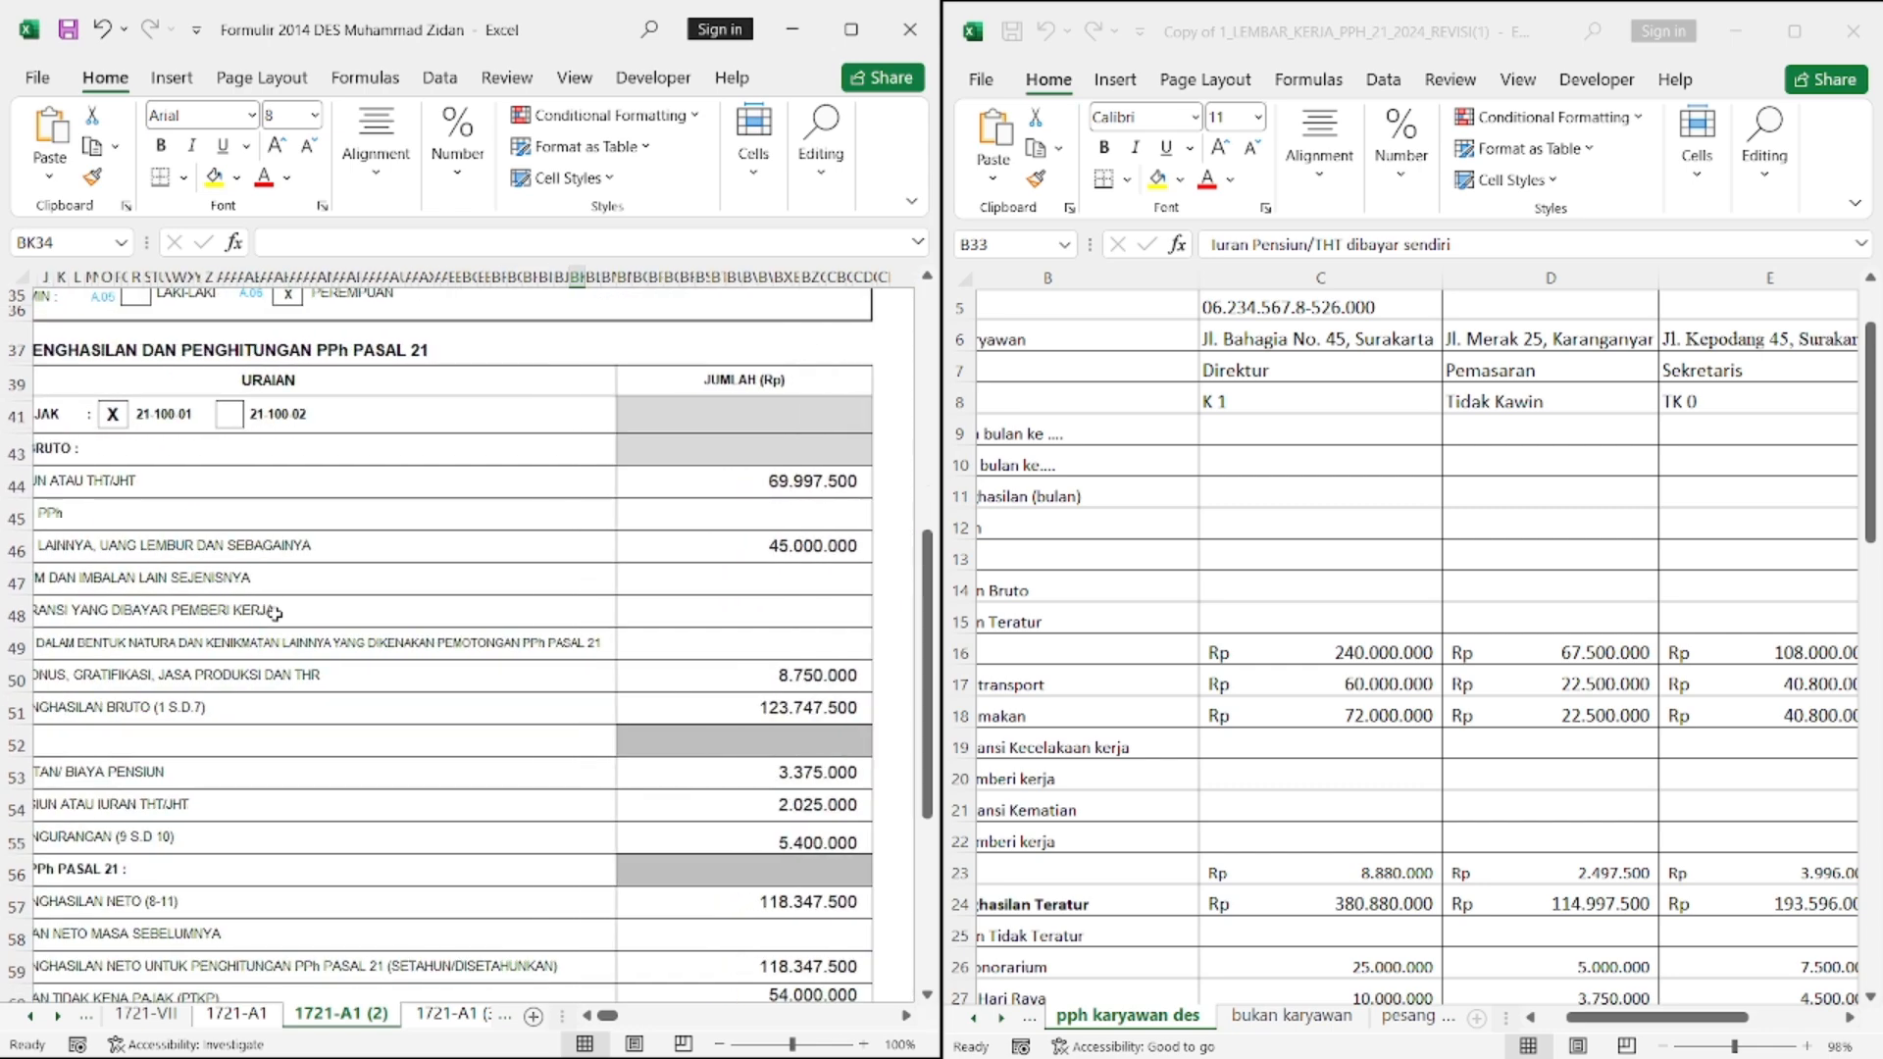
scroll(274, 614, "down", 1)
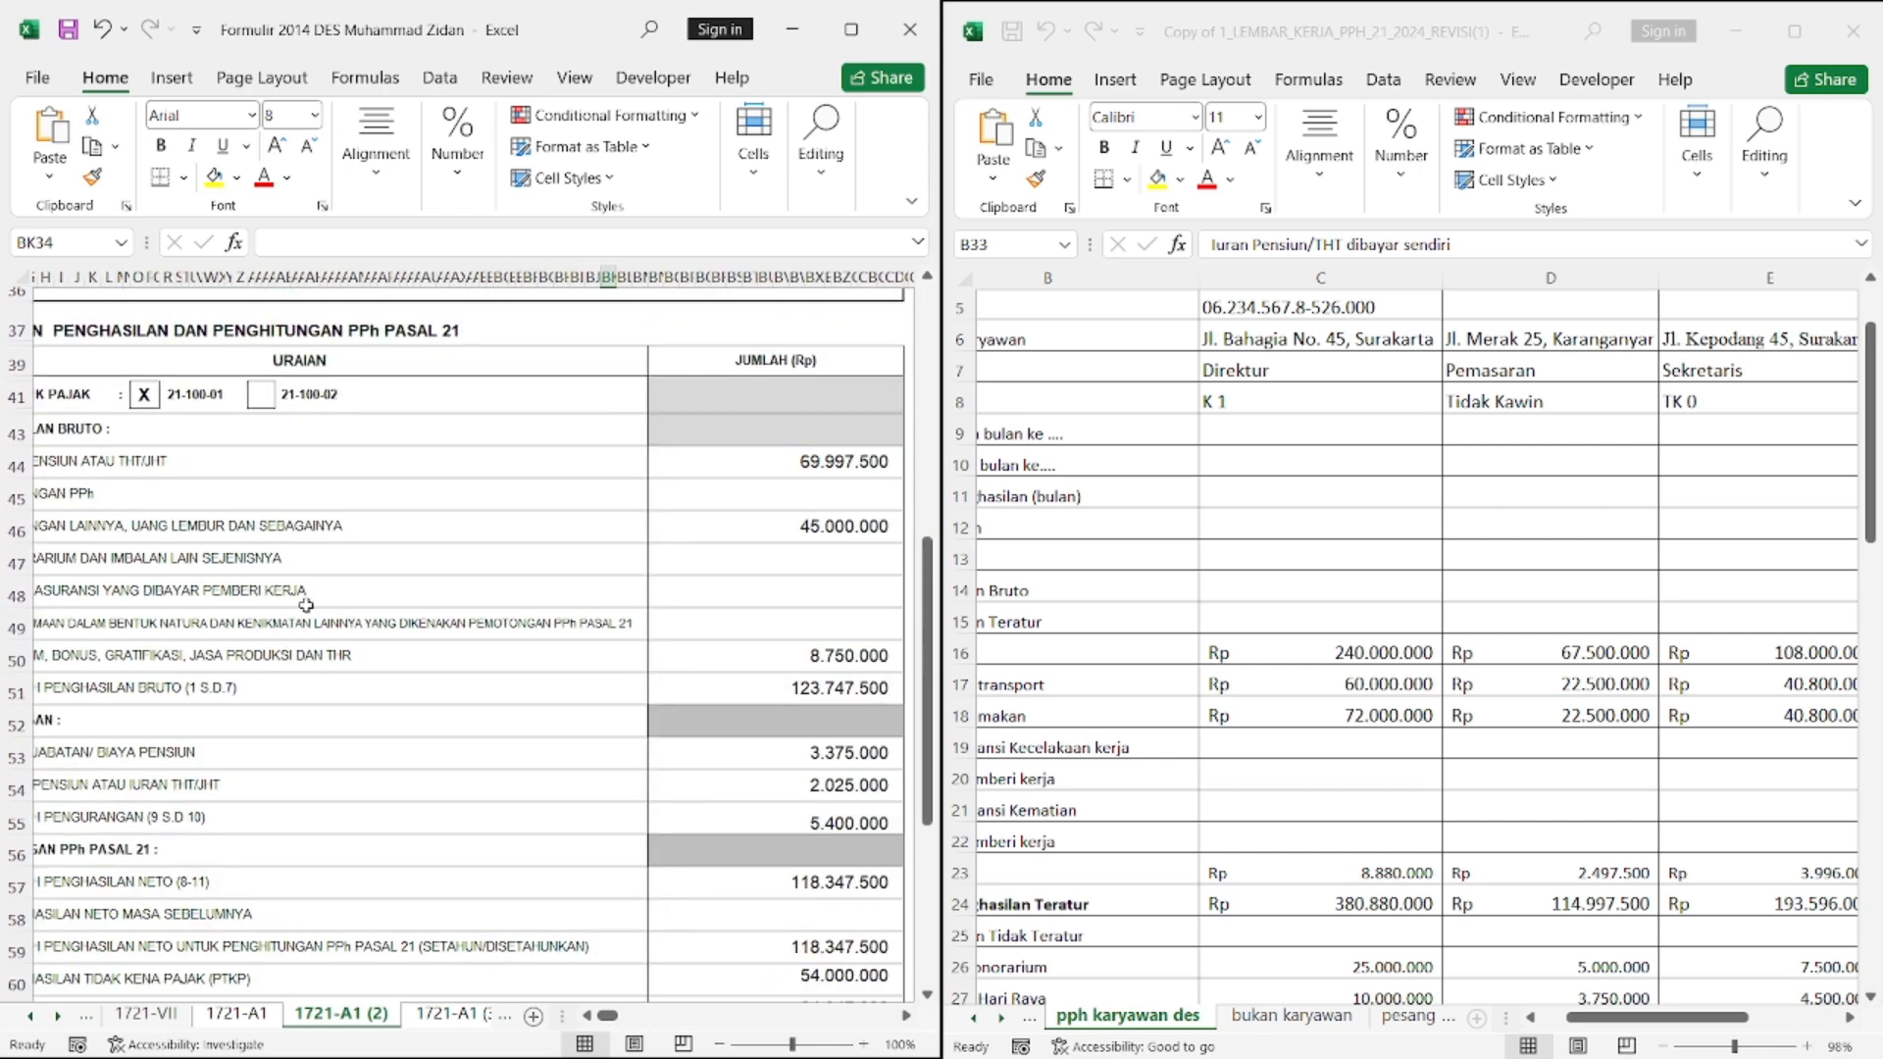
Compare the formula on line 1, Gaji/Pensiun, with the second employee's Gaji and JHT formulas in the worksheet
left_click(816, 471)
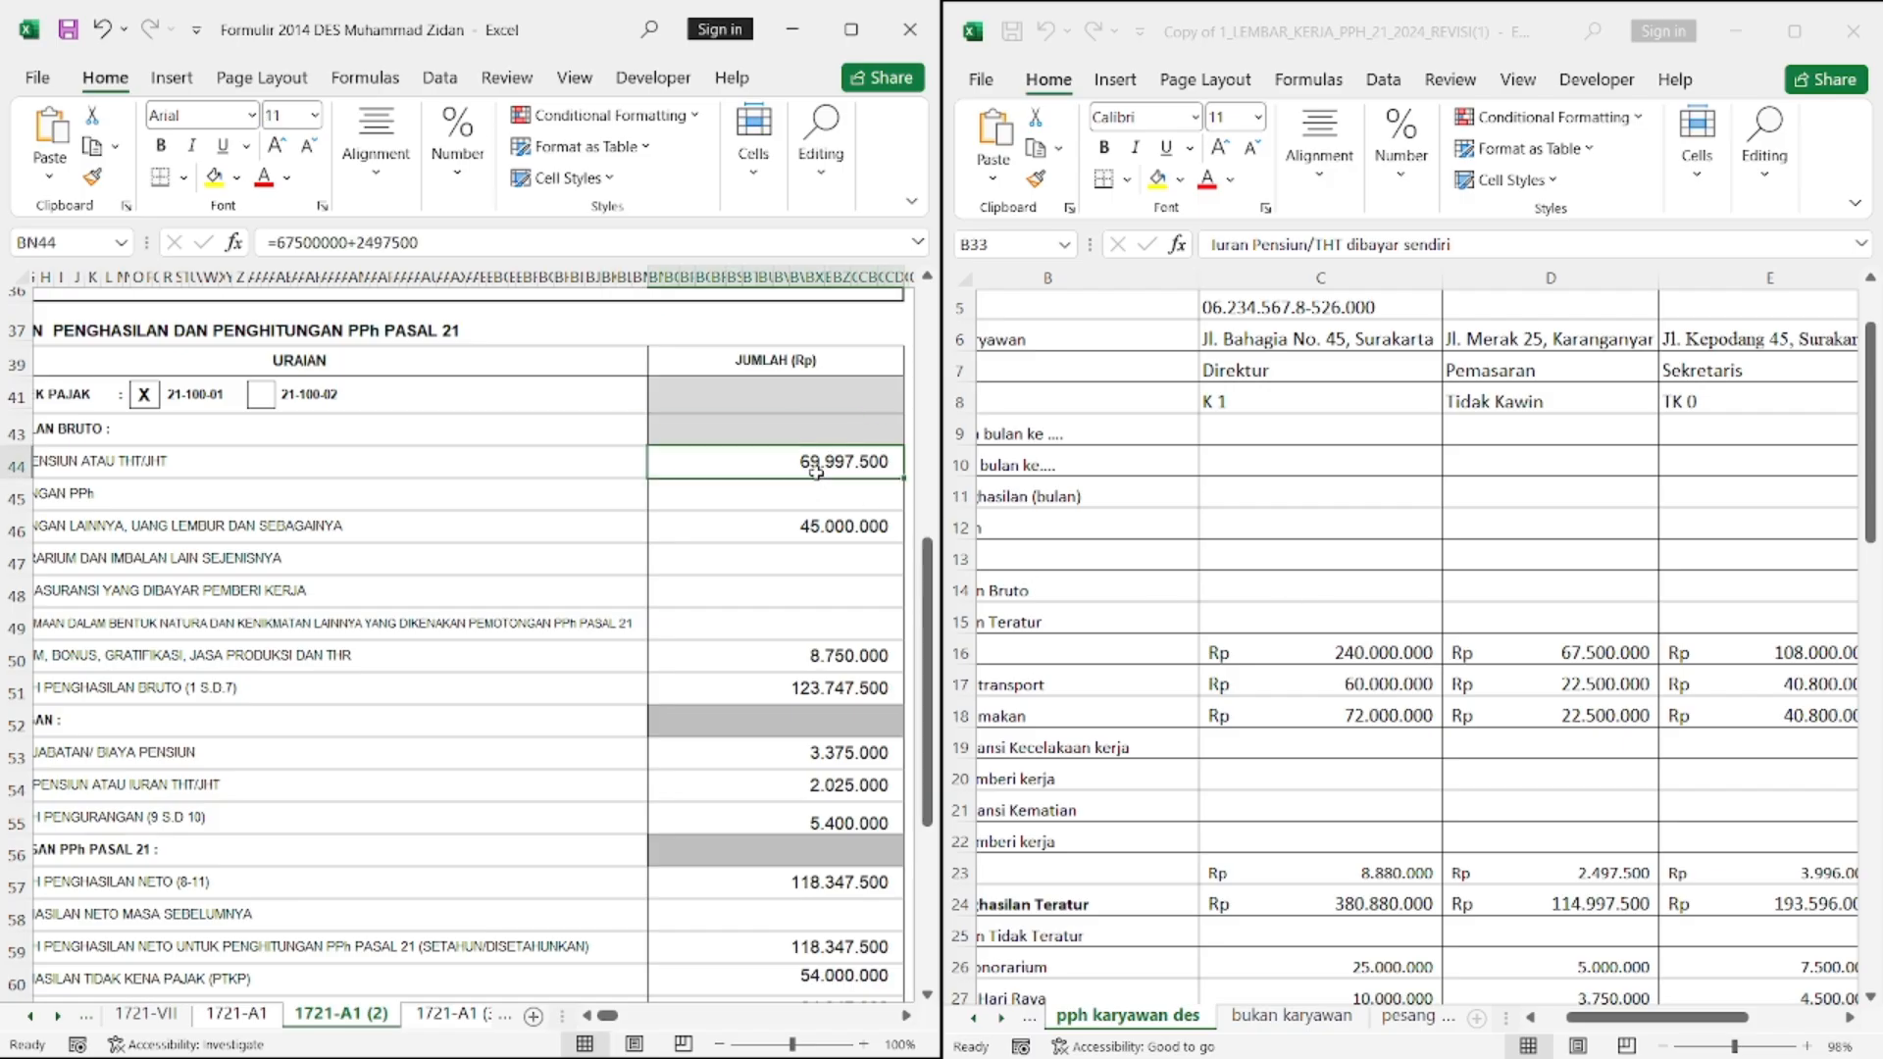
left_click(1519, 654)
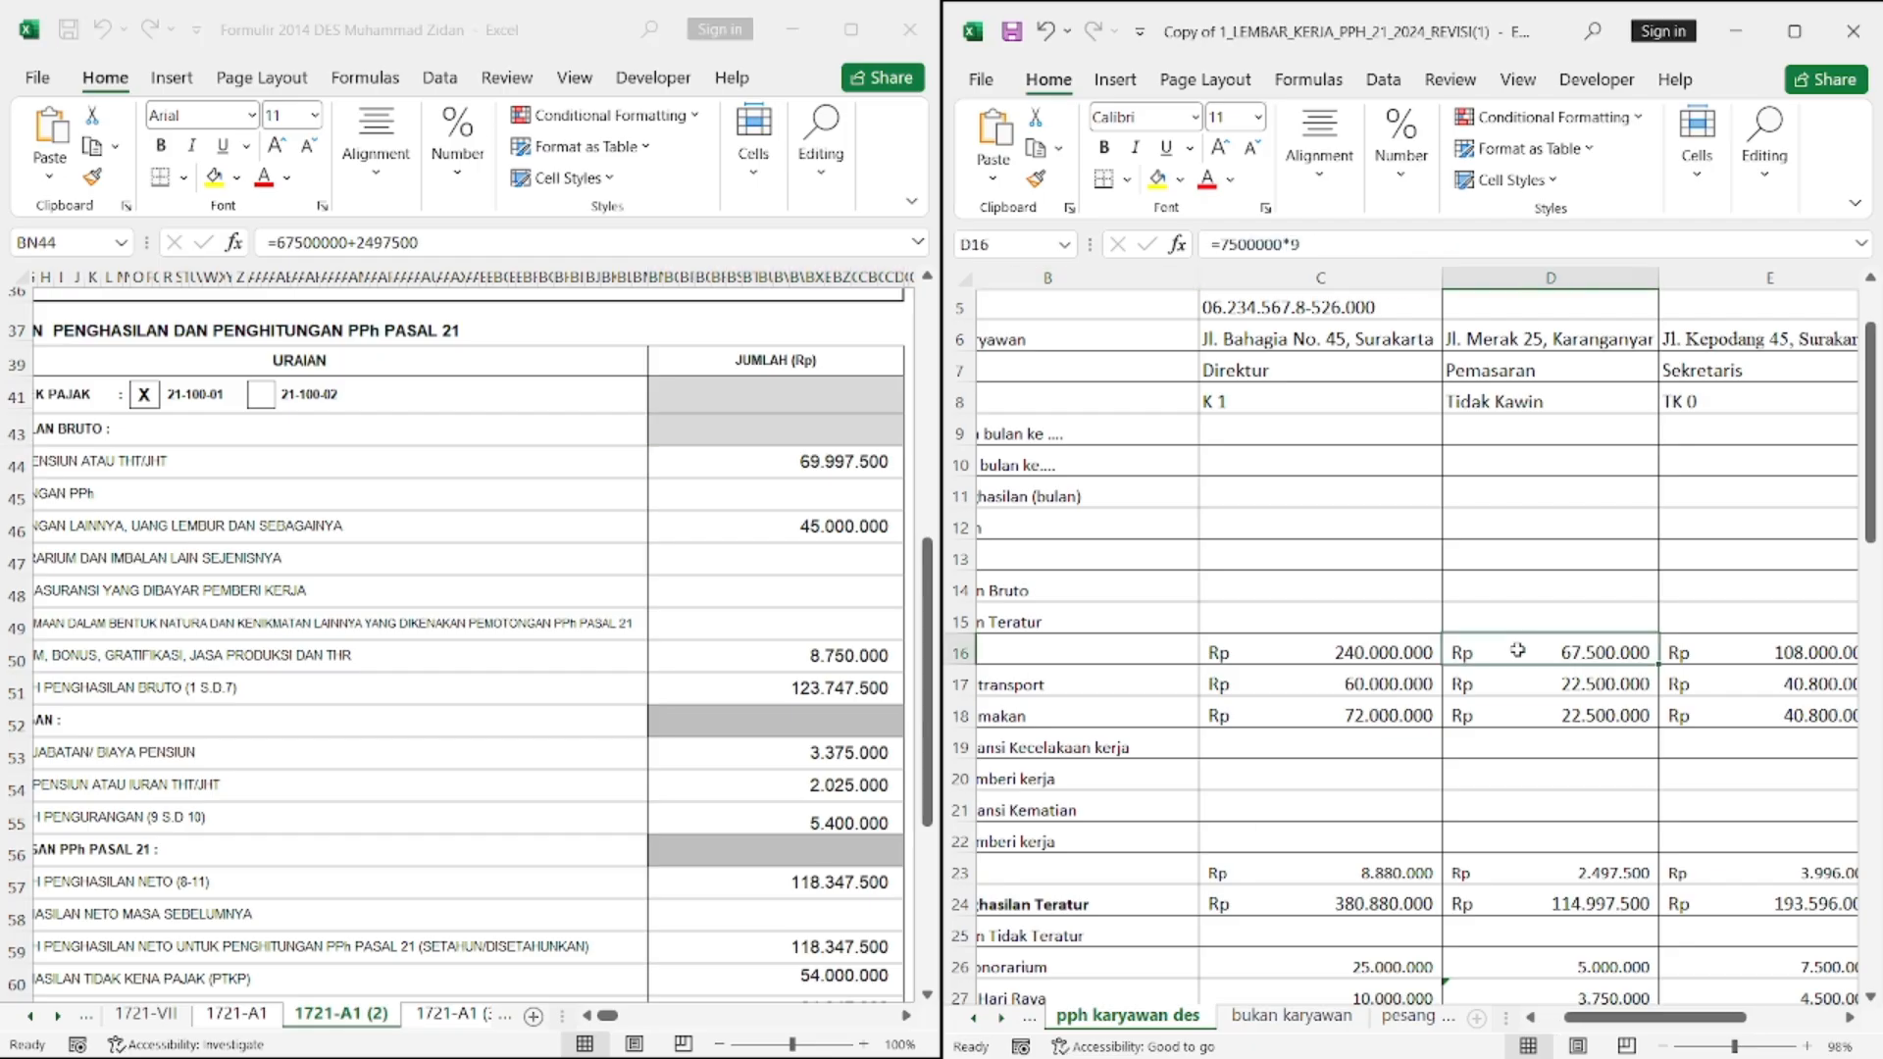
left_click(1556, 881)
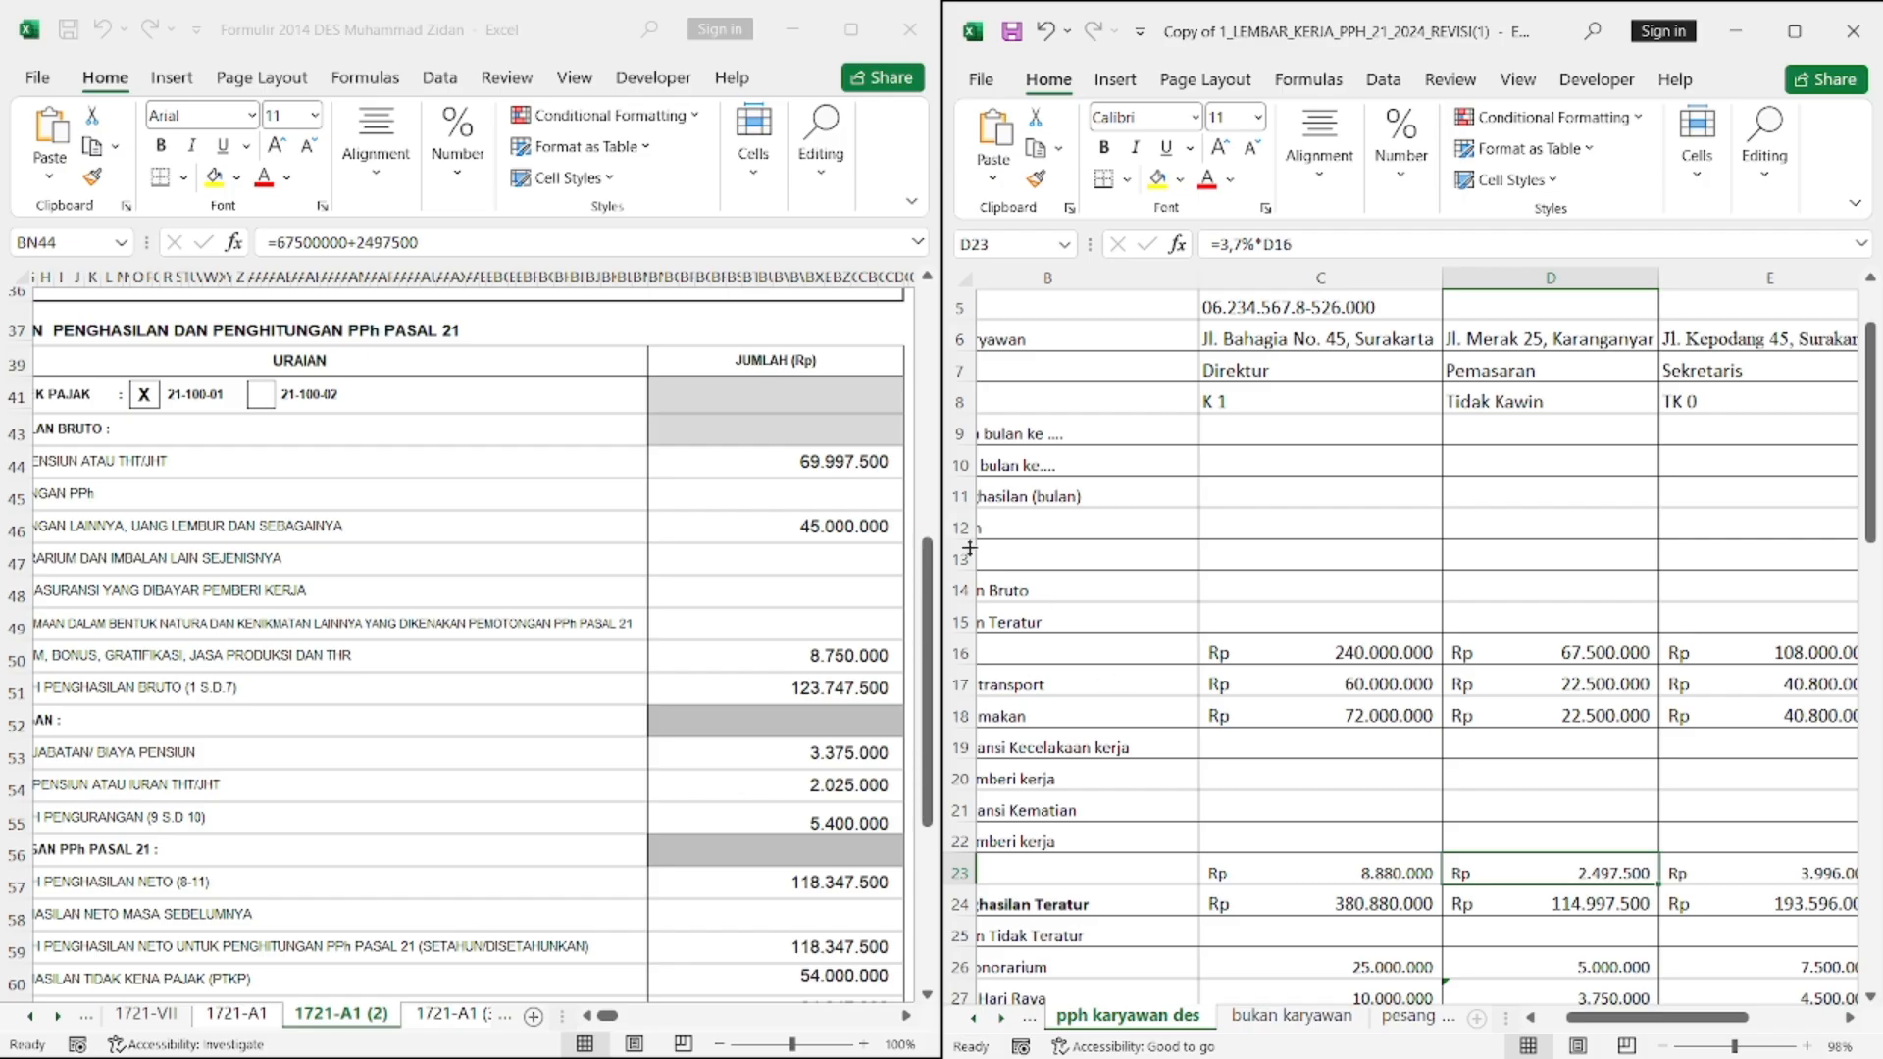
left_click(845, 461)
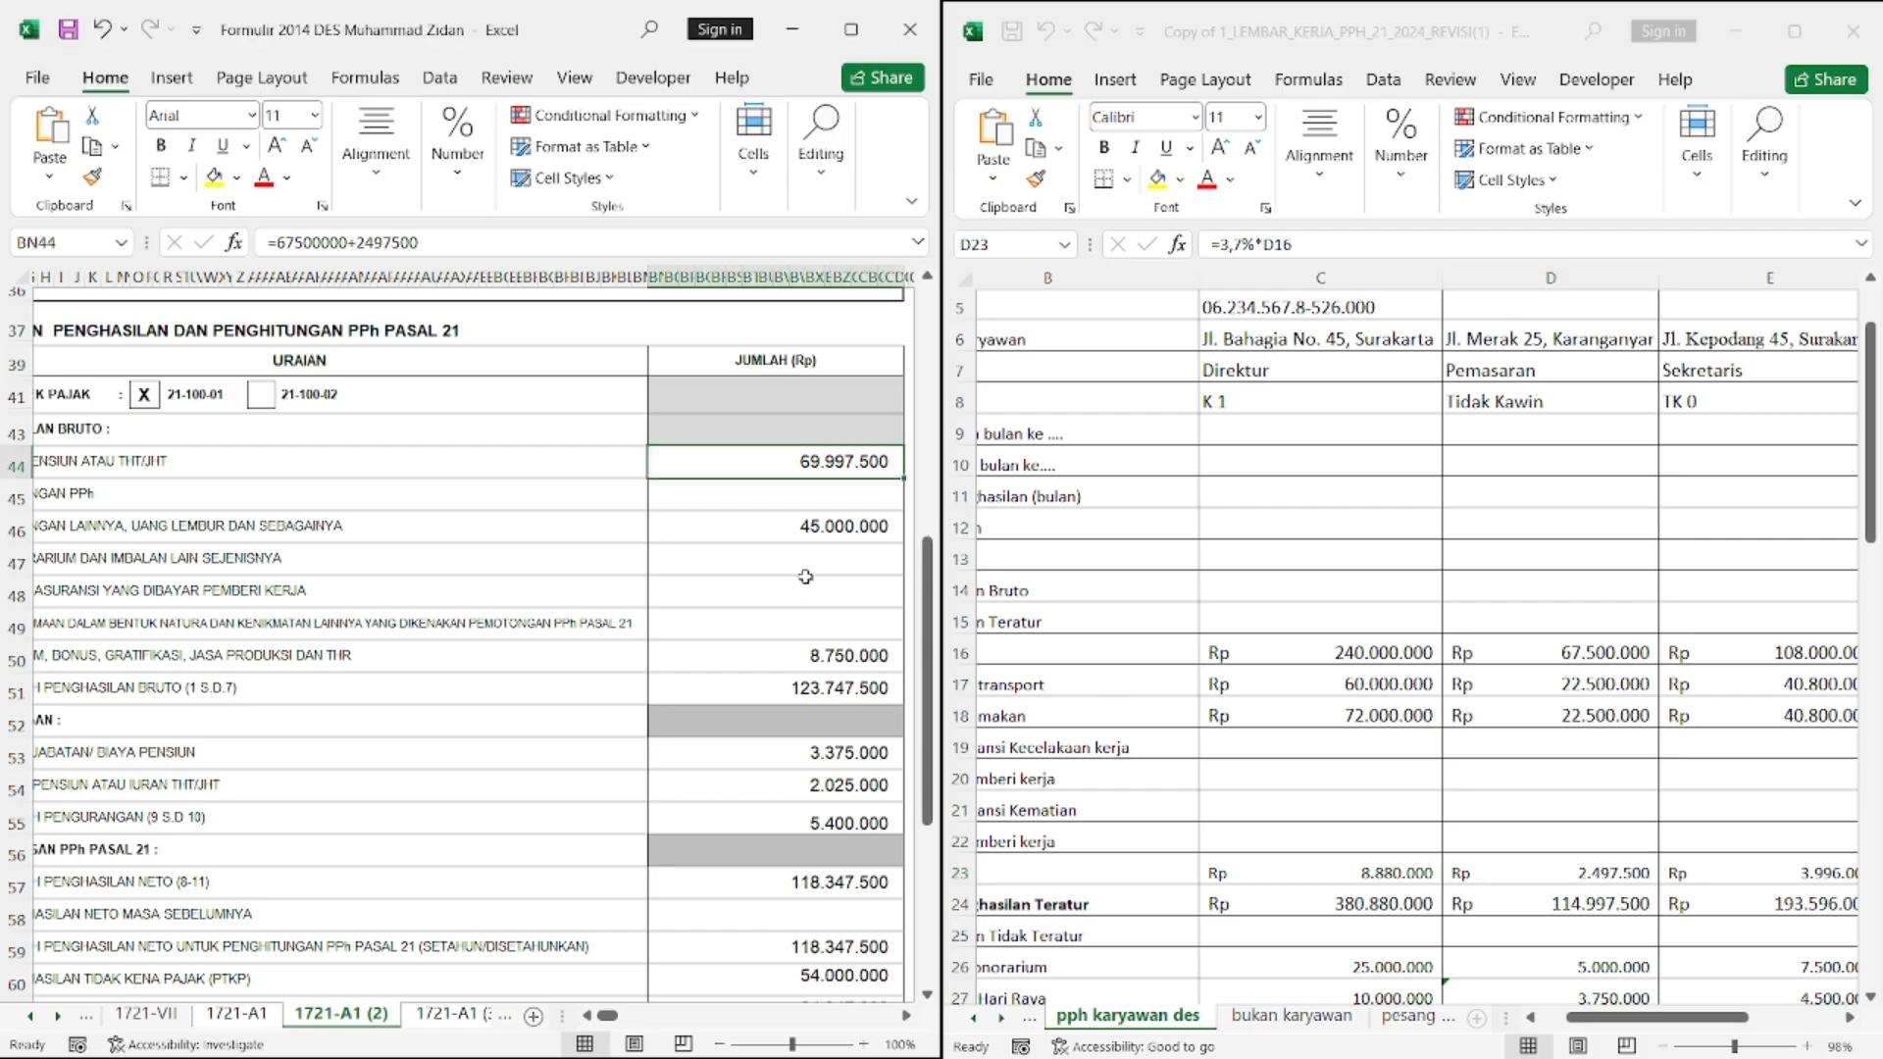
Inspect the second form's entries for line 3, Tunjangan Lainnya, and line 7, Tantiem, Bonus and THR
scroll(805, 577, "left", 1)
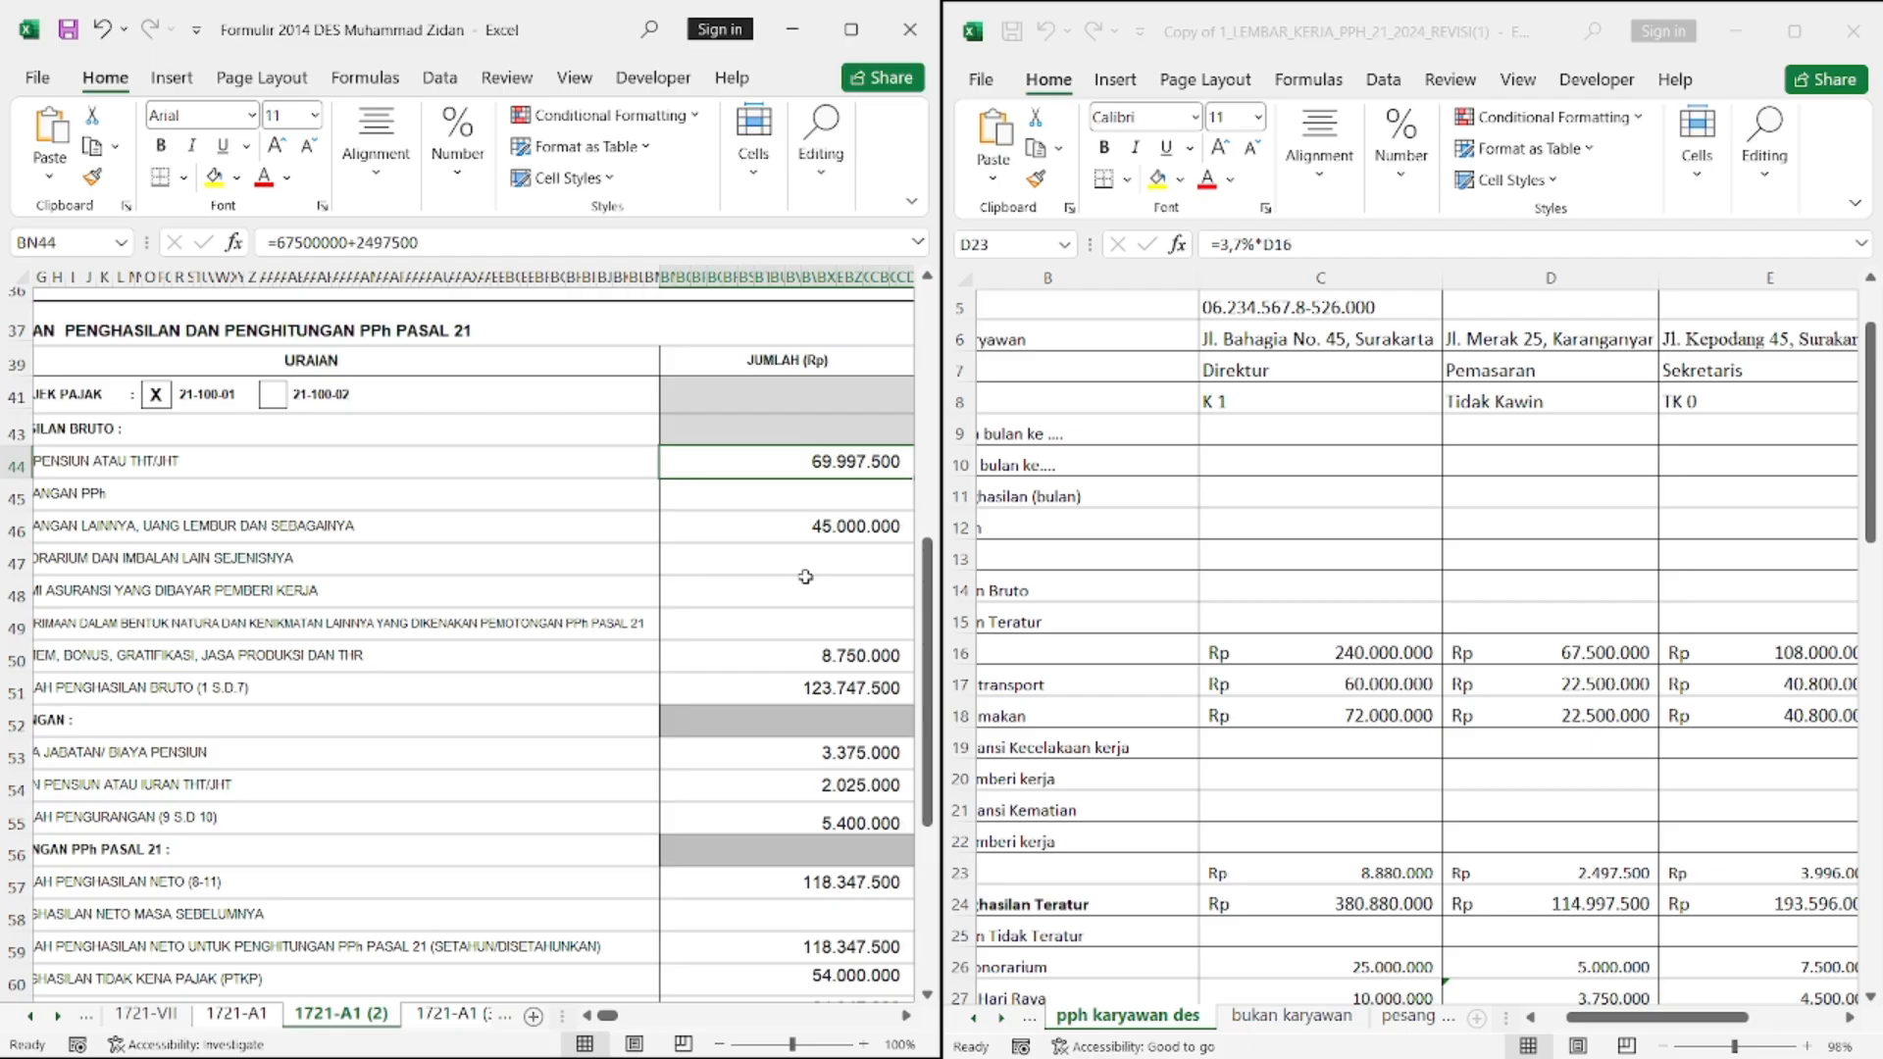
scroll(805, 576, "left", 3)
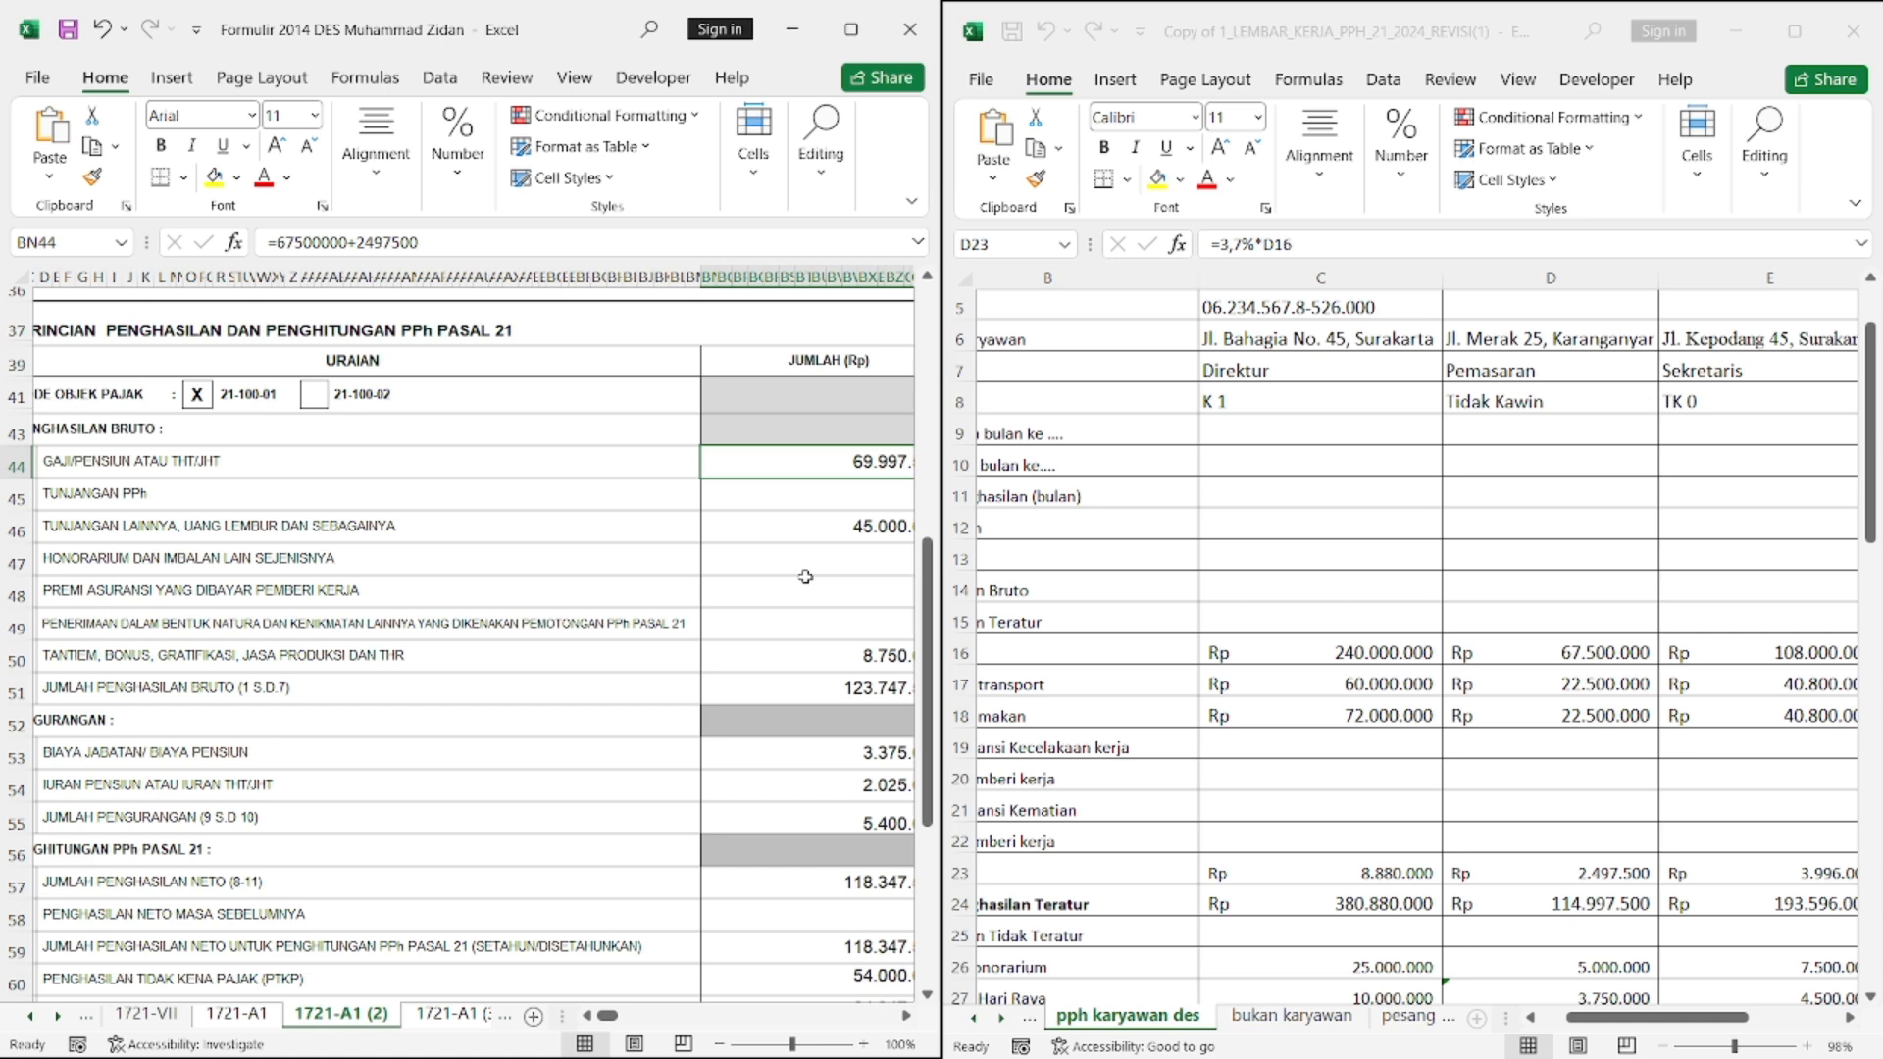
scroll(805, 577, "down", 1)
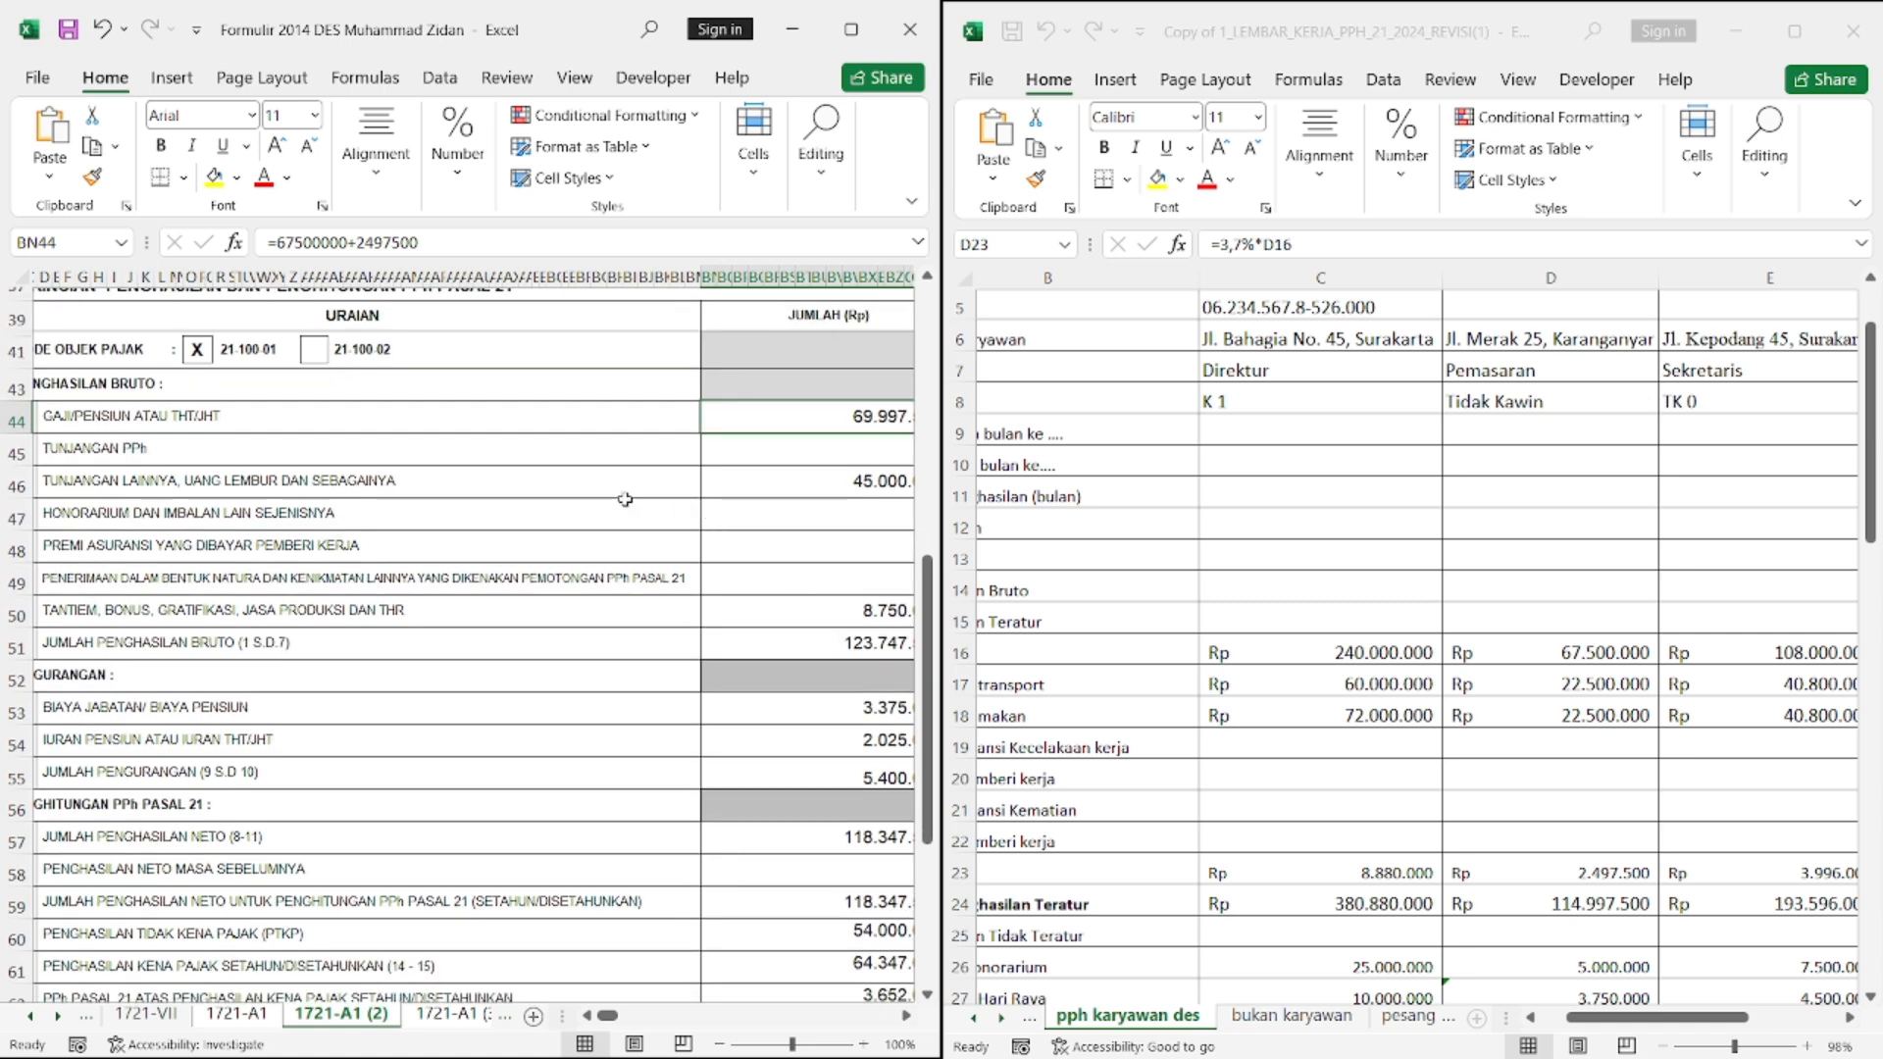
left_click(841, 493)
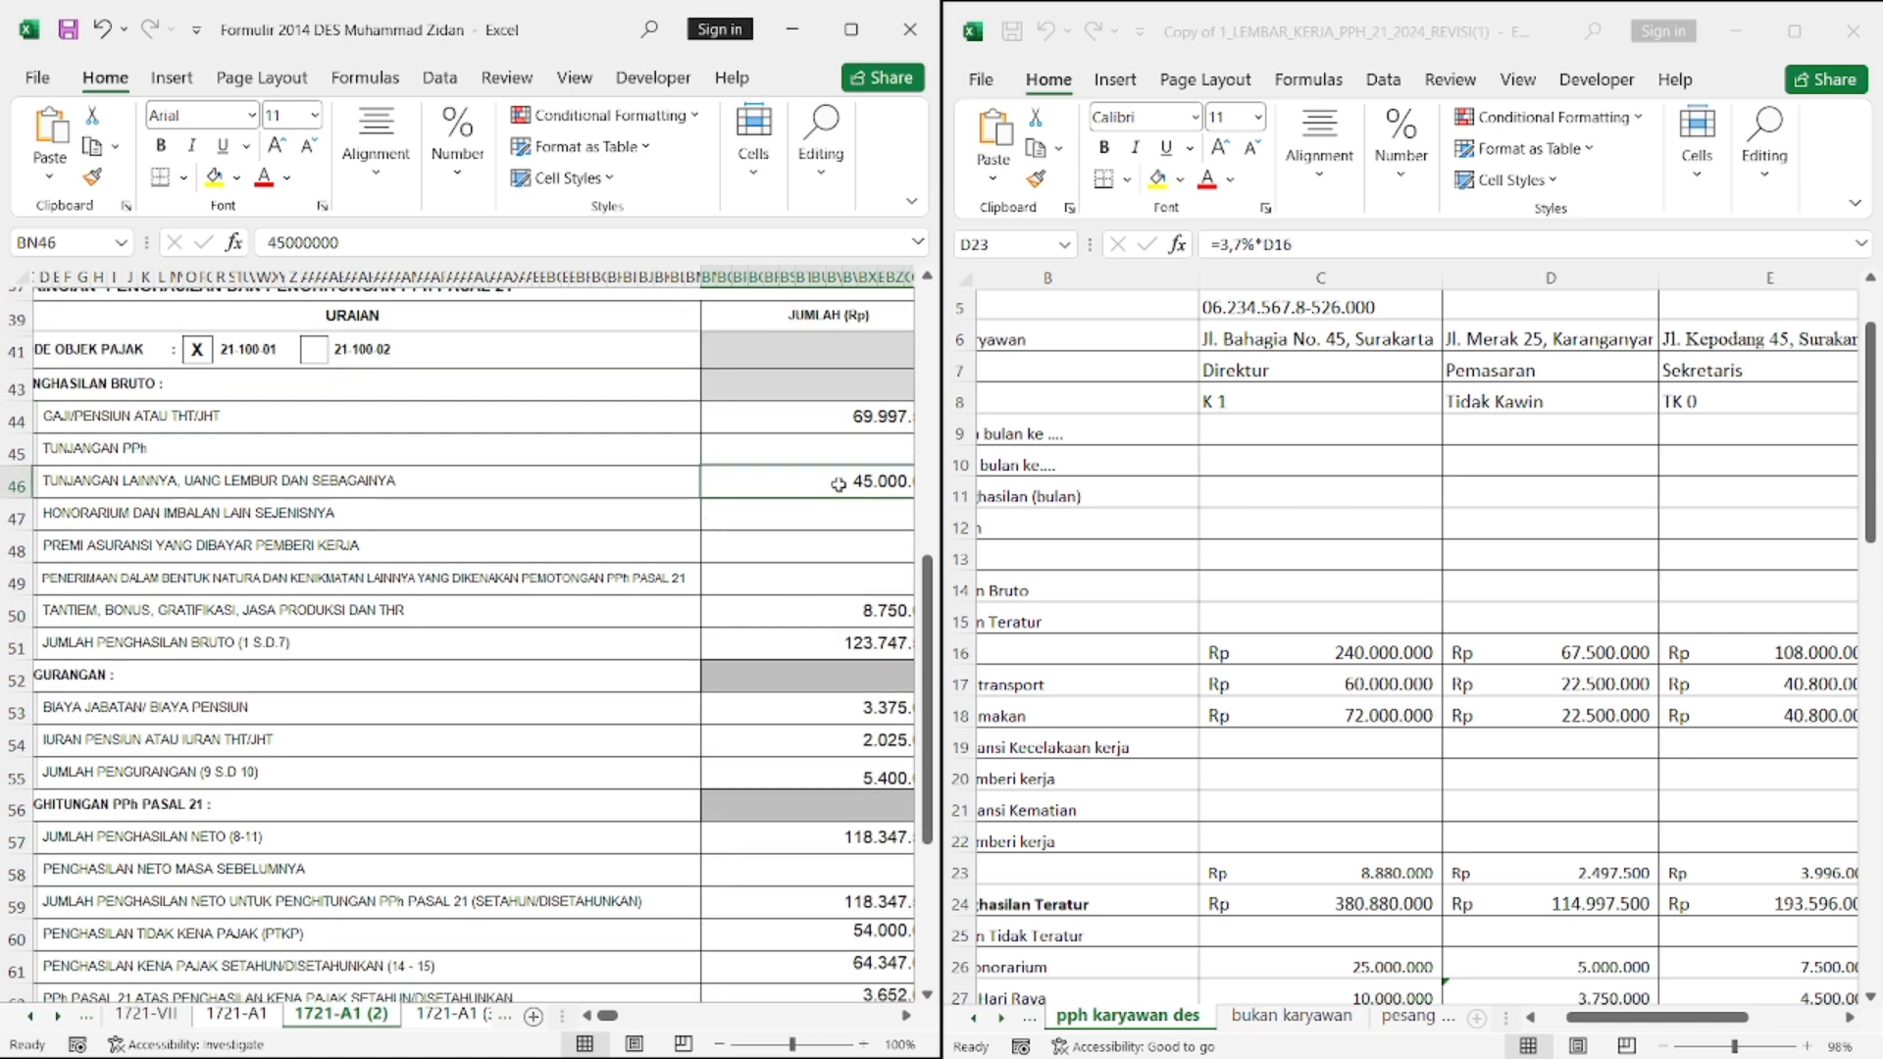
scroll(804, 559, "right", 1)
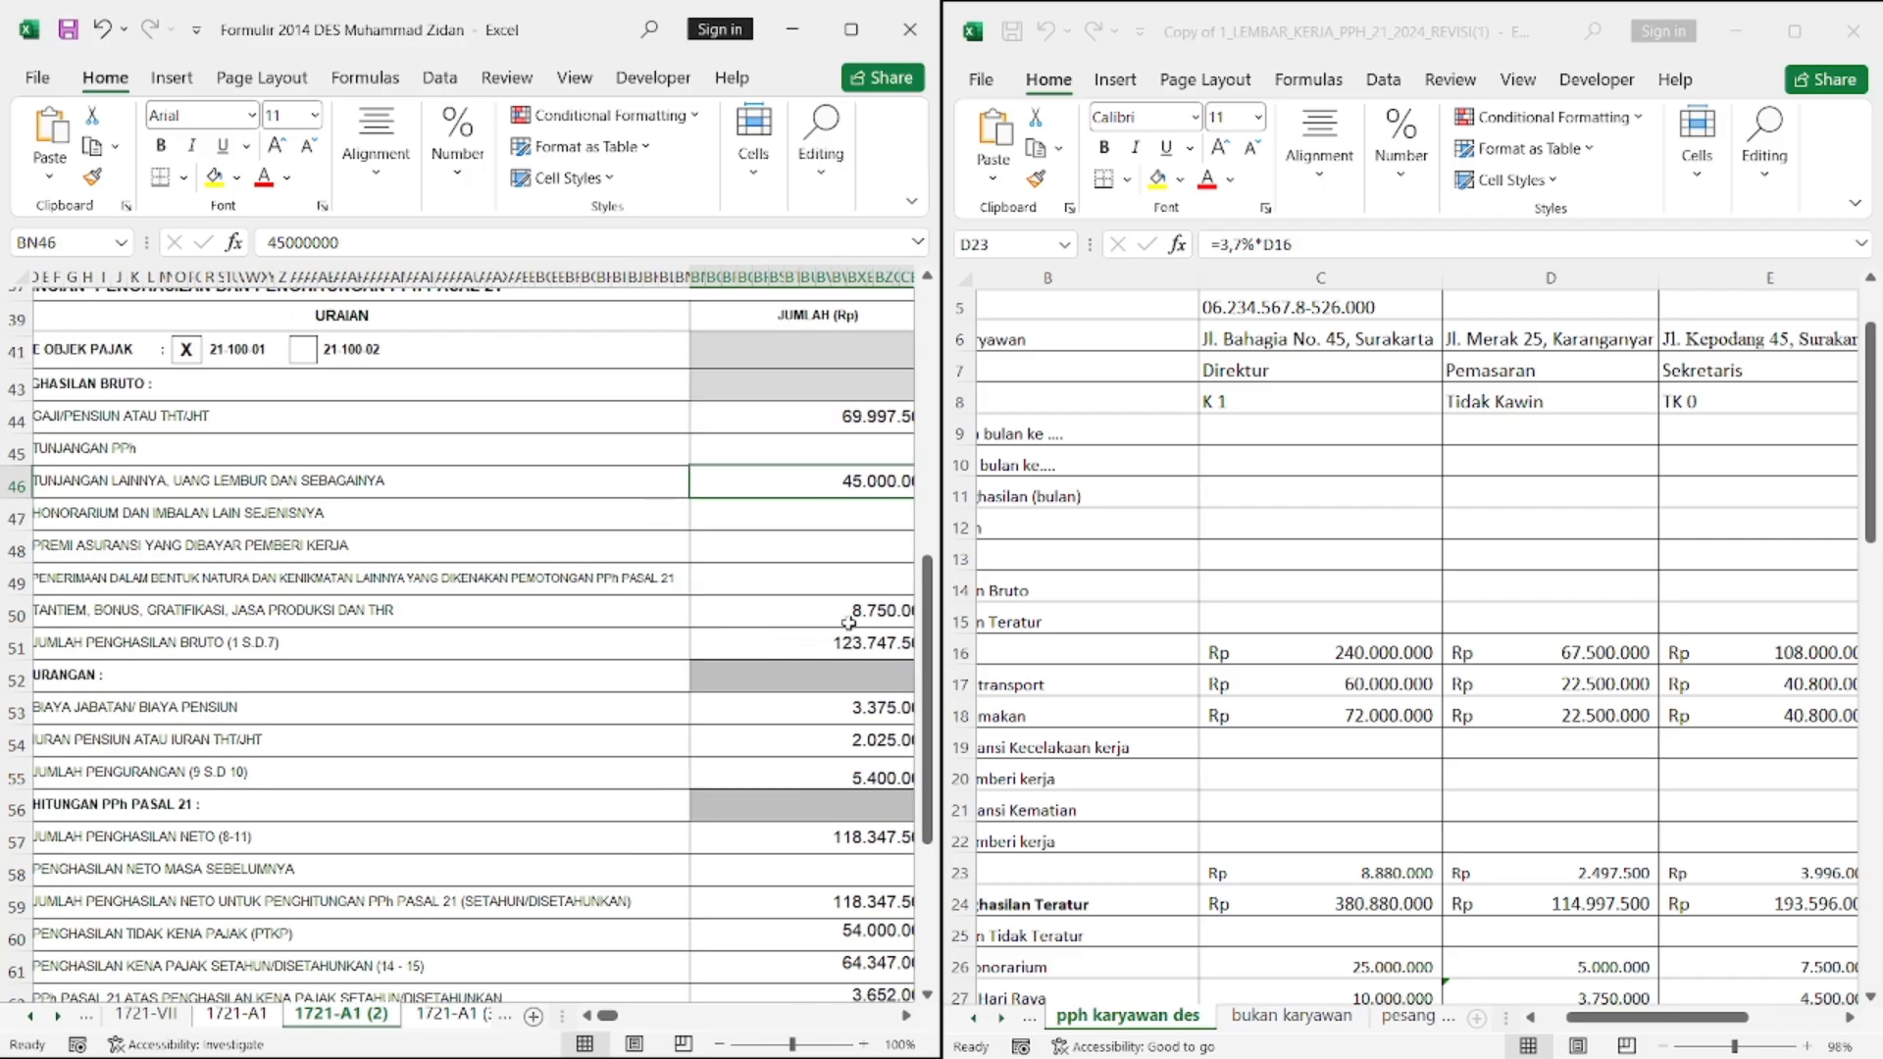
left_click(849, 620)
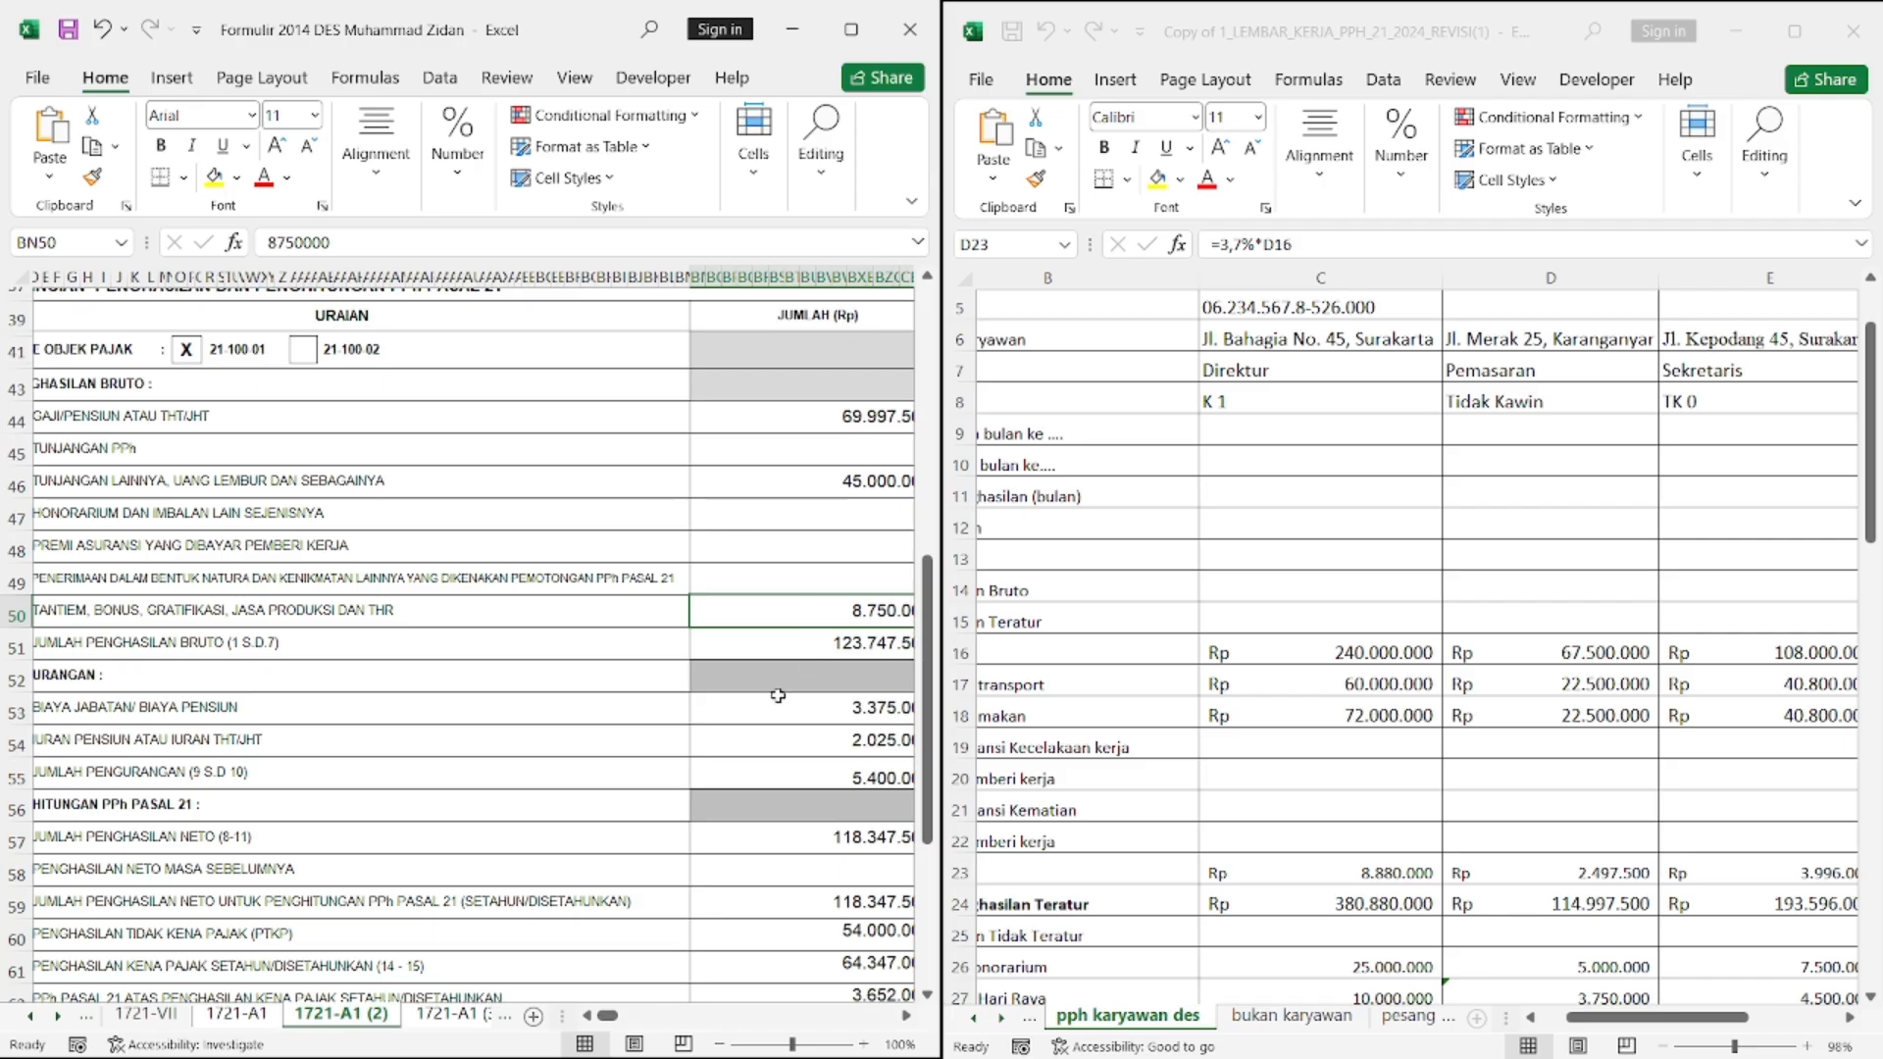
Examine lines 8 to 20 of the second form, from gross income and deductions to PPh 21 withheld, and section C
scroll(777, 695, "right", 1)
scroll(896, 685, "down", 3)
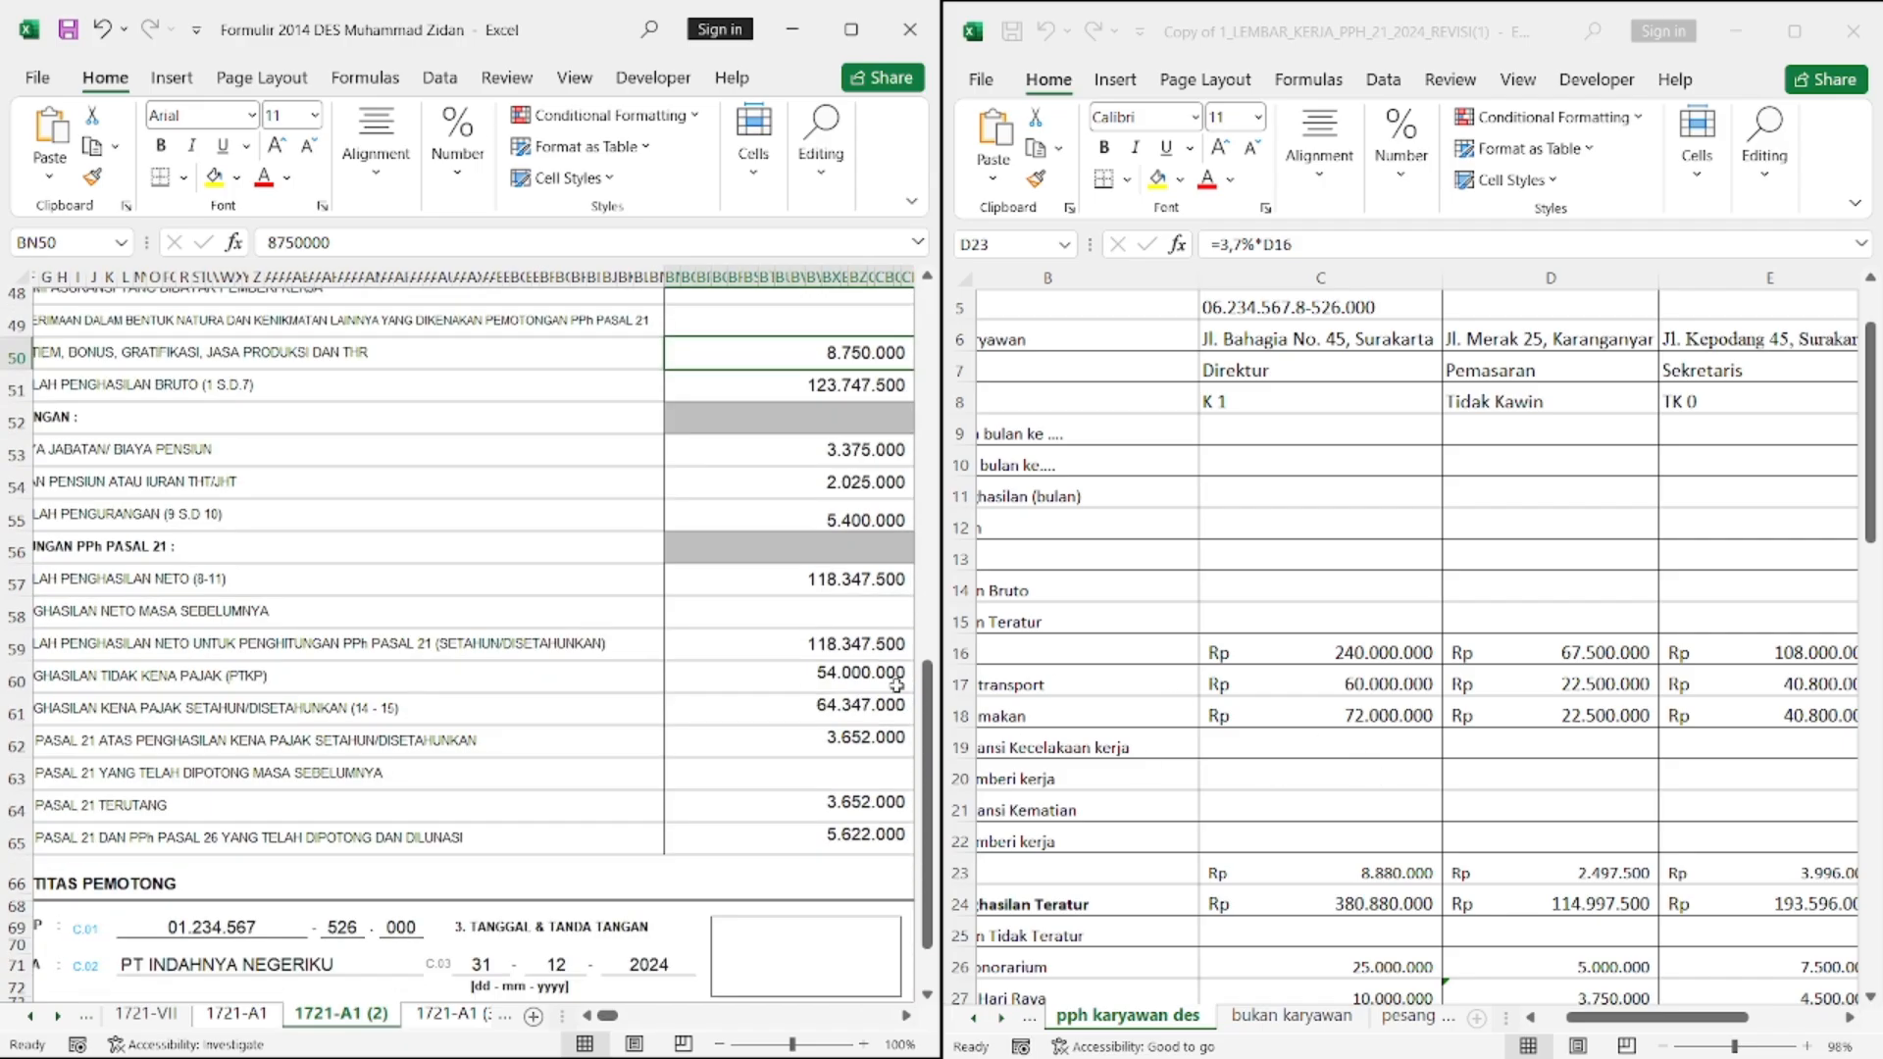
scroll(893, 677, "left", 2)
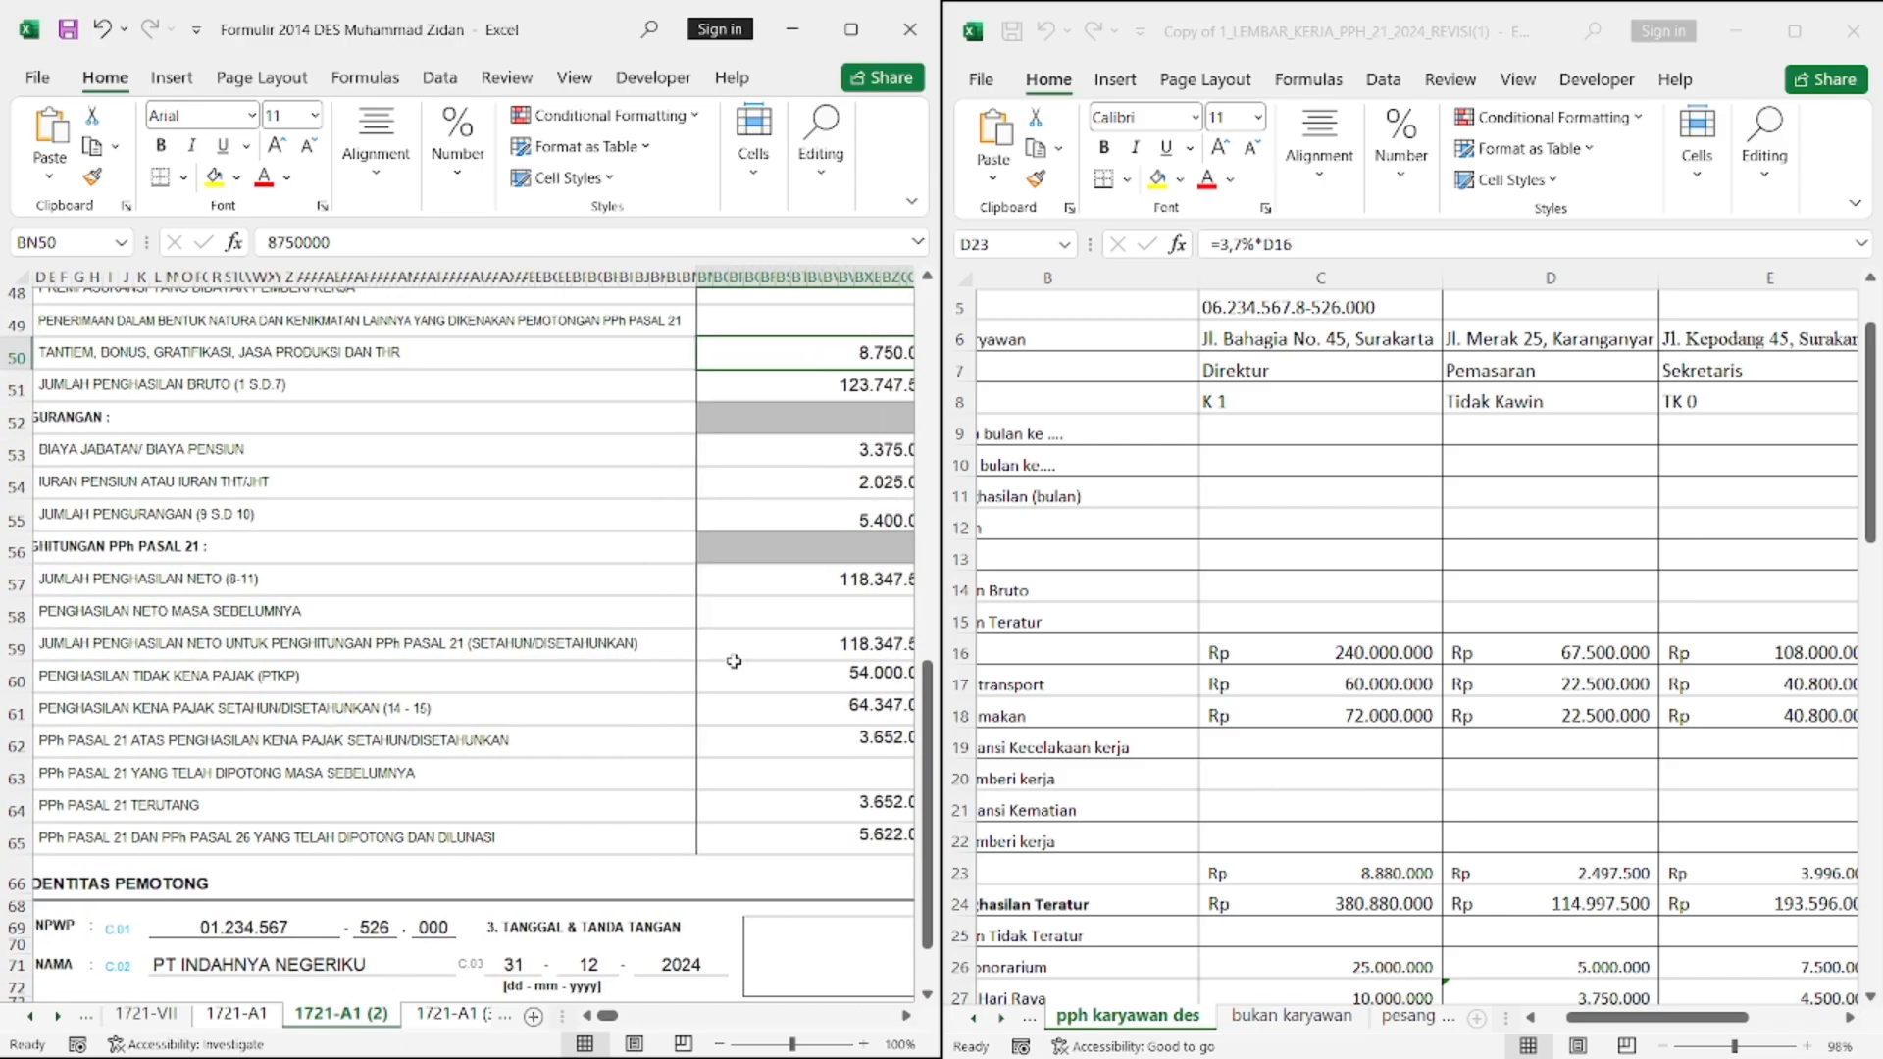
scroll(734, 661, "right", 5)
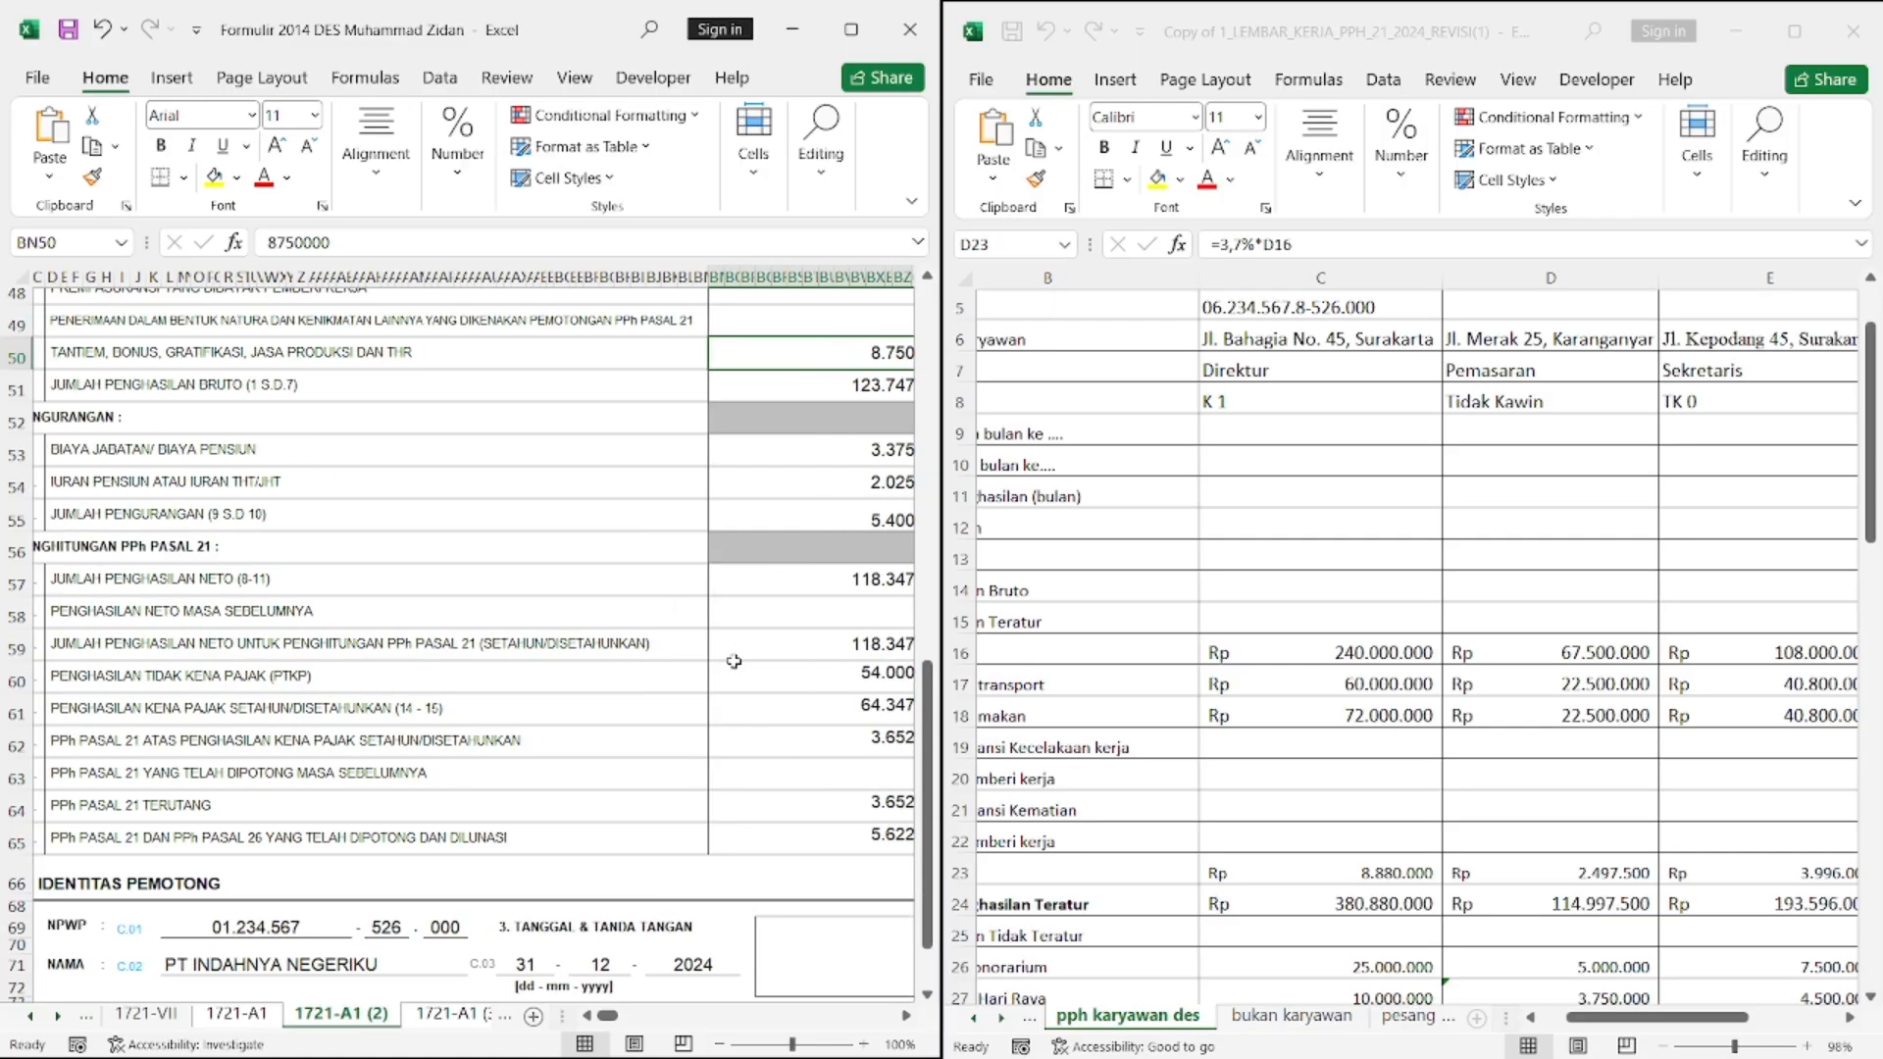
scroll(734, 660, "left", 4)
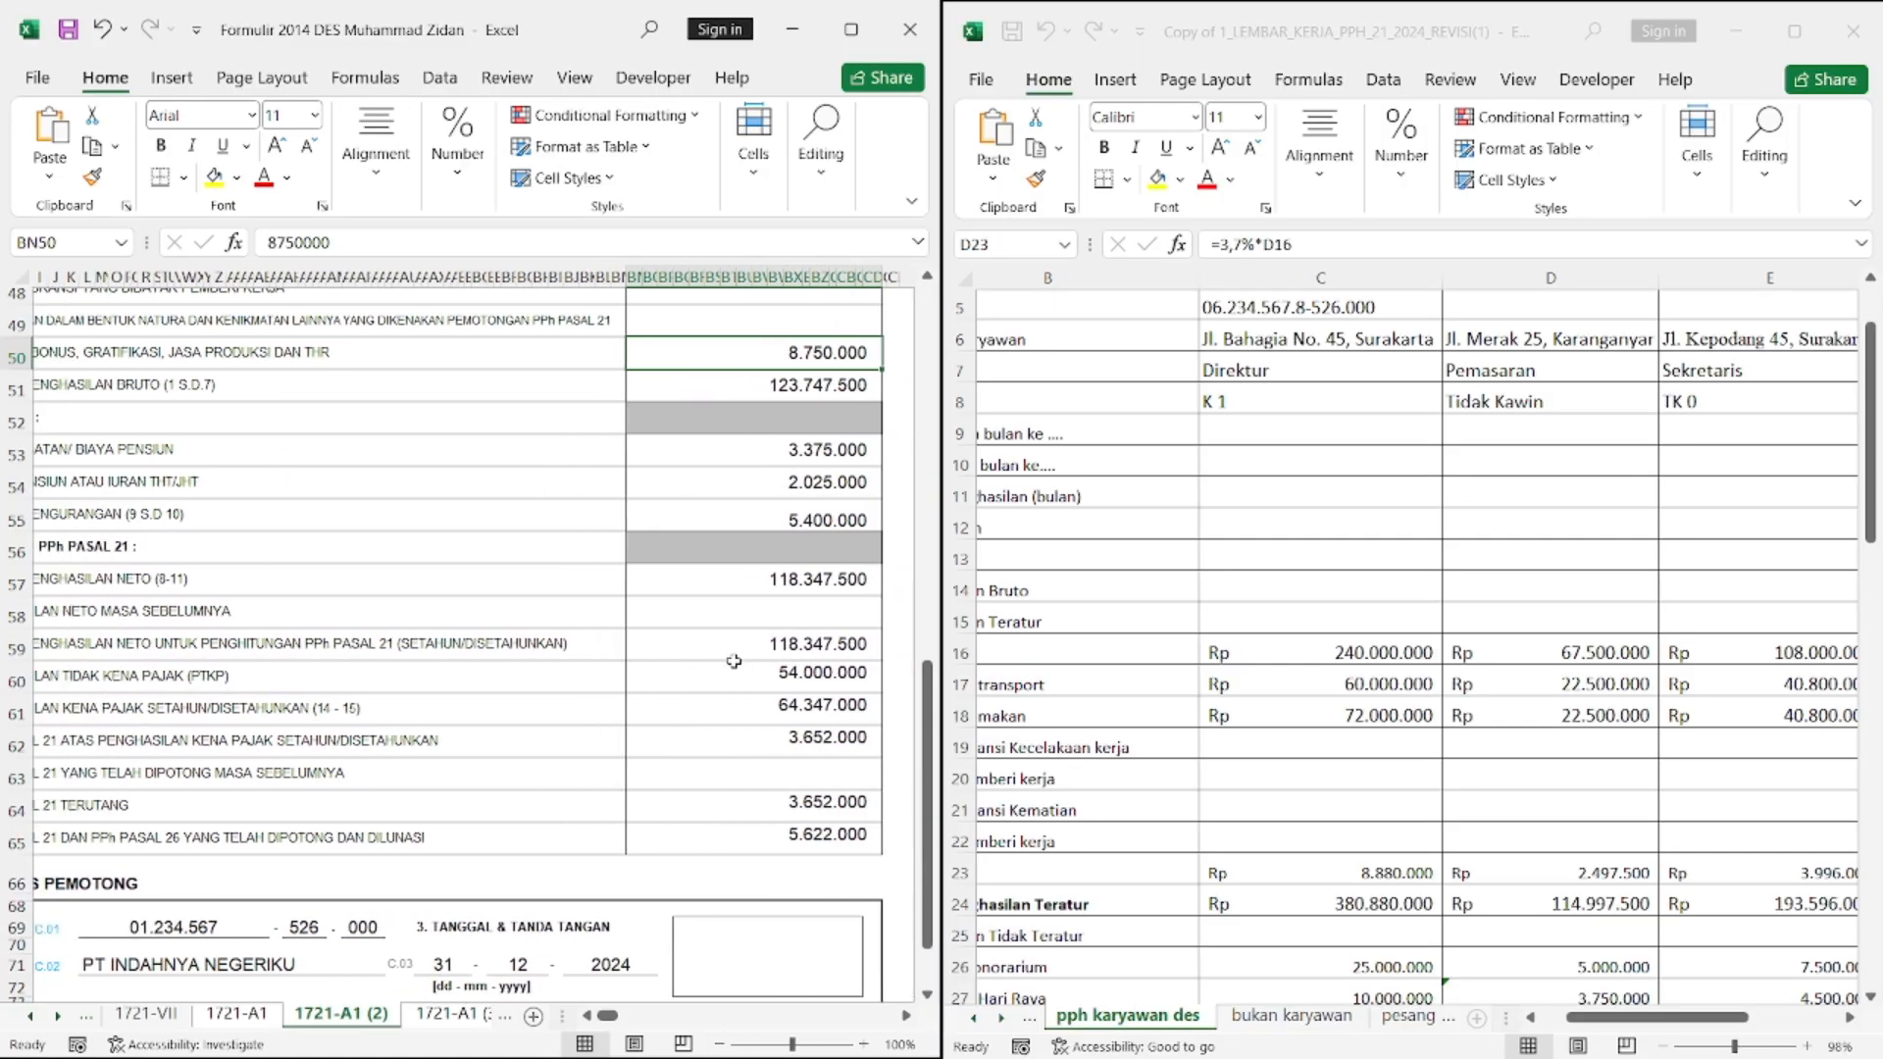
Recheck the second form's section A details, section B amounts and section C withholder identity beside the worksheet's identity and income rows
scroll(733, 661, "up", 9)
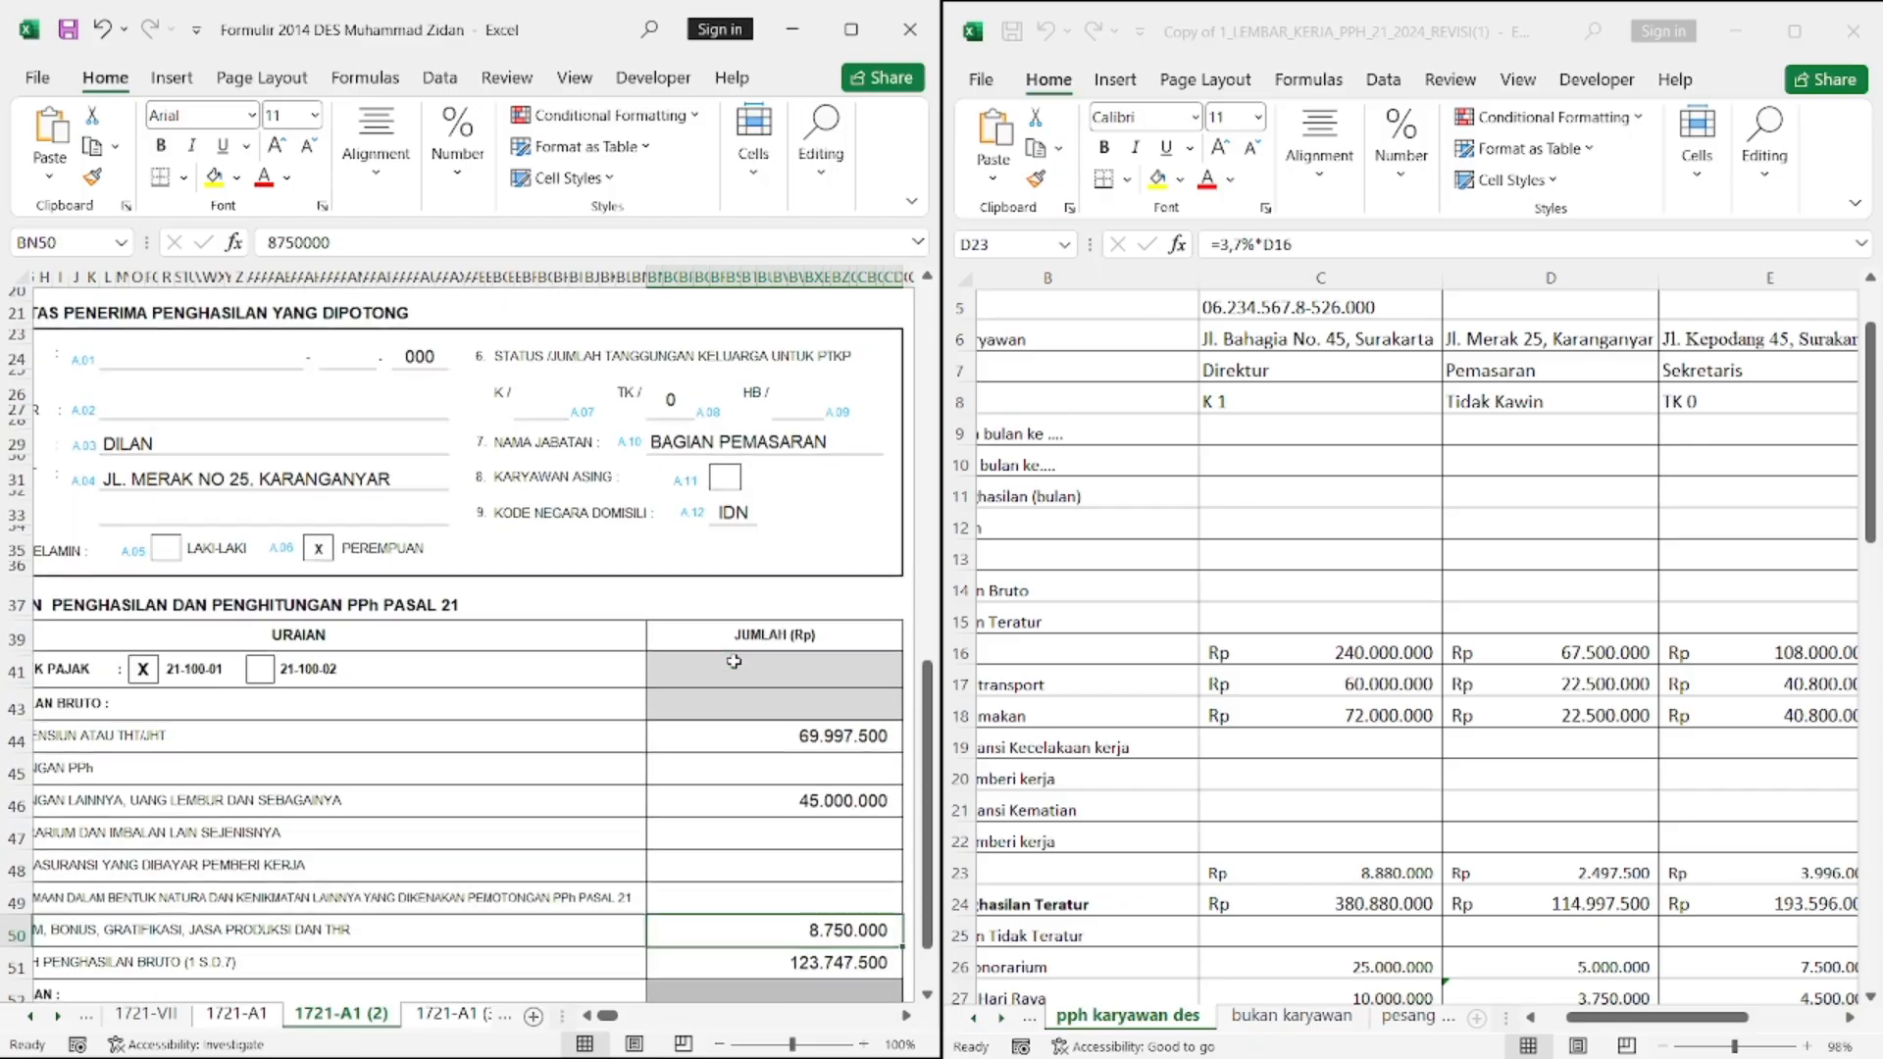
scroll(734, 661, "down", 6)
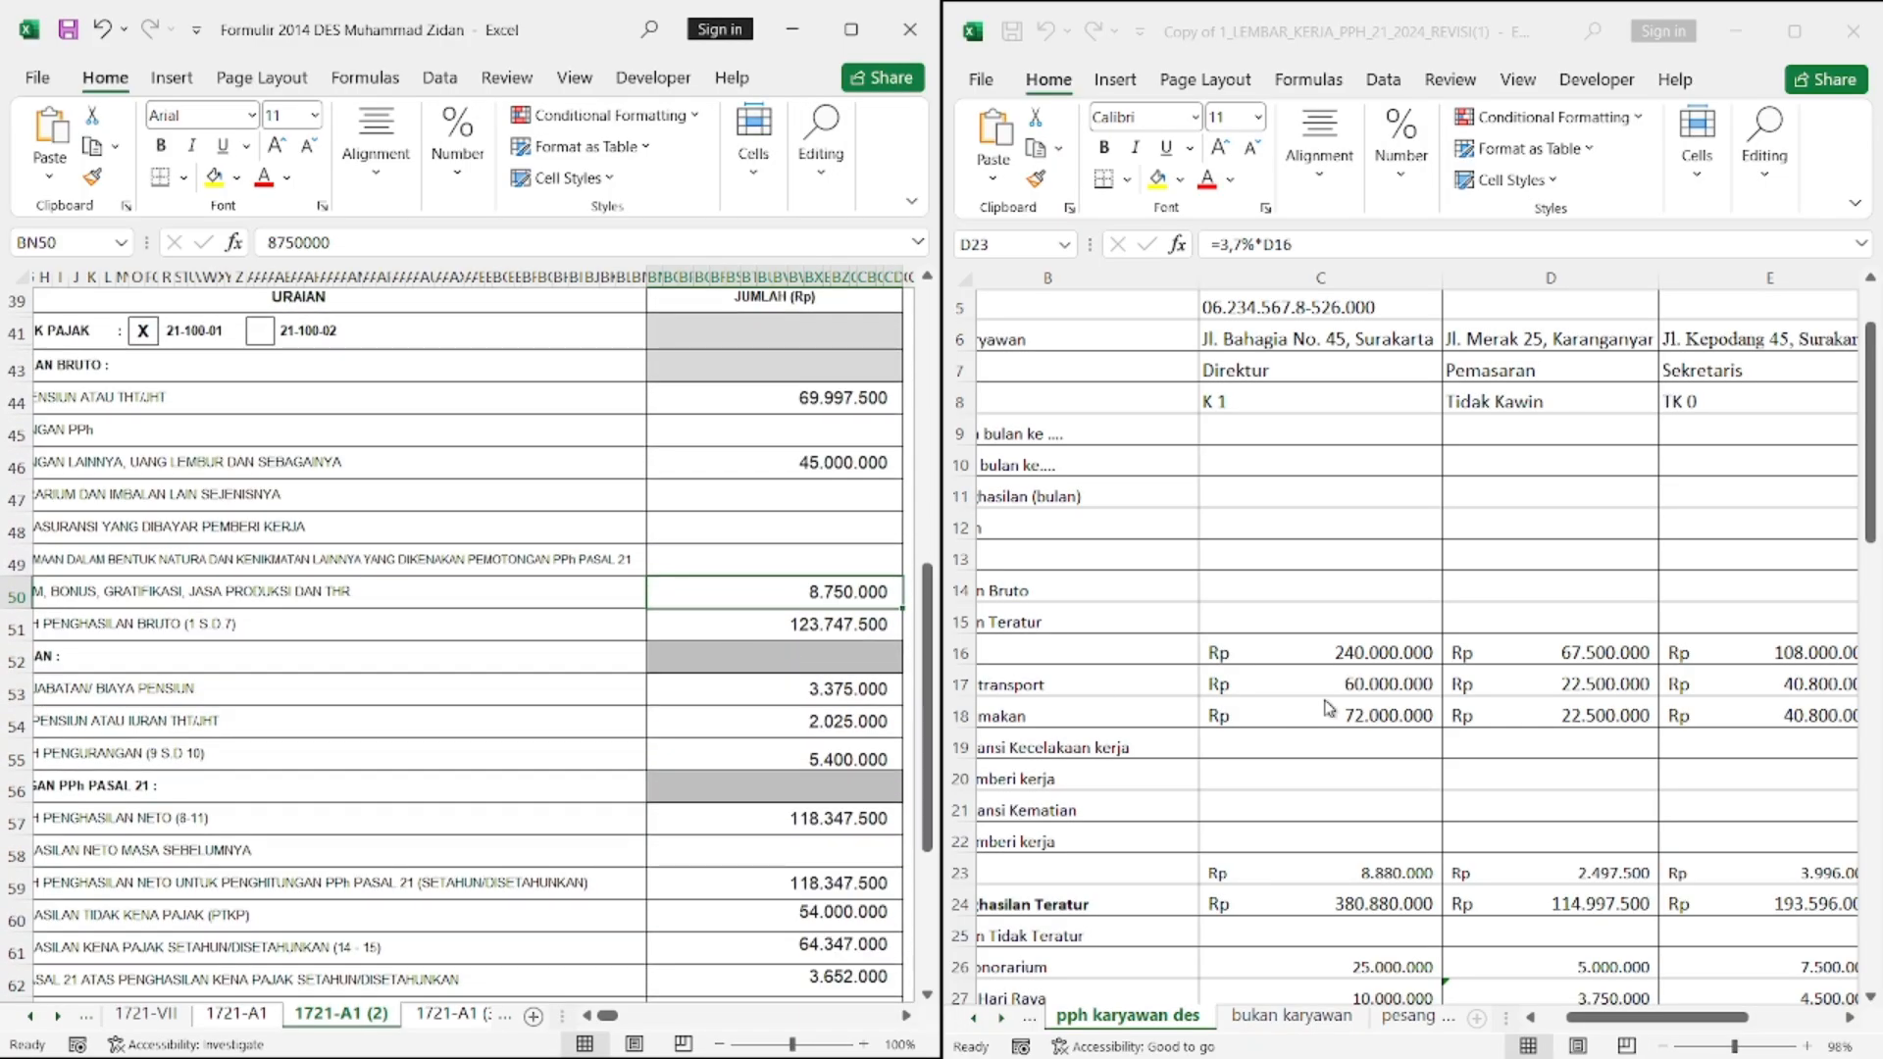
scroll(651, 815, "up", 5)
scroll(1329, 707, "up", 2)
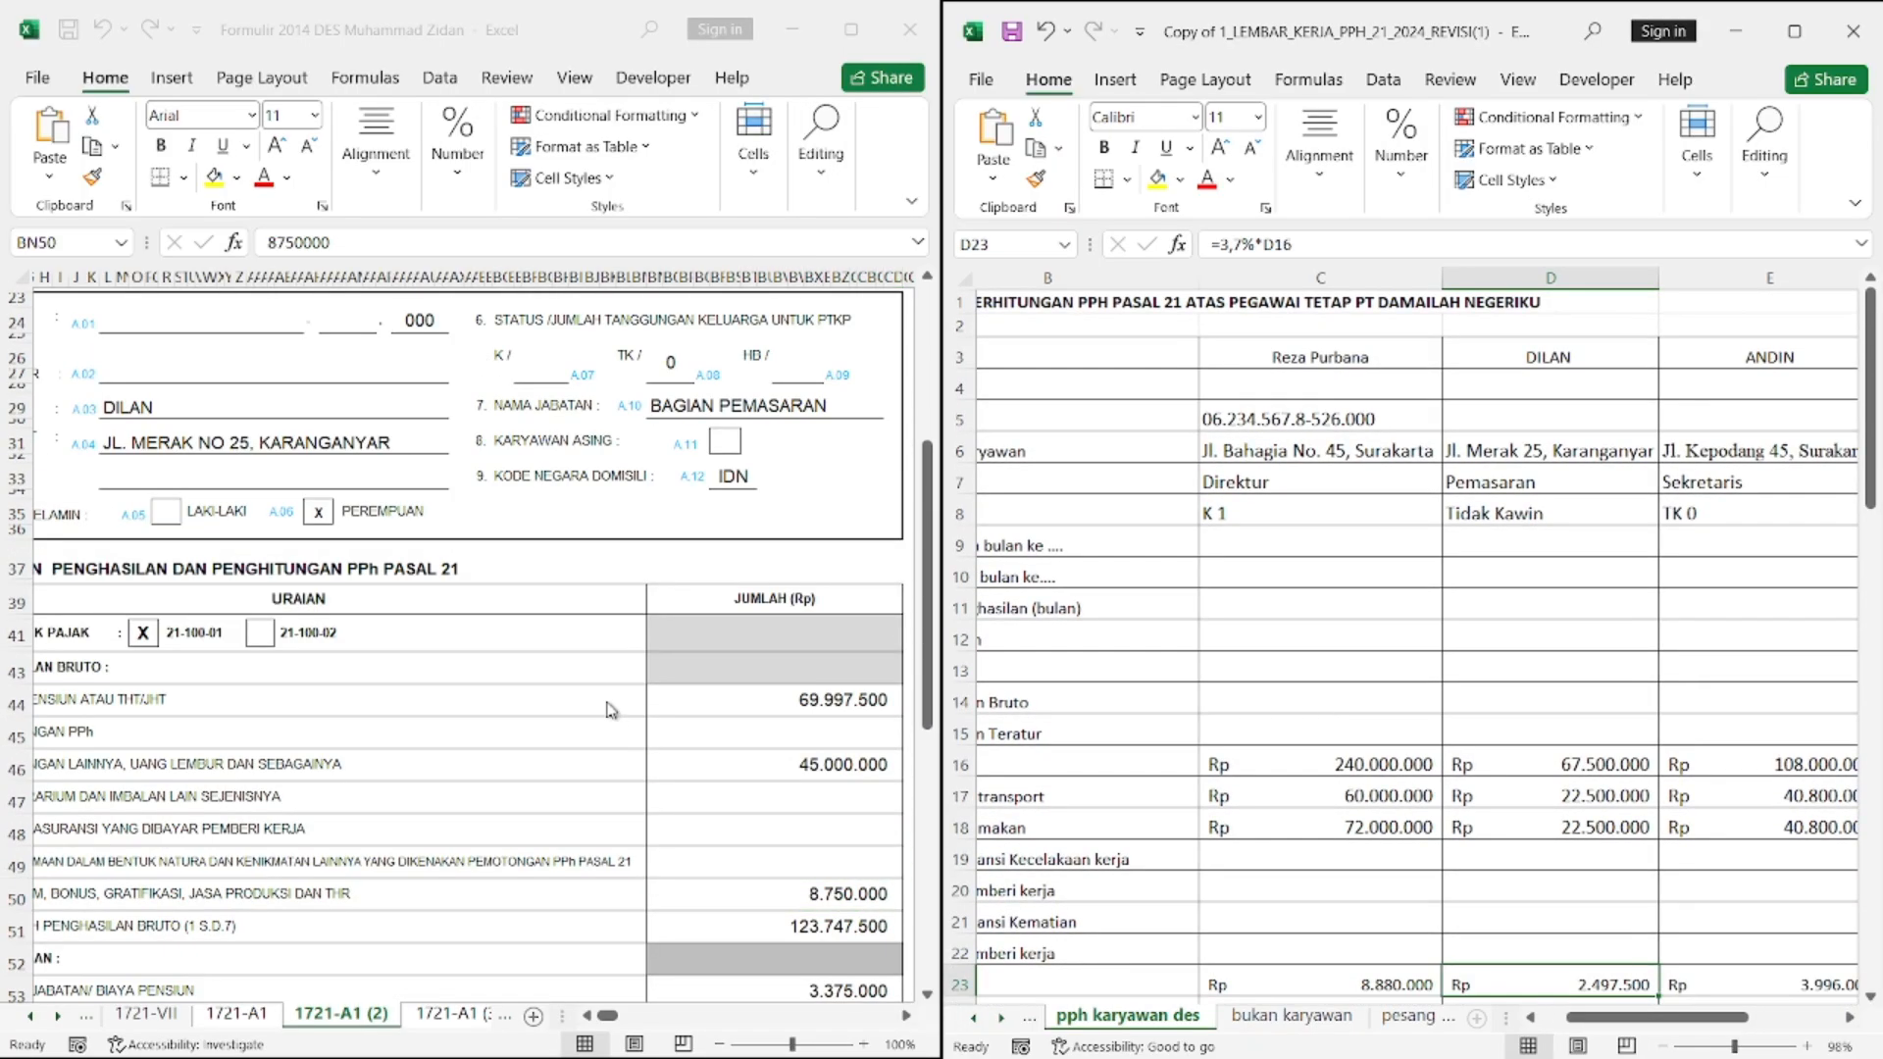
scroll(607, 710, "left", 1)
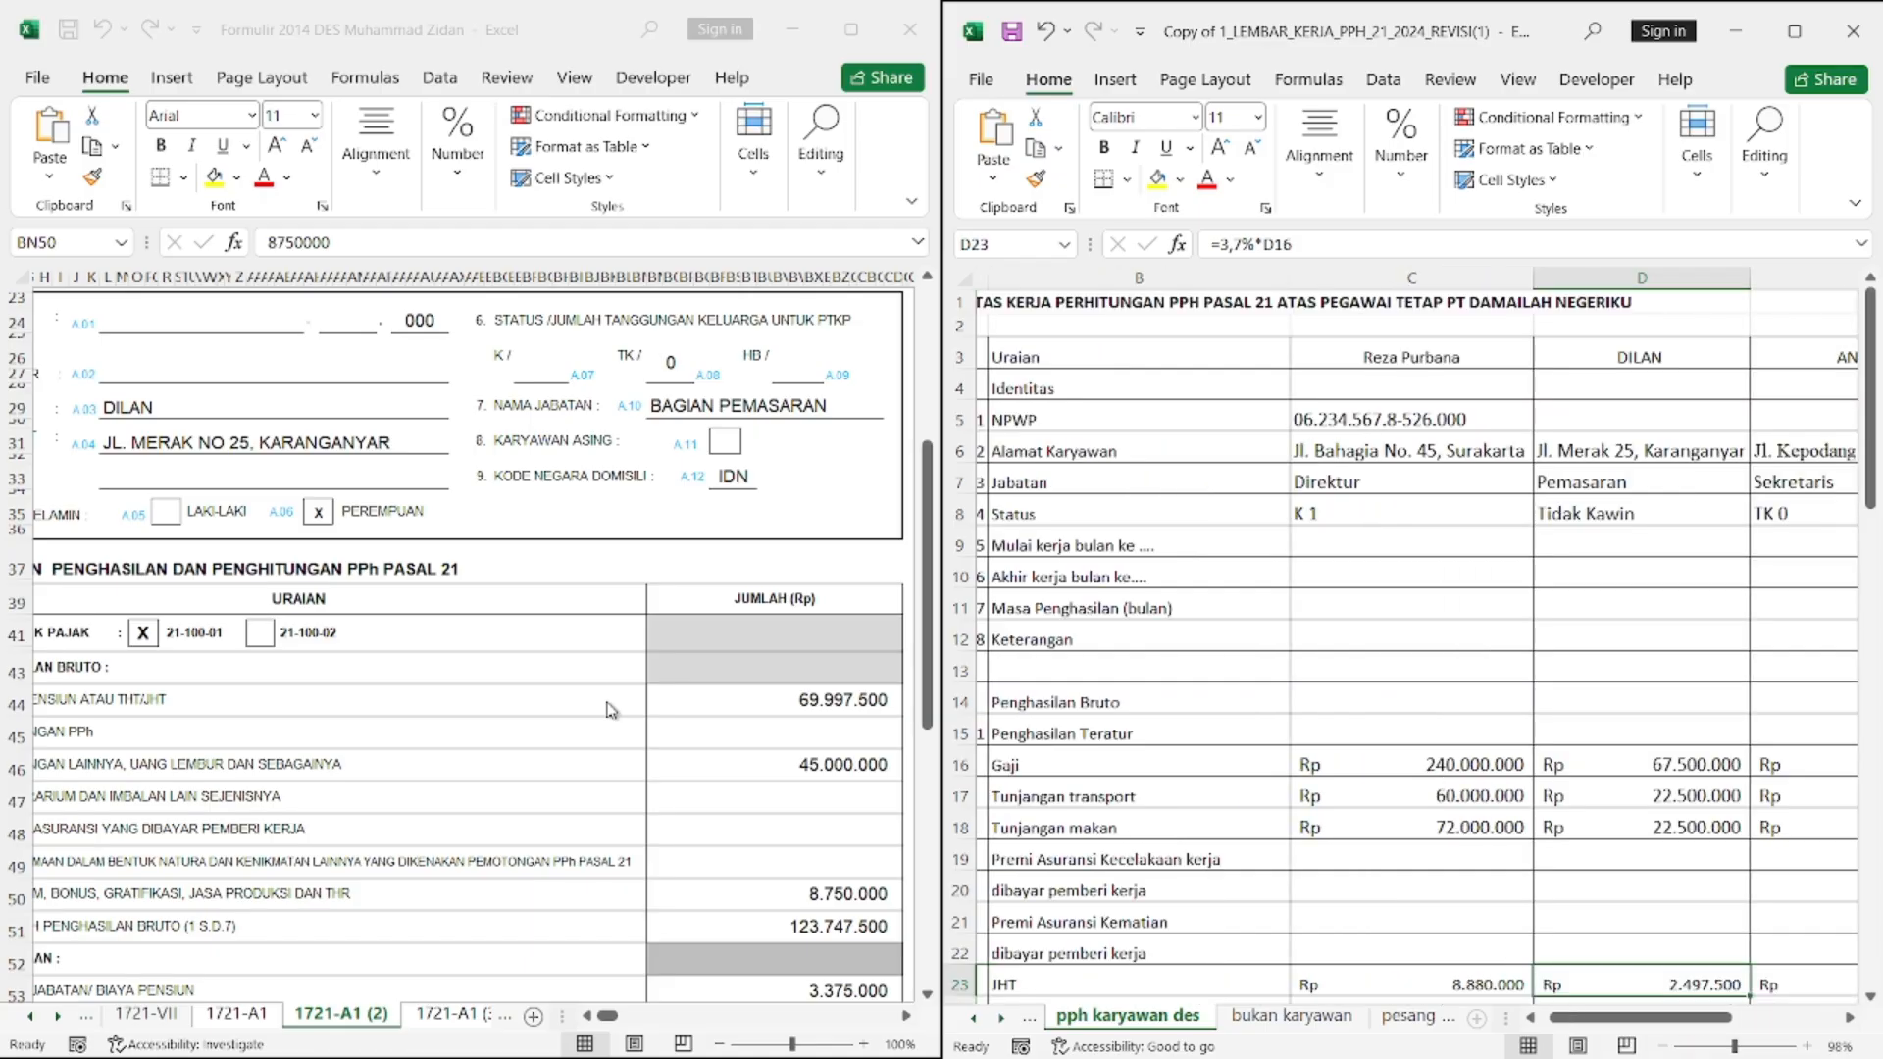
scroll(443, 677, "down", 10)
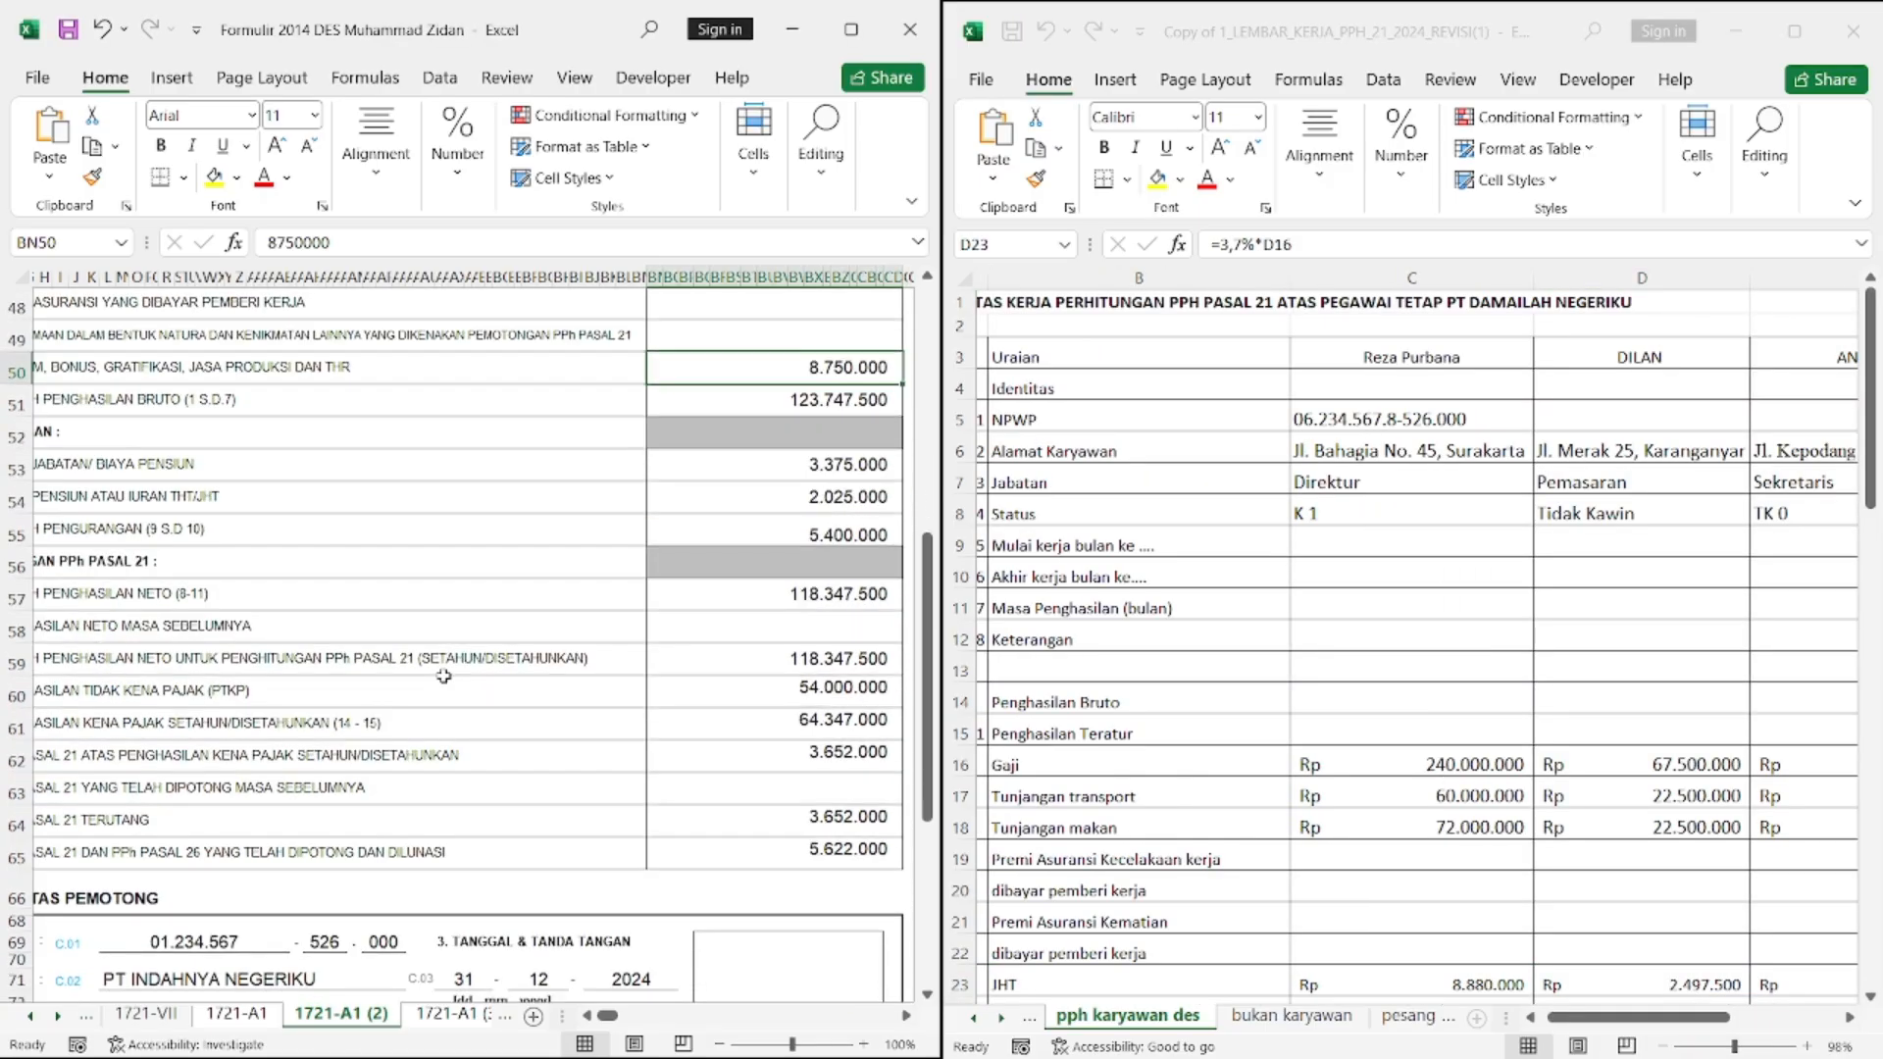
scroll(444, 676, "left", 1)
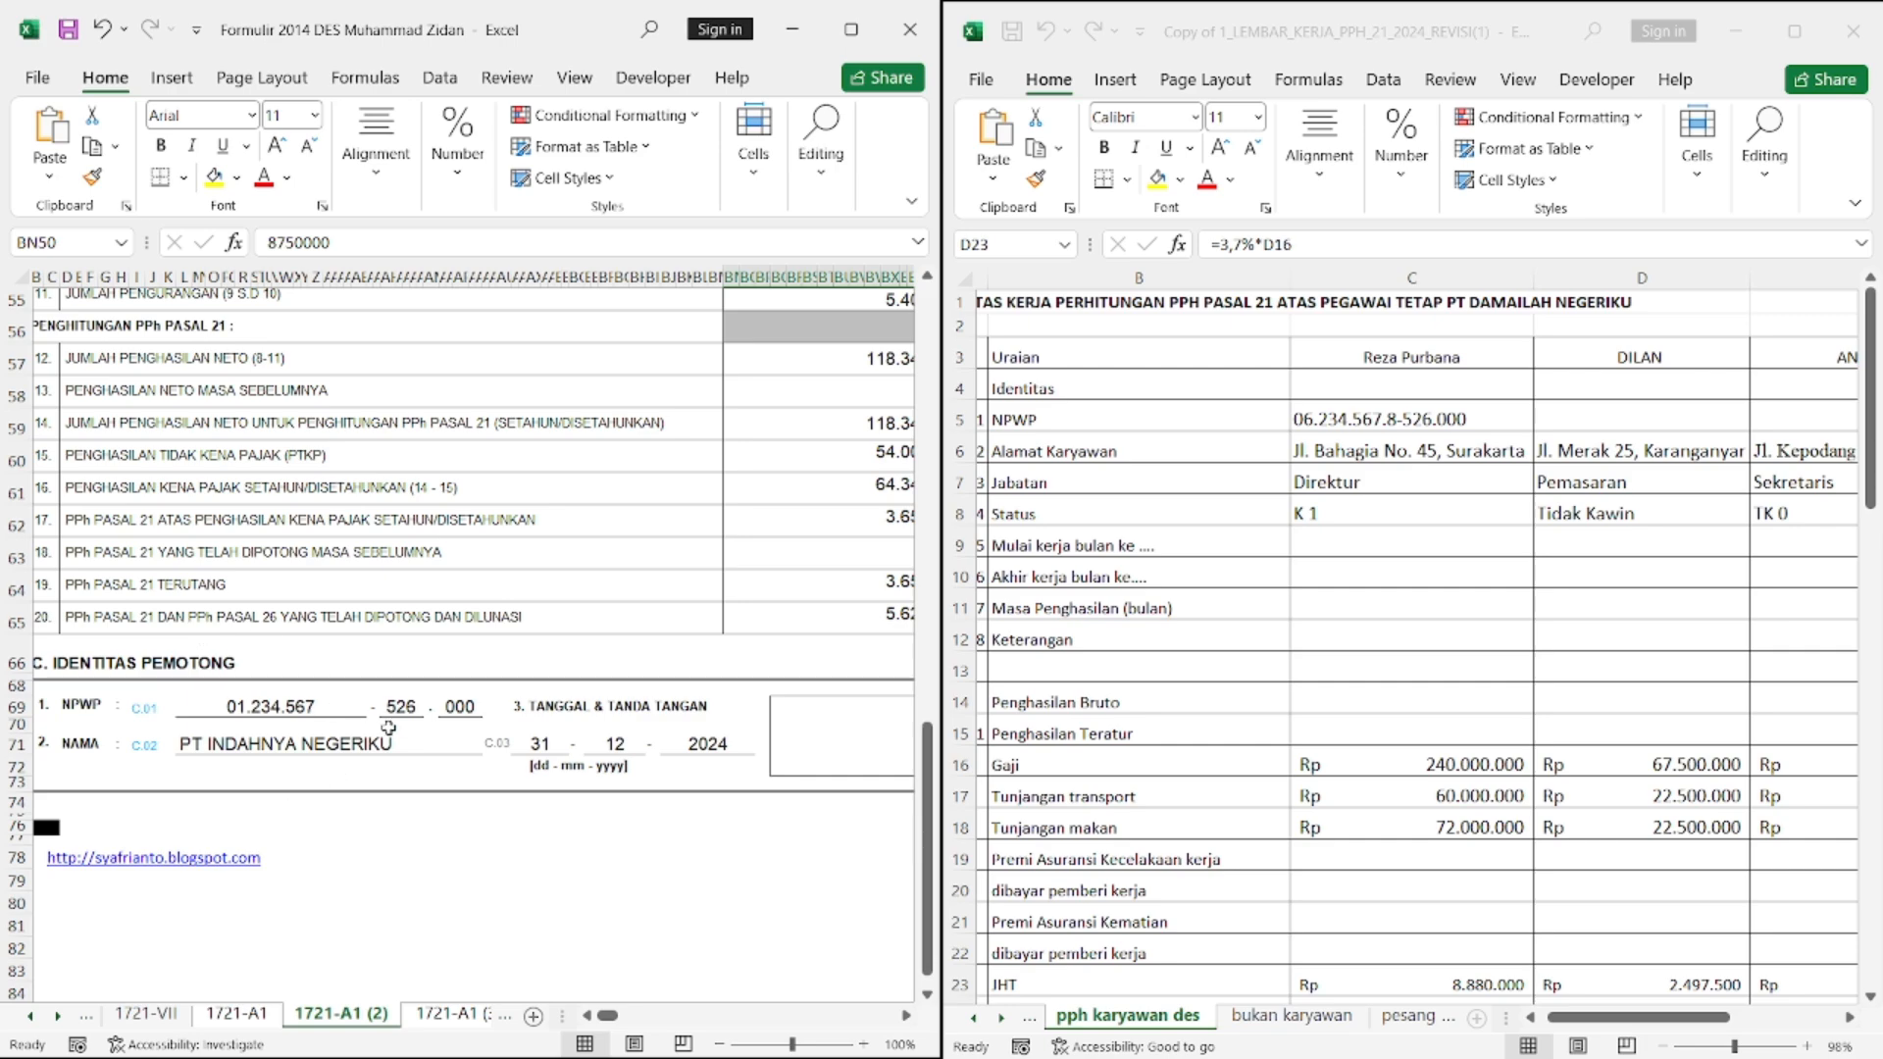
scroll(392, 760, "up", 2)
scroll(400, 760, "up", 2)
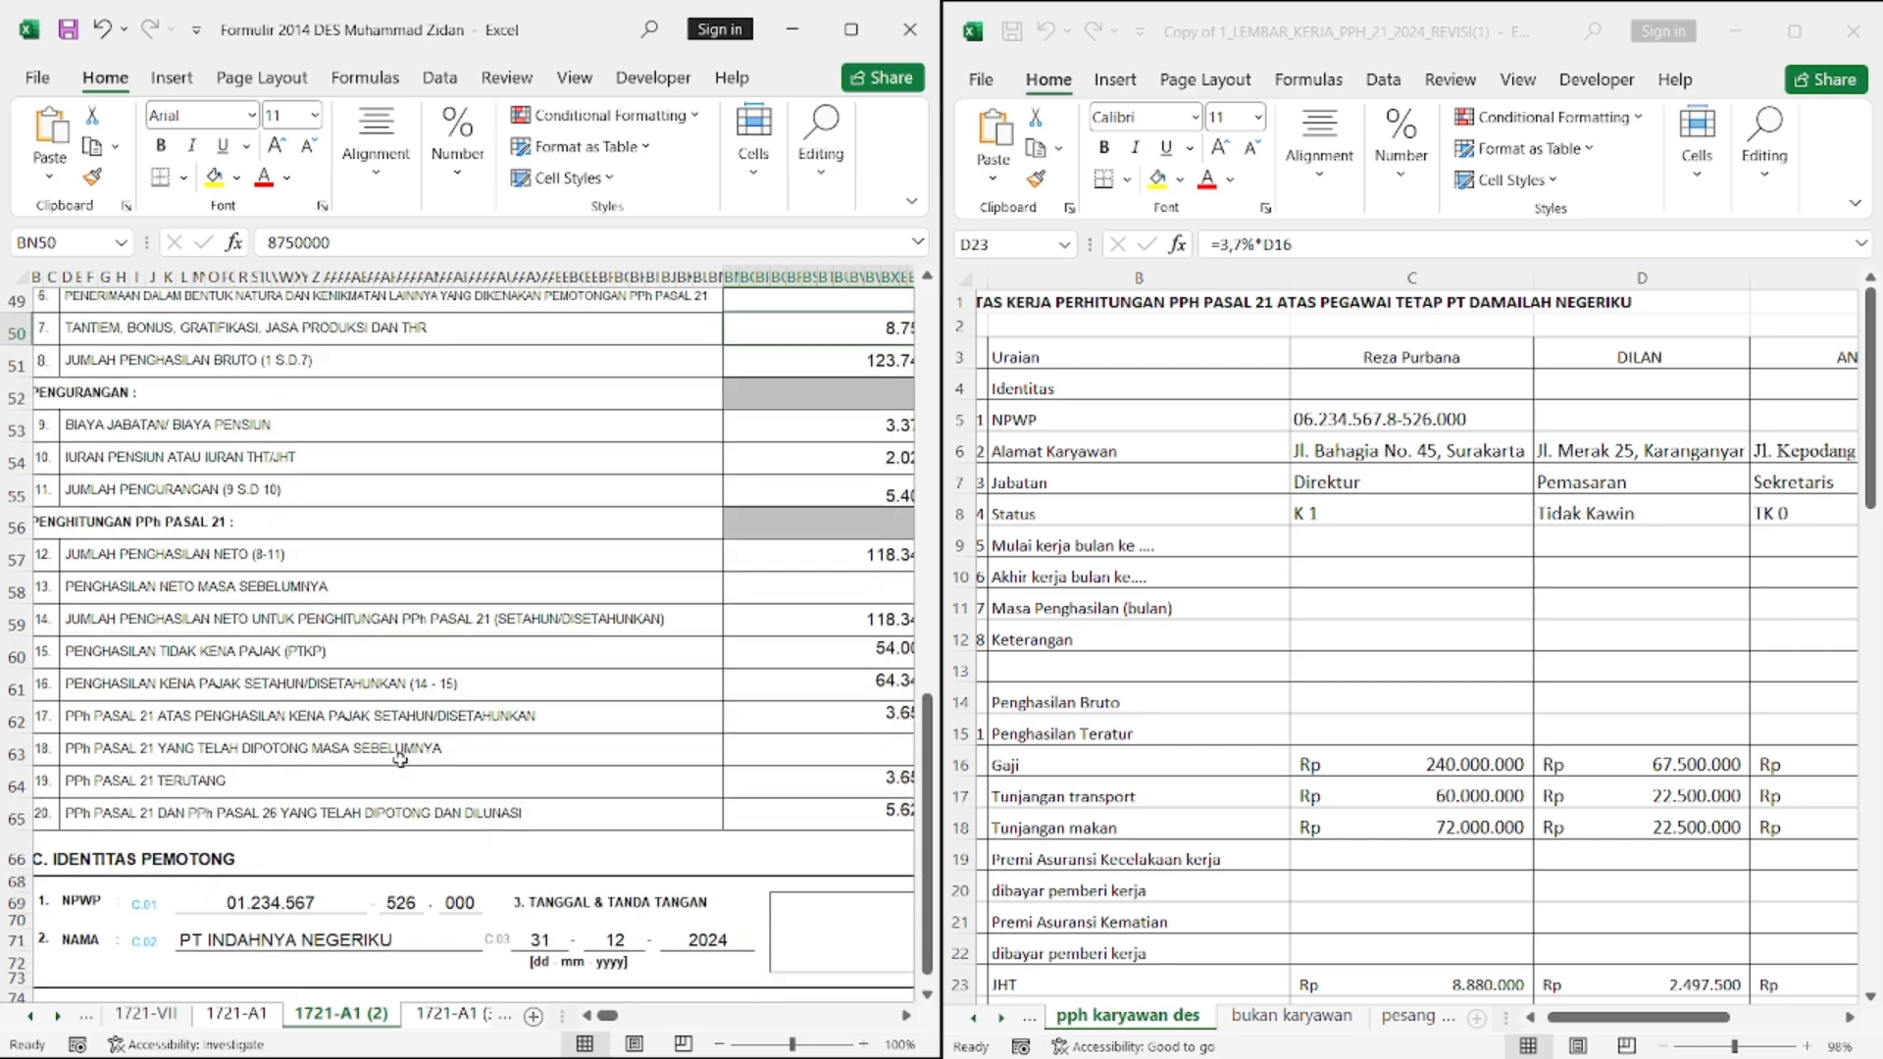
scroll(300, 704, "right", 1)
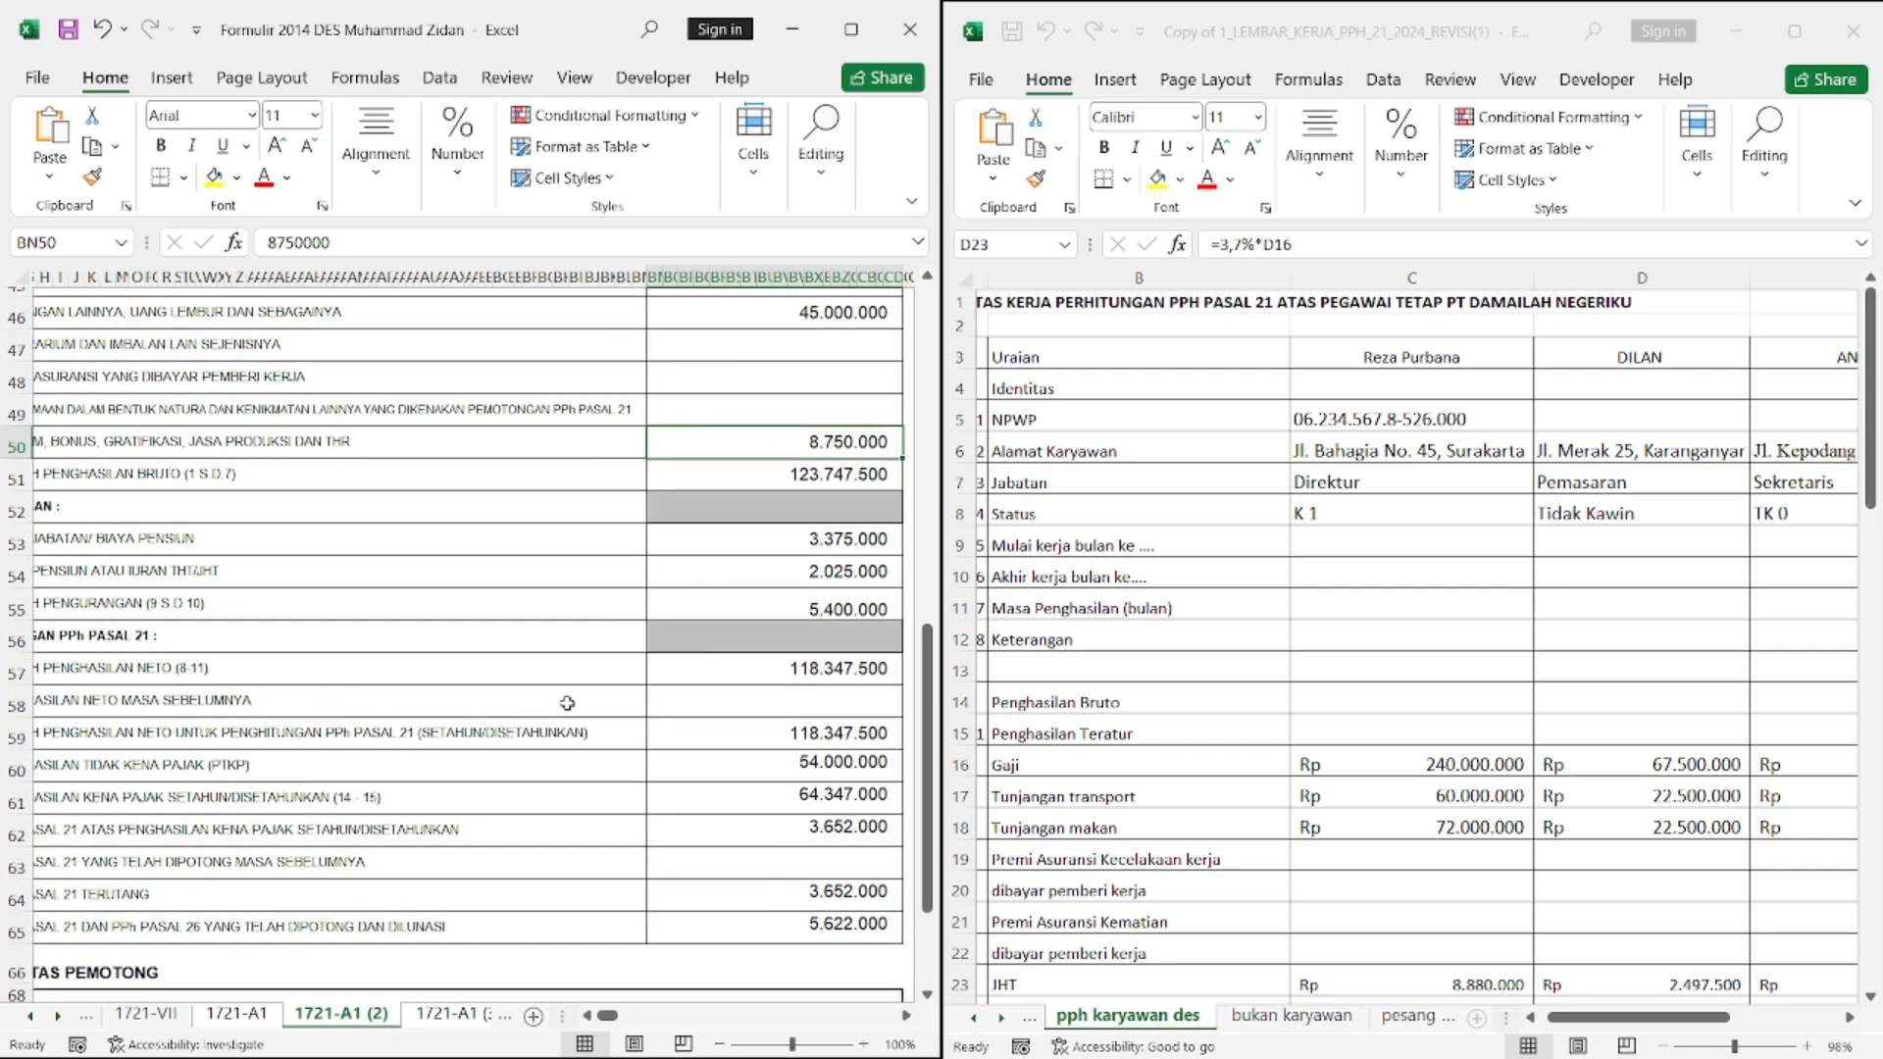
Compare the second form's section B amounts with the second employee's income and deduction rows in the worksheet
left_click(1249, 647)
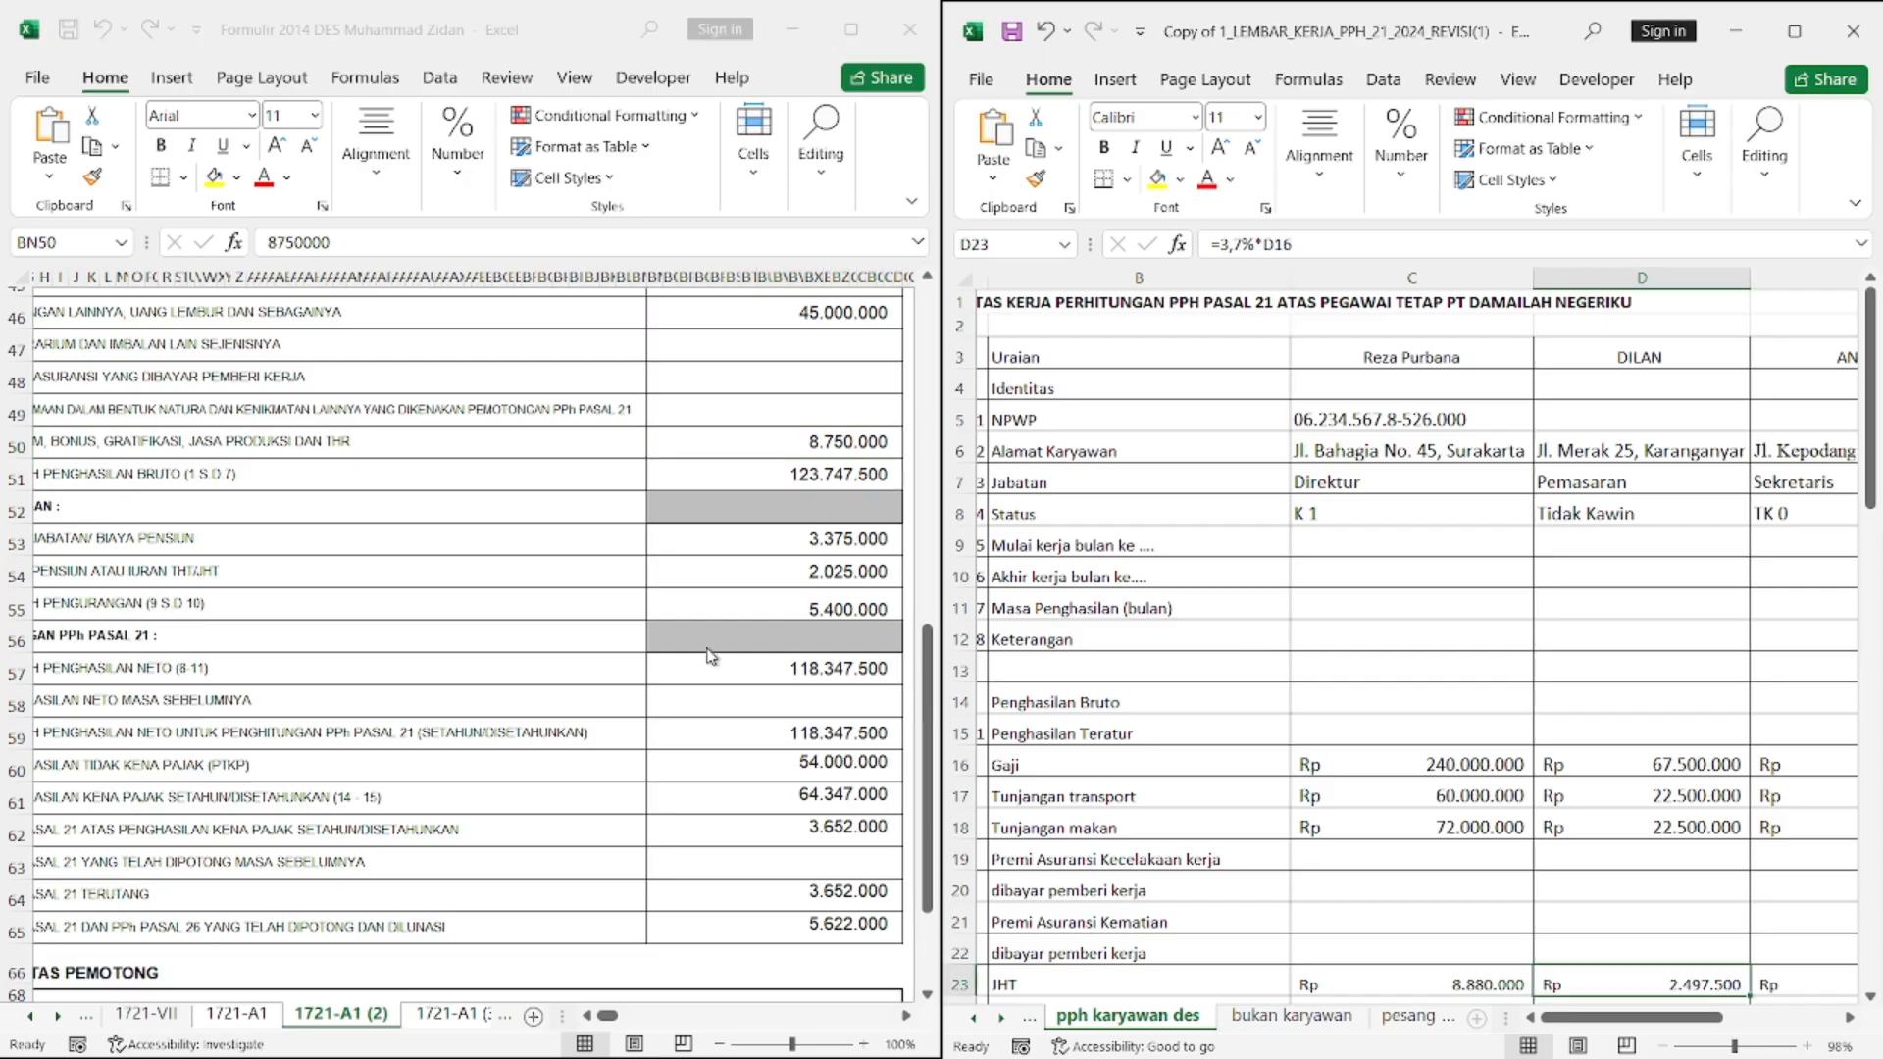
left_click(1486, 691)
scroll(1485, 689, "right", 3)
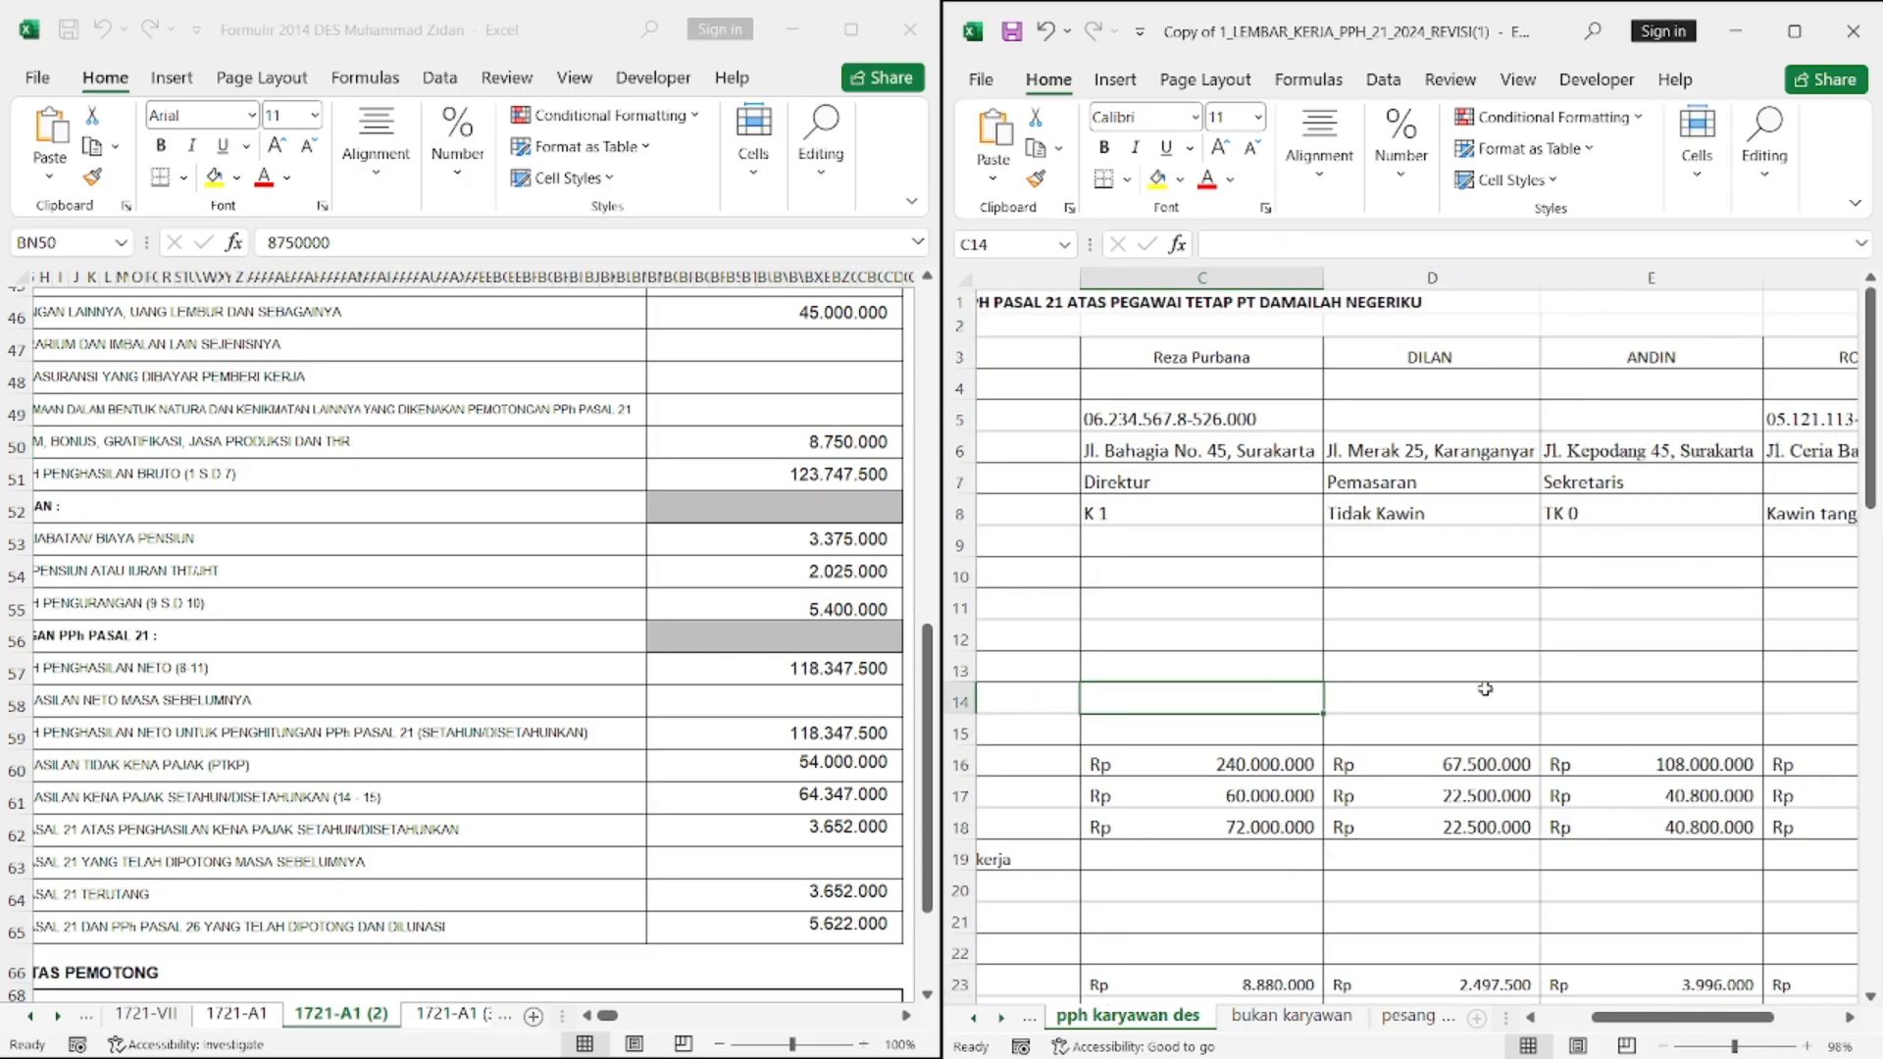
scroll(1485, 689, "down", 4)
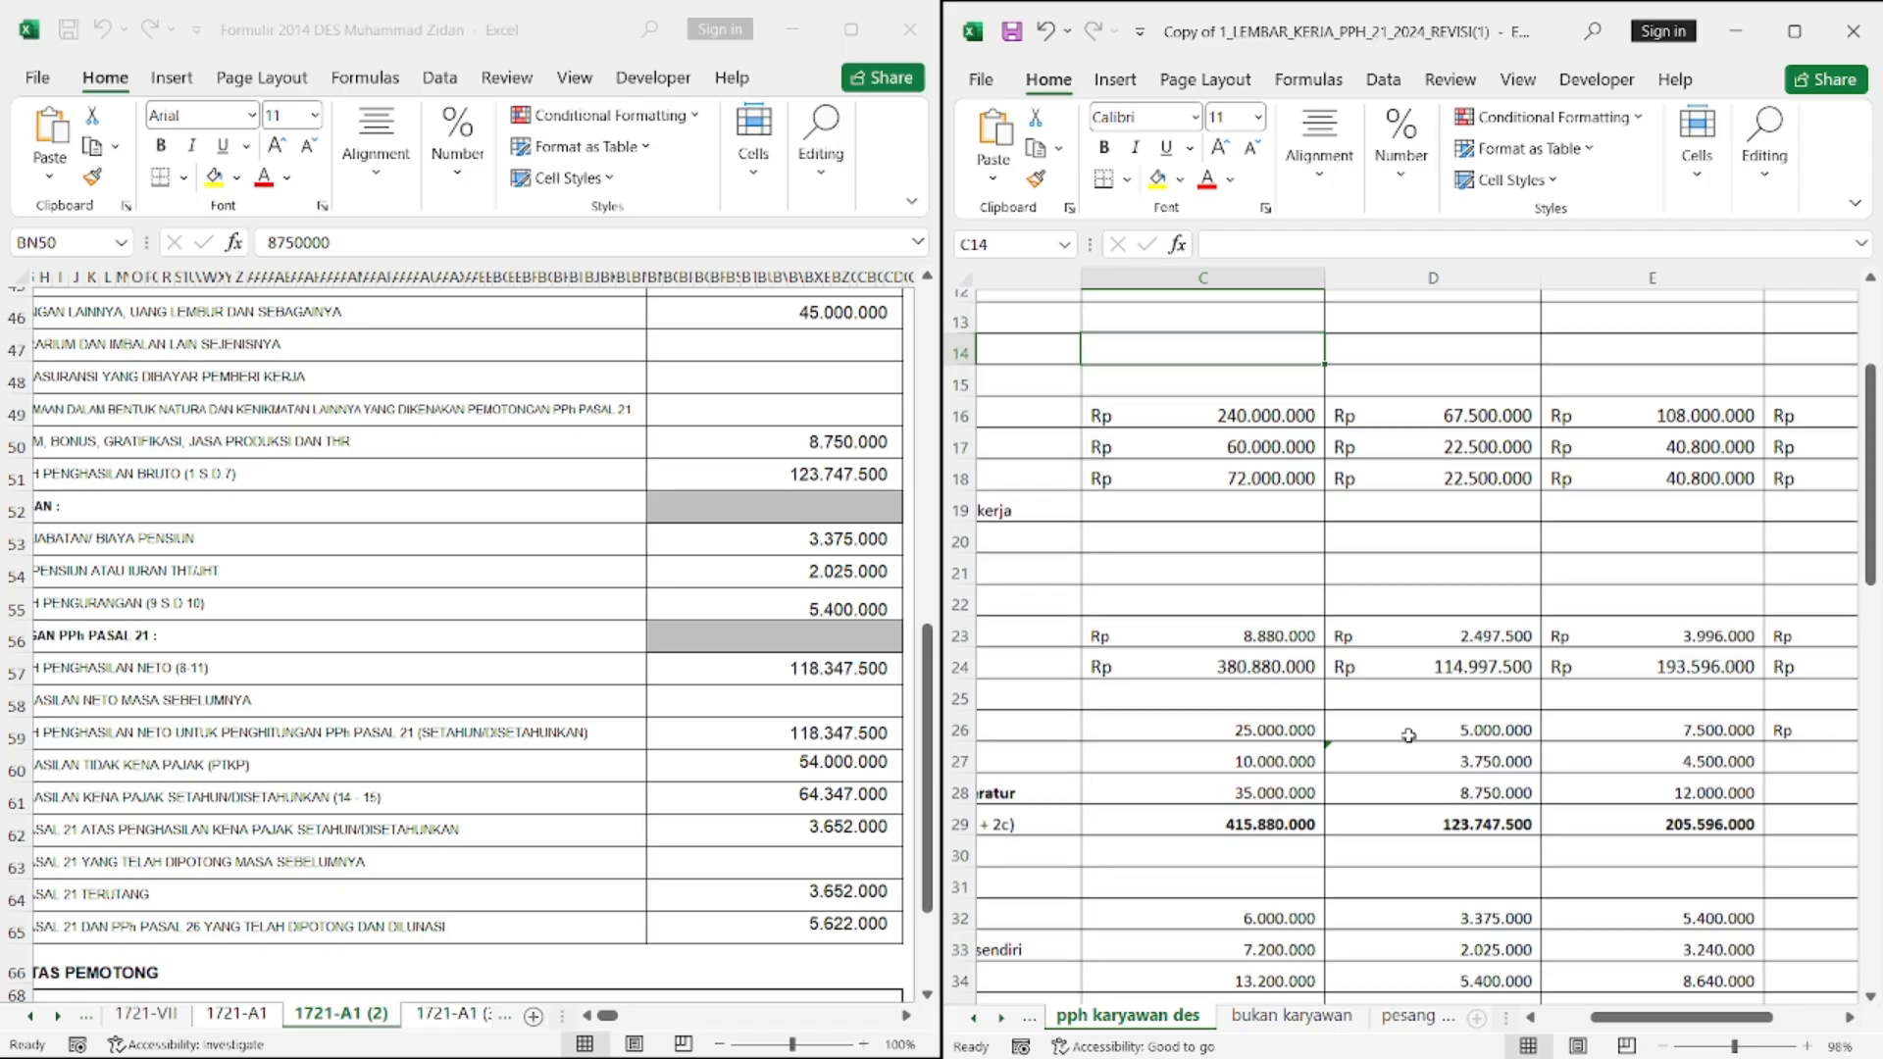
scroll(666, 715, "up", 4)
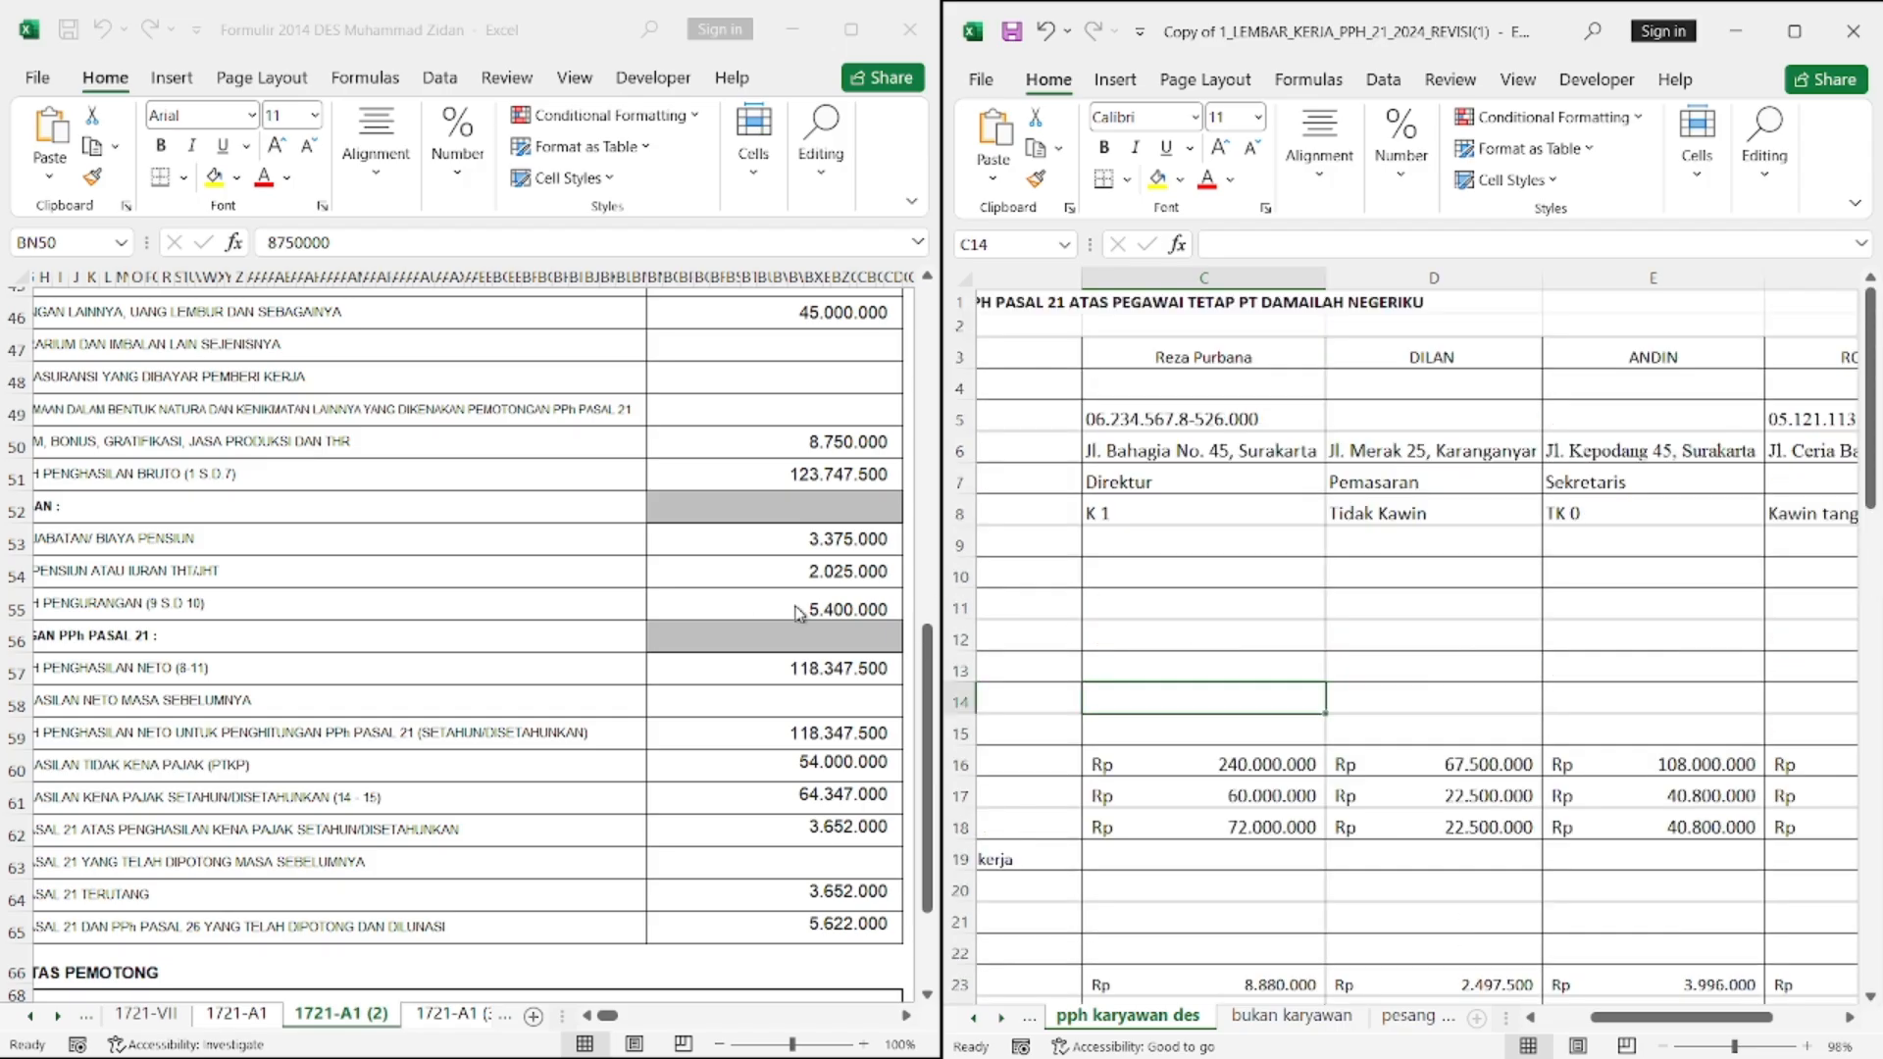
left_click(723, 601)
scroll(720, 603, "down", 2)
Open the 1721-A1 (3) form and review its header and section A identity alongside the third employee's worksheet column
left_click(461, 1014)
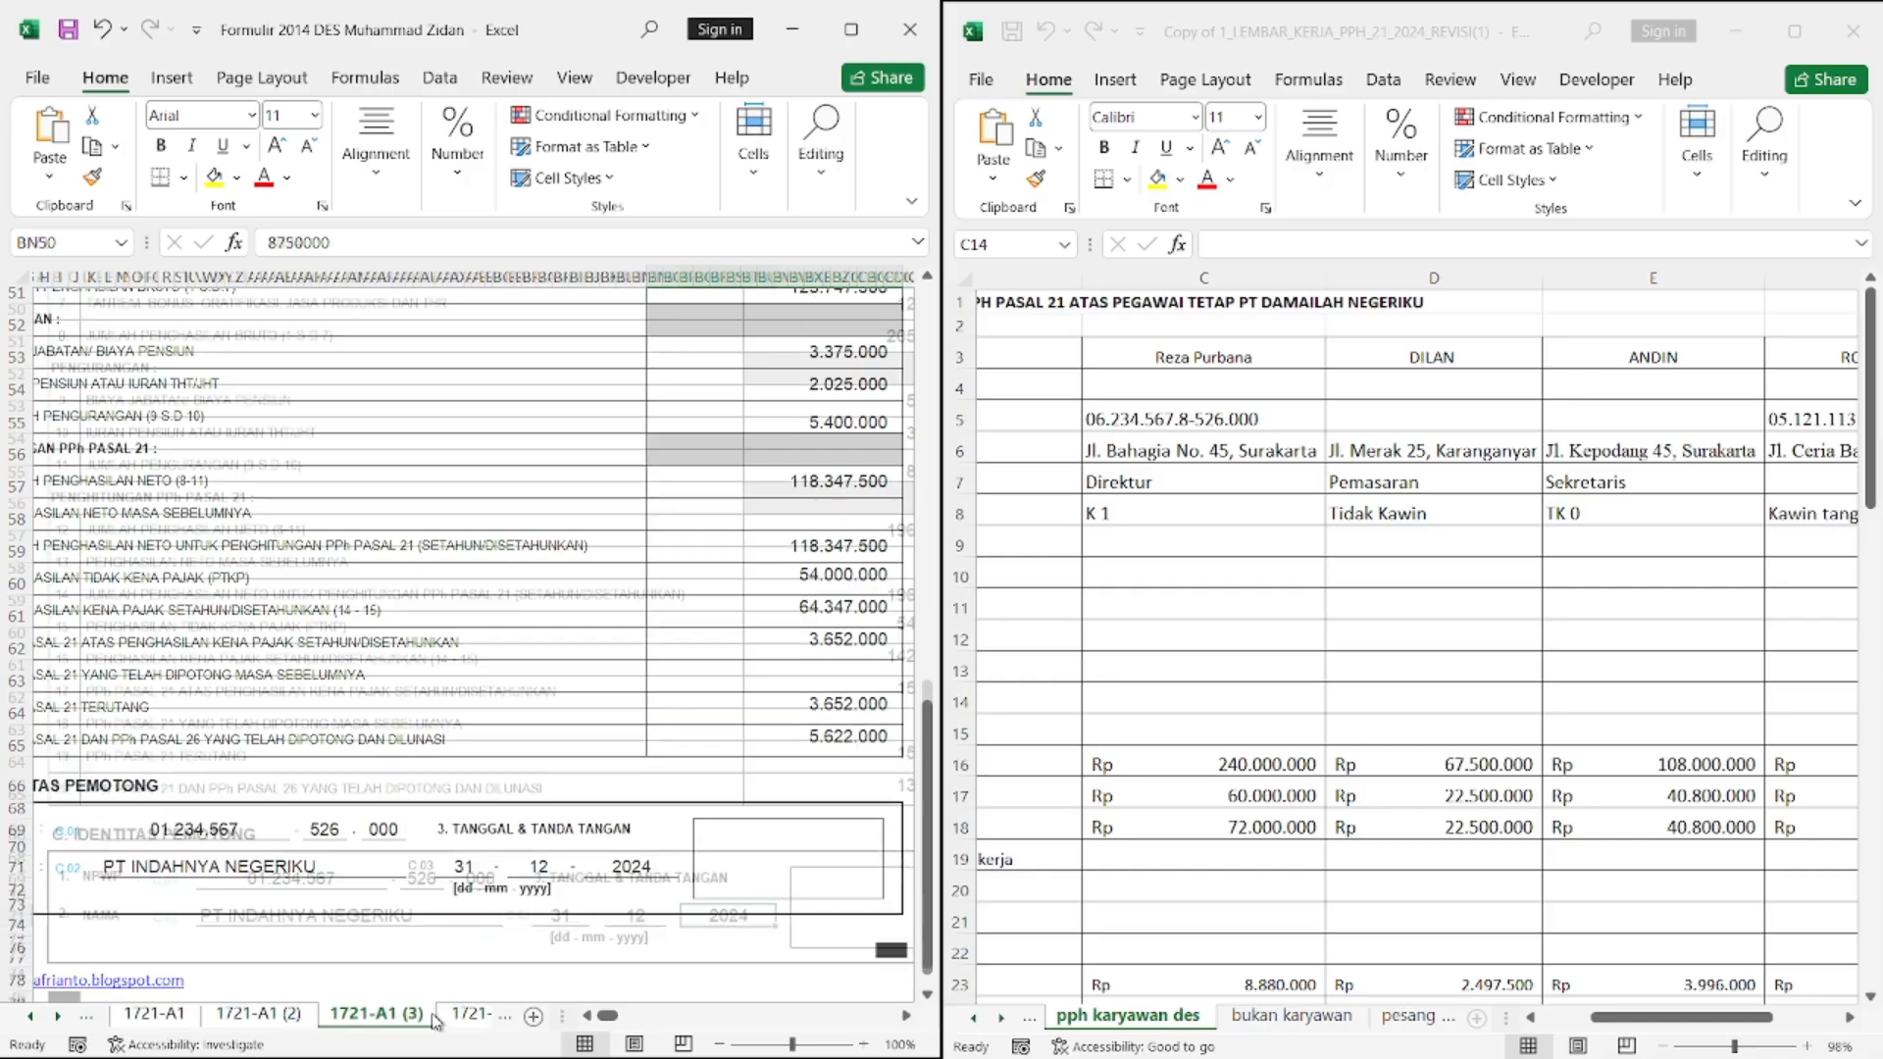
scroll(431, 883, "up", 10)
scroll(463, 736, "up", 5)
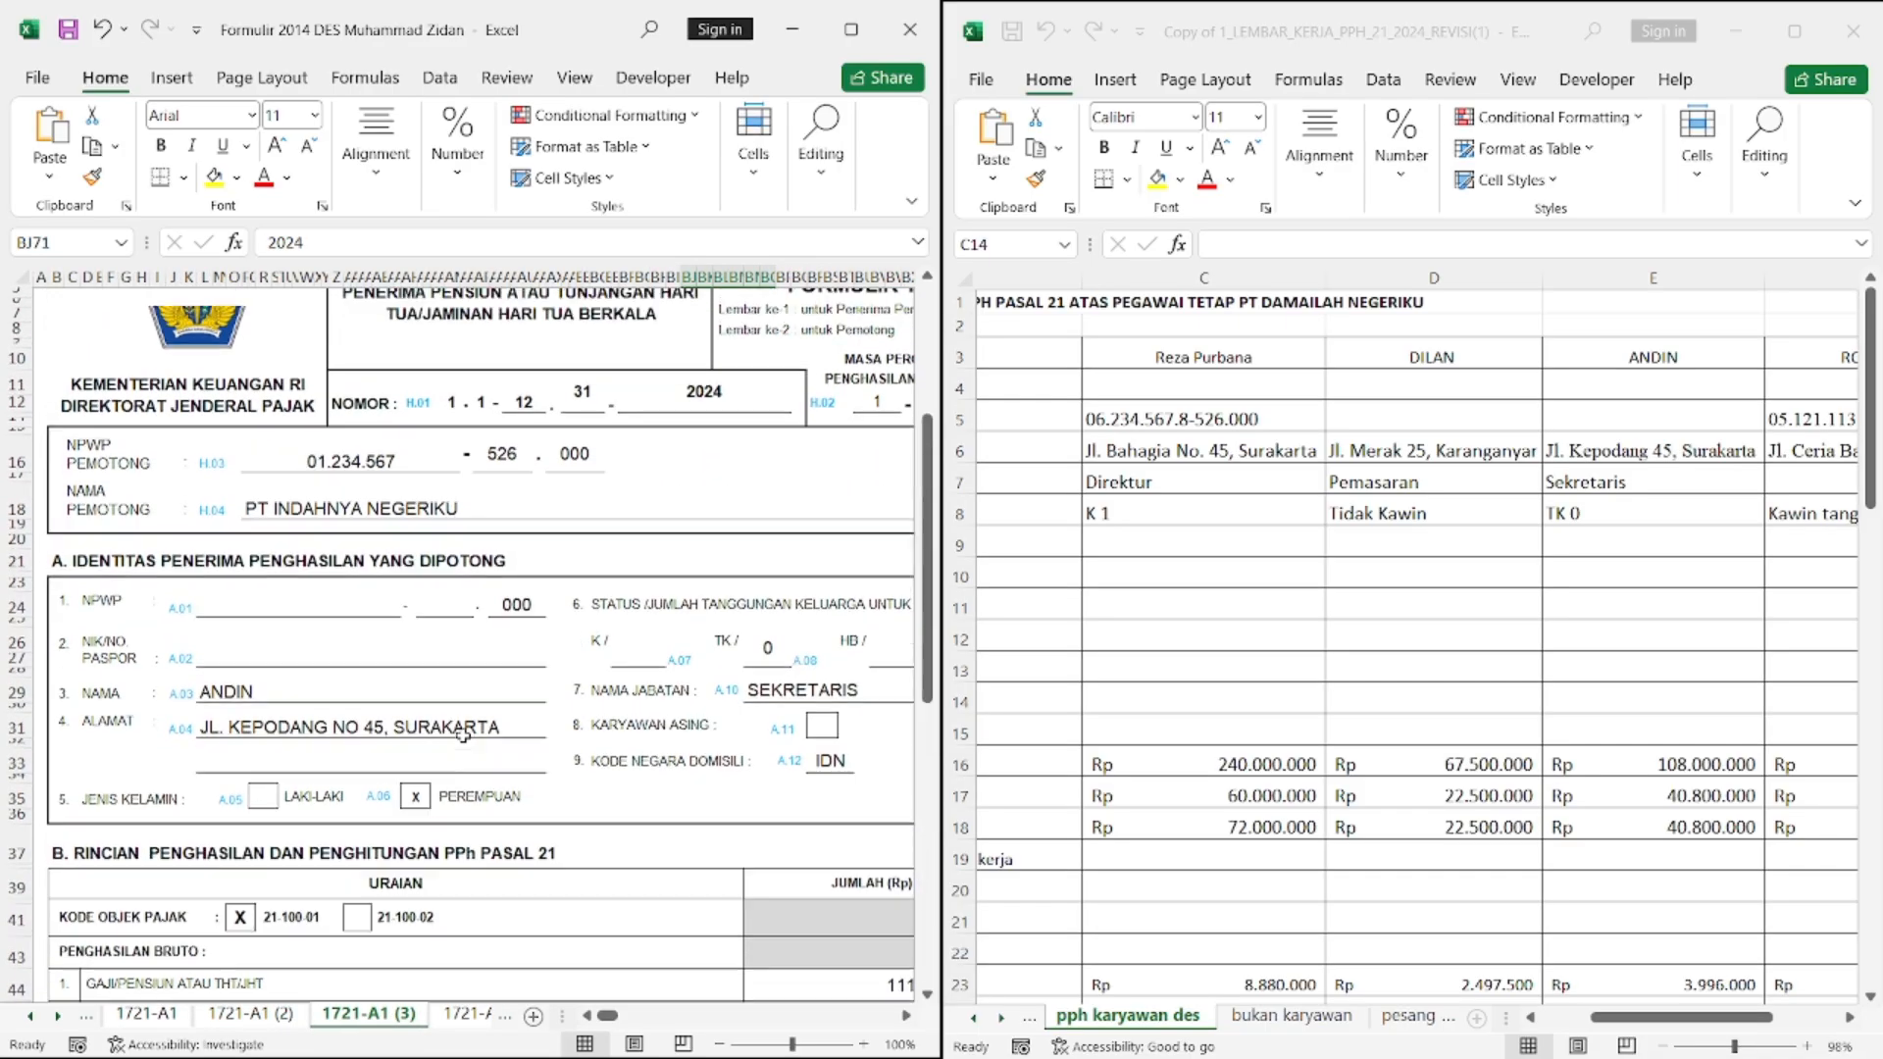
left_click(1451, 718)
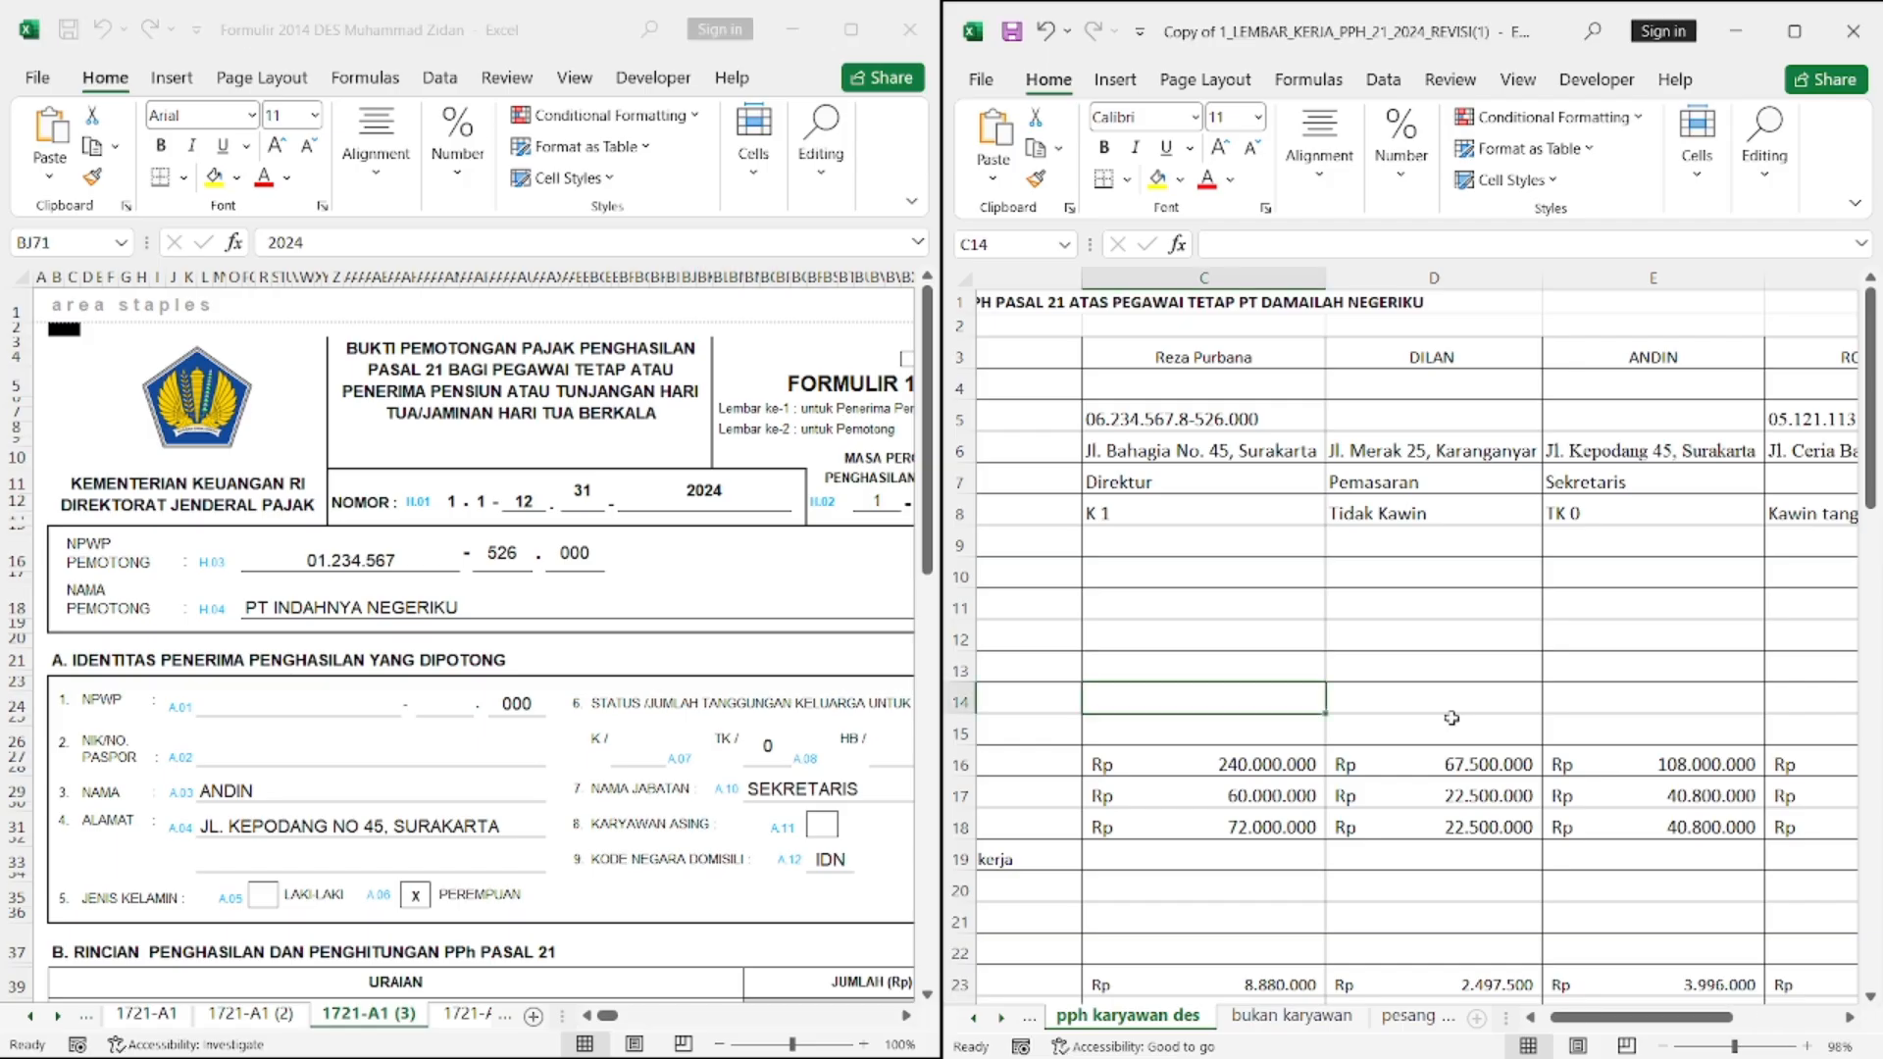
scroll(1559, 675, "down", 2)
scroll(1559, 675, "right", 1)
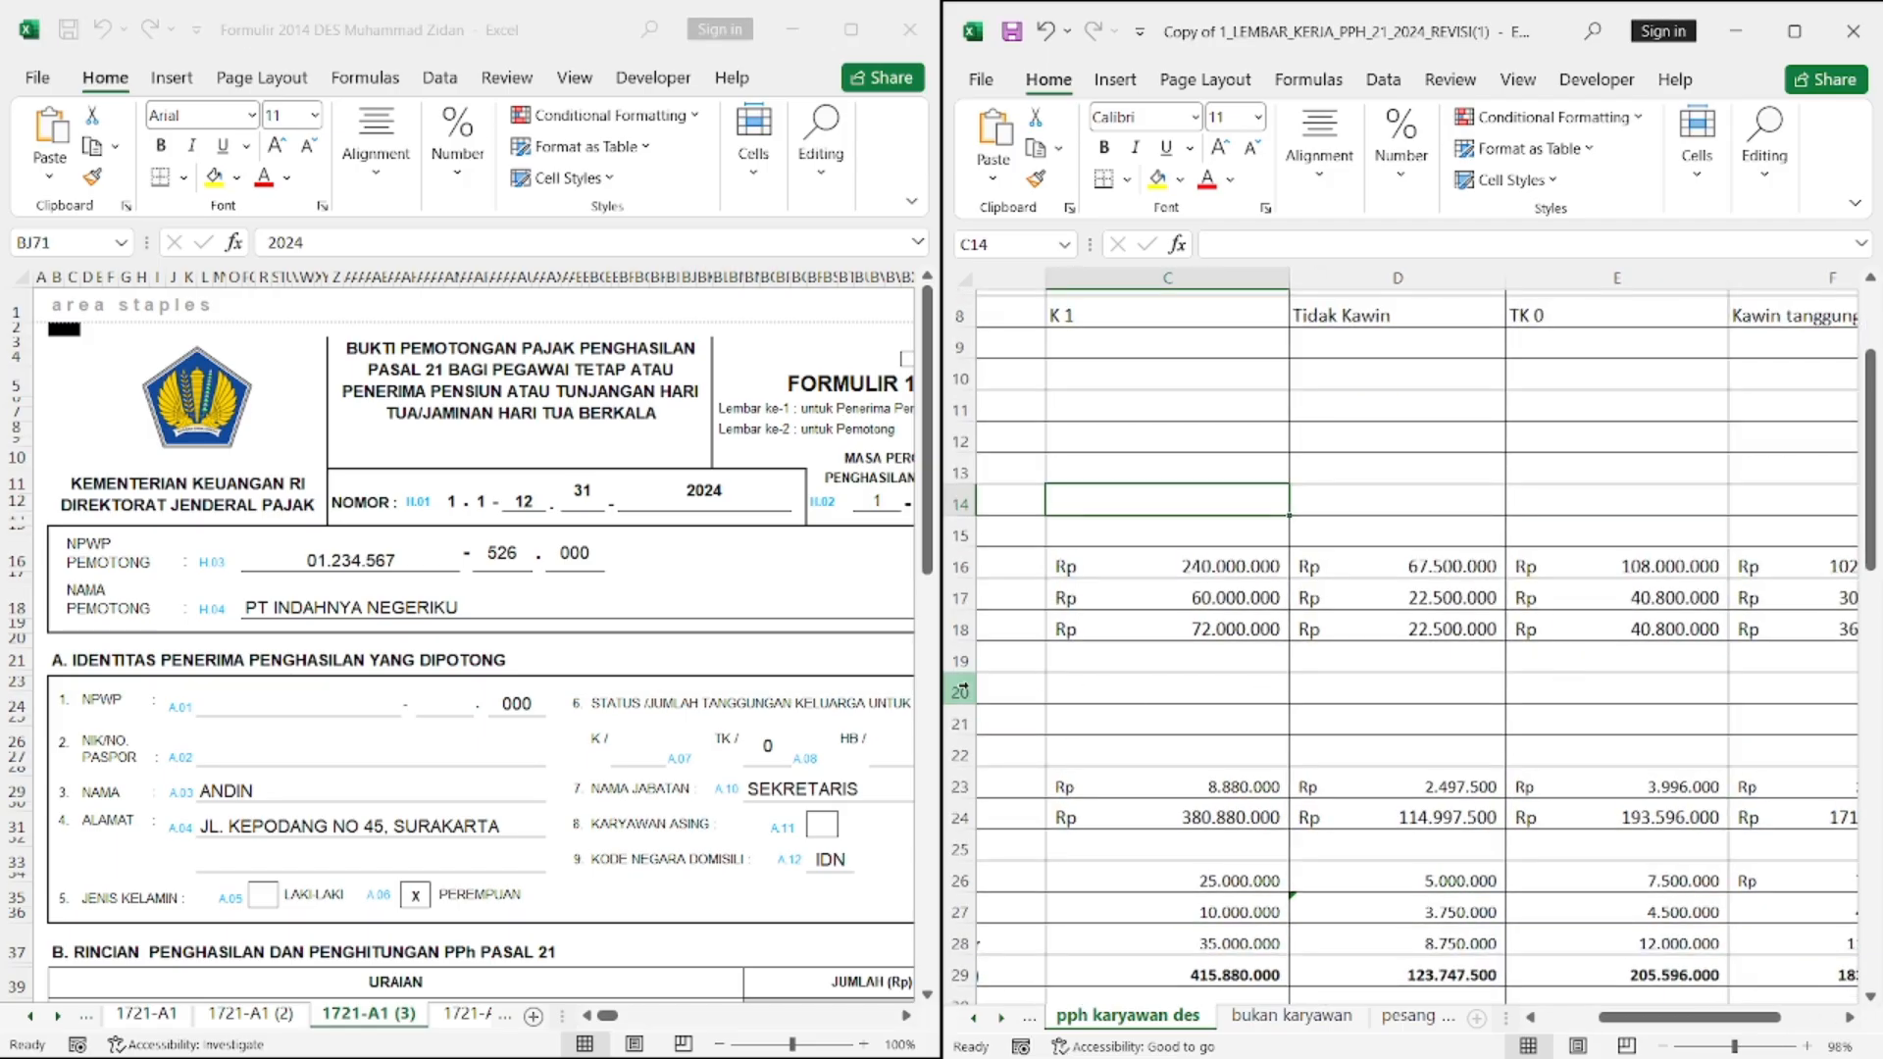
left_click(381, 644)
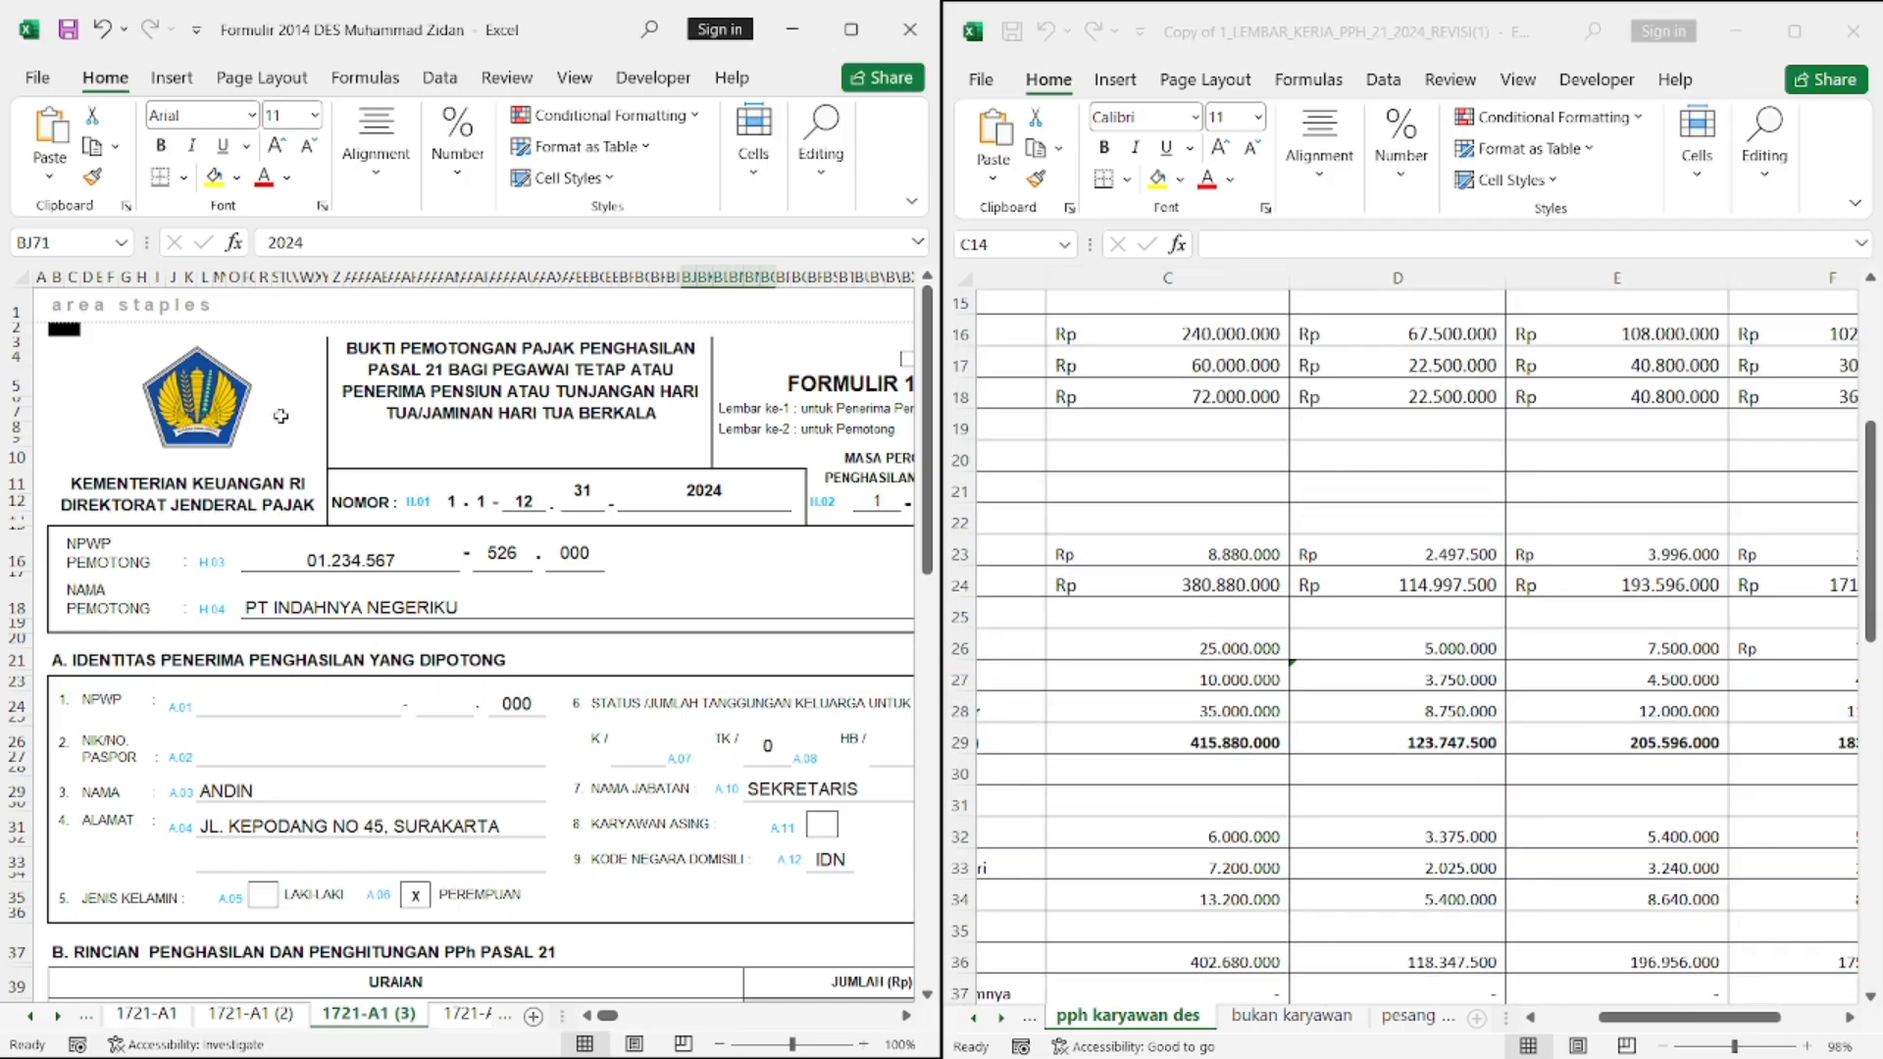
scroll(215, 614, "down", 1)
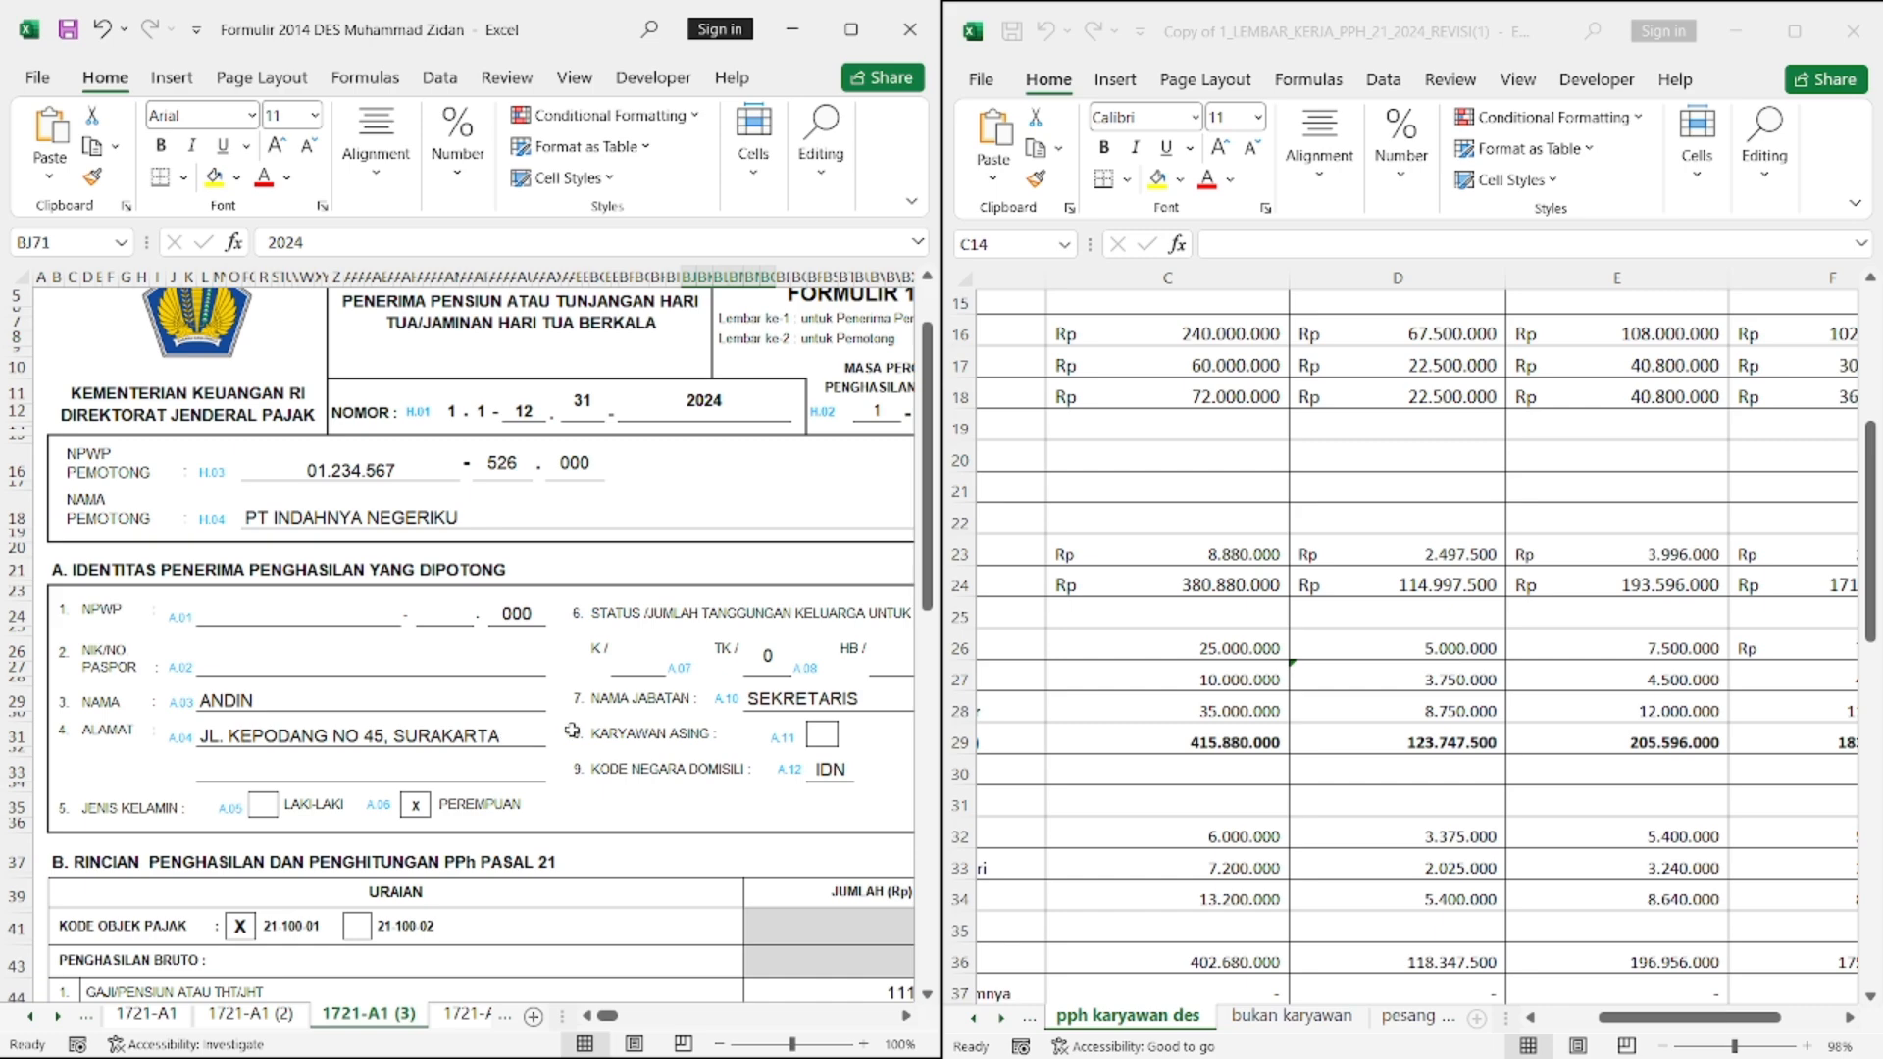
scroll(697, 769, "down", 2)
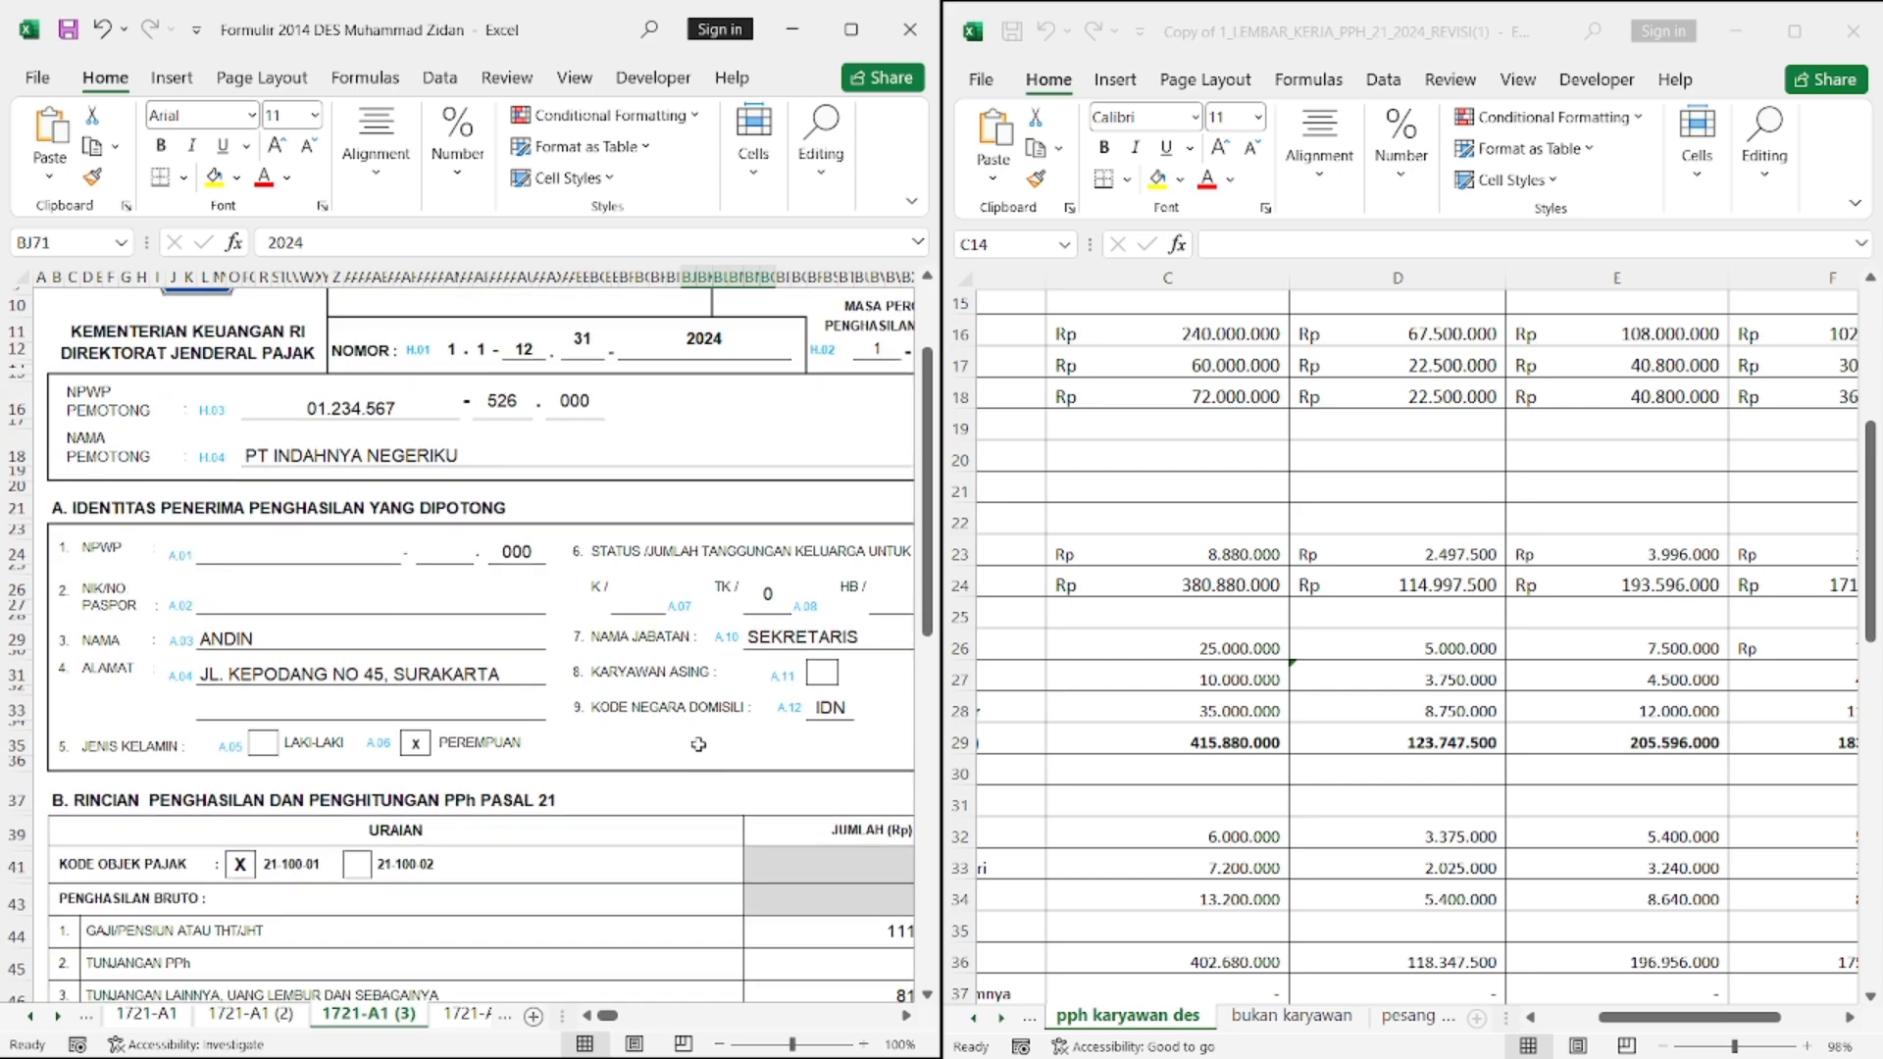
Examine the third form's gross income, deductions and PPh 21 calculation in section B, plus the withholder identity in section C
scroll(538, 759, "down", 3)
scroll(538, 759, "right", 1)
scroll(538, 759, "right", 1)
scroll(538, 759, "down", 5)
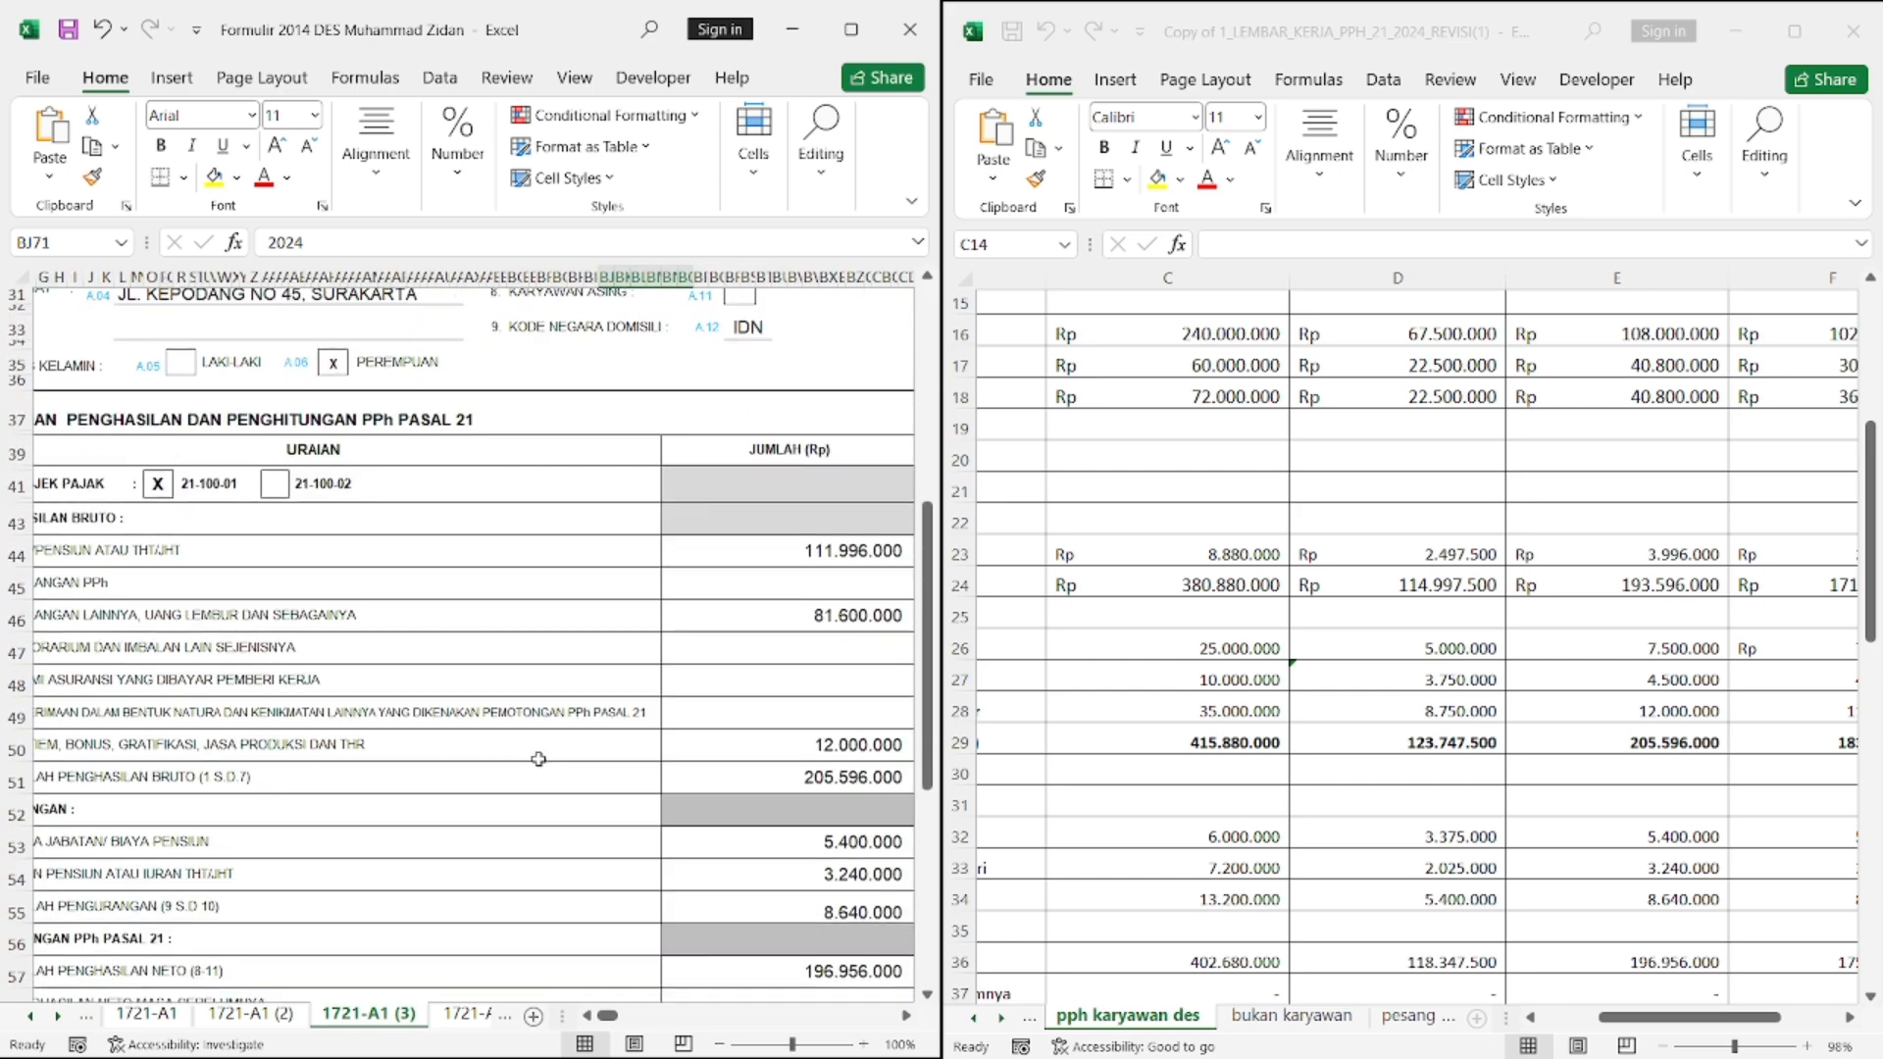
scroll(538, 759, "down", 2)
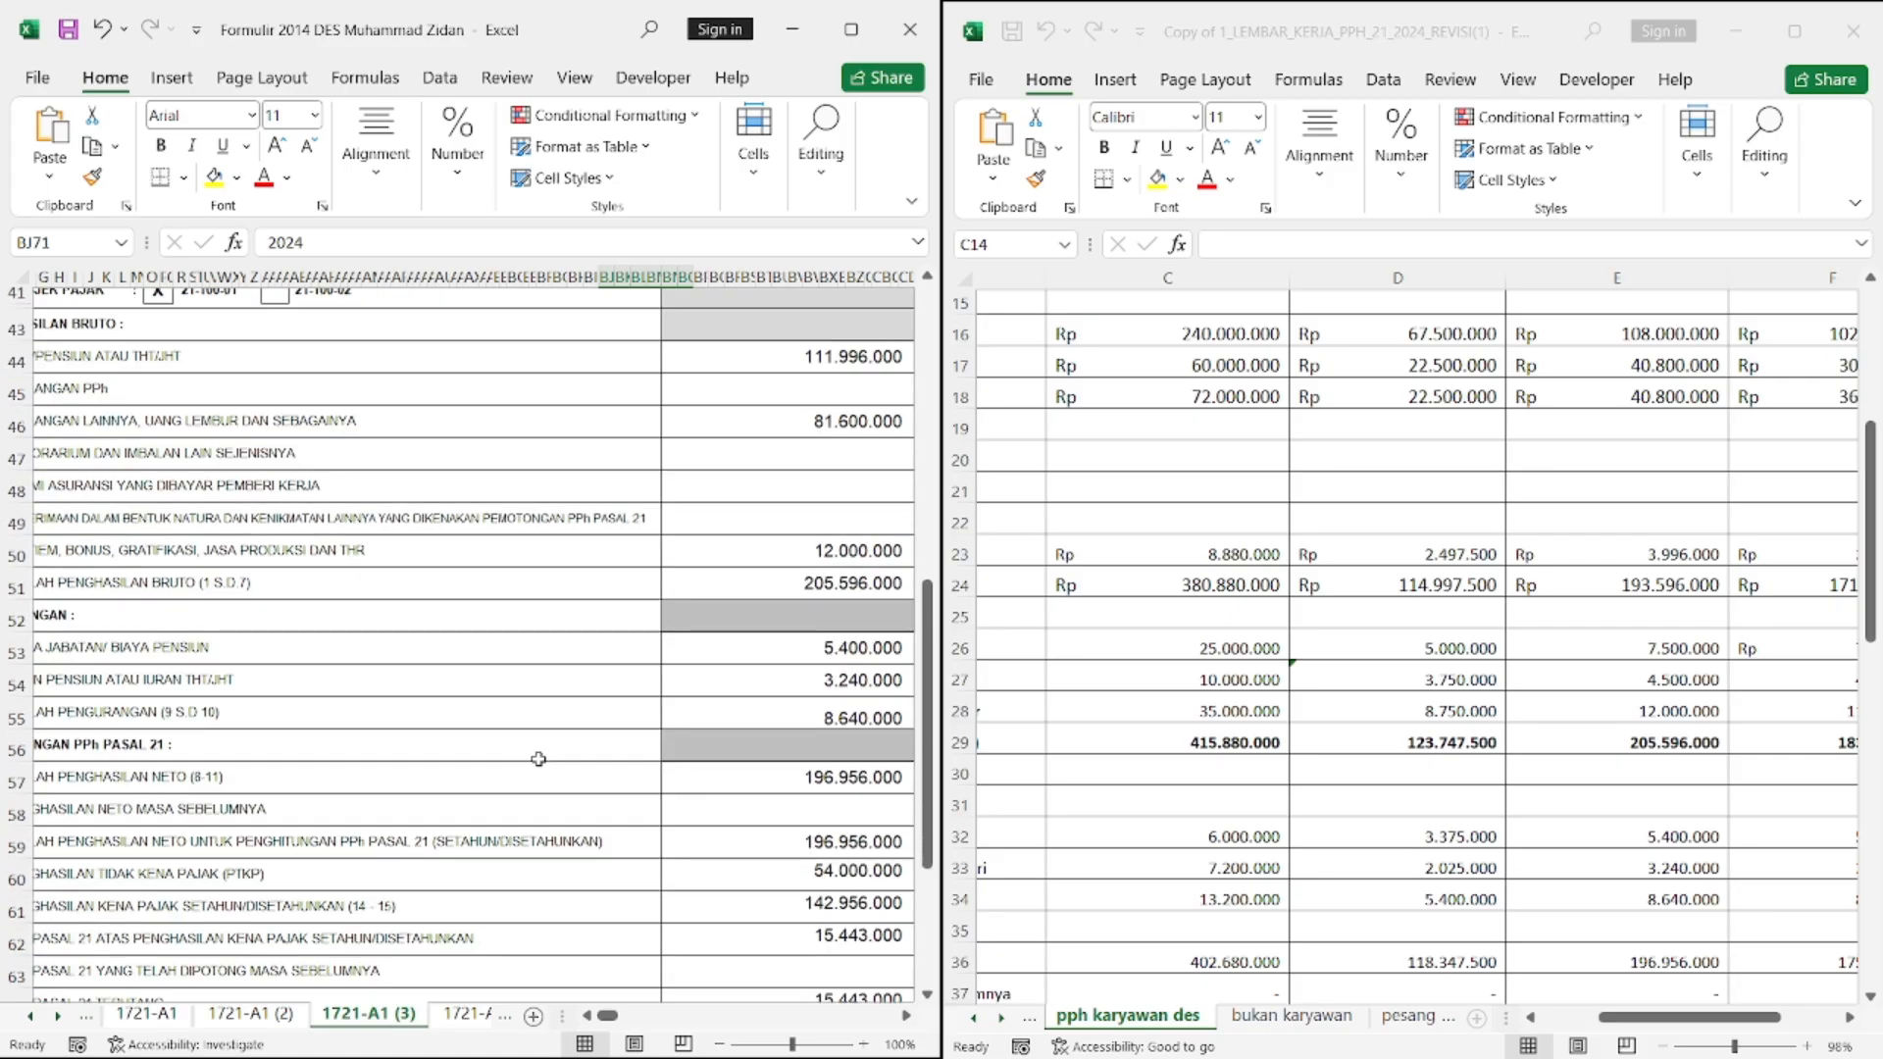
scroll(538, 759, "right", 1)
scroll(538, 759, "down", 3)
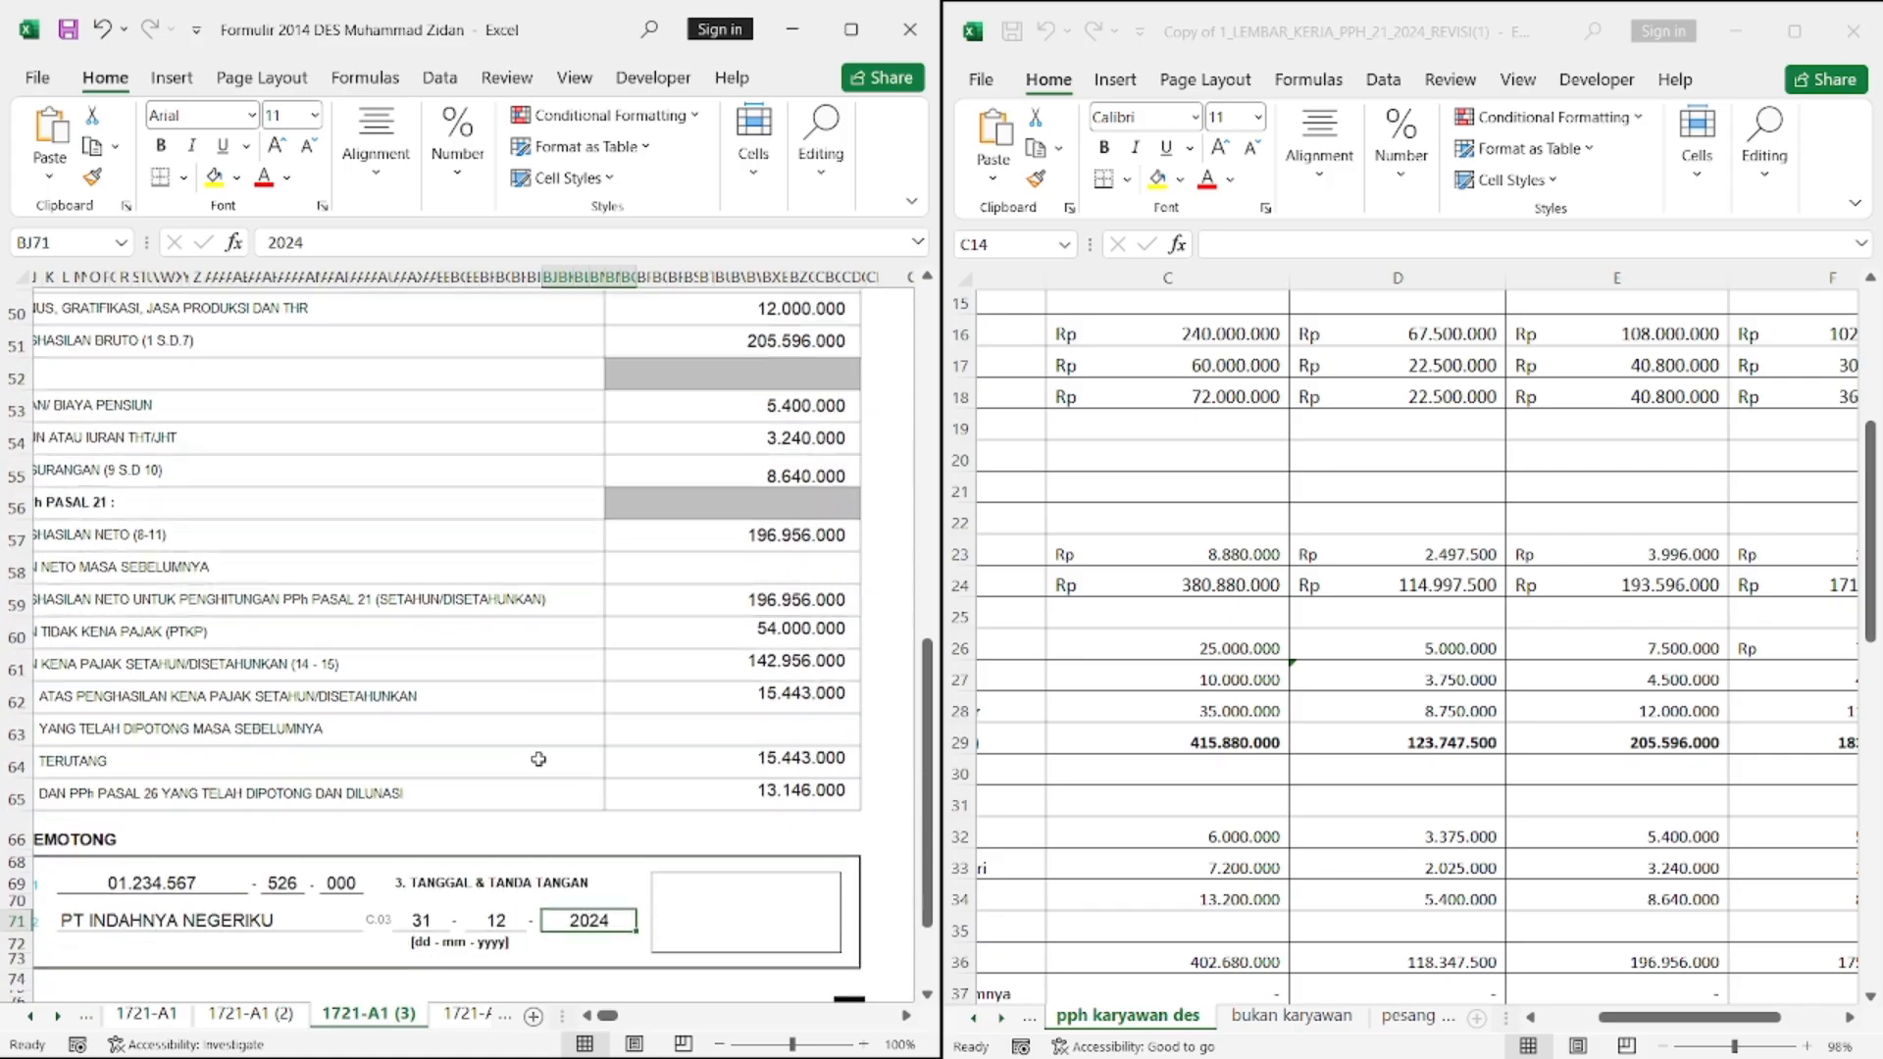
scroll(538, 758, "left", 2)
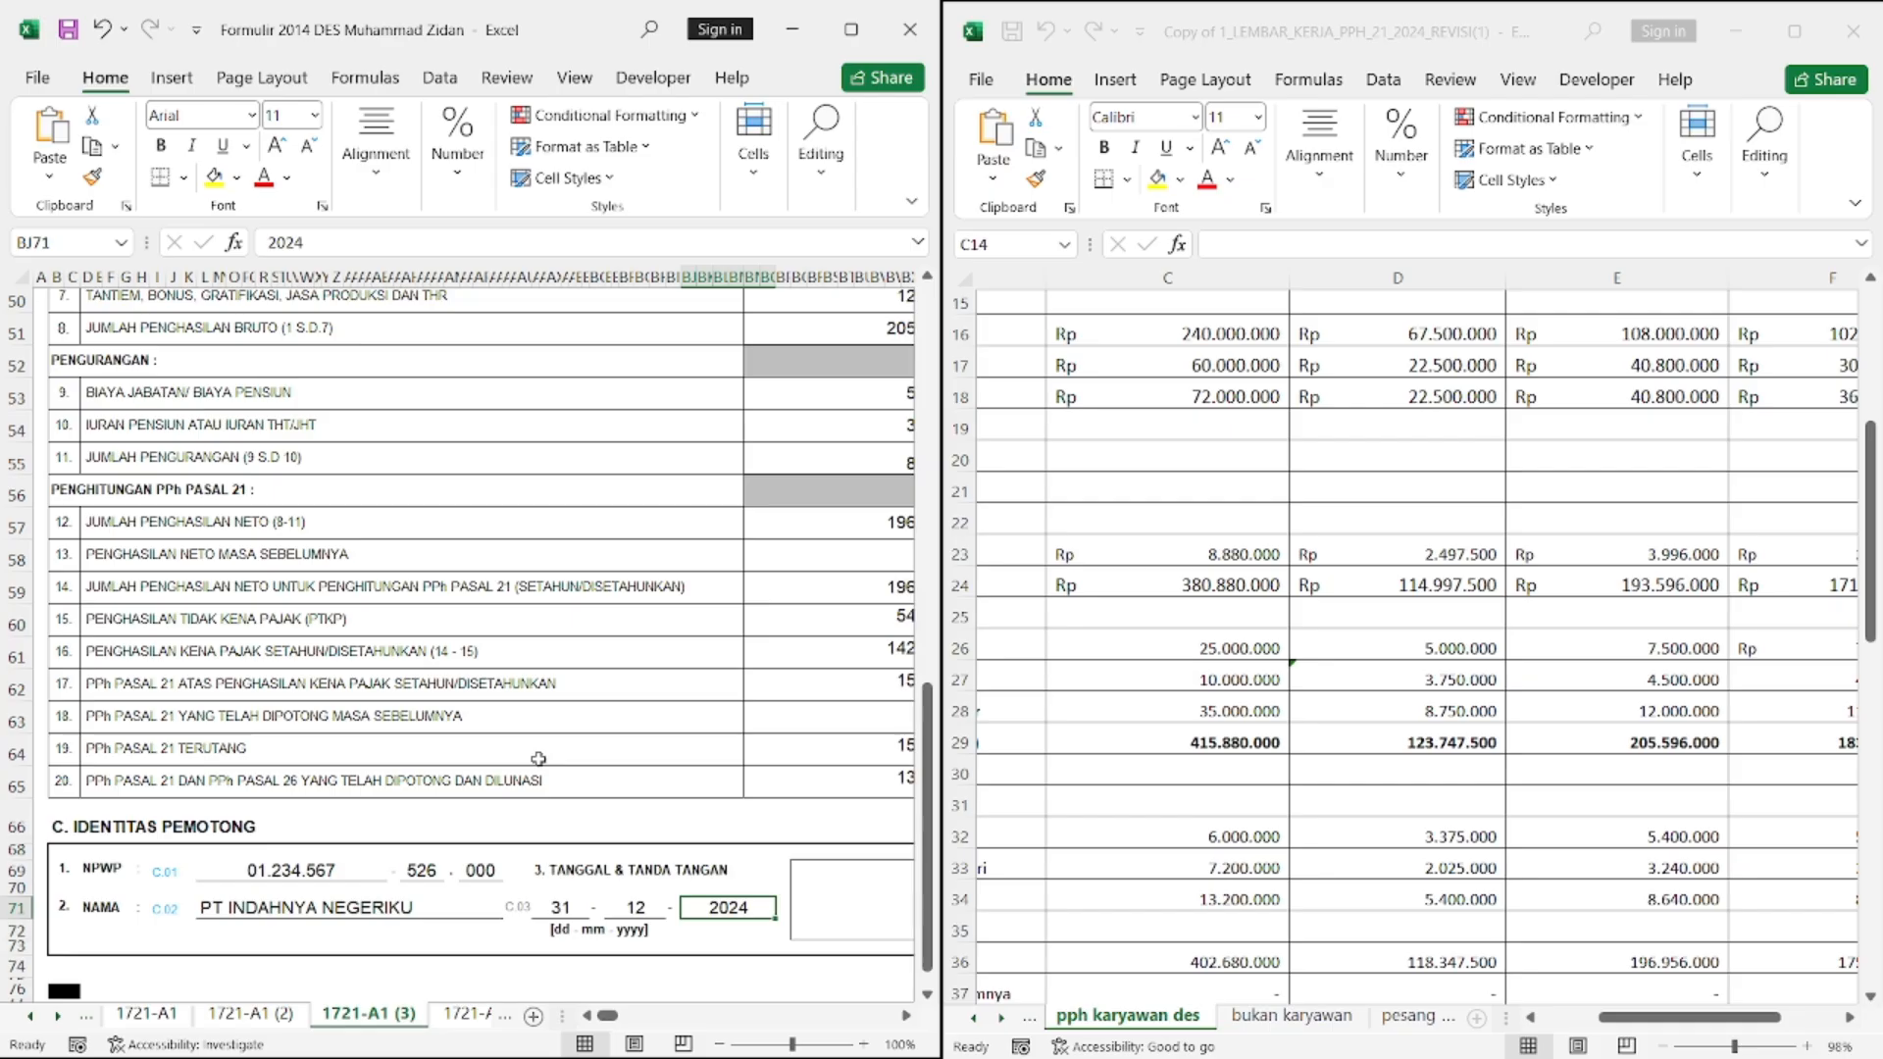
scroll(480, 647, "up", 4)
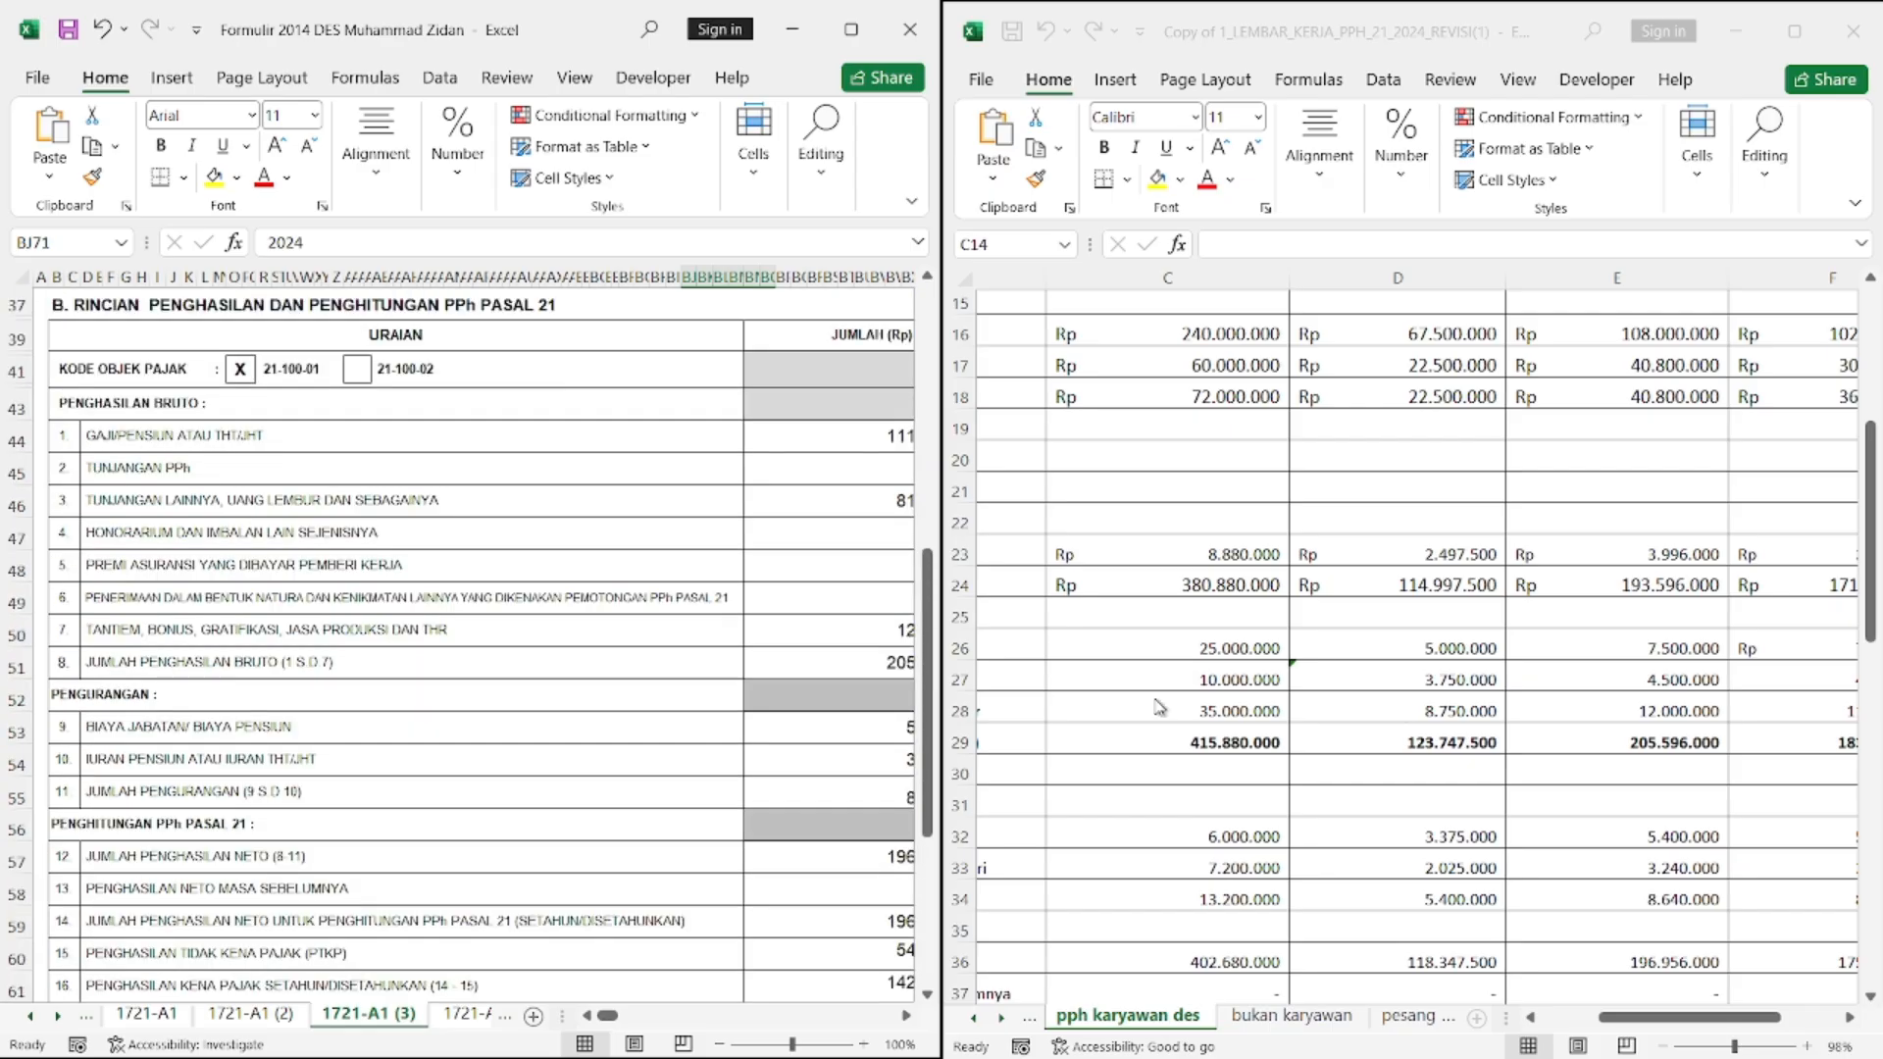
scroll(843, 664, "up", 4)
left_click(843, 664)
scroll(844, 664, "up", 8)
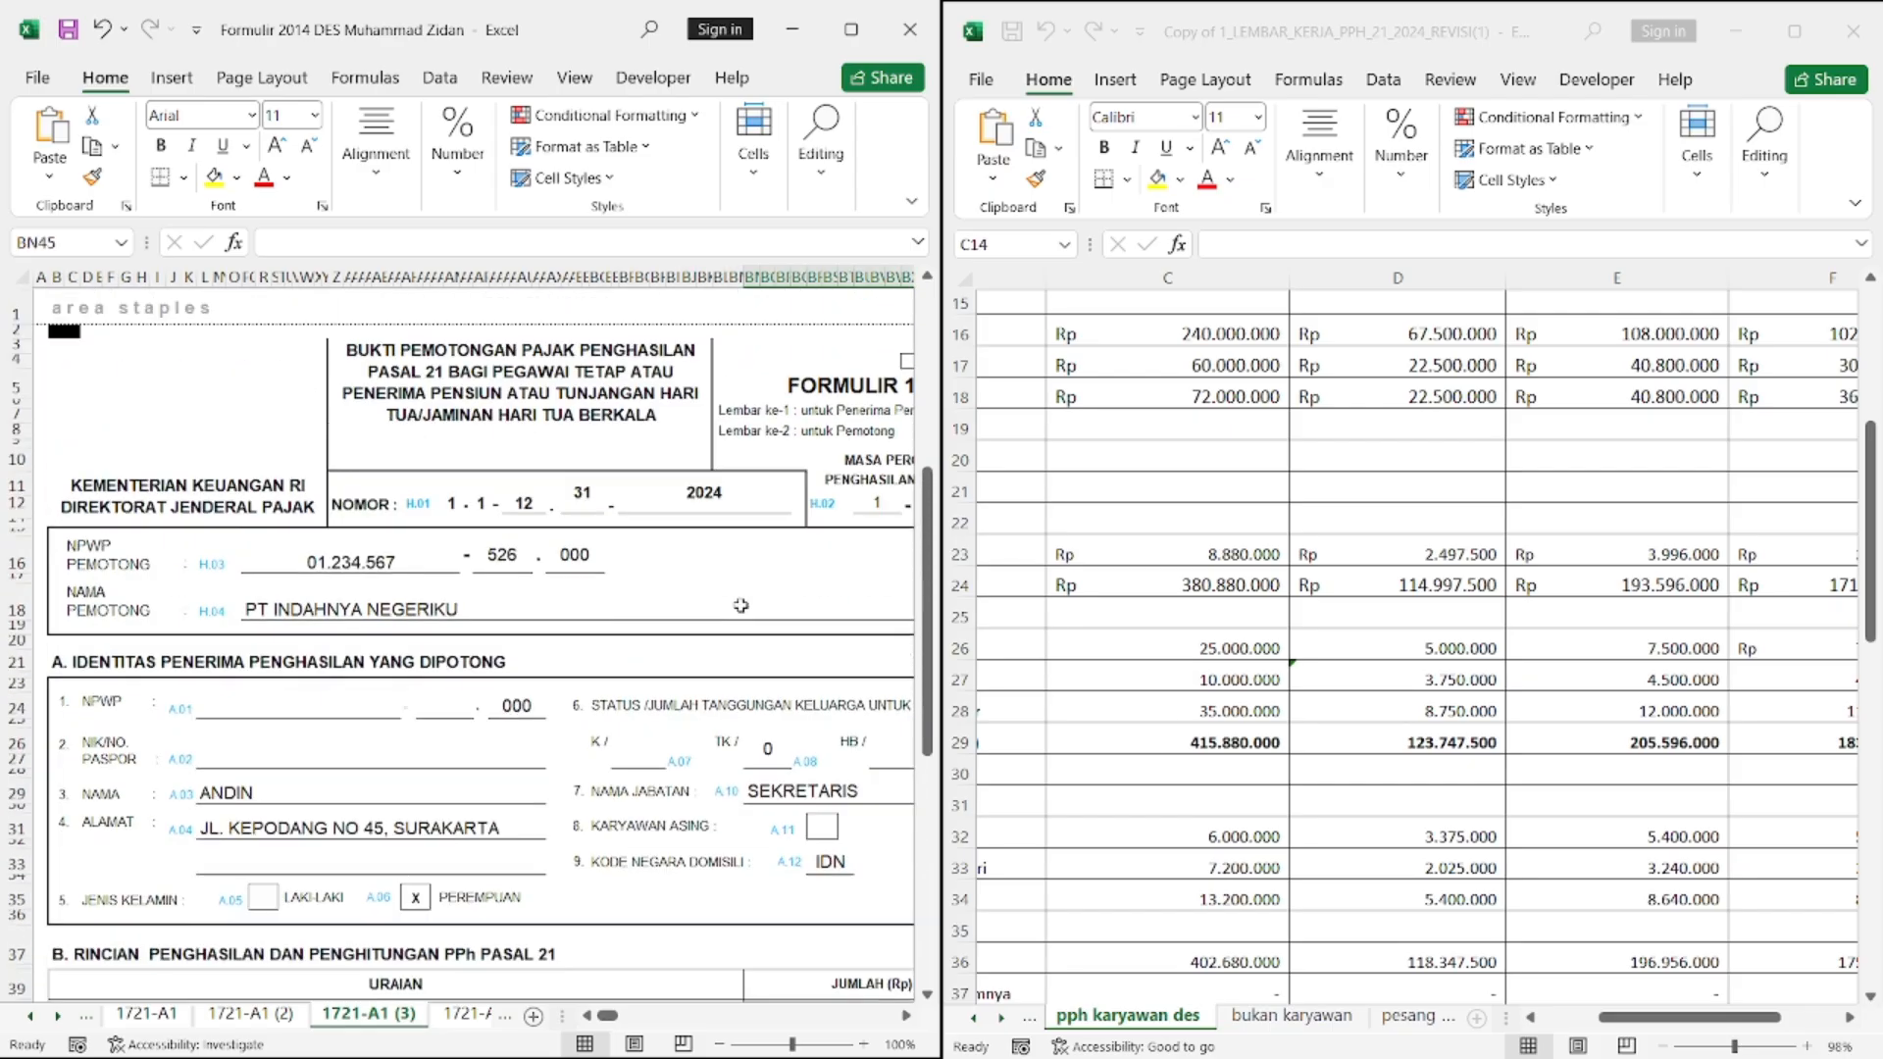
Open the 1721-A1 (4) form and review its header, section A identity and tax object code
left_click(472, 1016)
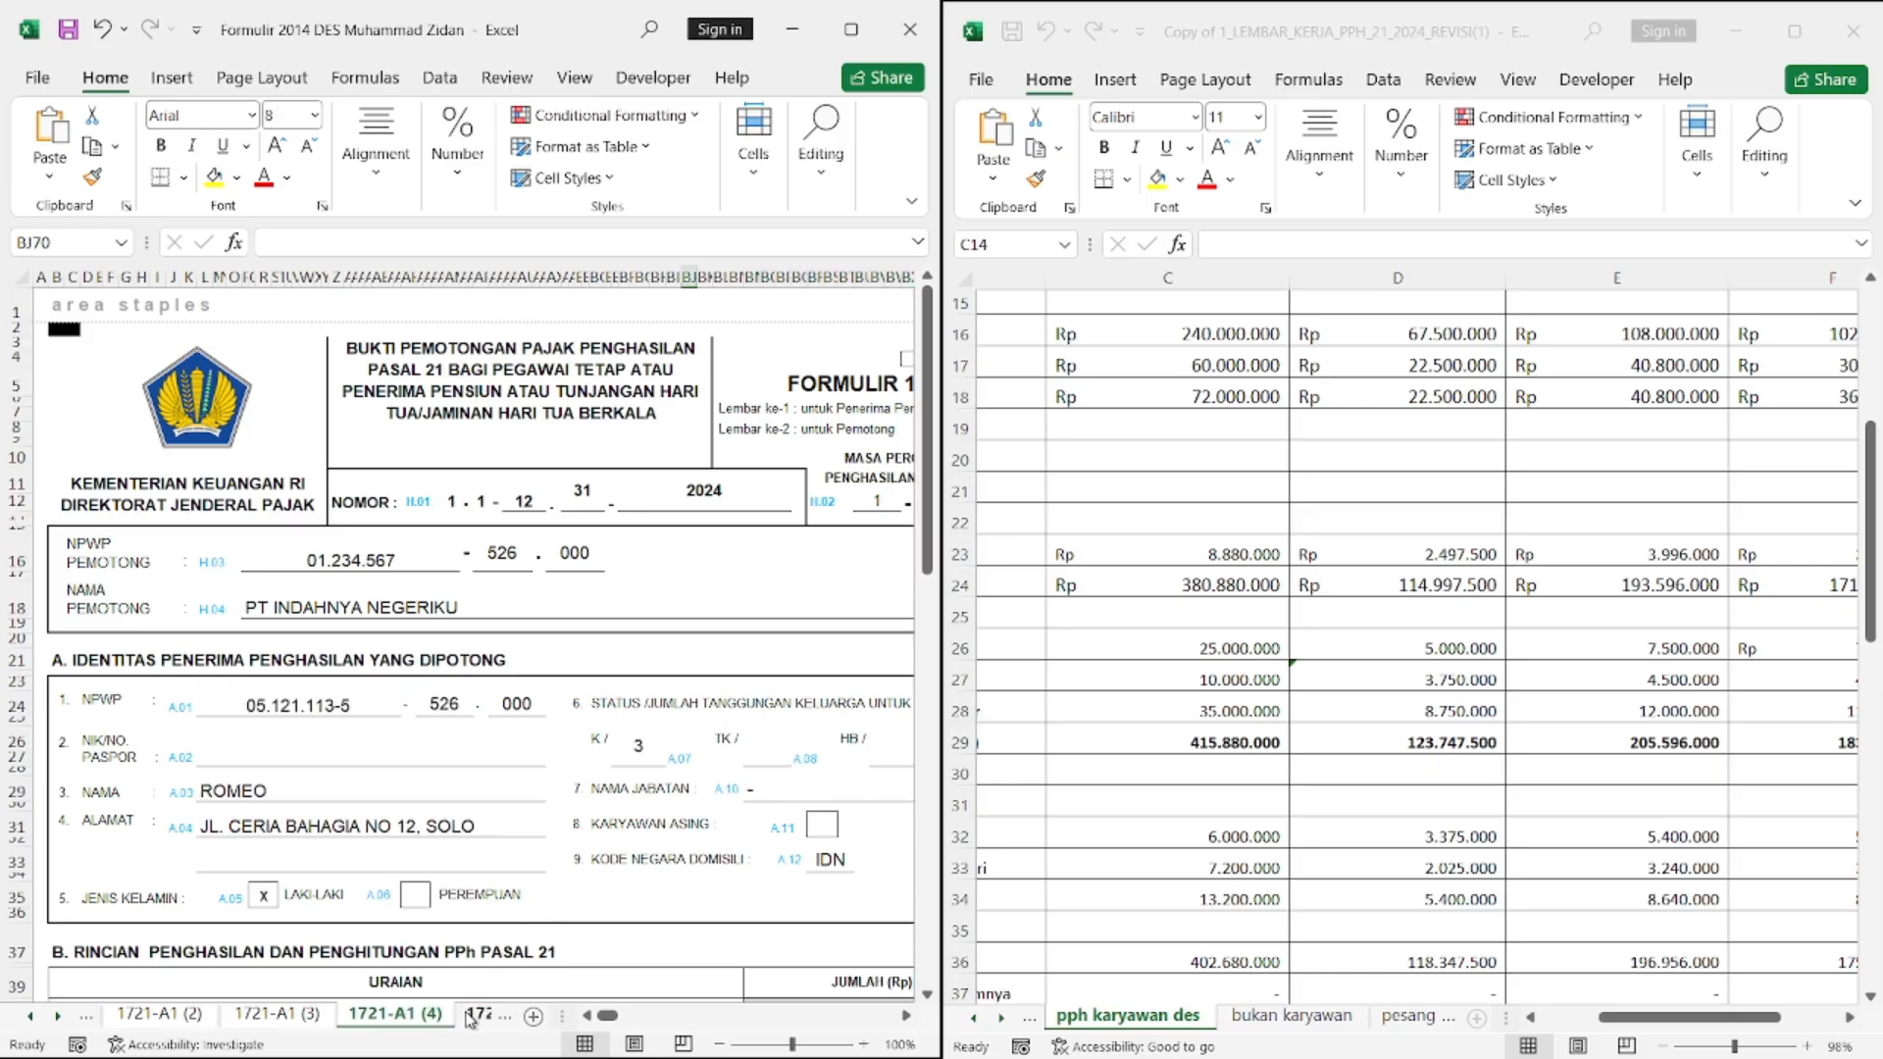
scroll(492, 813, "down", 3)
scroll(491, 813, "down", 1)
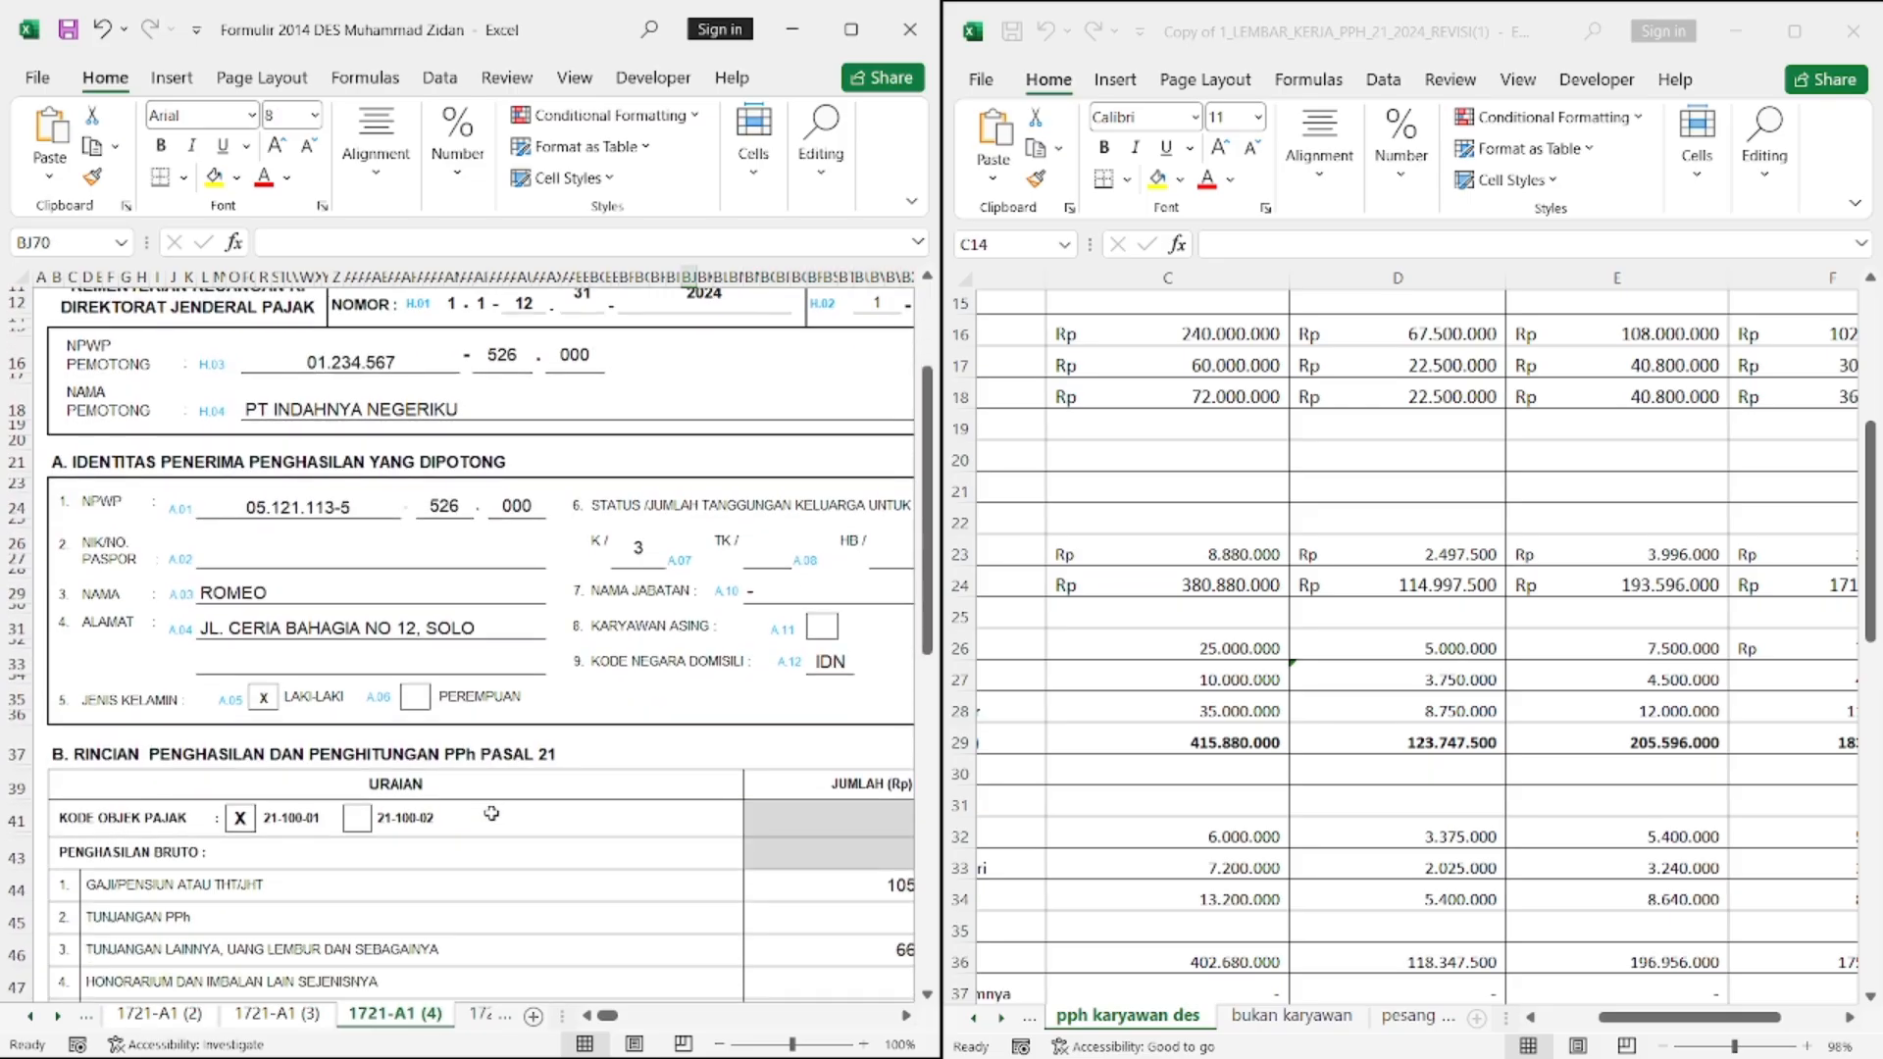
scroll(491, 813, "down", 5)
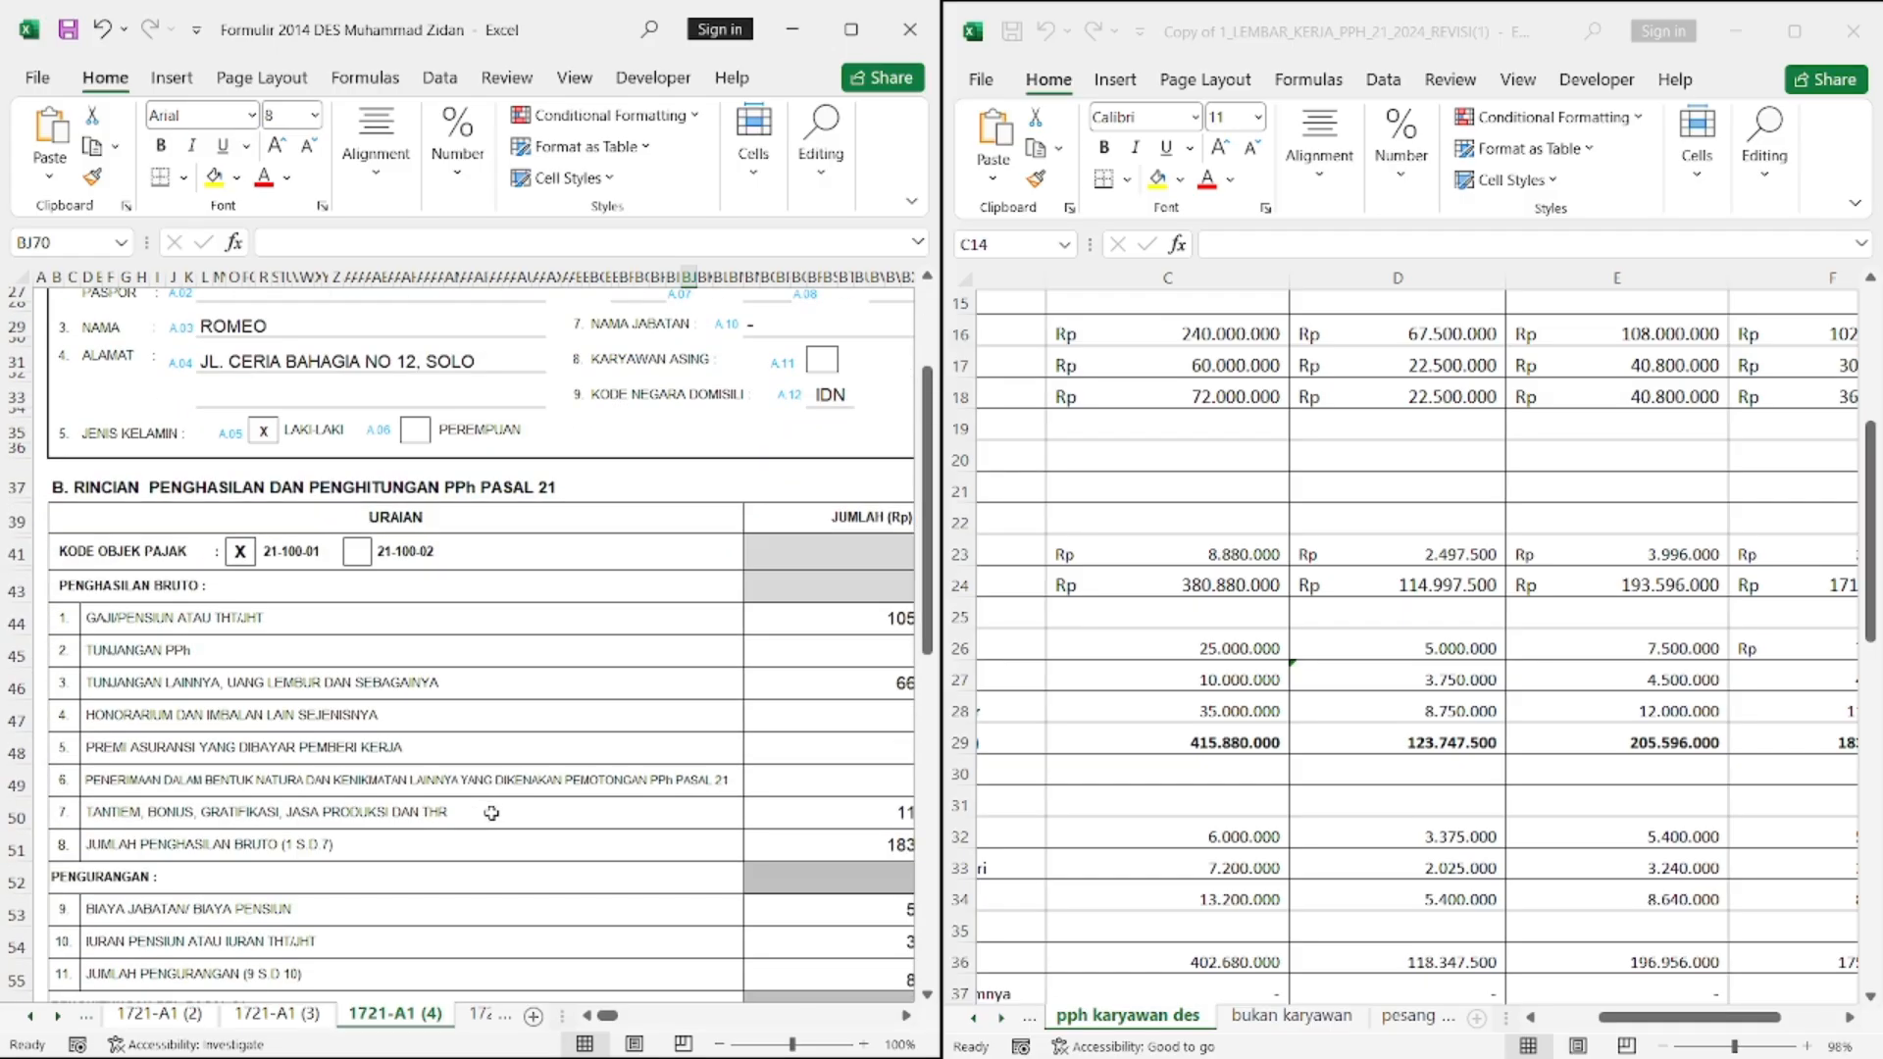
Examine the fourth form's section B lines from gross income to PPh 21 withheld, and section C with the withholder's identity and date
scroll(492, 813, "right", 2)
scroll(492, 813, "down", 7)
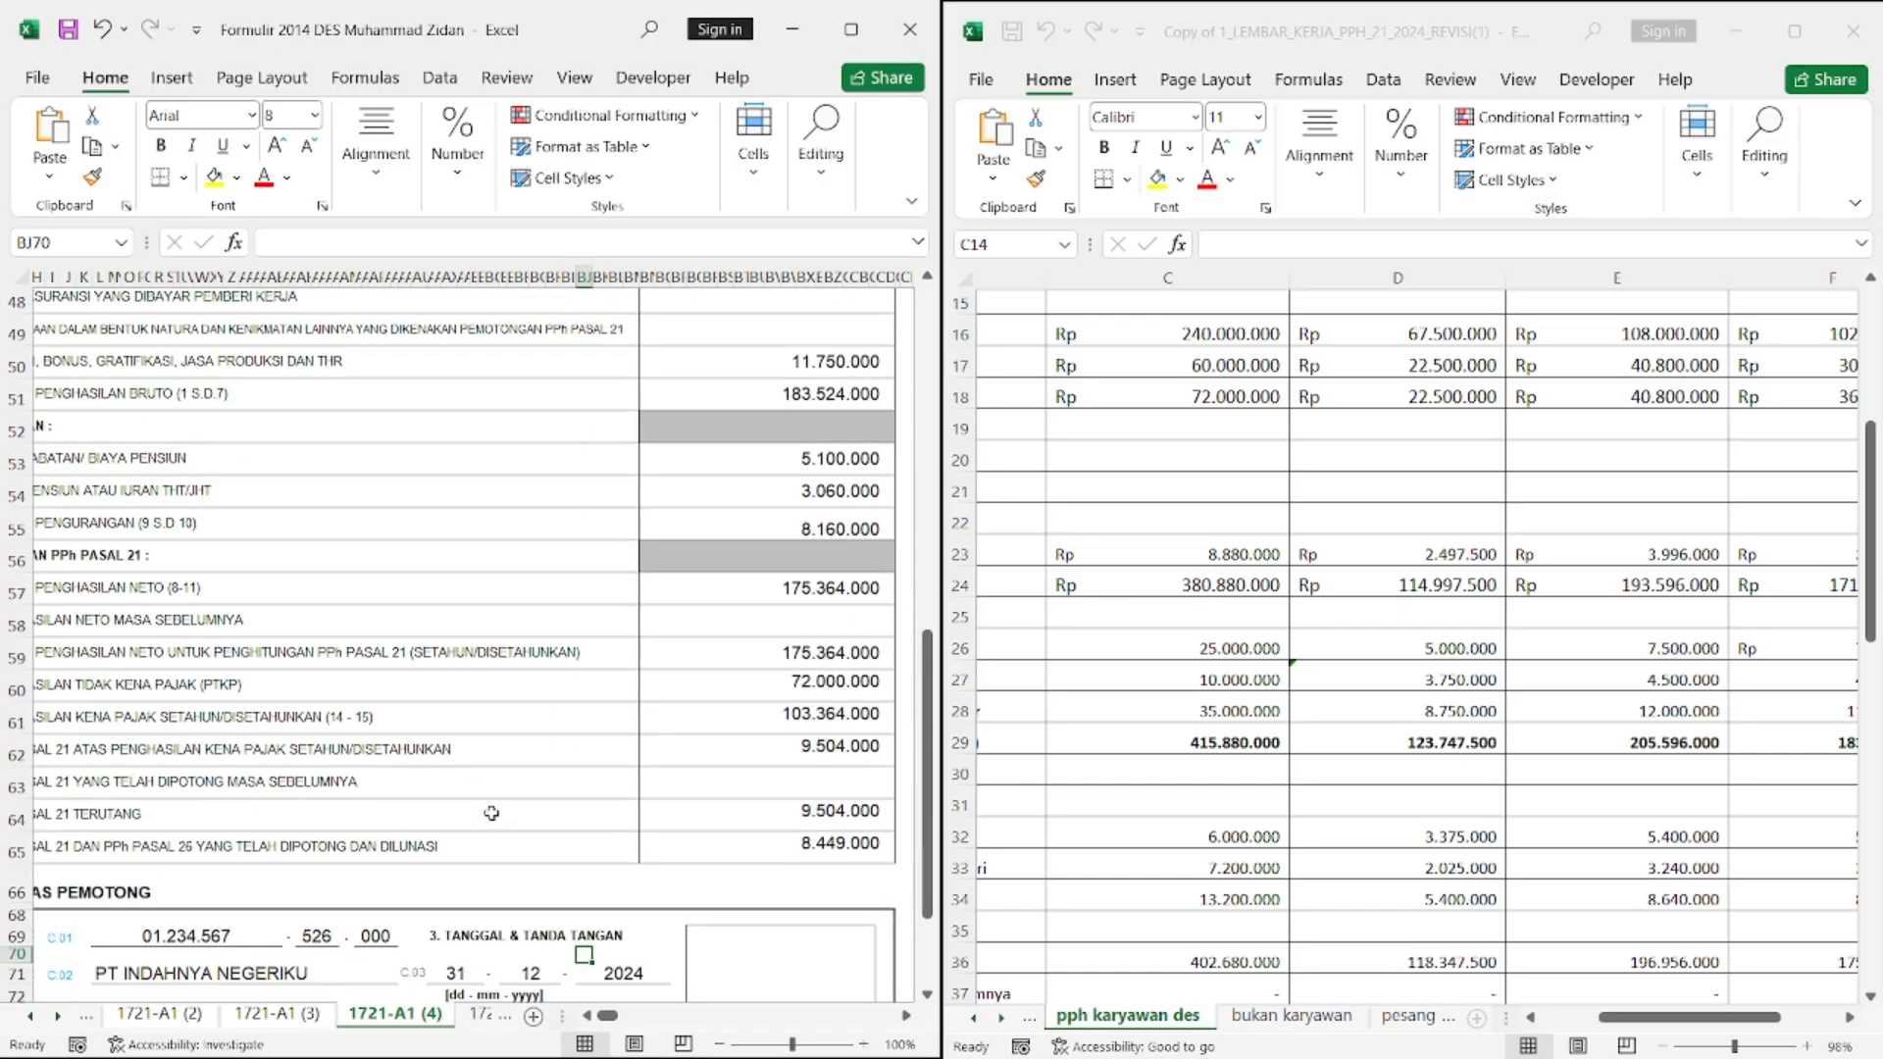
scroll(491, 813, "left", 2)
scroll(492, 813, "down", 2)
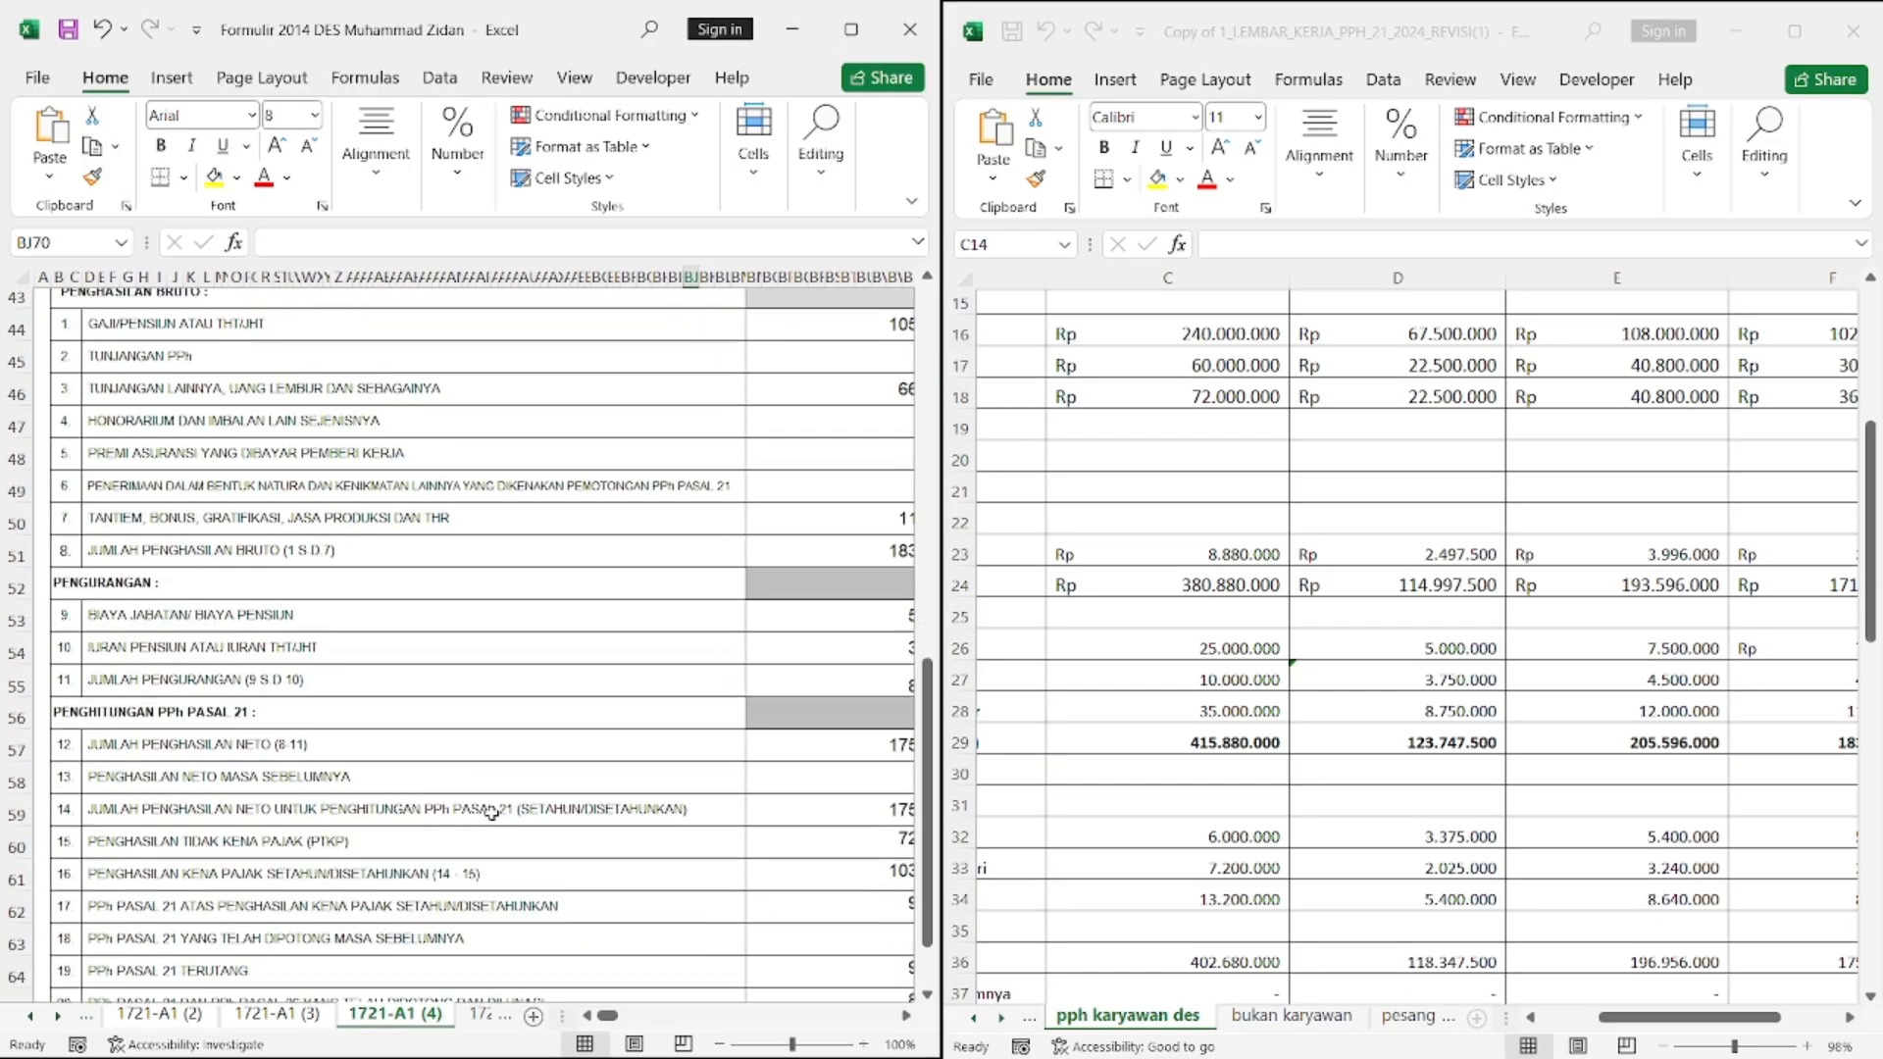
scroll(491, 813, "right", 2)
scroll(491, 813, "left", 1)
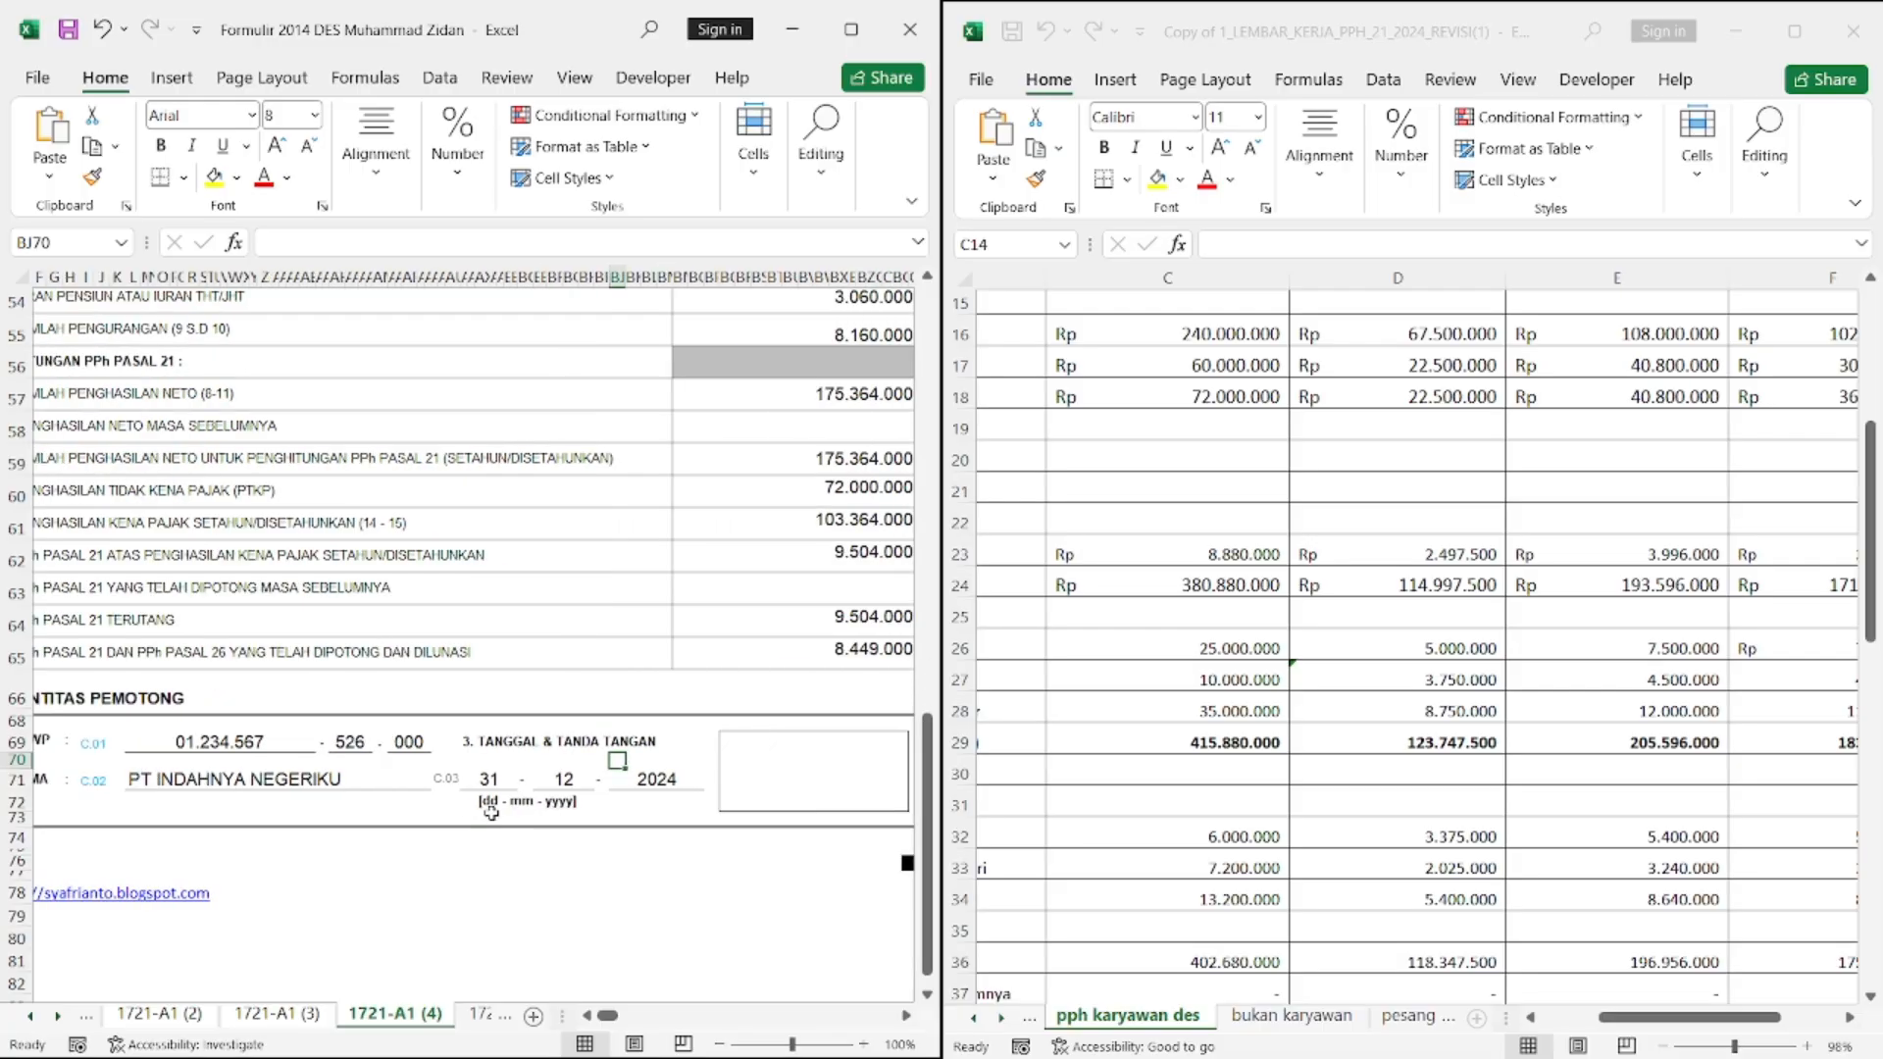
scroll(491, 813, "left", 1)
scroll(592, 769, "up", 5)
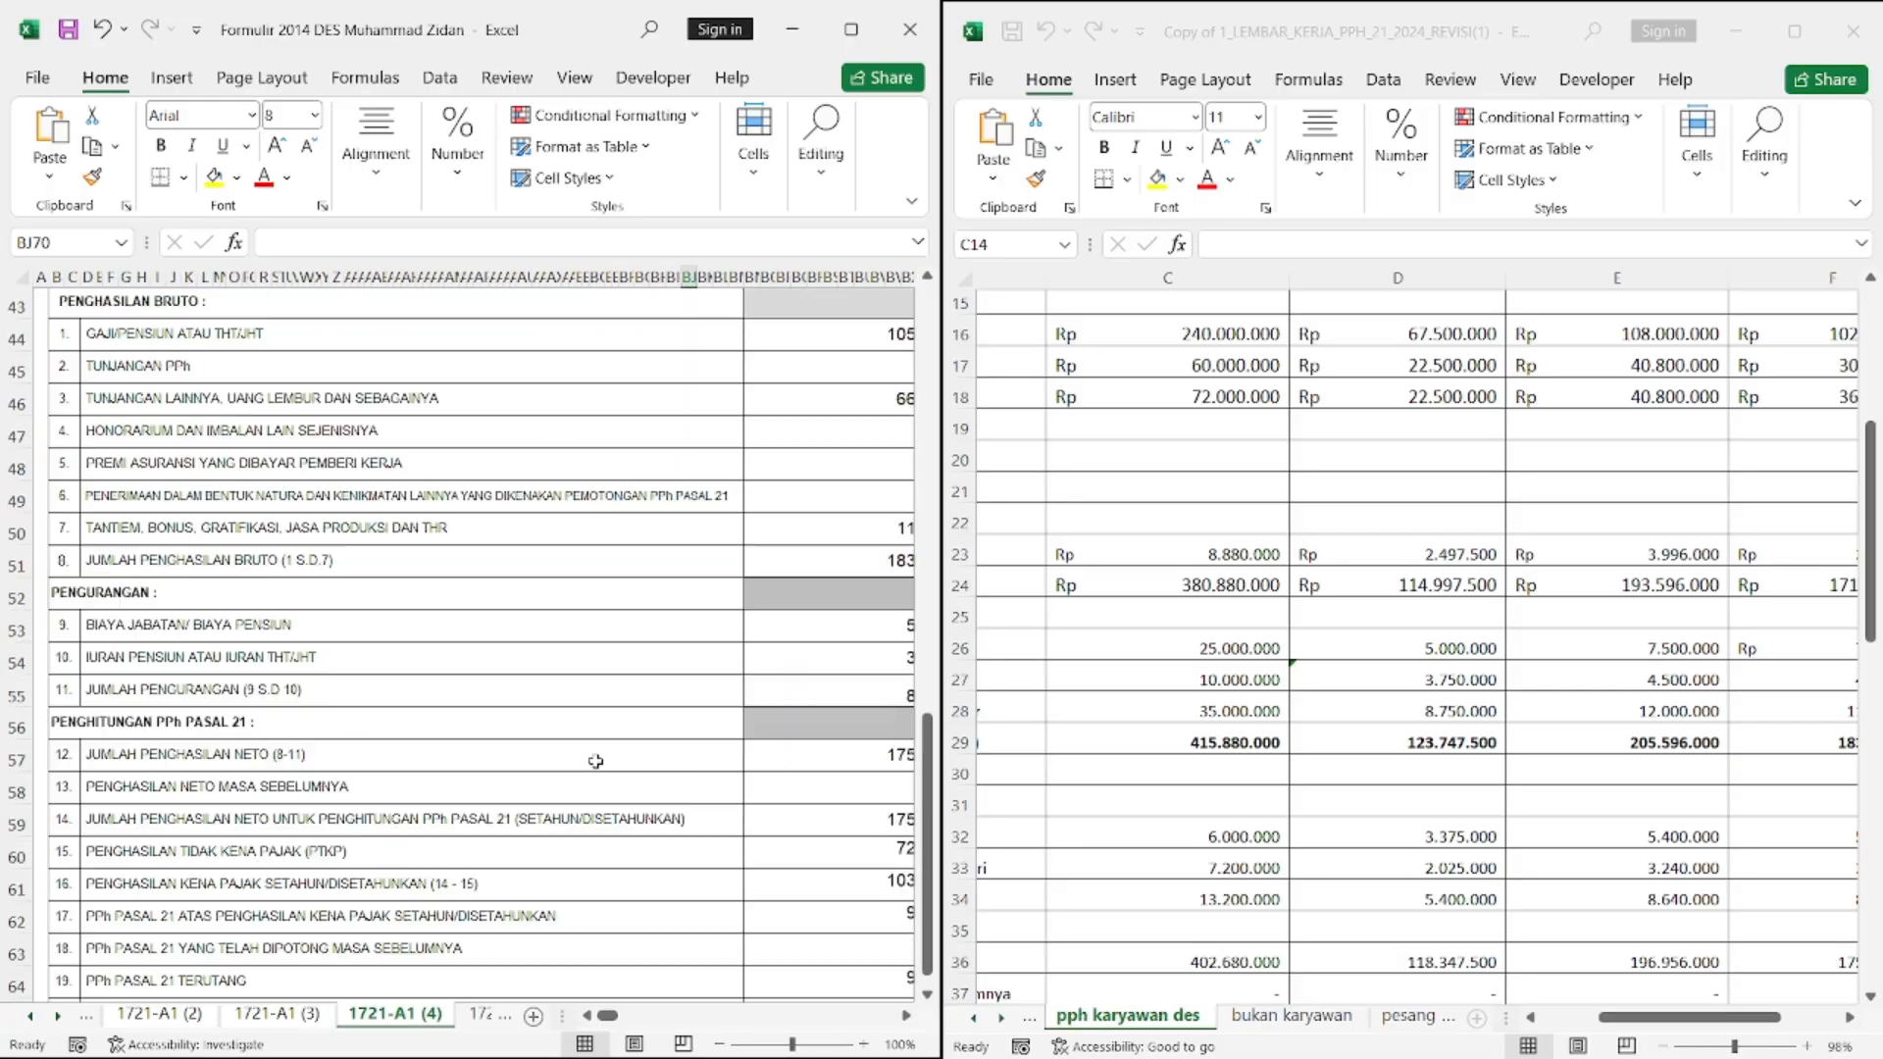
Recheck the fourth form's header, income period and PTKP dependant status in section A
scroll(596, 761, "up", 10)
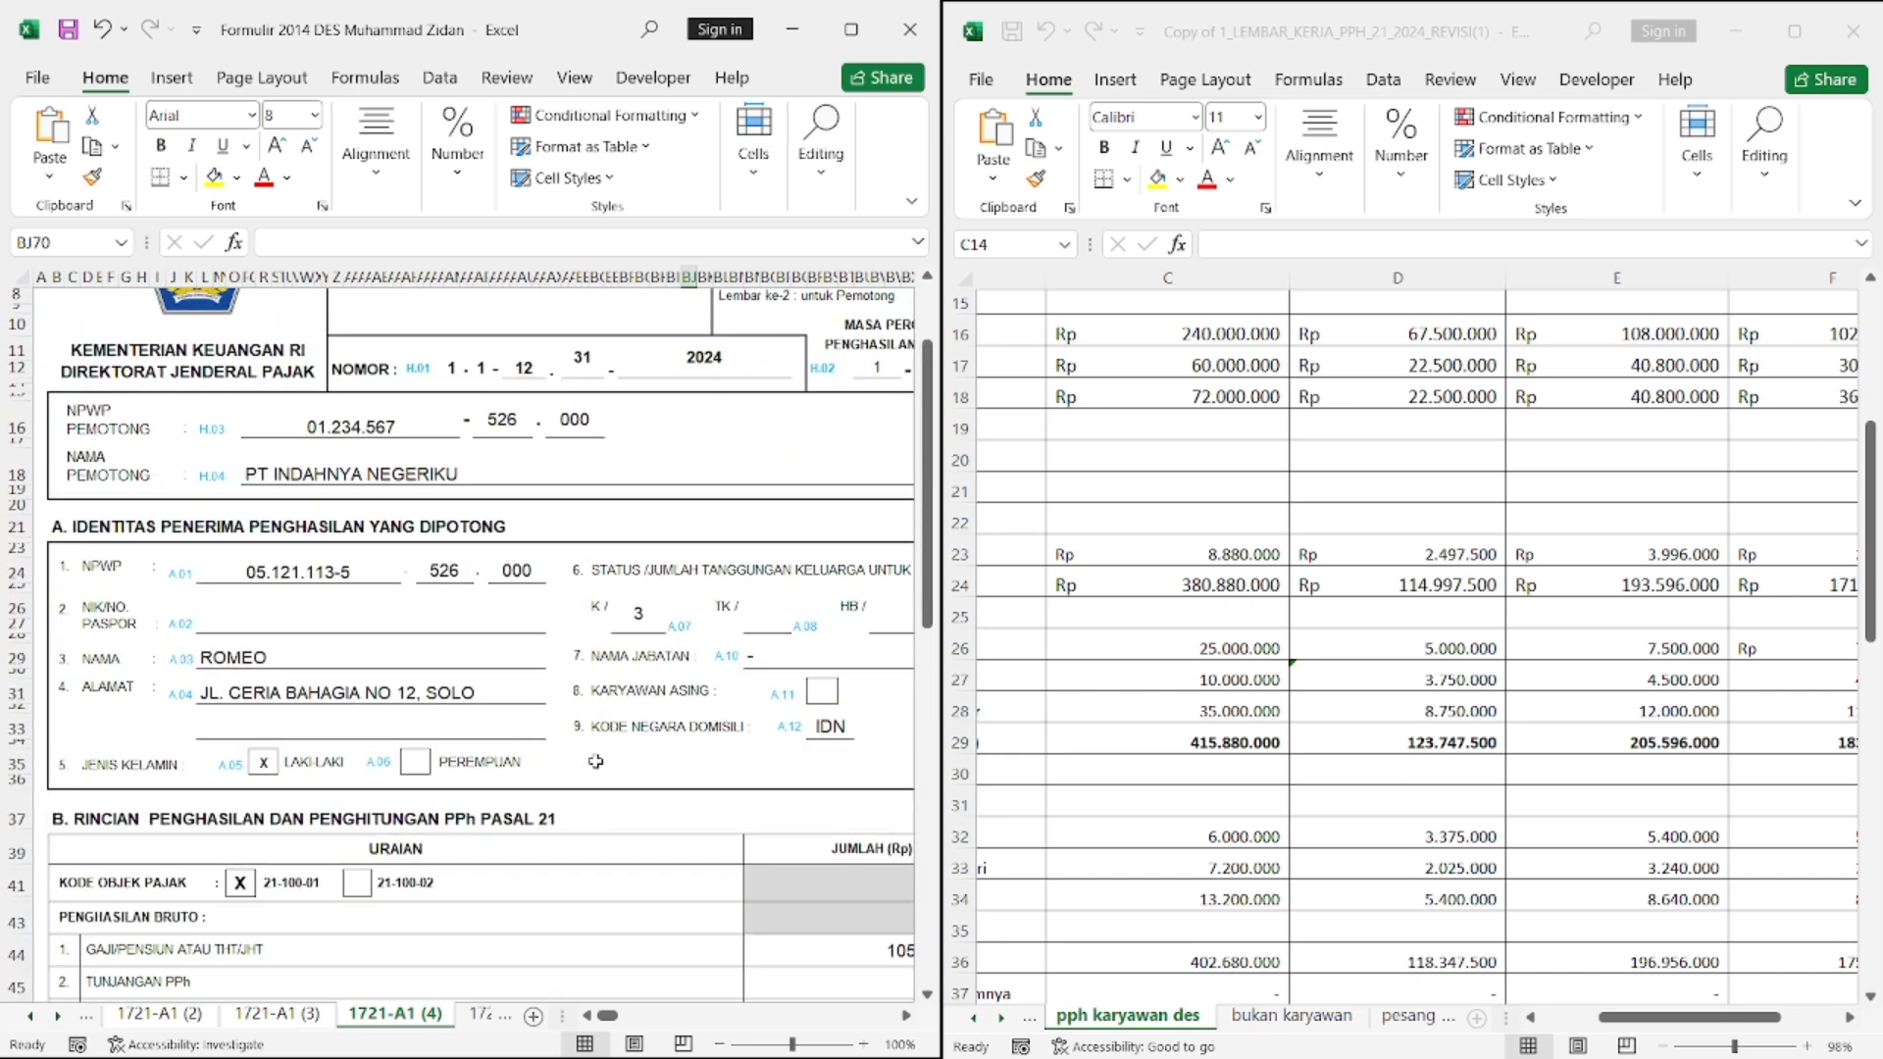
scroll(596, 760, "up", 3)
scroll(595, 761, "right", 1)
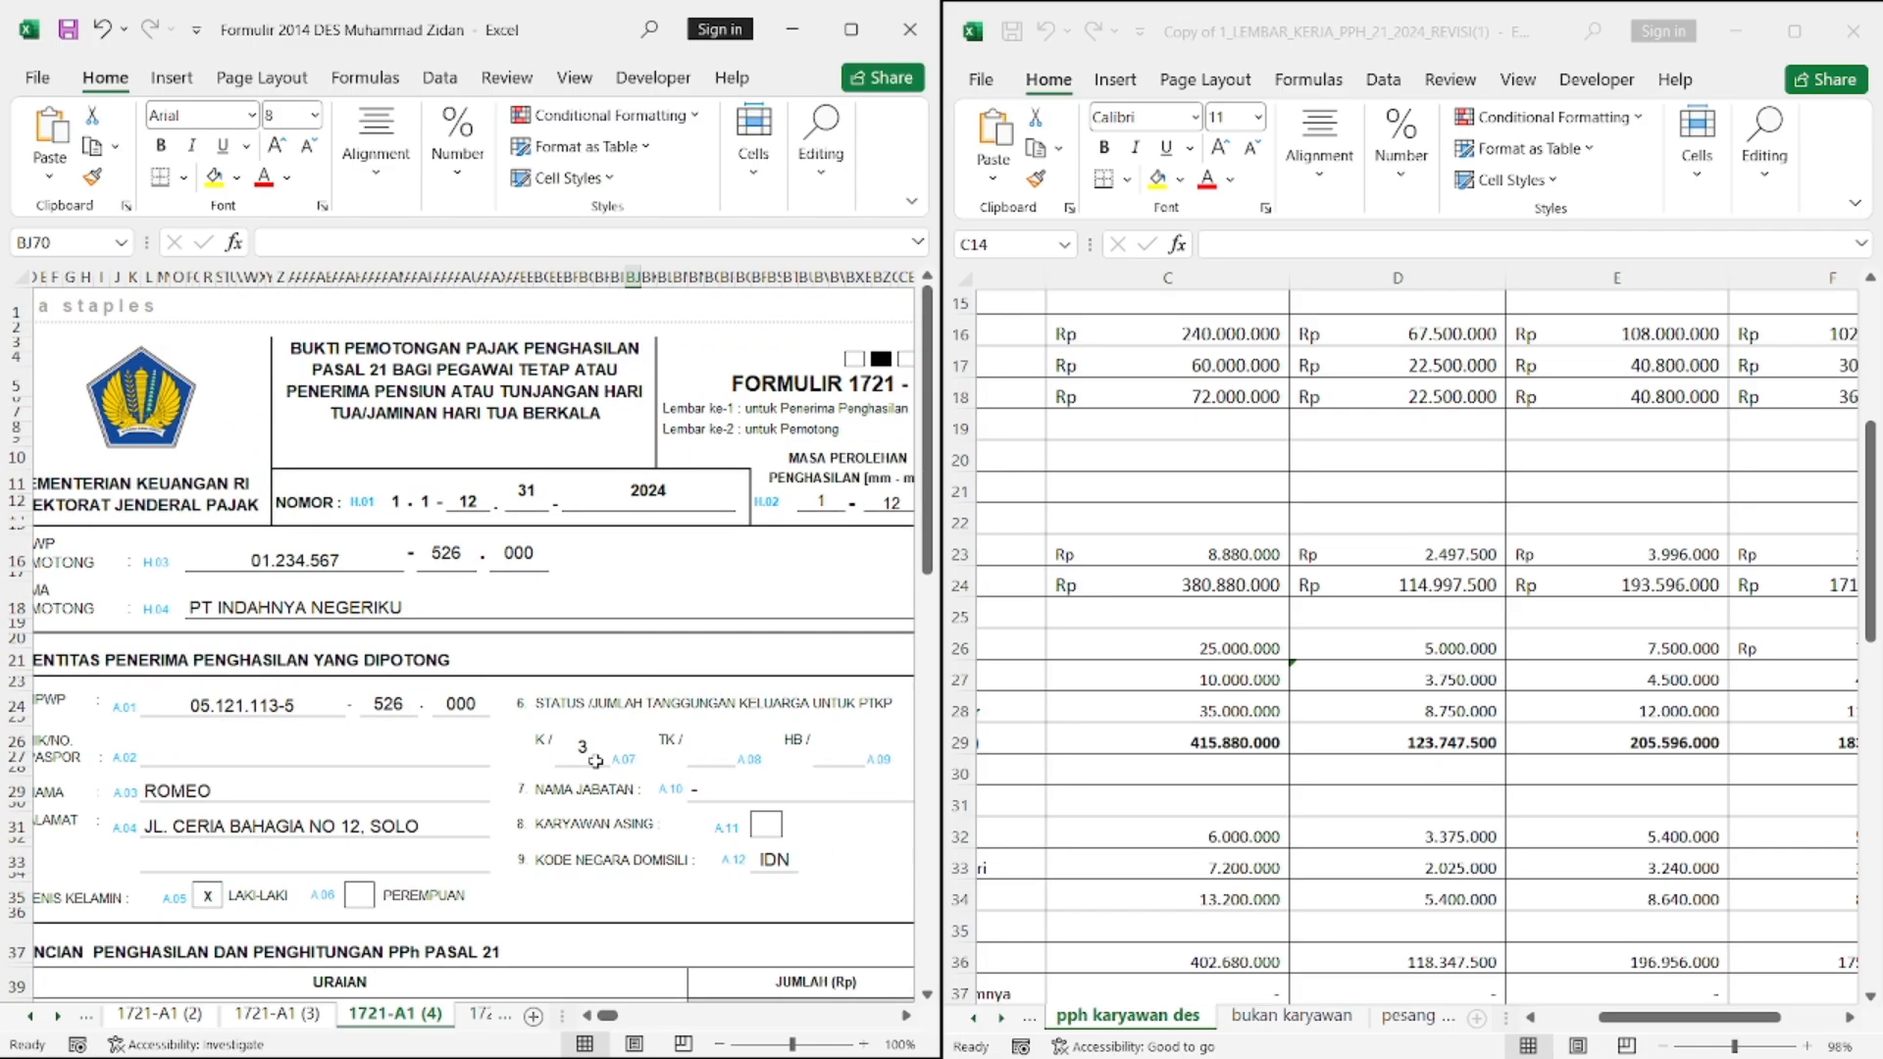
scroll(595, 761, "left", 2)
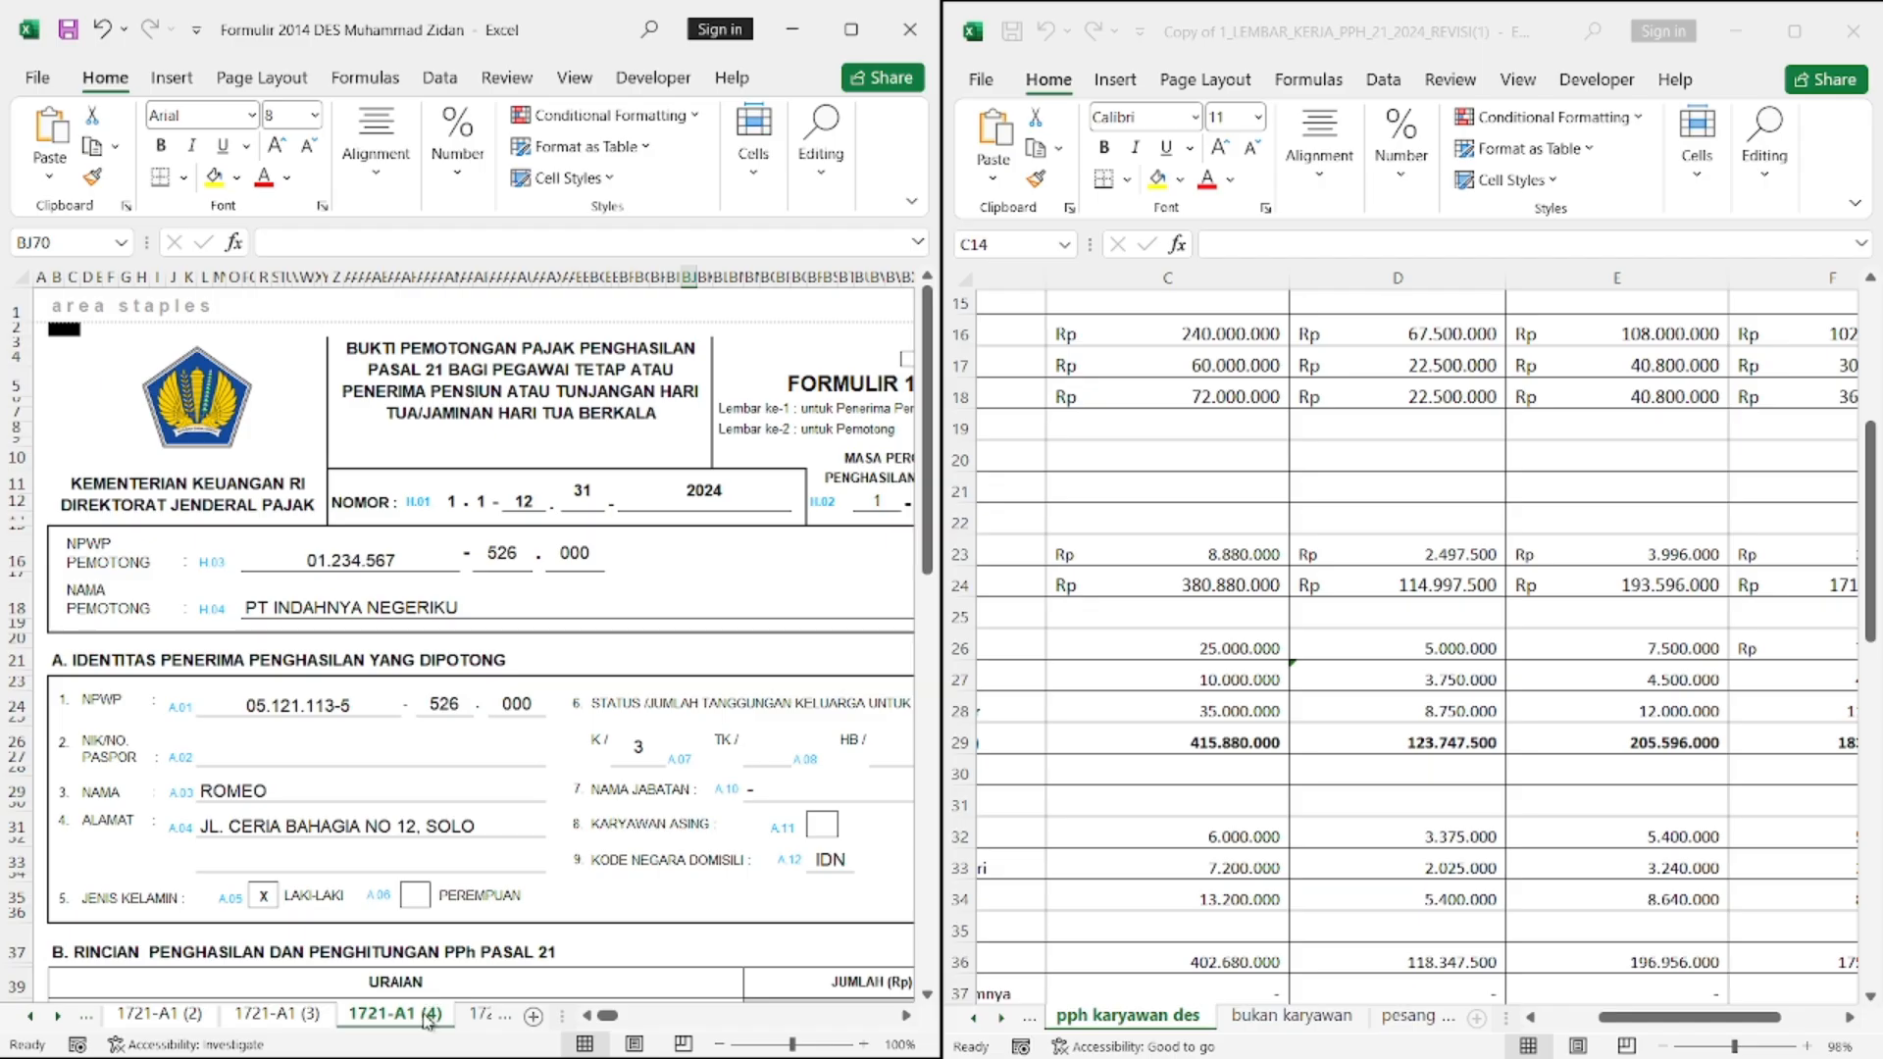
Open the main 1721 form and review the withholder identity in section A and the tax objects in section B
scroll(425, 1020, "down", 5)
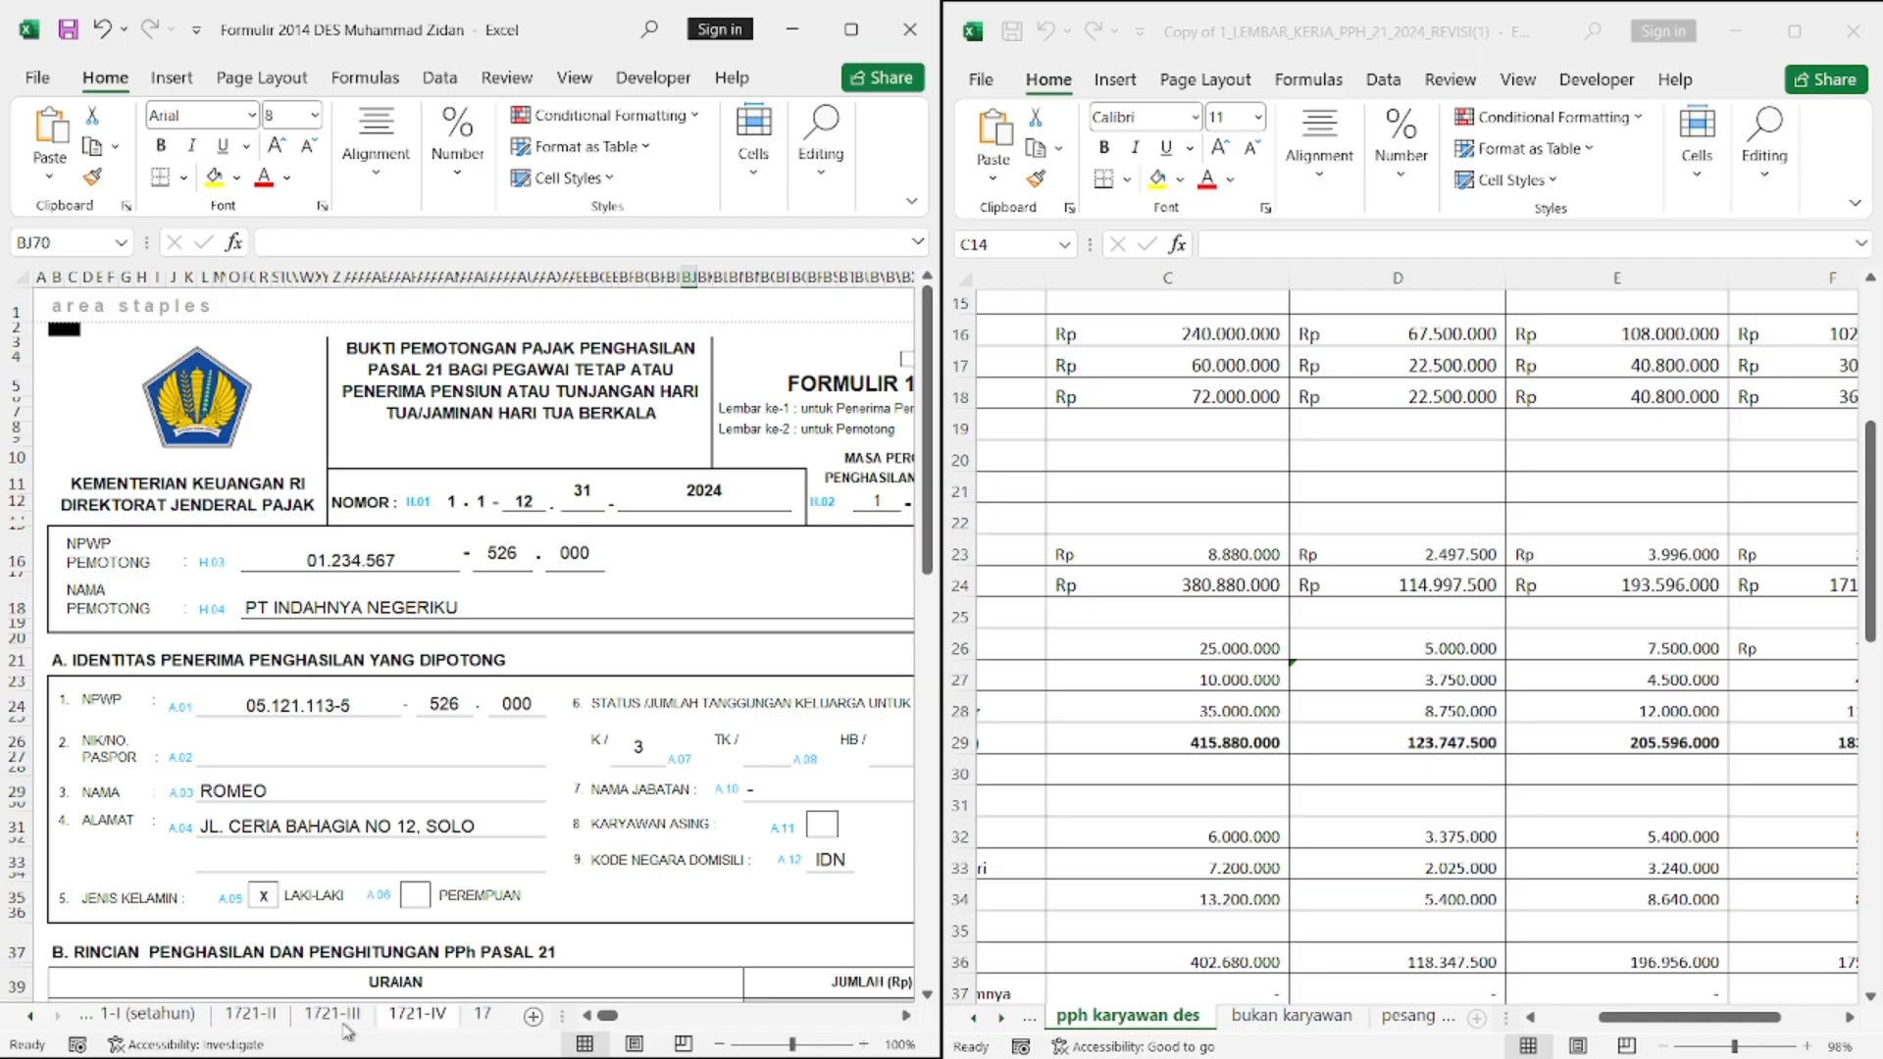
scroll(348, 1019, "up", 5)
left_click(132, 1013)
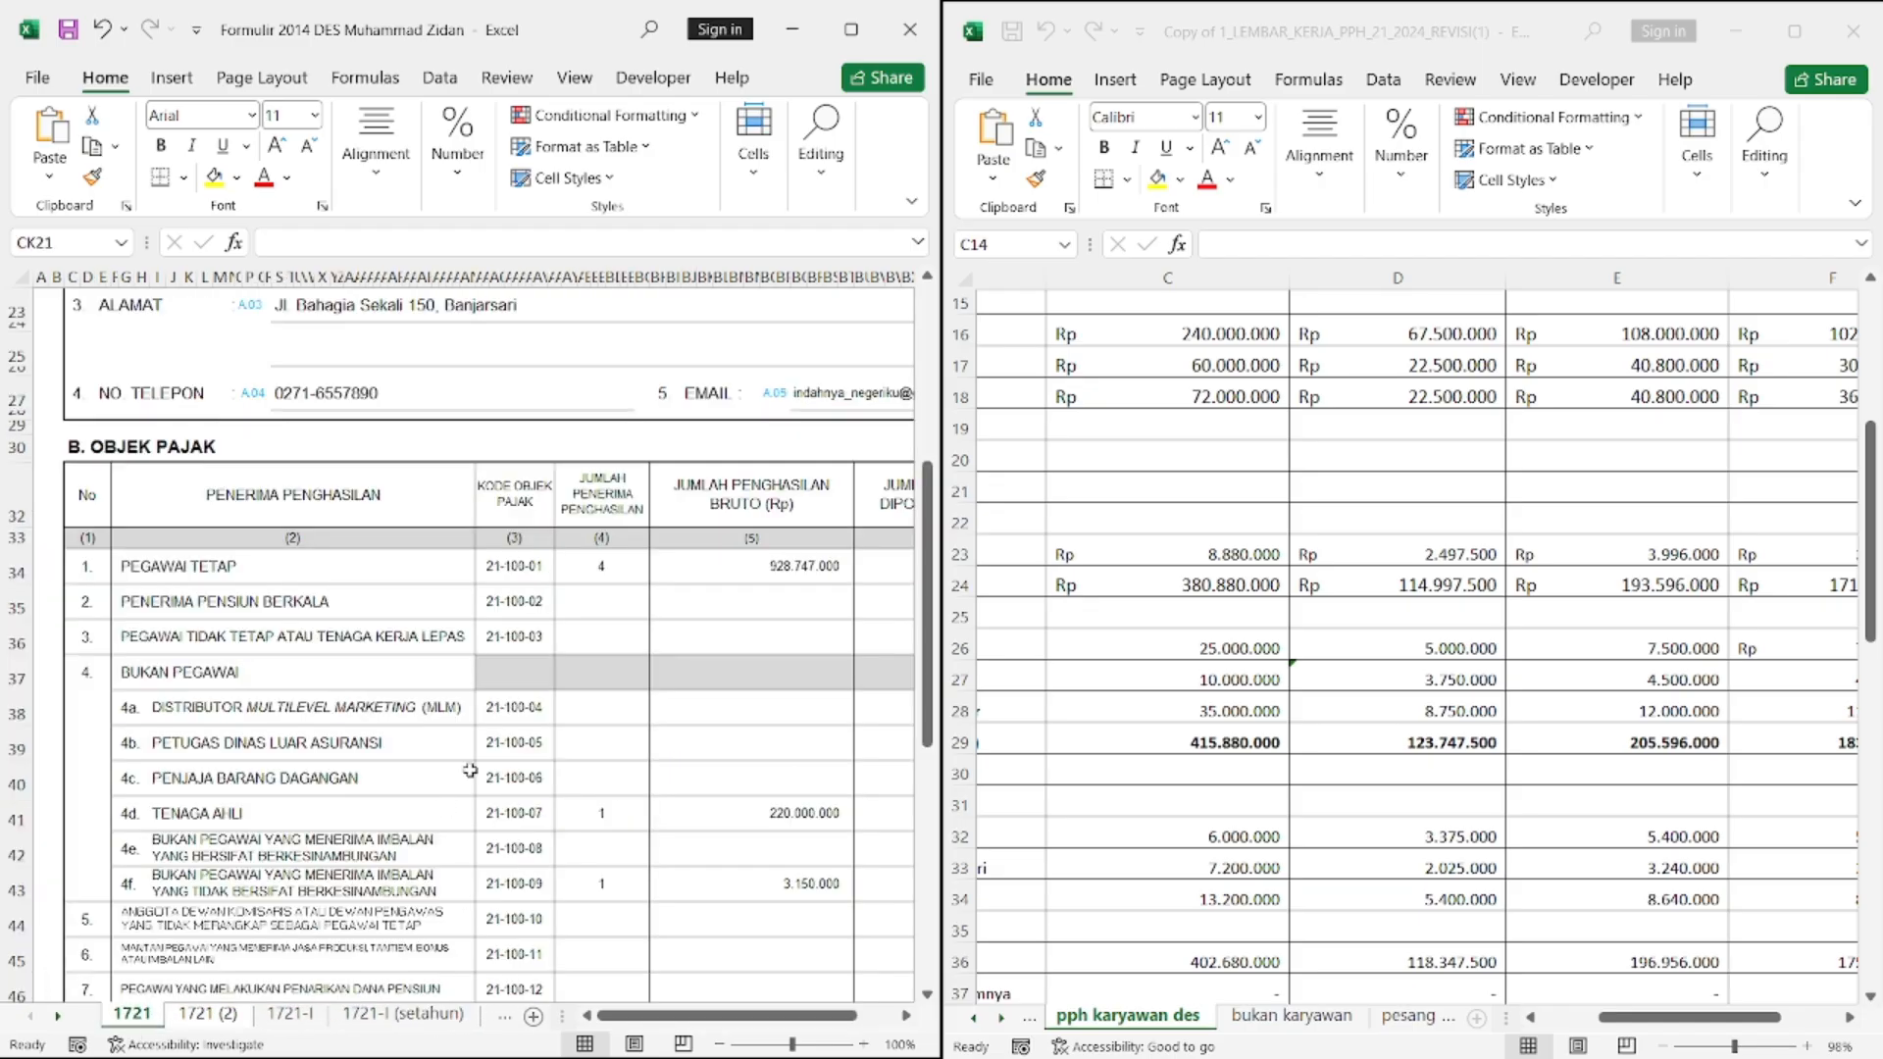
scroll(470, 769, "up", 4)
scroll(470, 769, "right", 1)
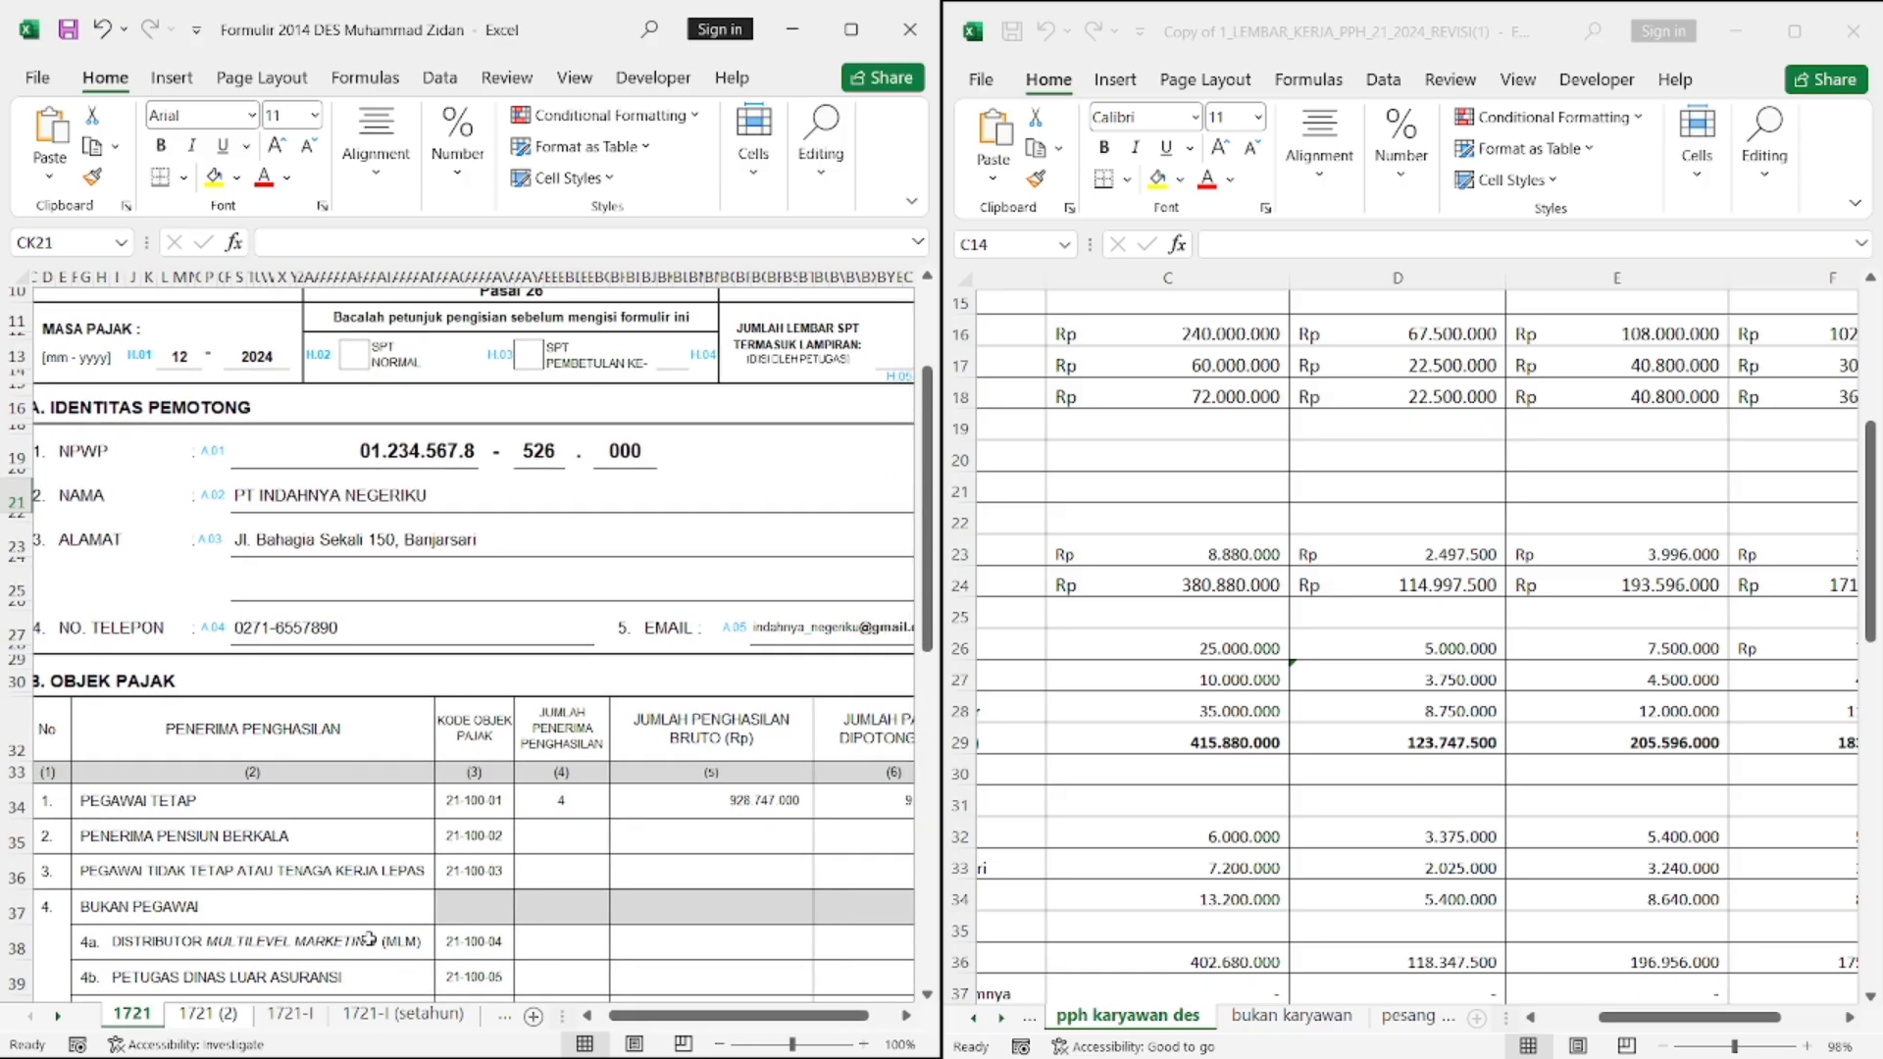
Open the 1721-I list for a single tax period and review its employees, tax object codes and gross income column
left_click(287, 1018)
left_click(367, 1016)
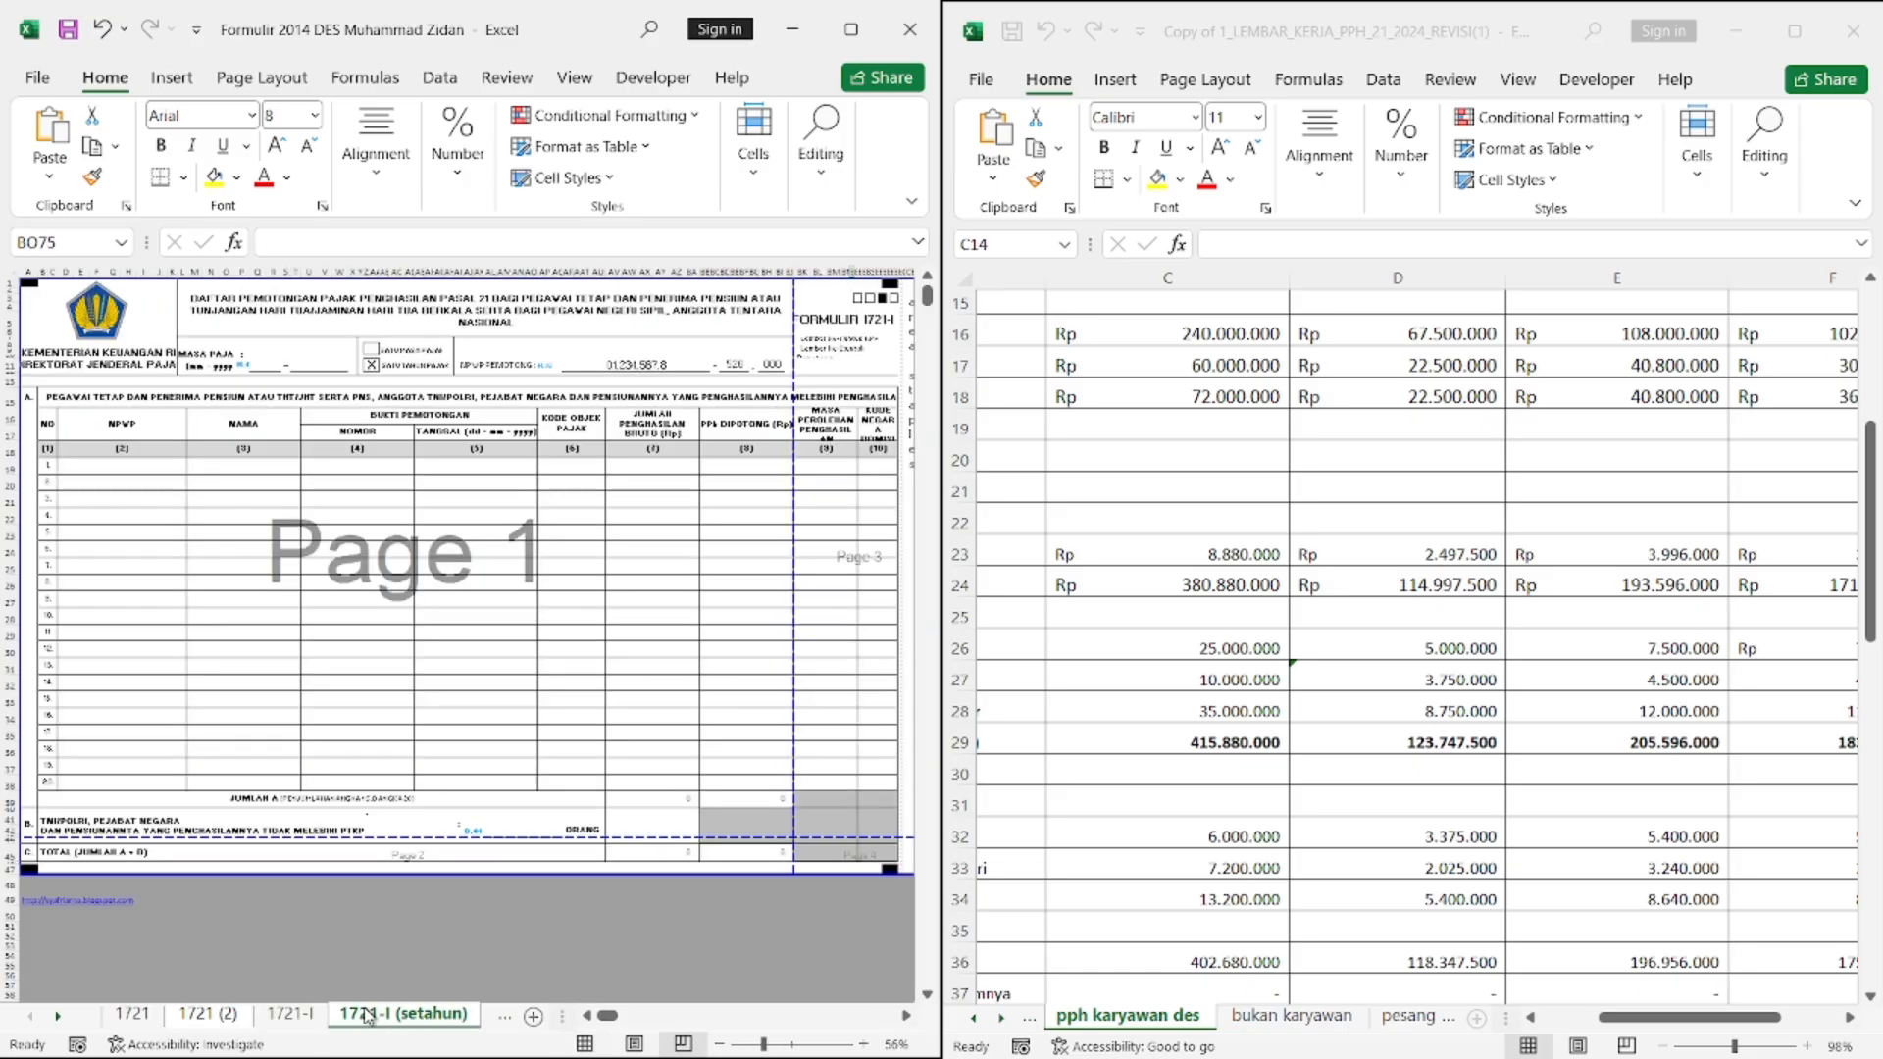
left_click(287, 1015)
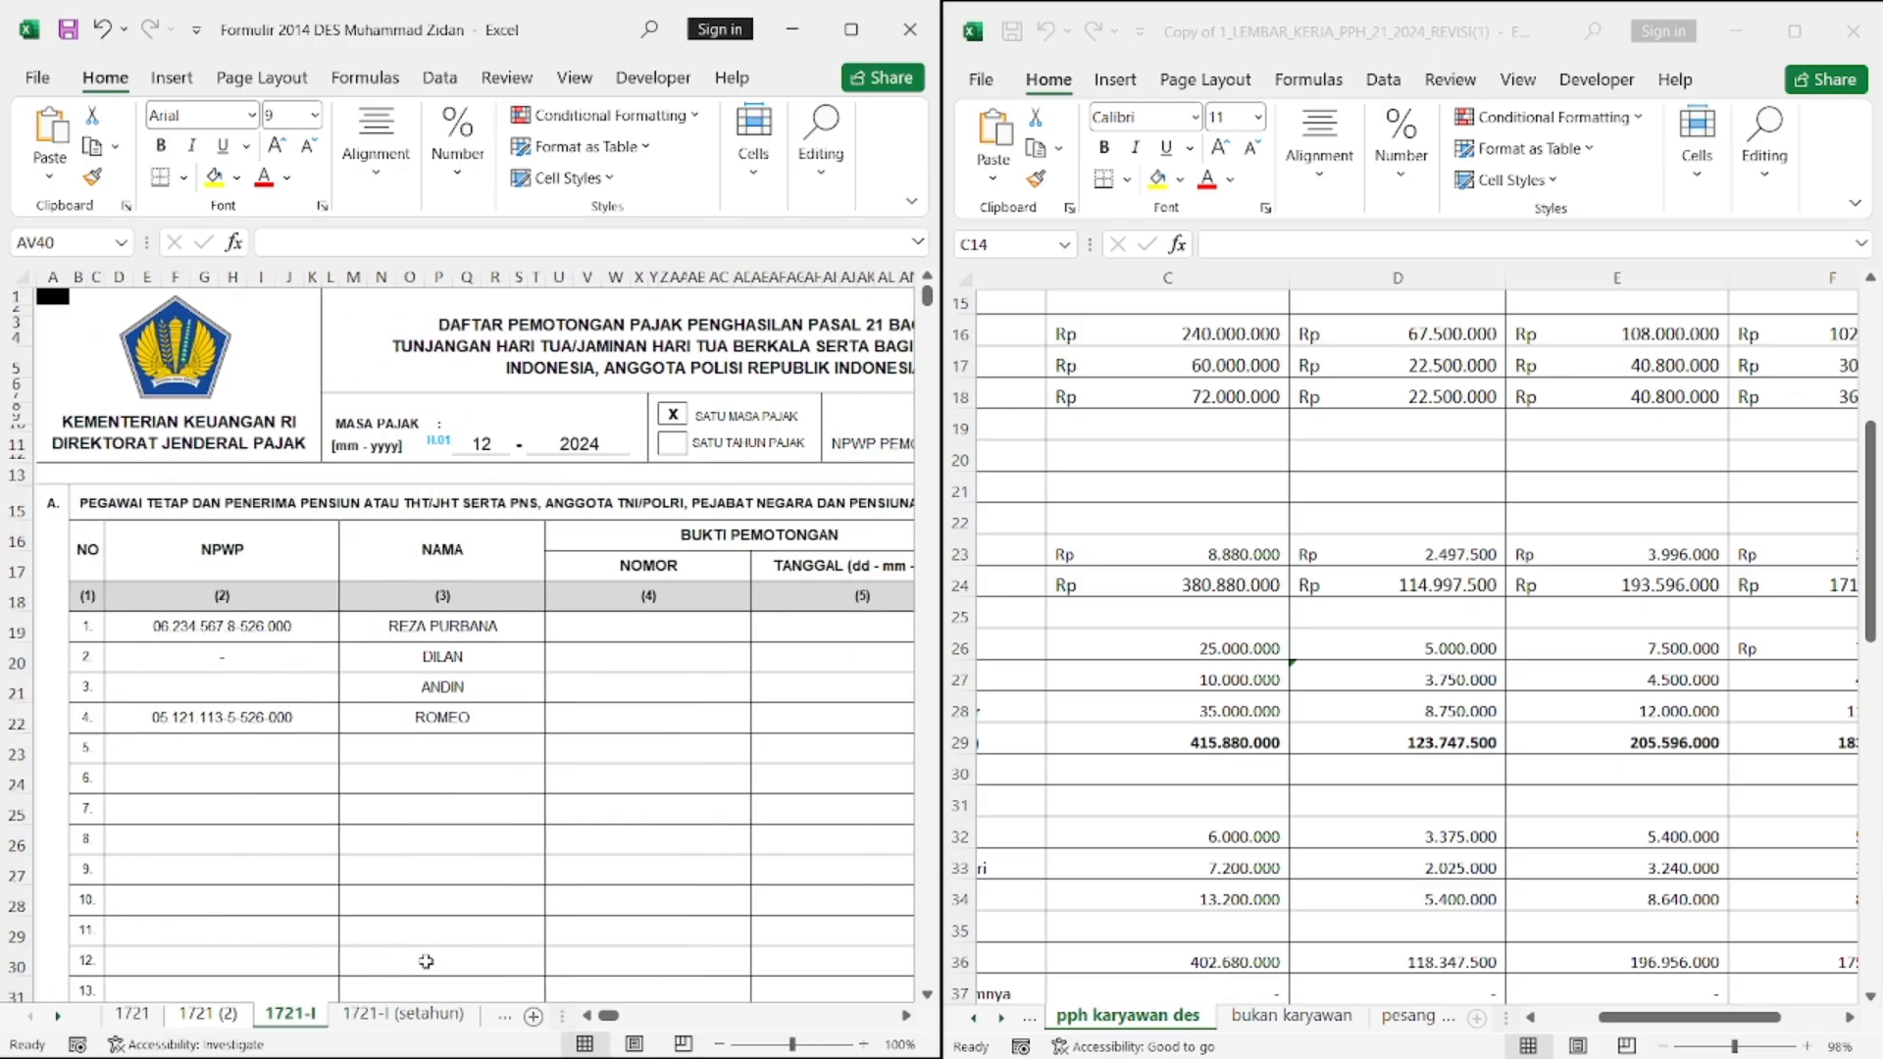
scroll(426, 960, "right", 5)
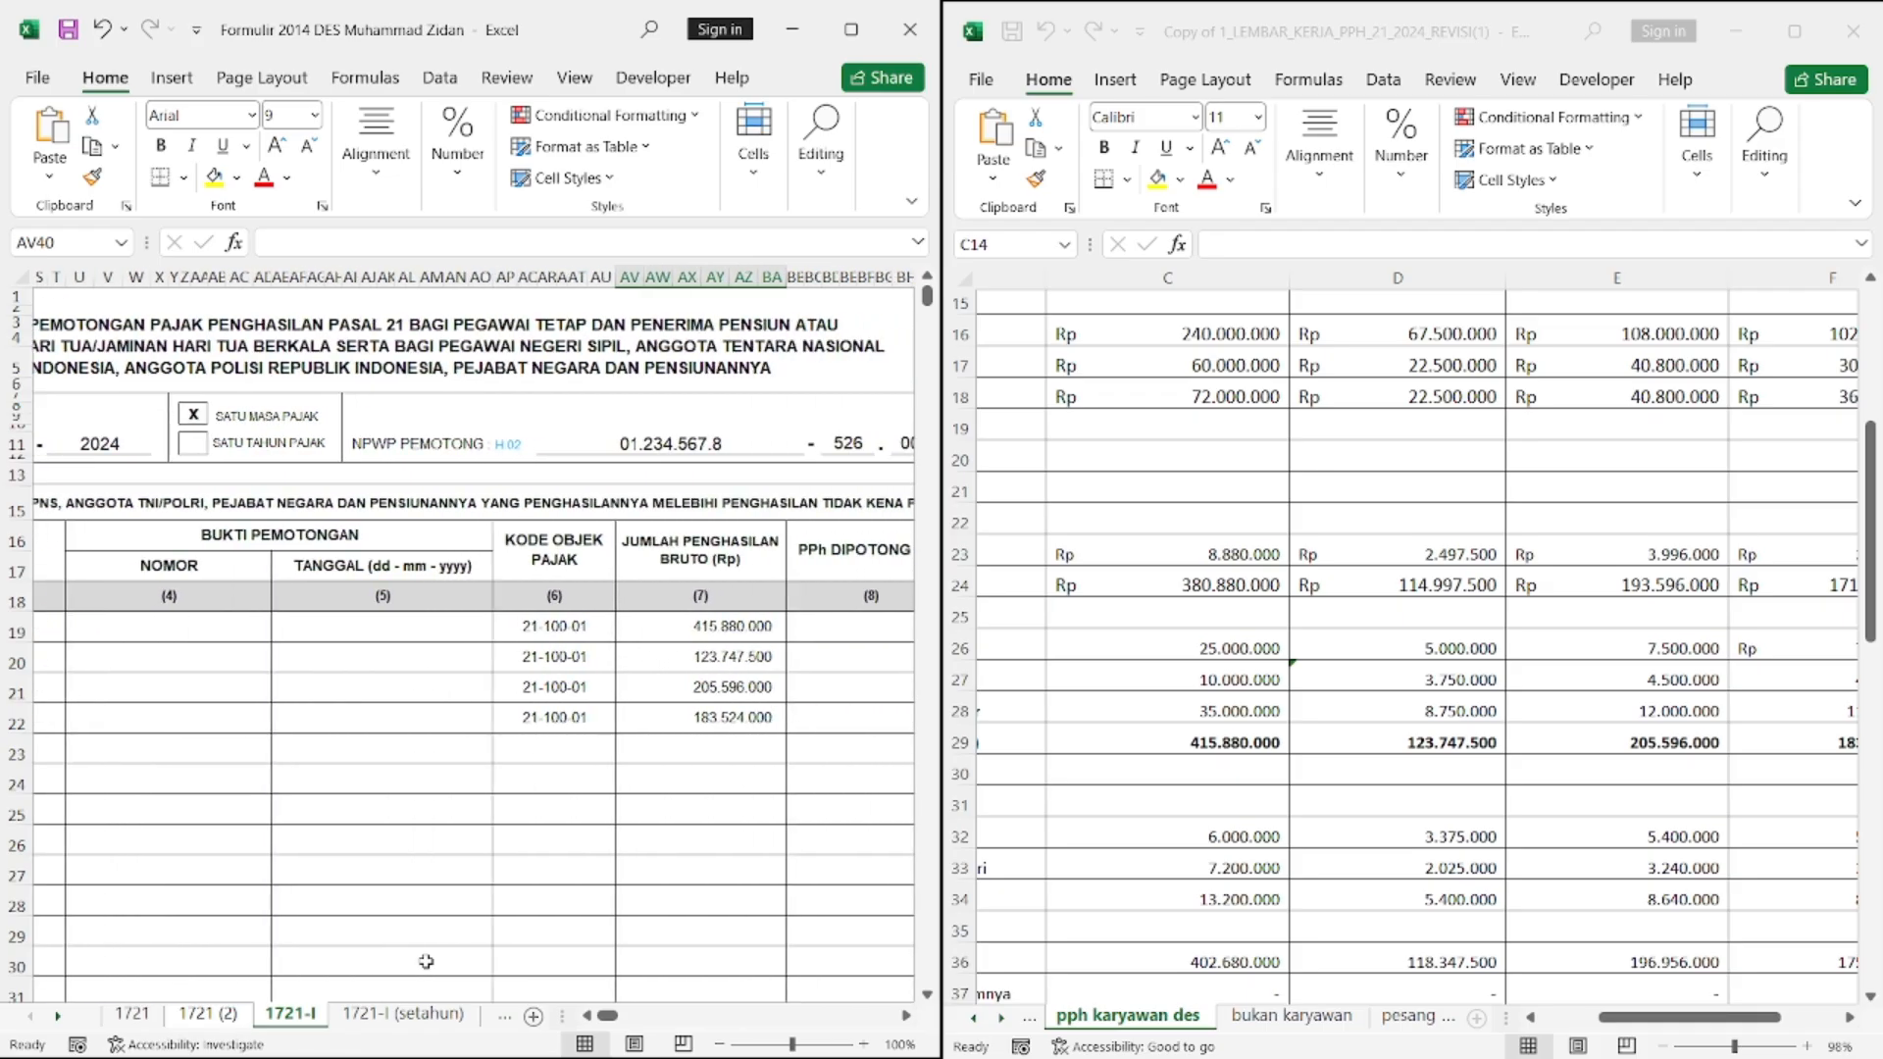
scroll(425, 961, "right", 1)
Compare the employee identities and regular income rows of the pph karyawan des worksheet with the entries in the 1721-I list
left_click(1251, 627)
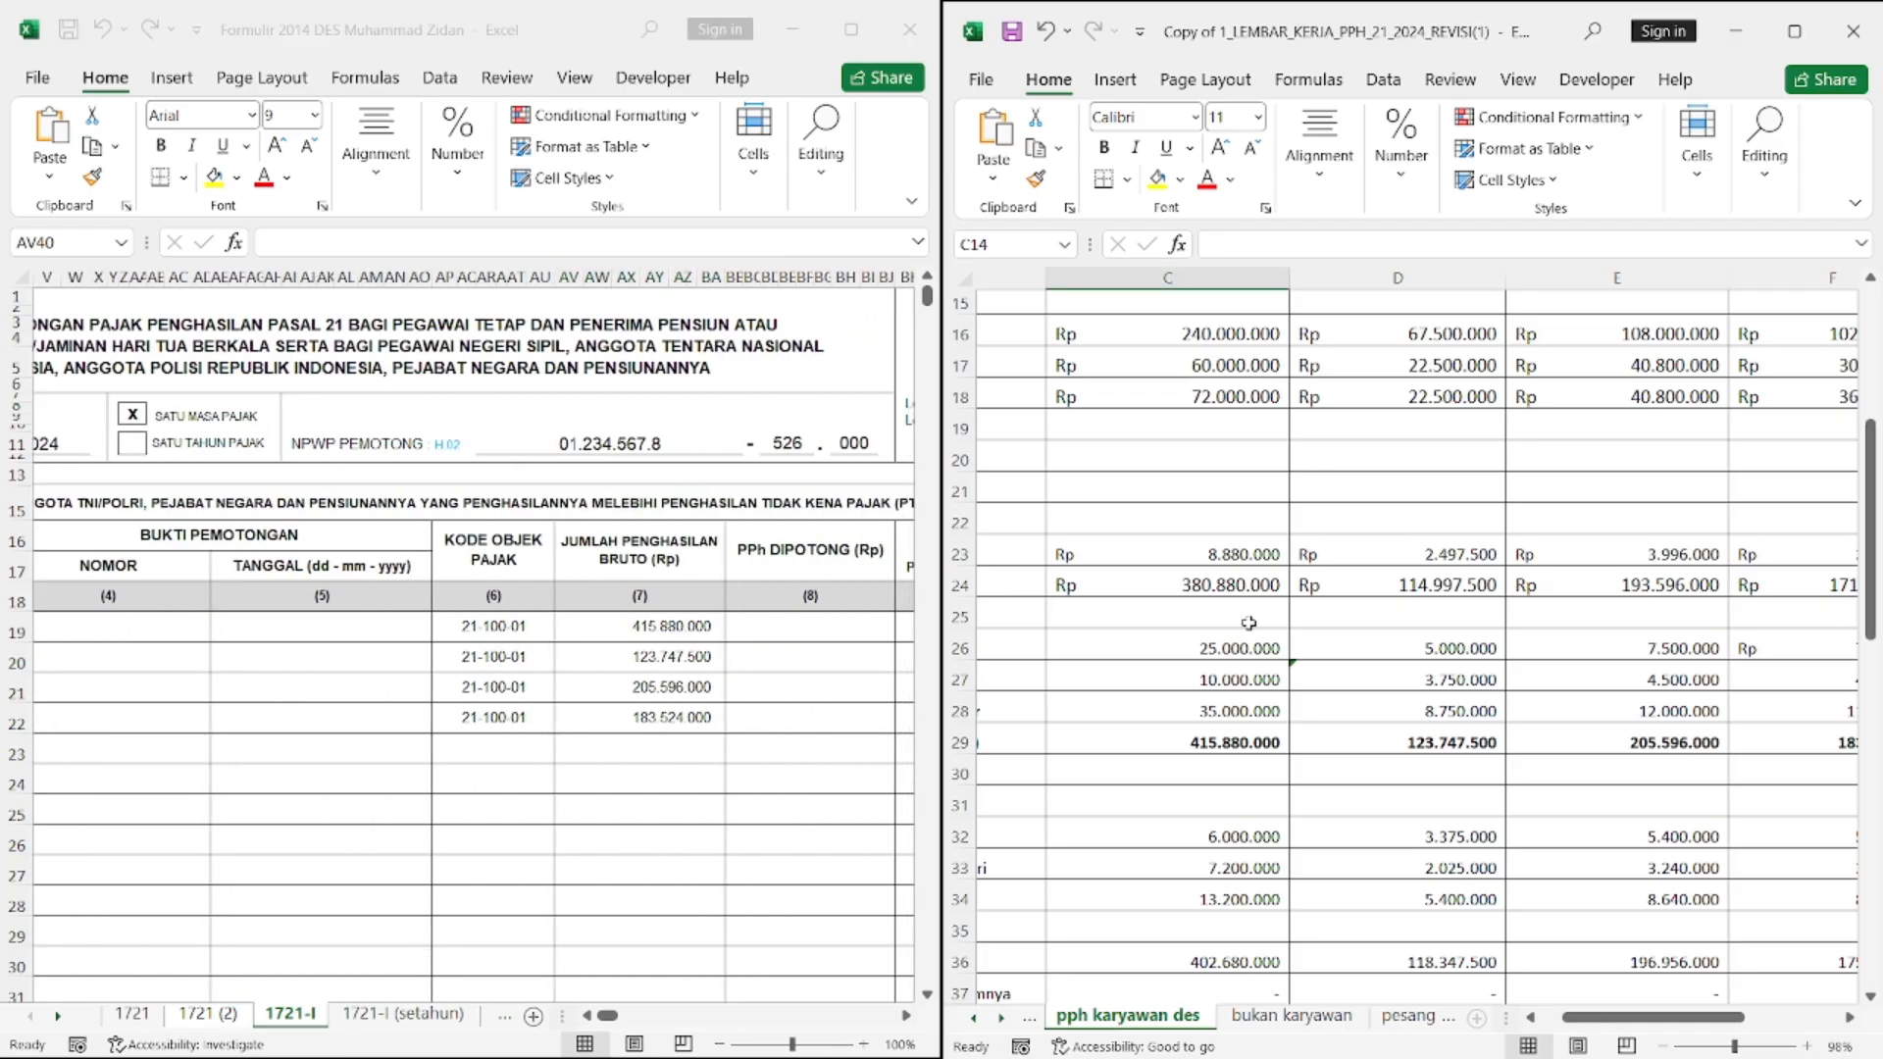
scroll(1248, 624, "up", 5)
scroll(1248, 623, "left", 3)
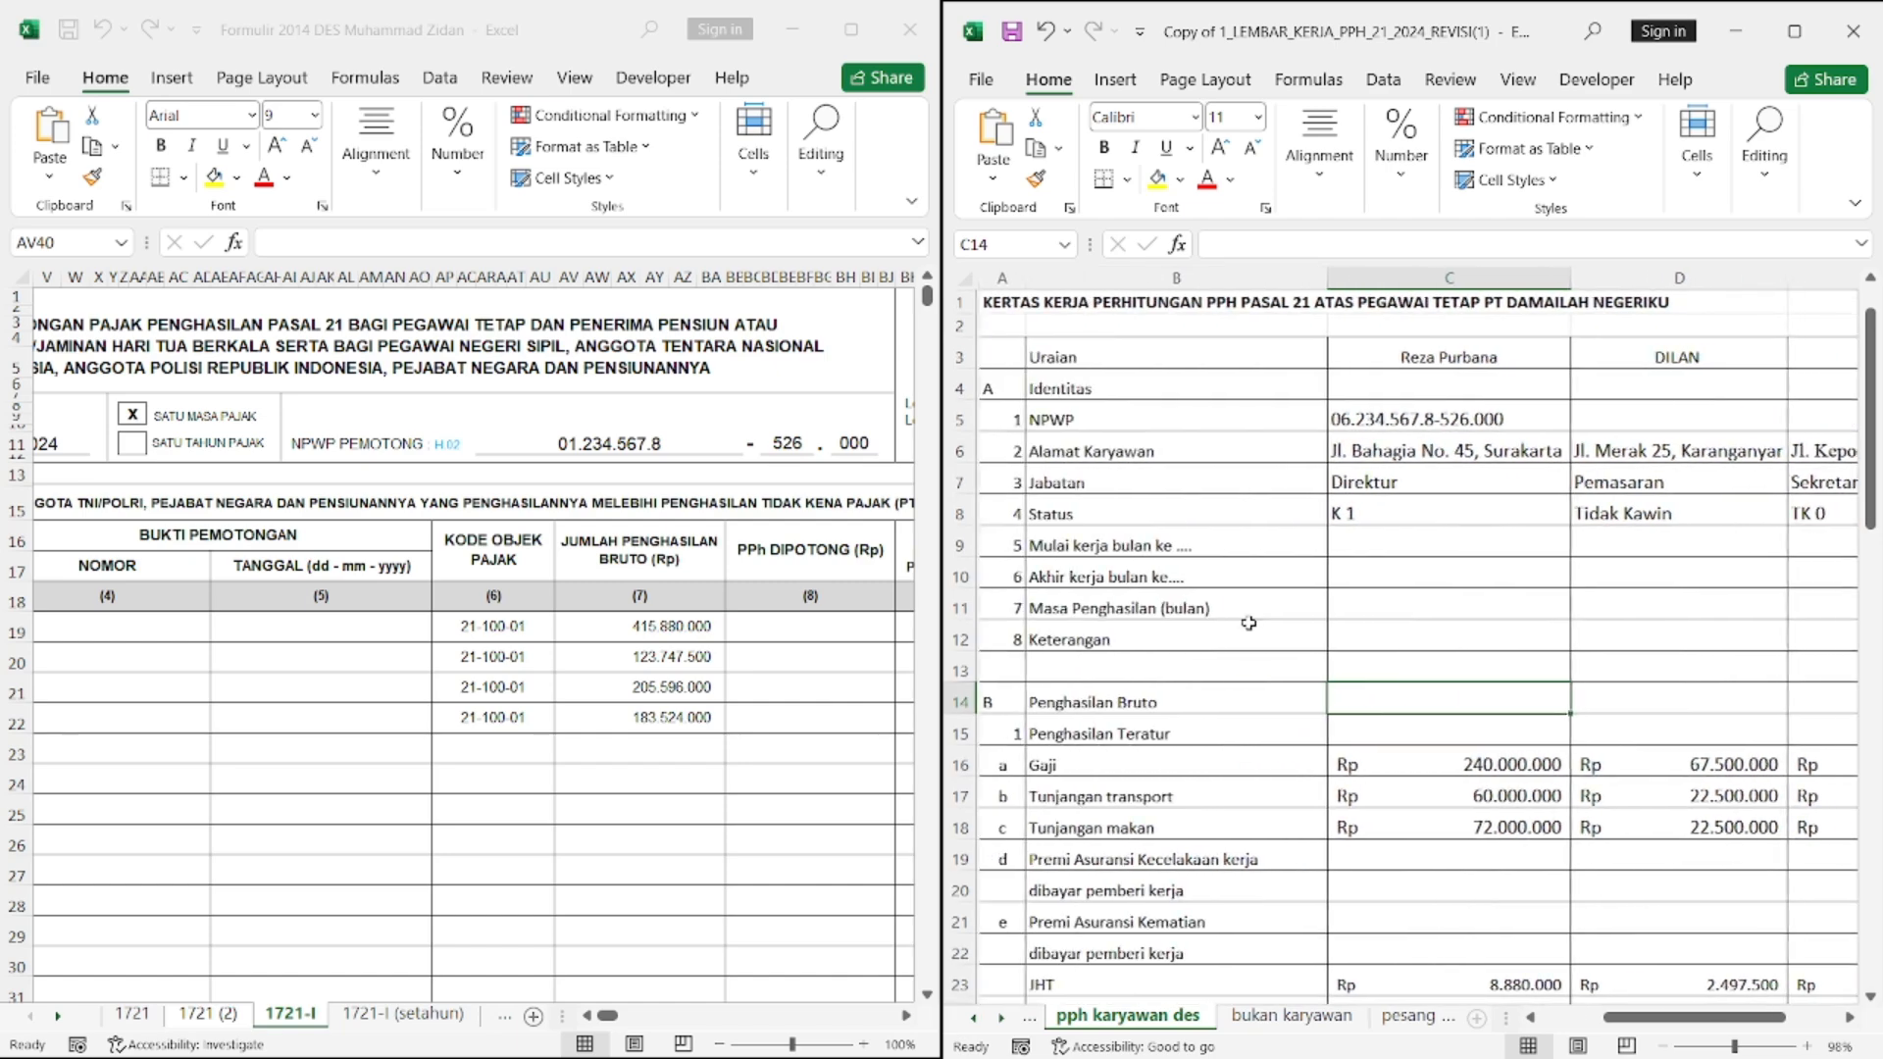
scroll(624, 754, "right", 3)
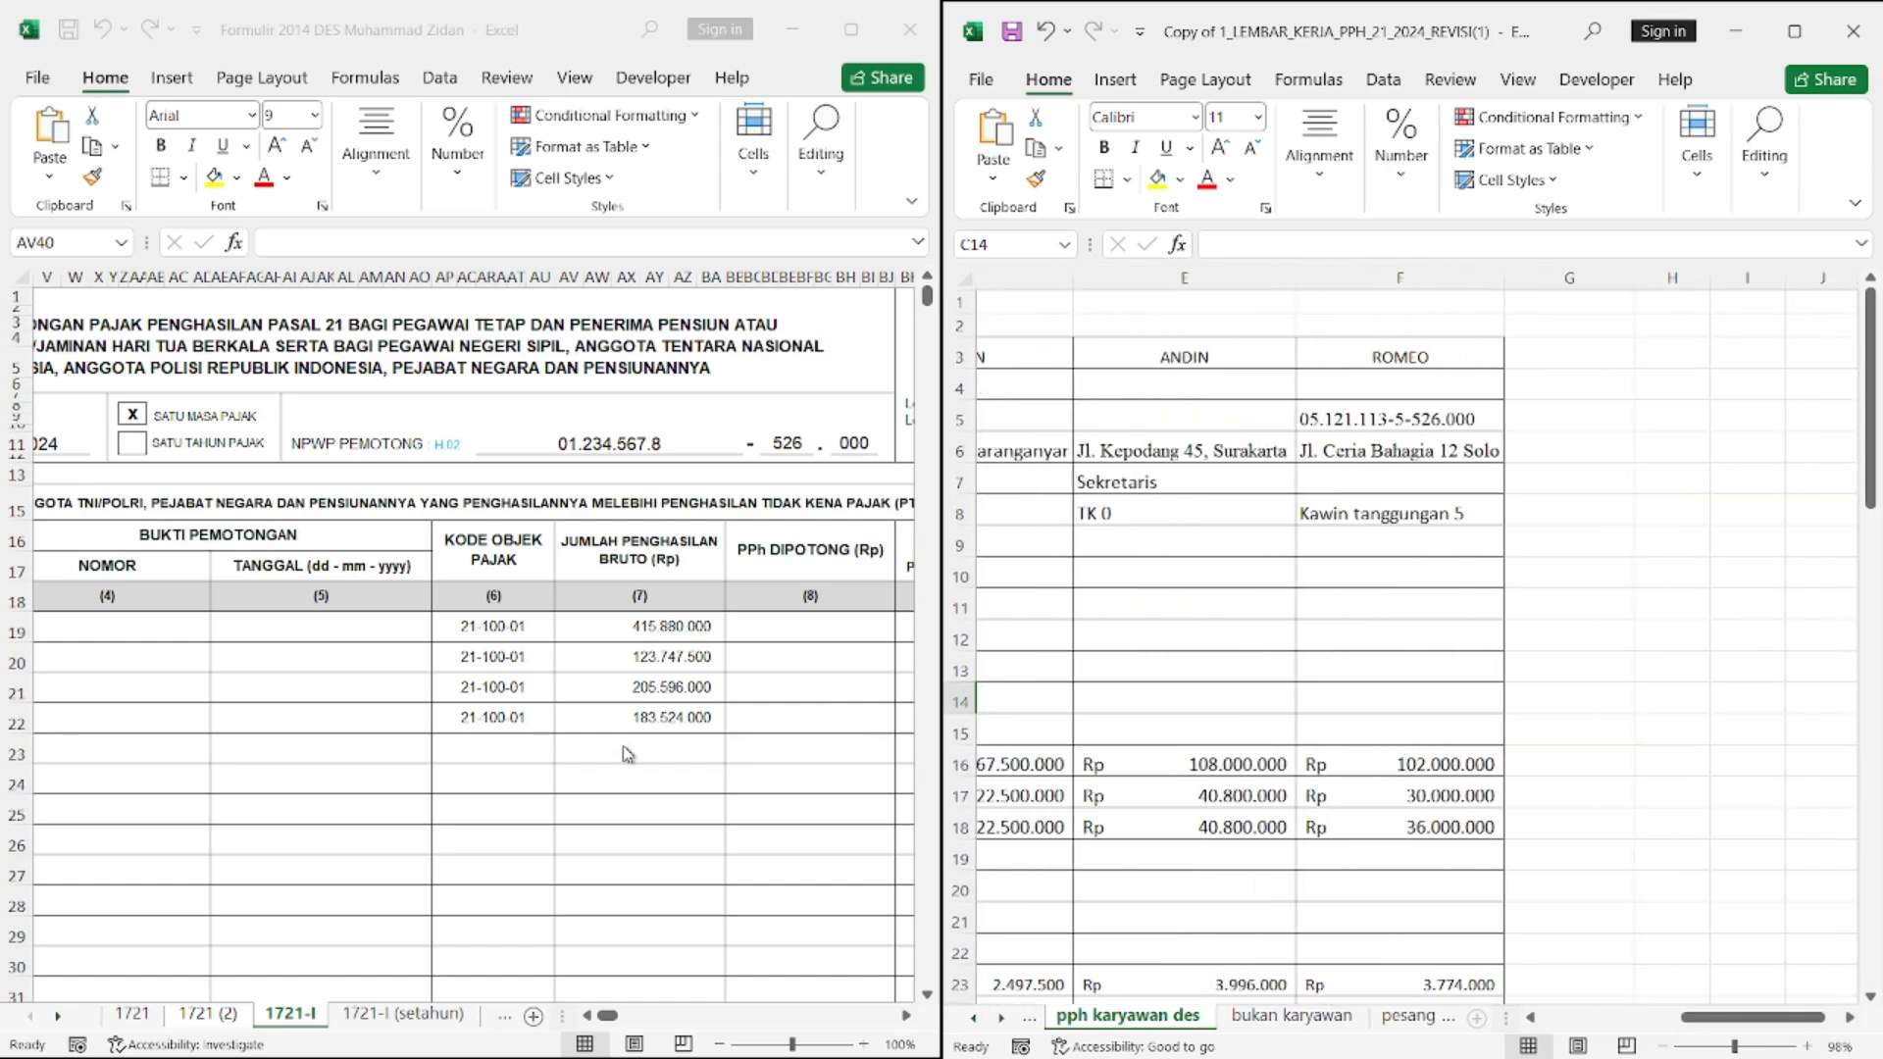
scroll(624, 754, "down", 2)
scroll(624, 754, "left", 3)
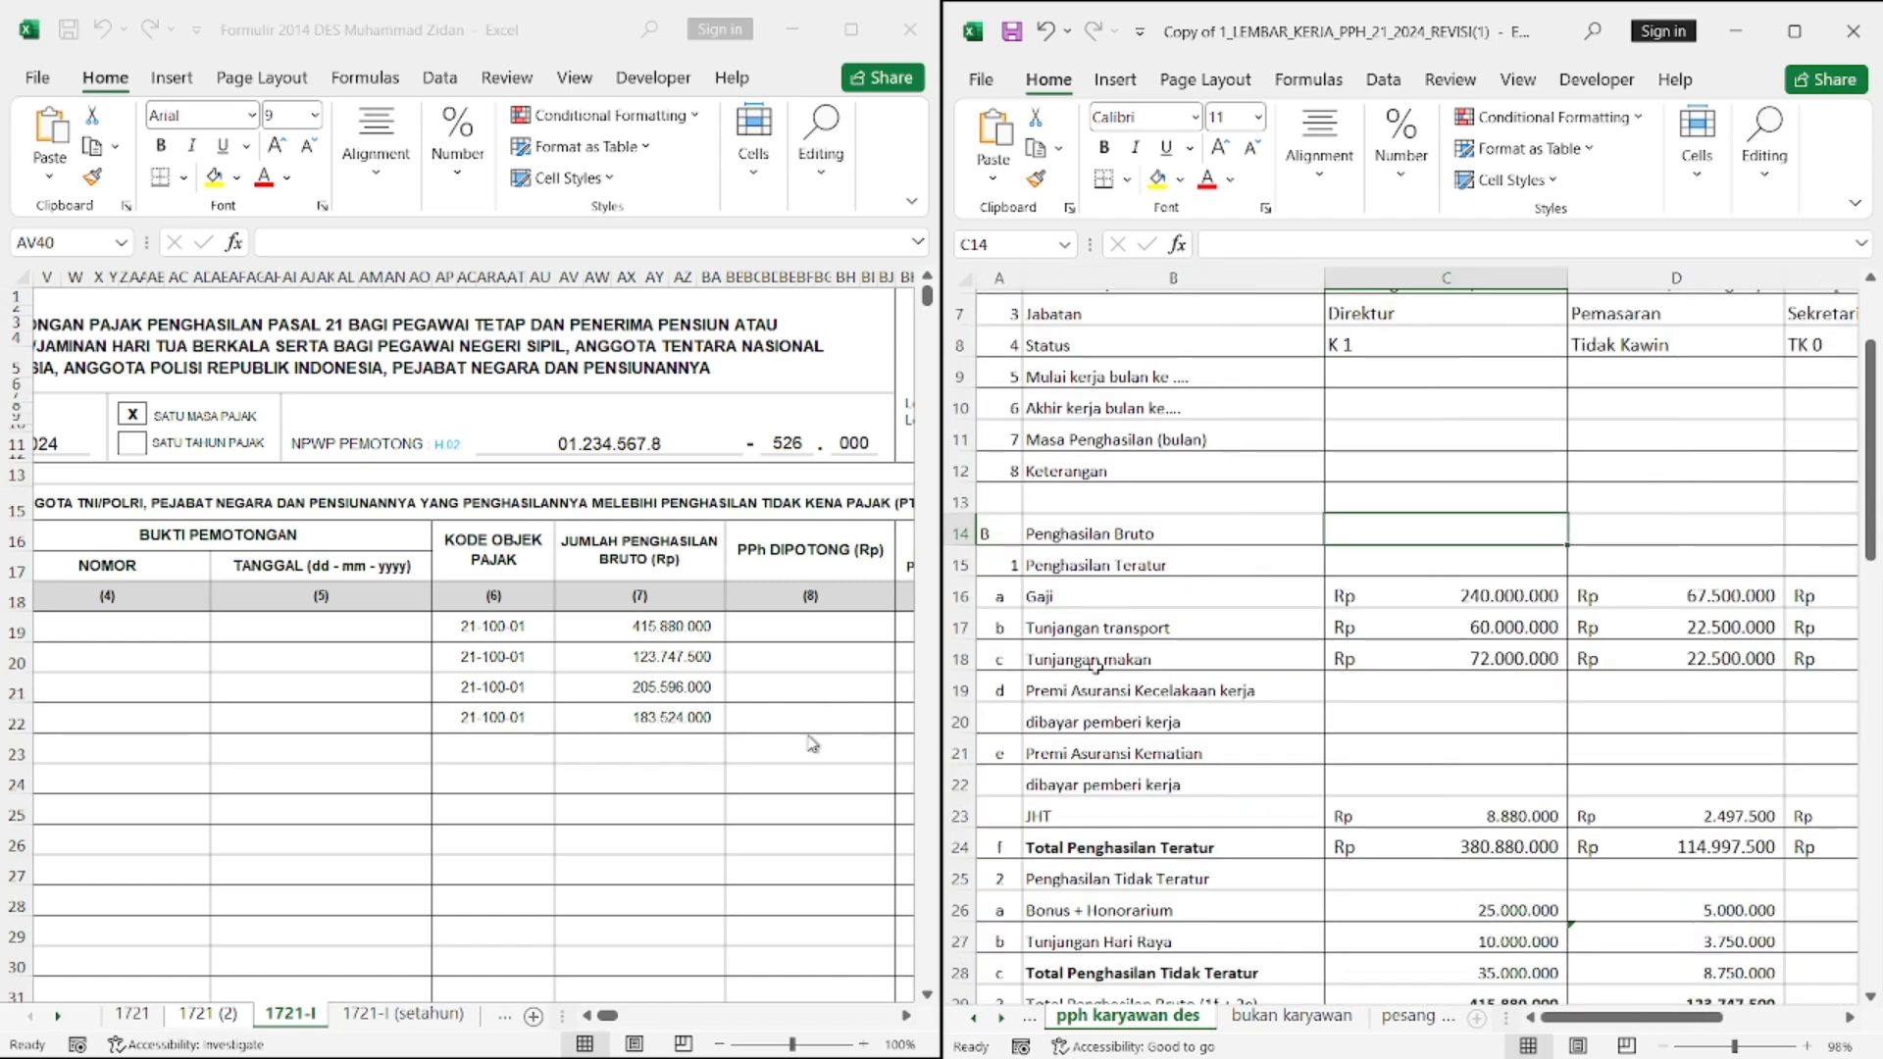
left_click(487, 757)
scroll(483, 753, "down", 2)
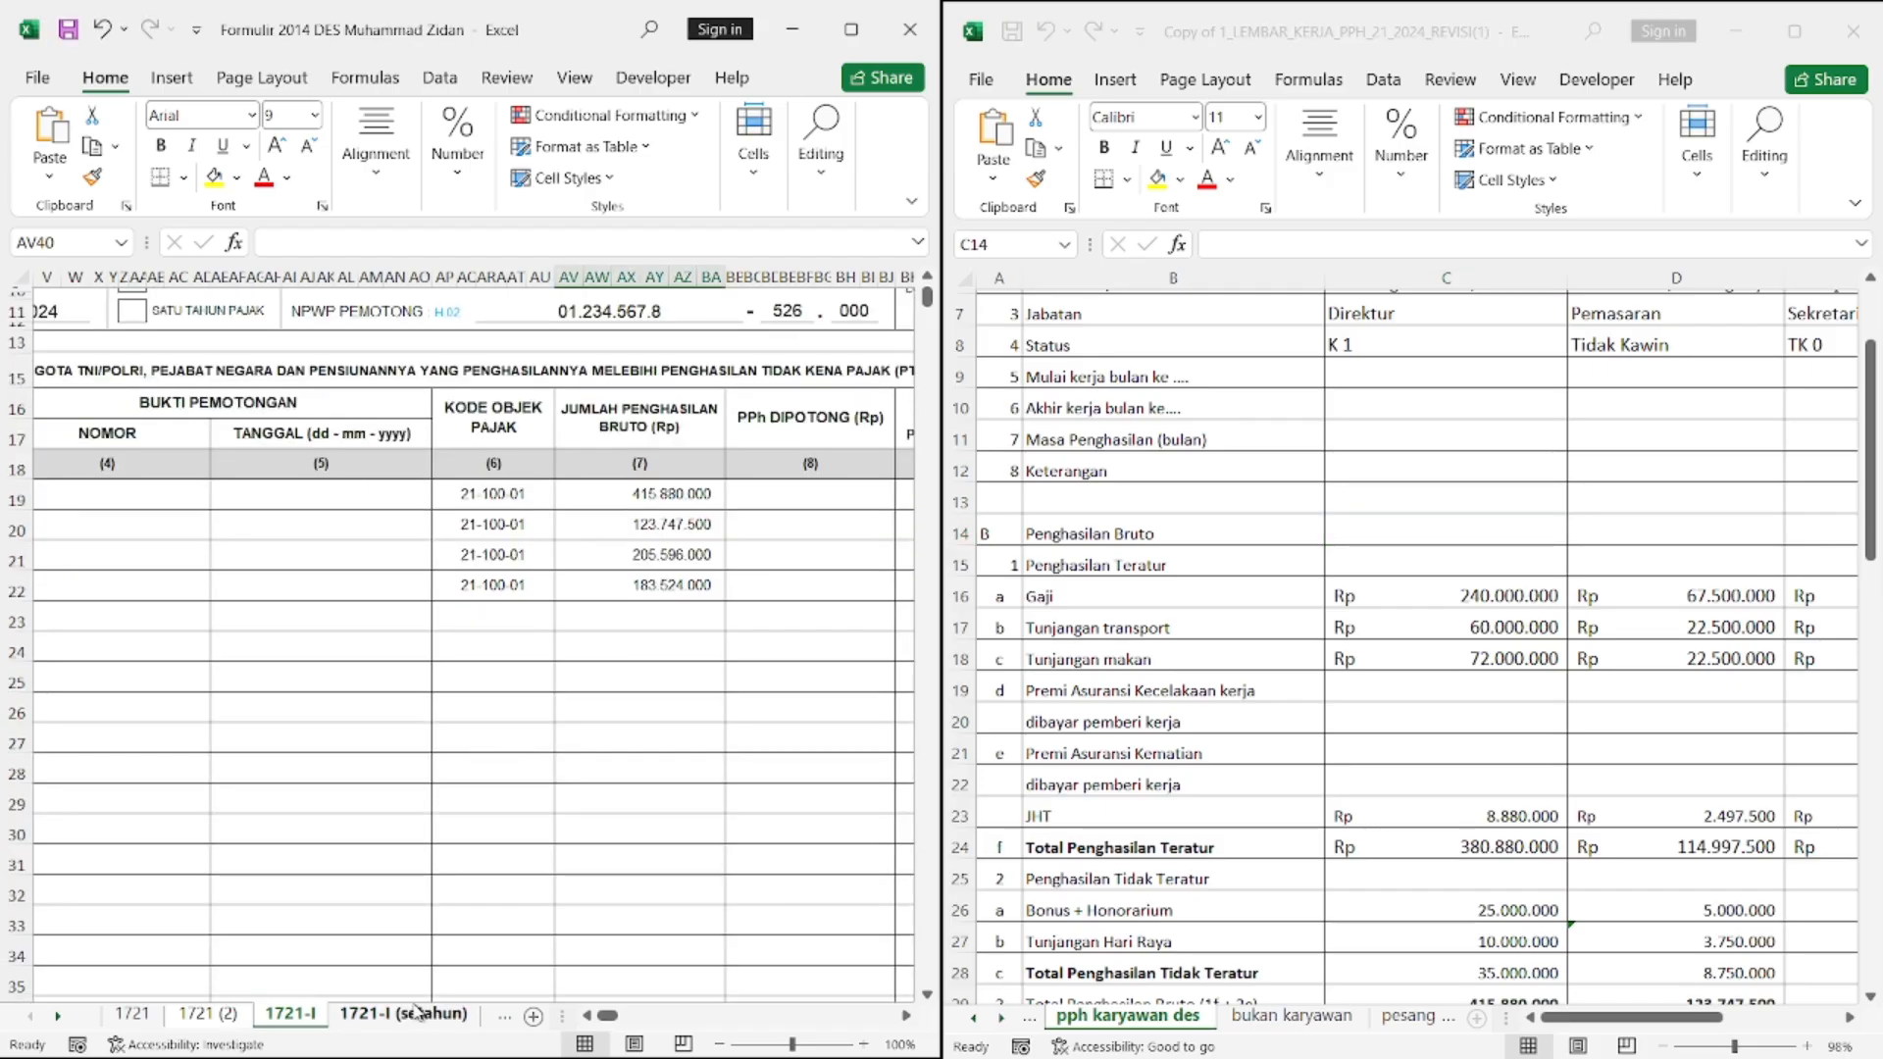
Look through the 1721-IV deposit list, the 1721-VI (5) withholding slip and the 1721-VII final tax form
scroll(416, 1013, "down", 4)
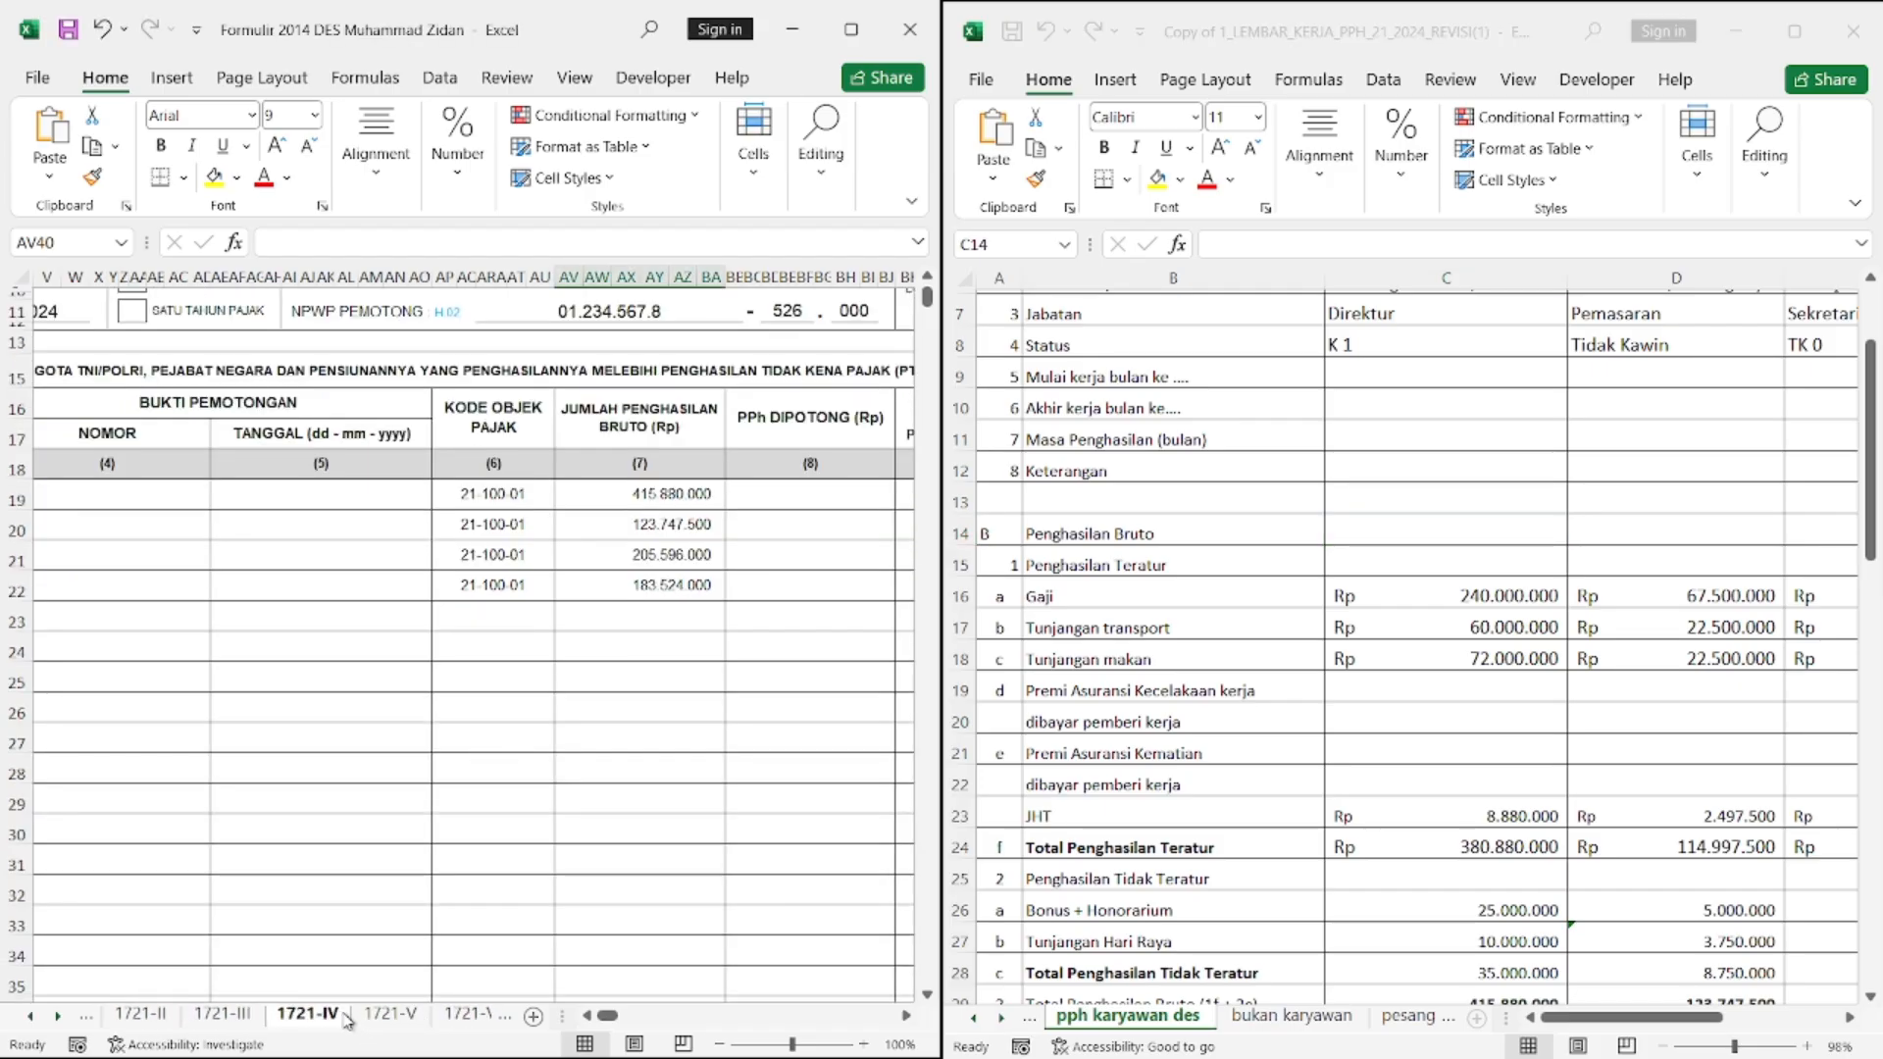
left_click(341, 1016)
scroll(344, 1018, "down", 2)
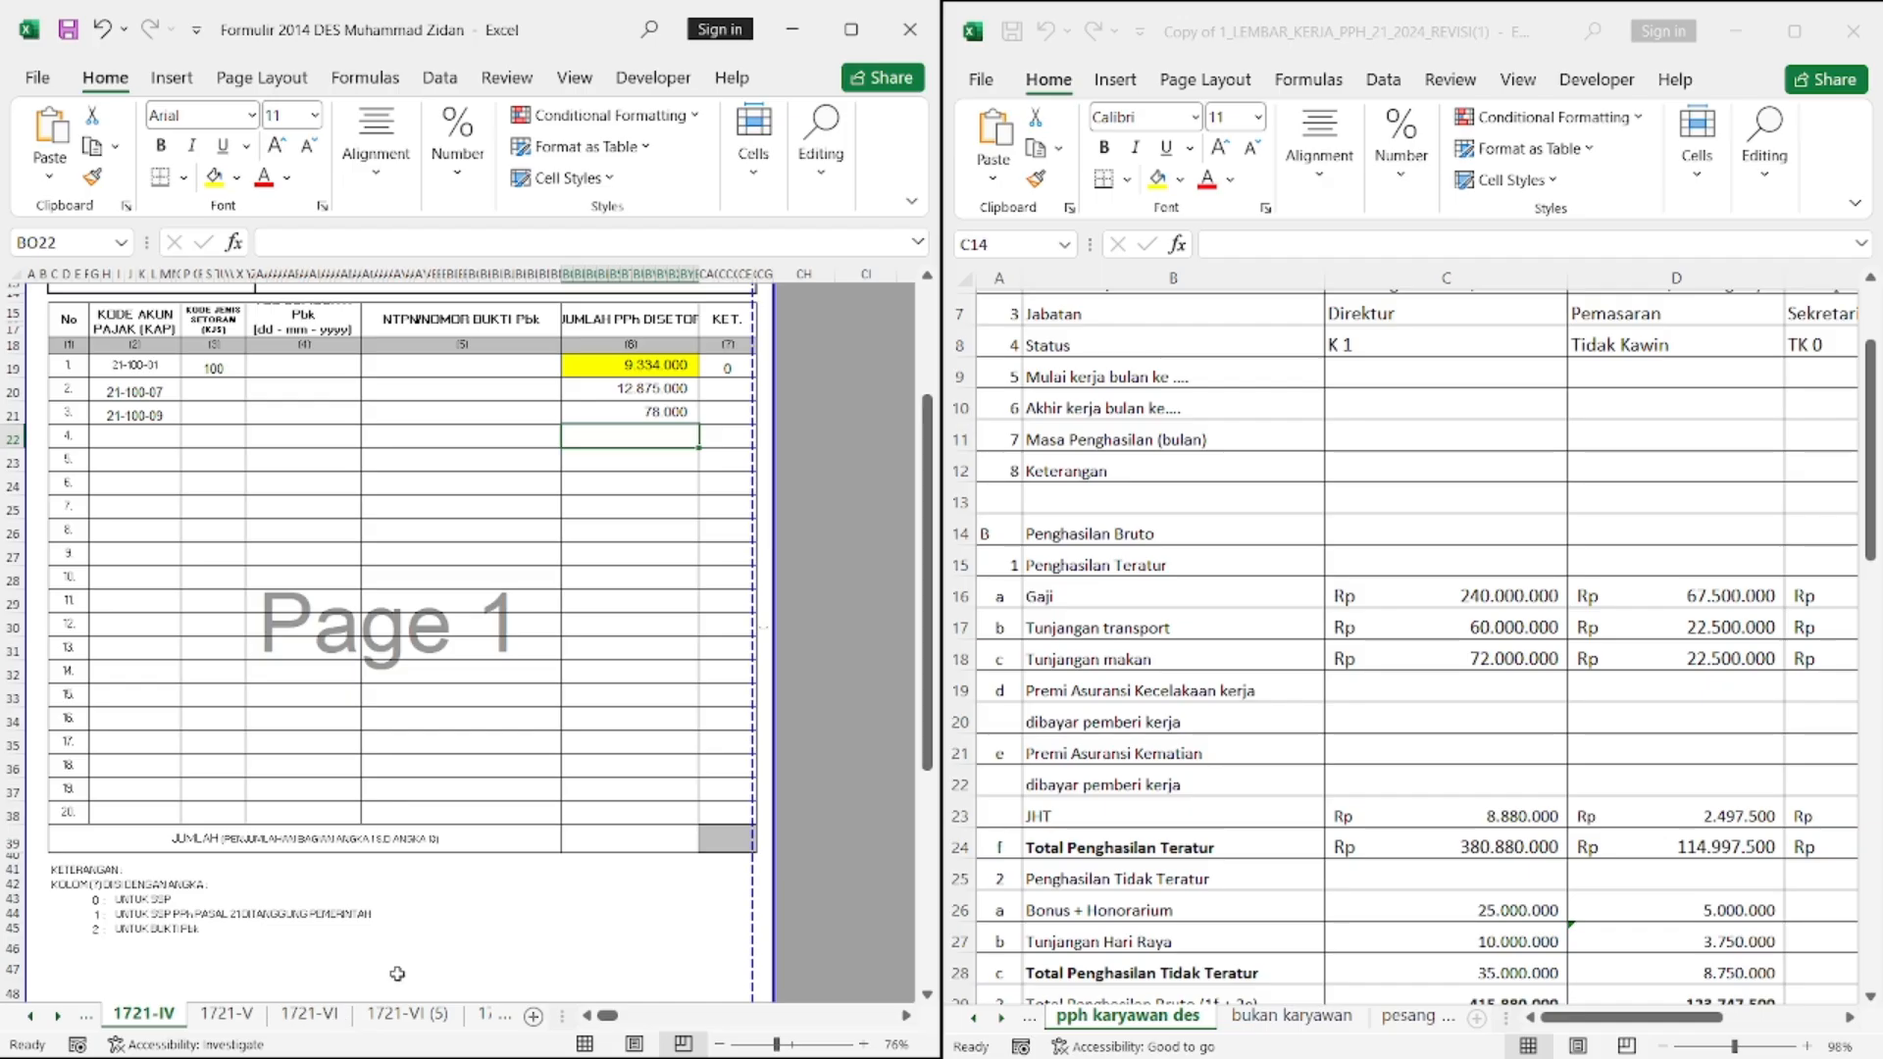
left_click(425, 1014)
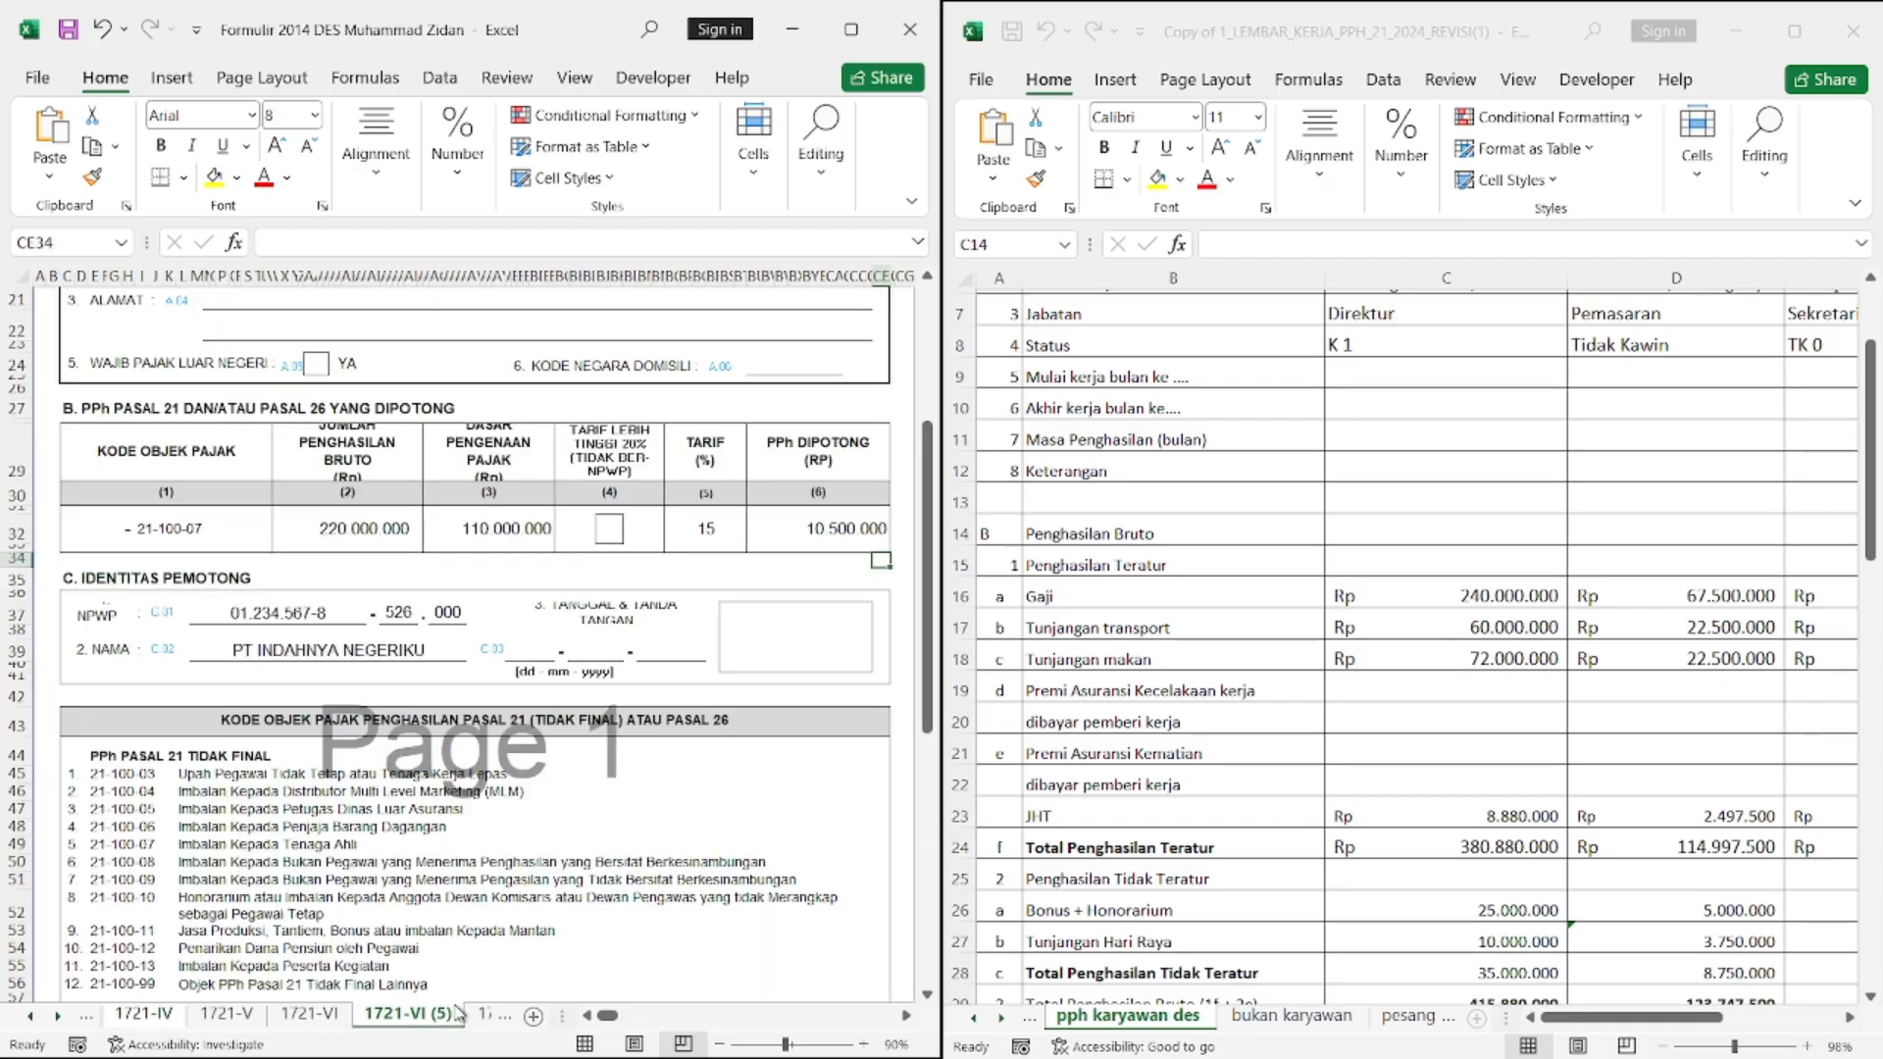
scroll(456, 1013, "down", 2)
left_click(386, 1022)
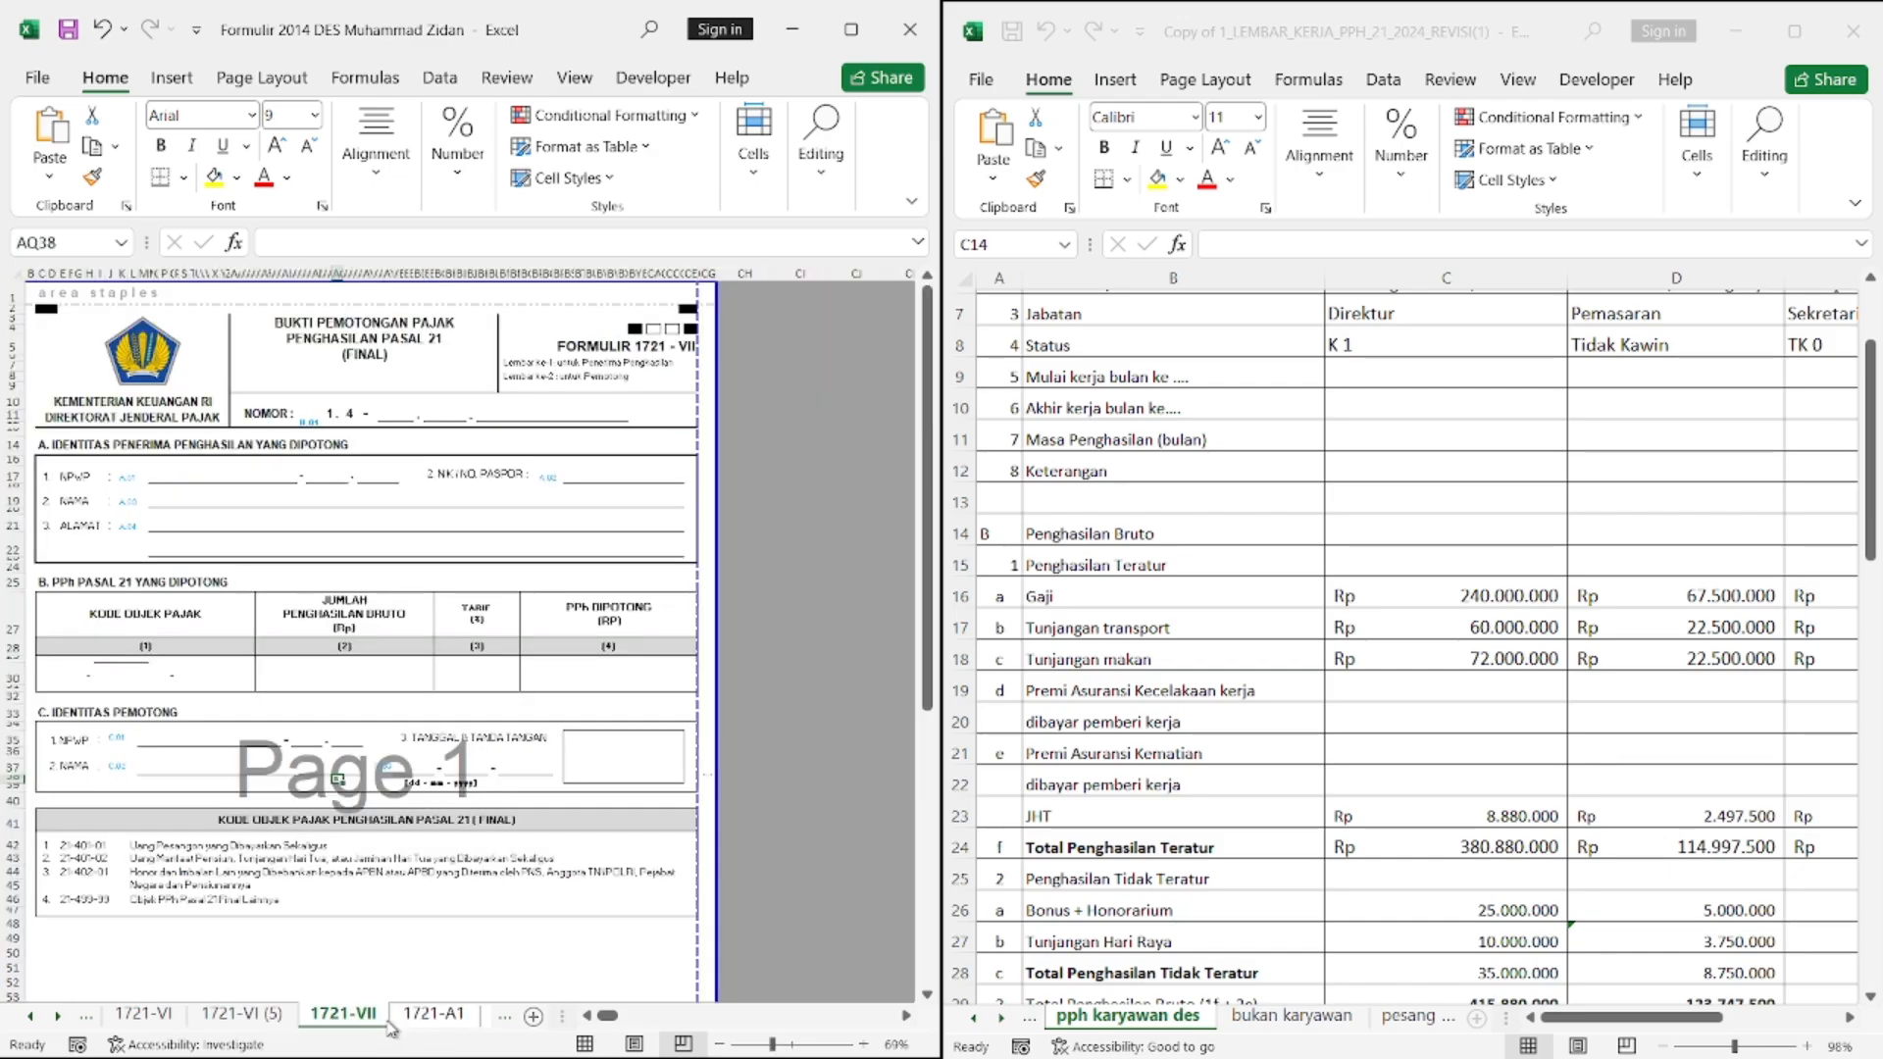
Open the first employee's 1721-A1 form and compare its identity and gross income sections with column C of the worksheet
left_click(435, 1016)
scroll(515, 843, "down", 3)
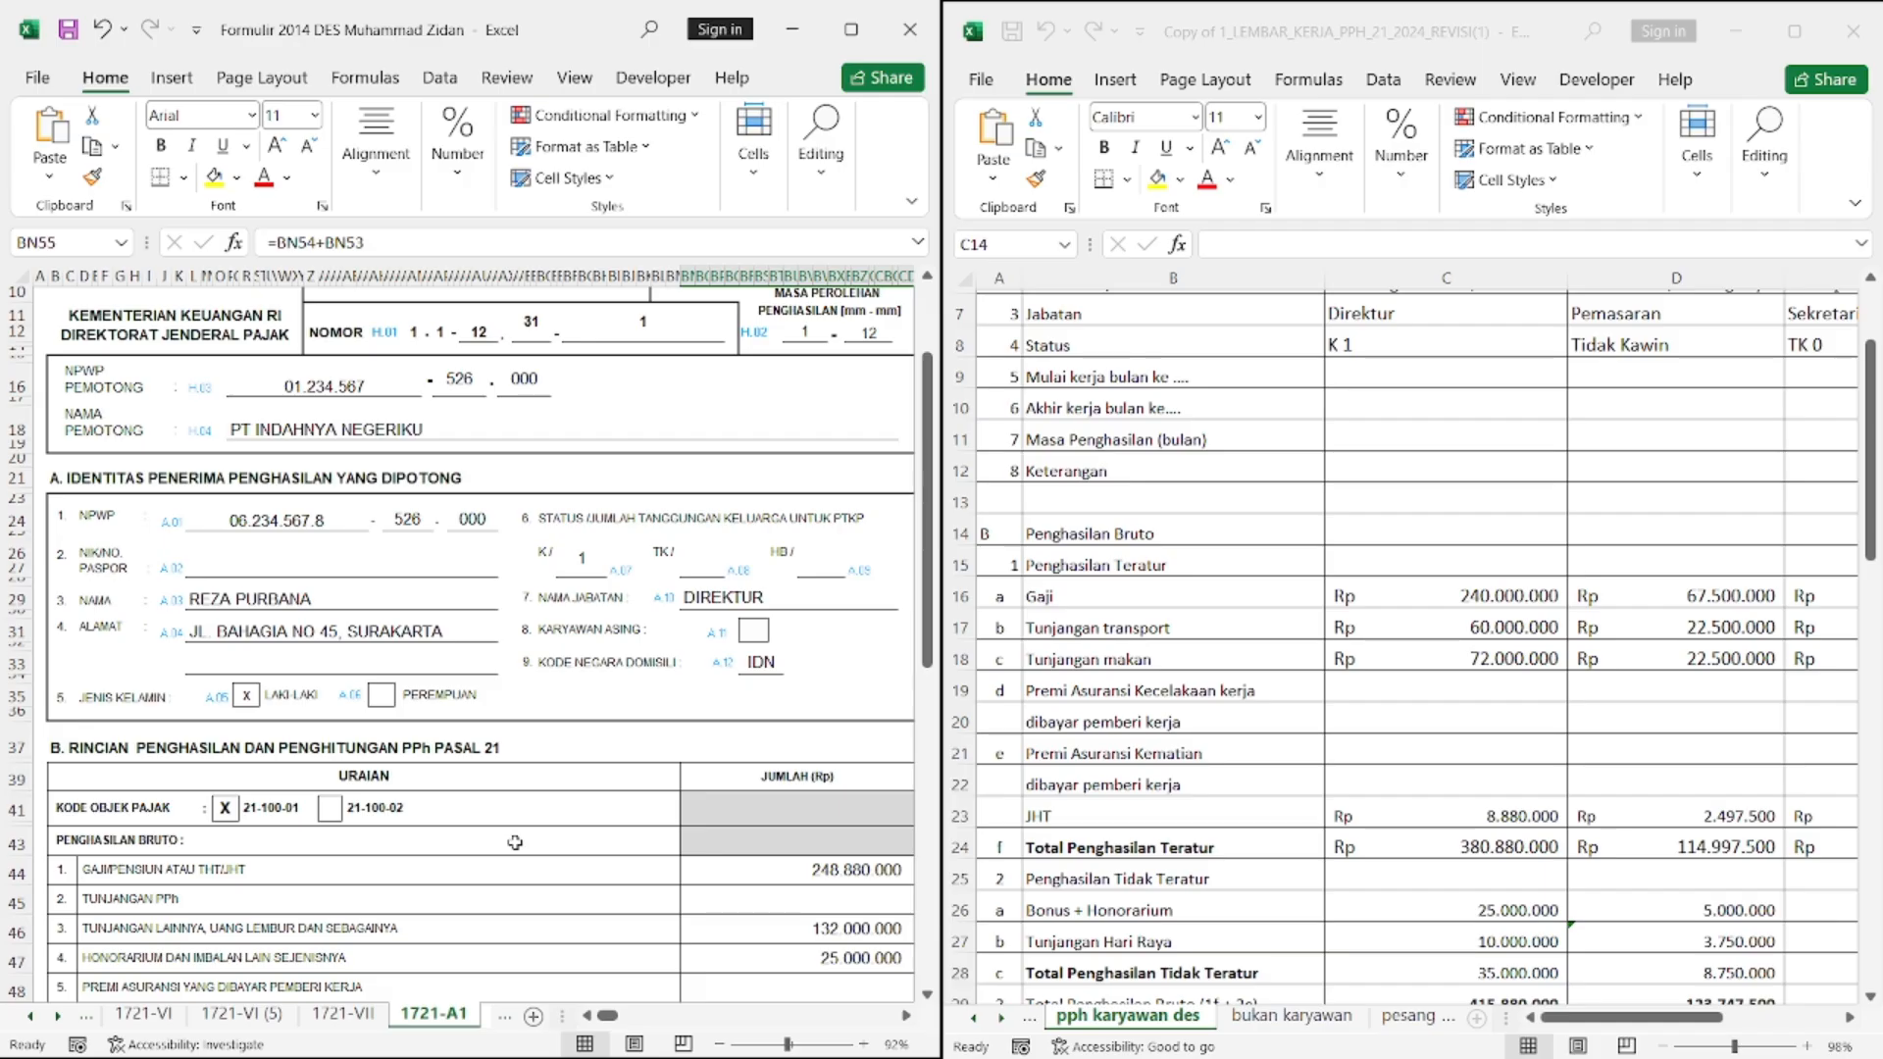
left_click(1199, 824)
scroll(1198, 821, "left", 2)
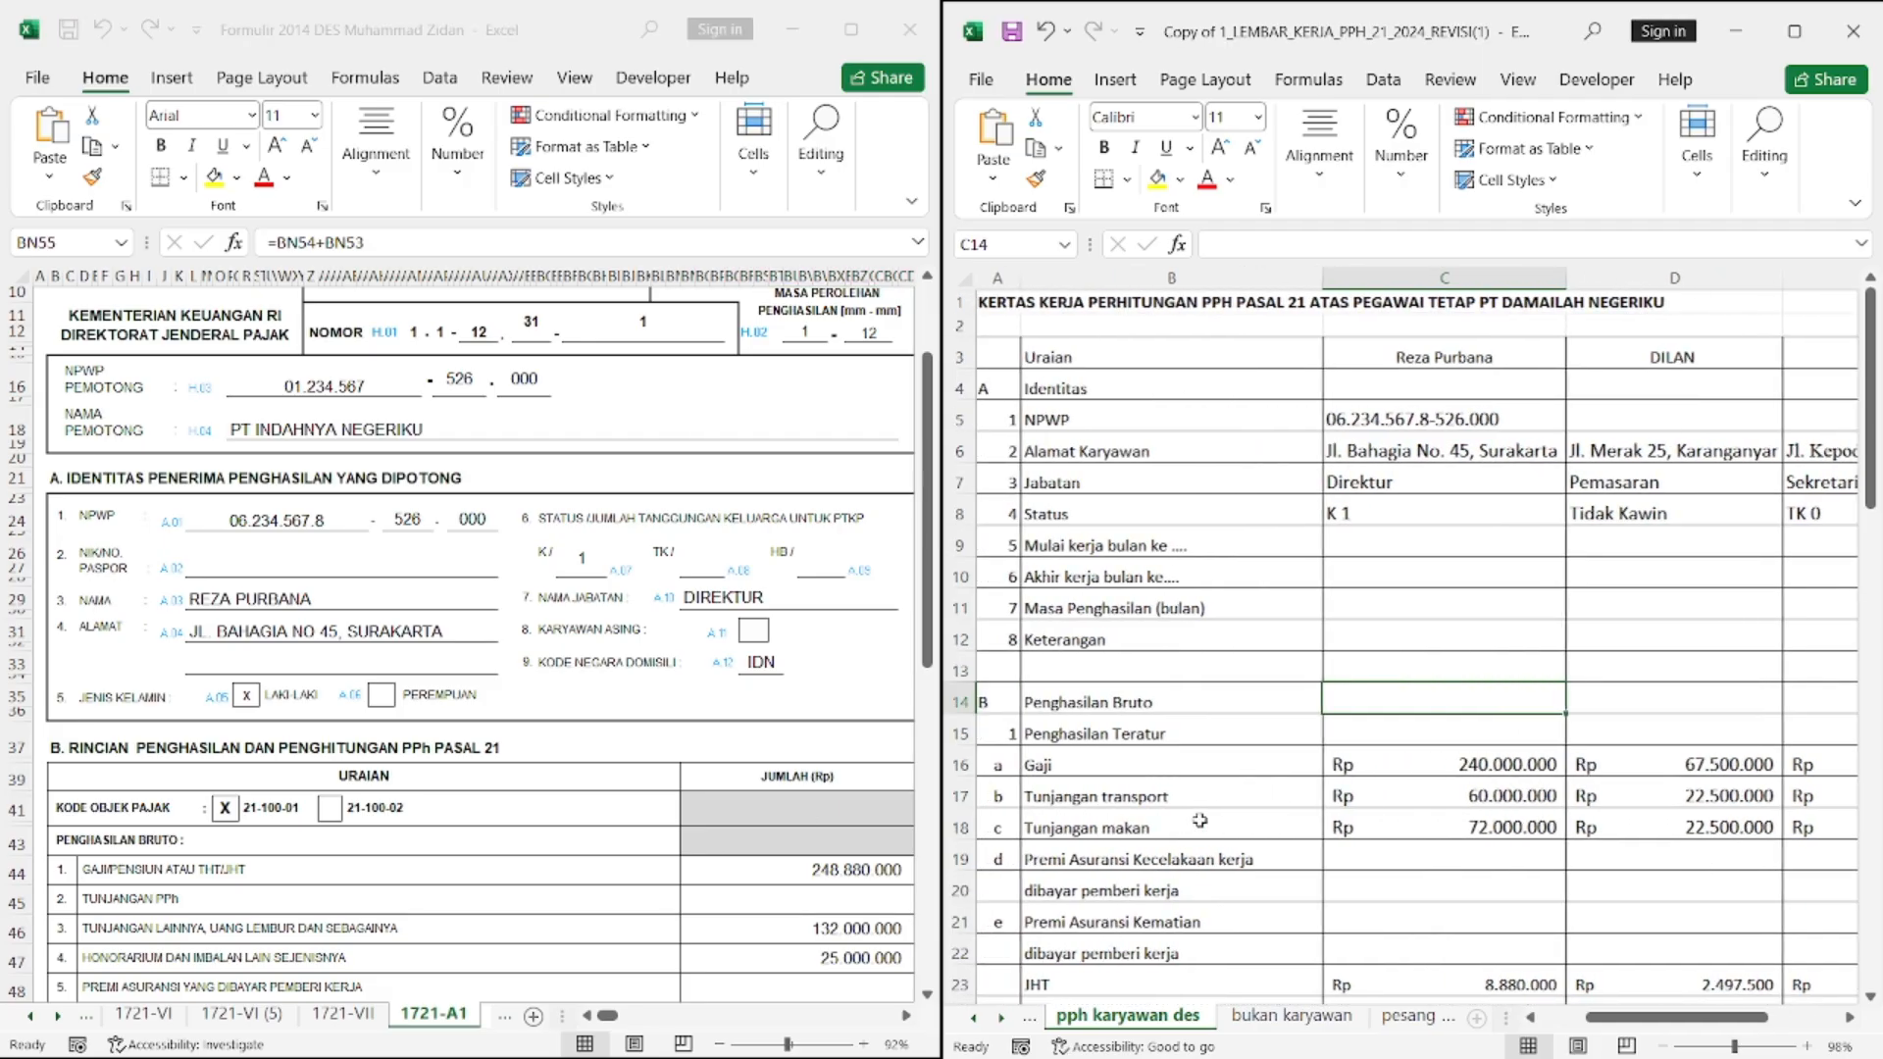
scroll(1198, 820, "down", 2)
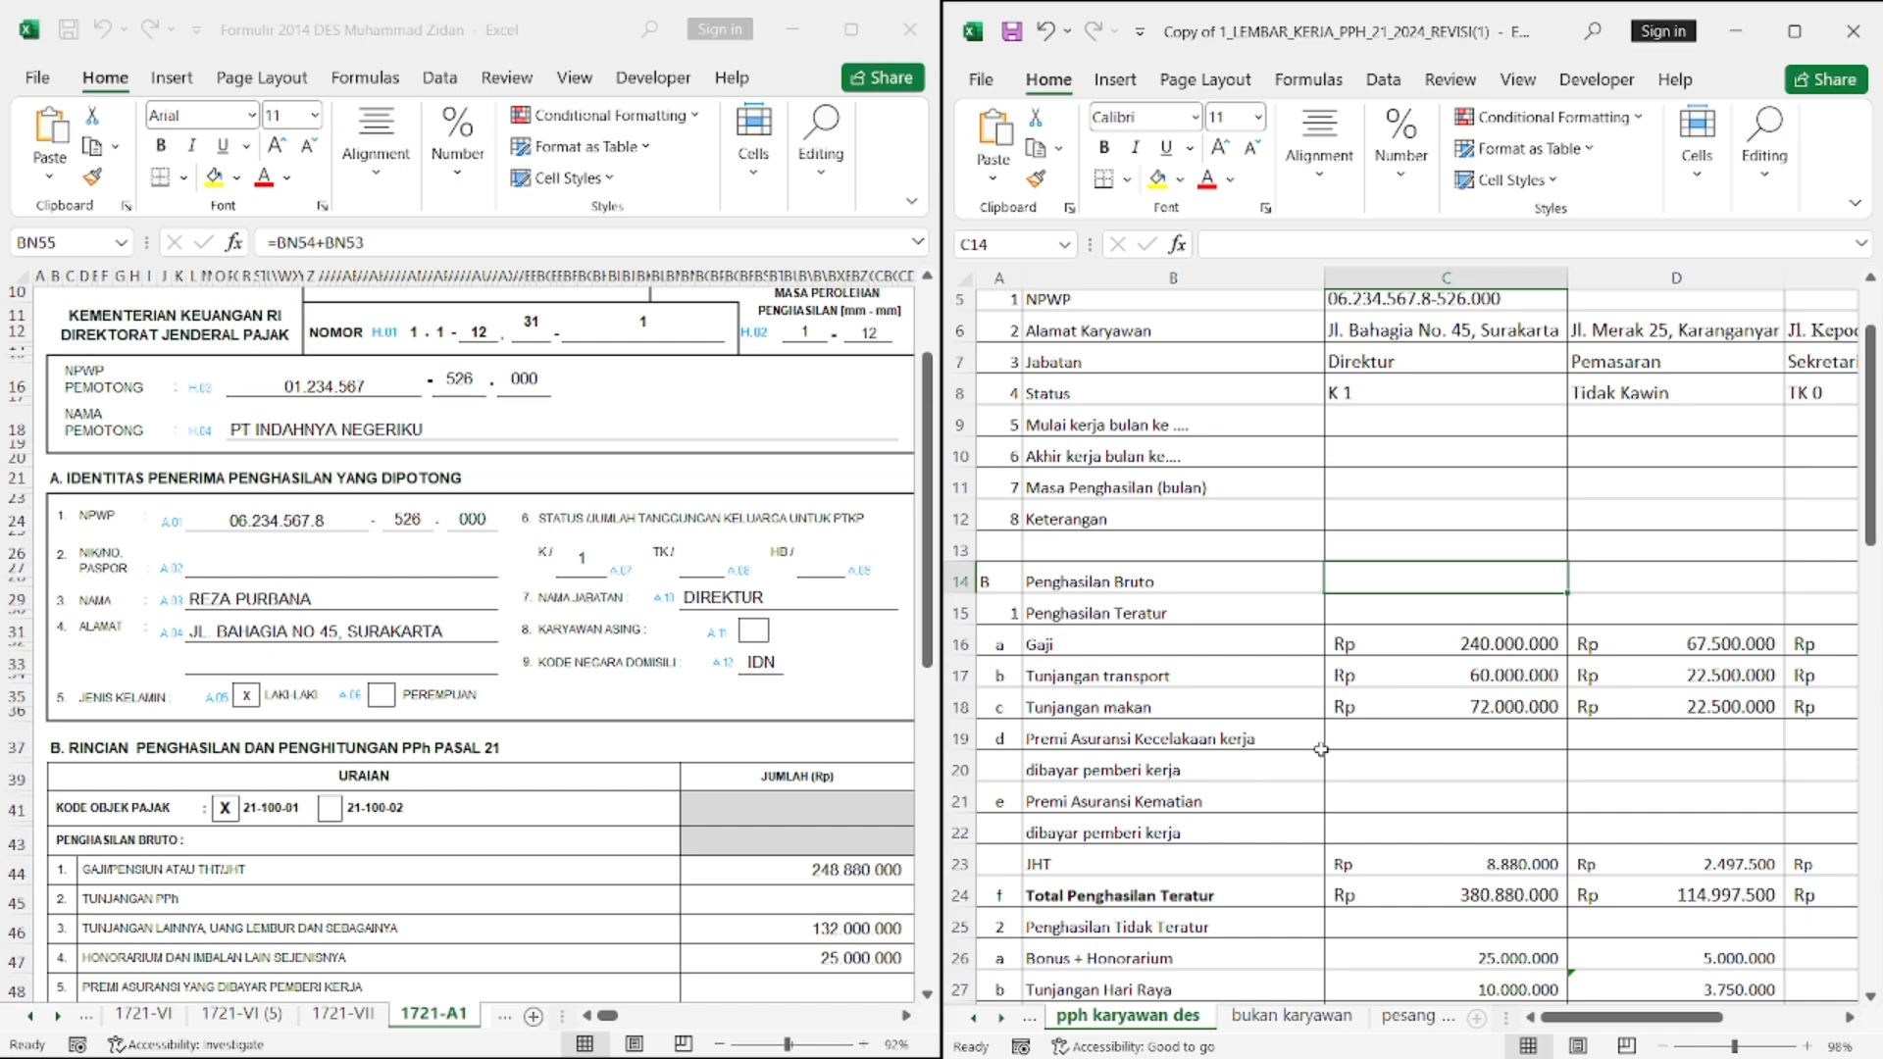
scroll(1321, 749, "down", 4)
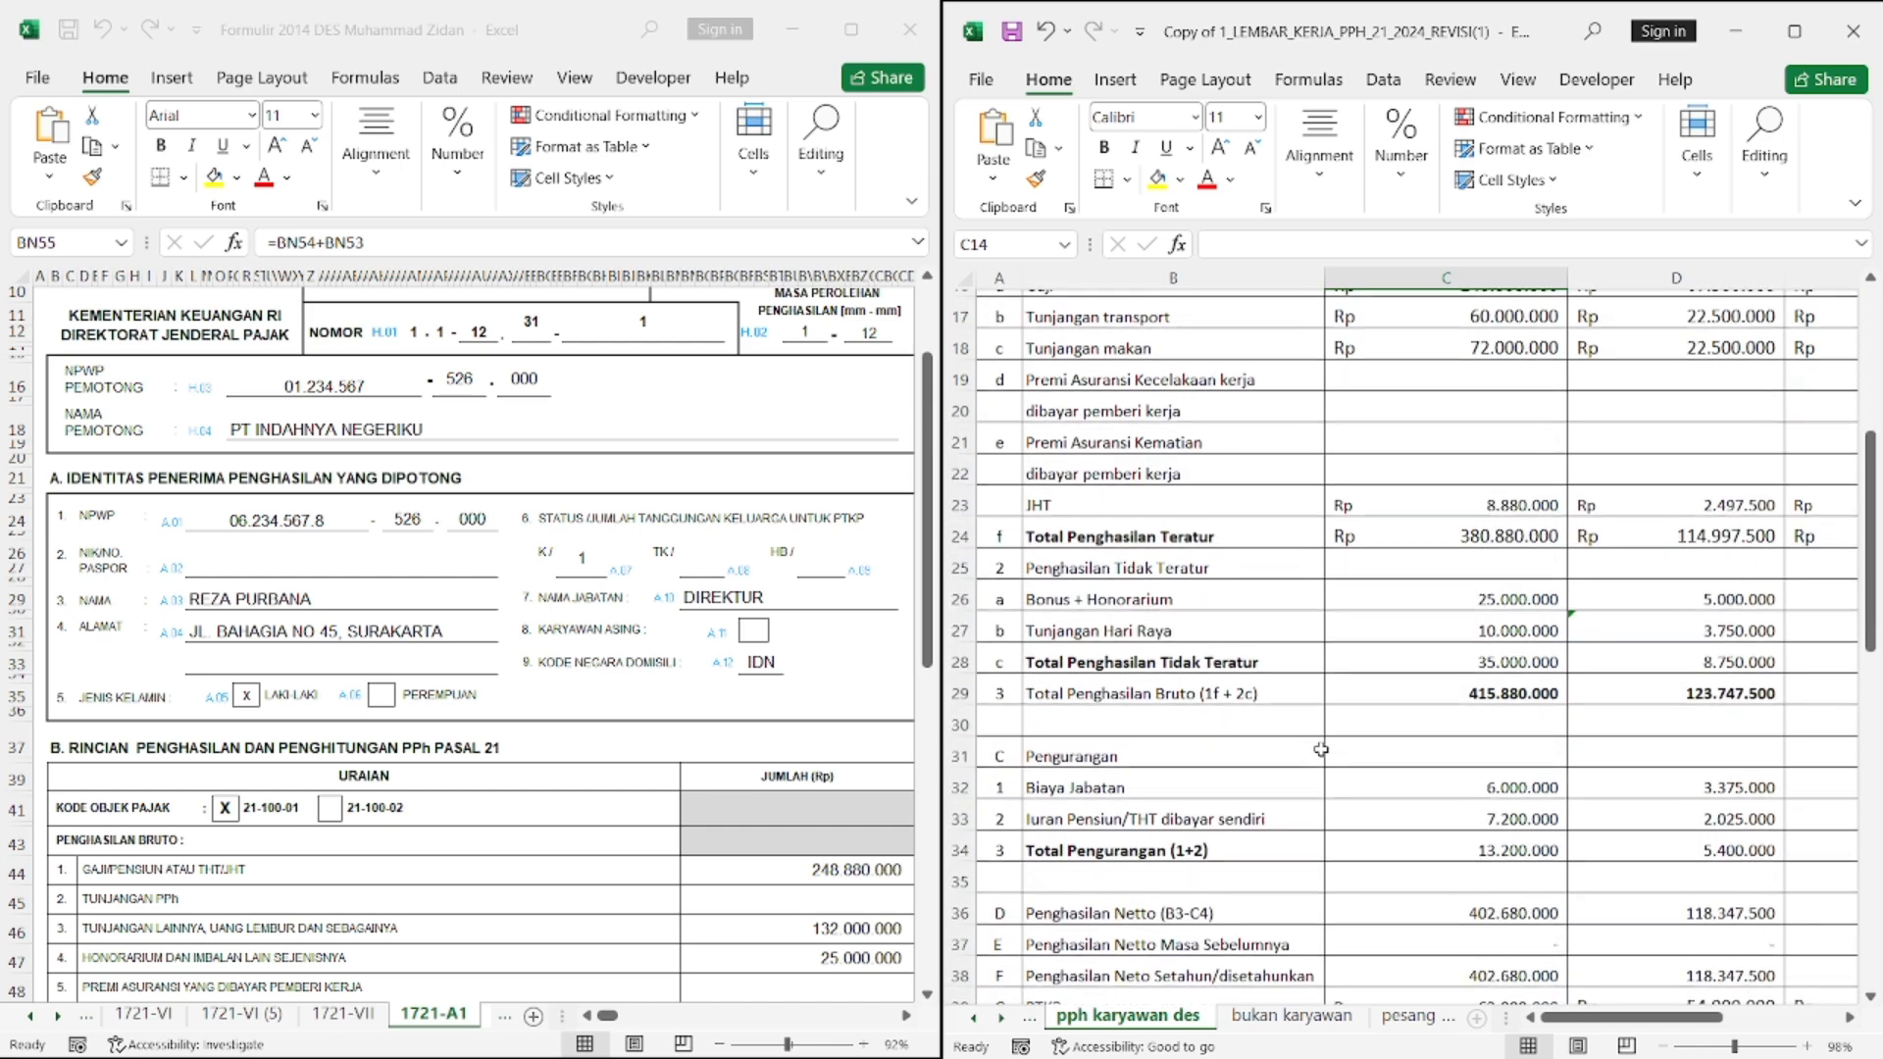
scroll(1321, 749, "down", 1)
scroll(1320, 750, "up", 6)
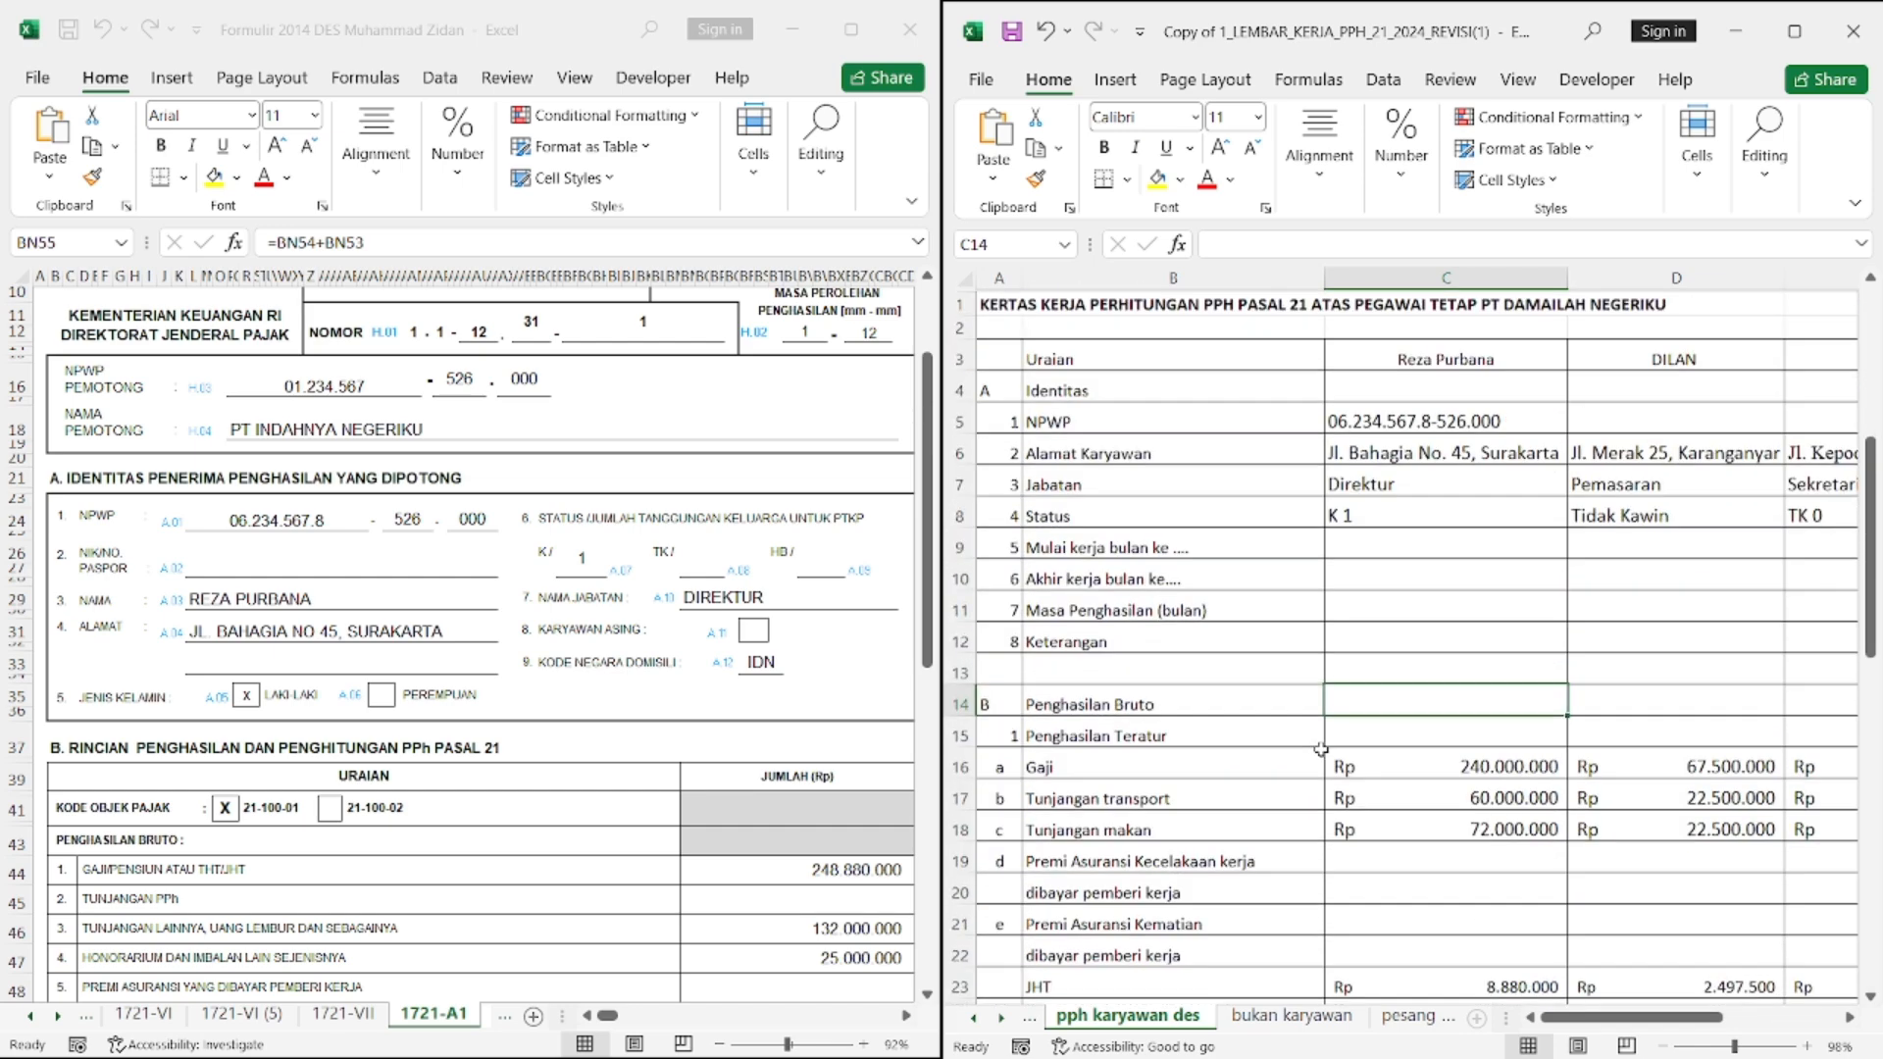
Examine the worksheet calculation line by line, from gross income through deductions, net income and PTKP to the PPh 21 underpaid or overpaid
scroll(1321, 749, "down", 1)
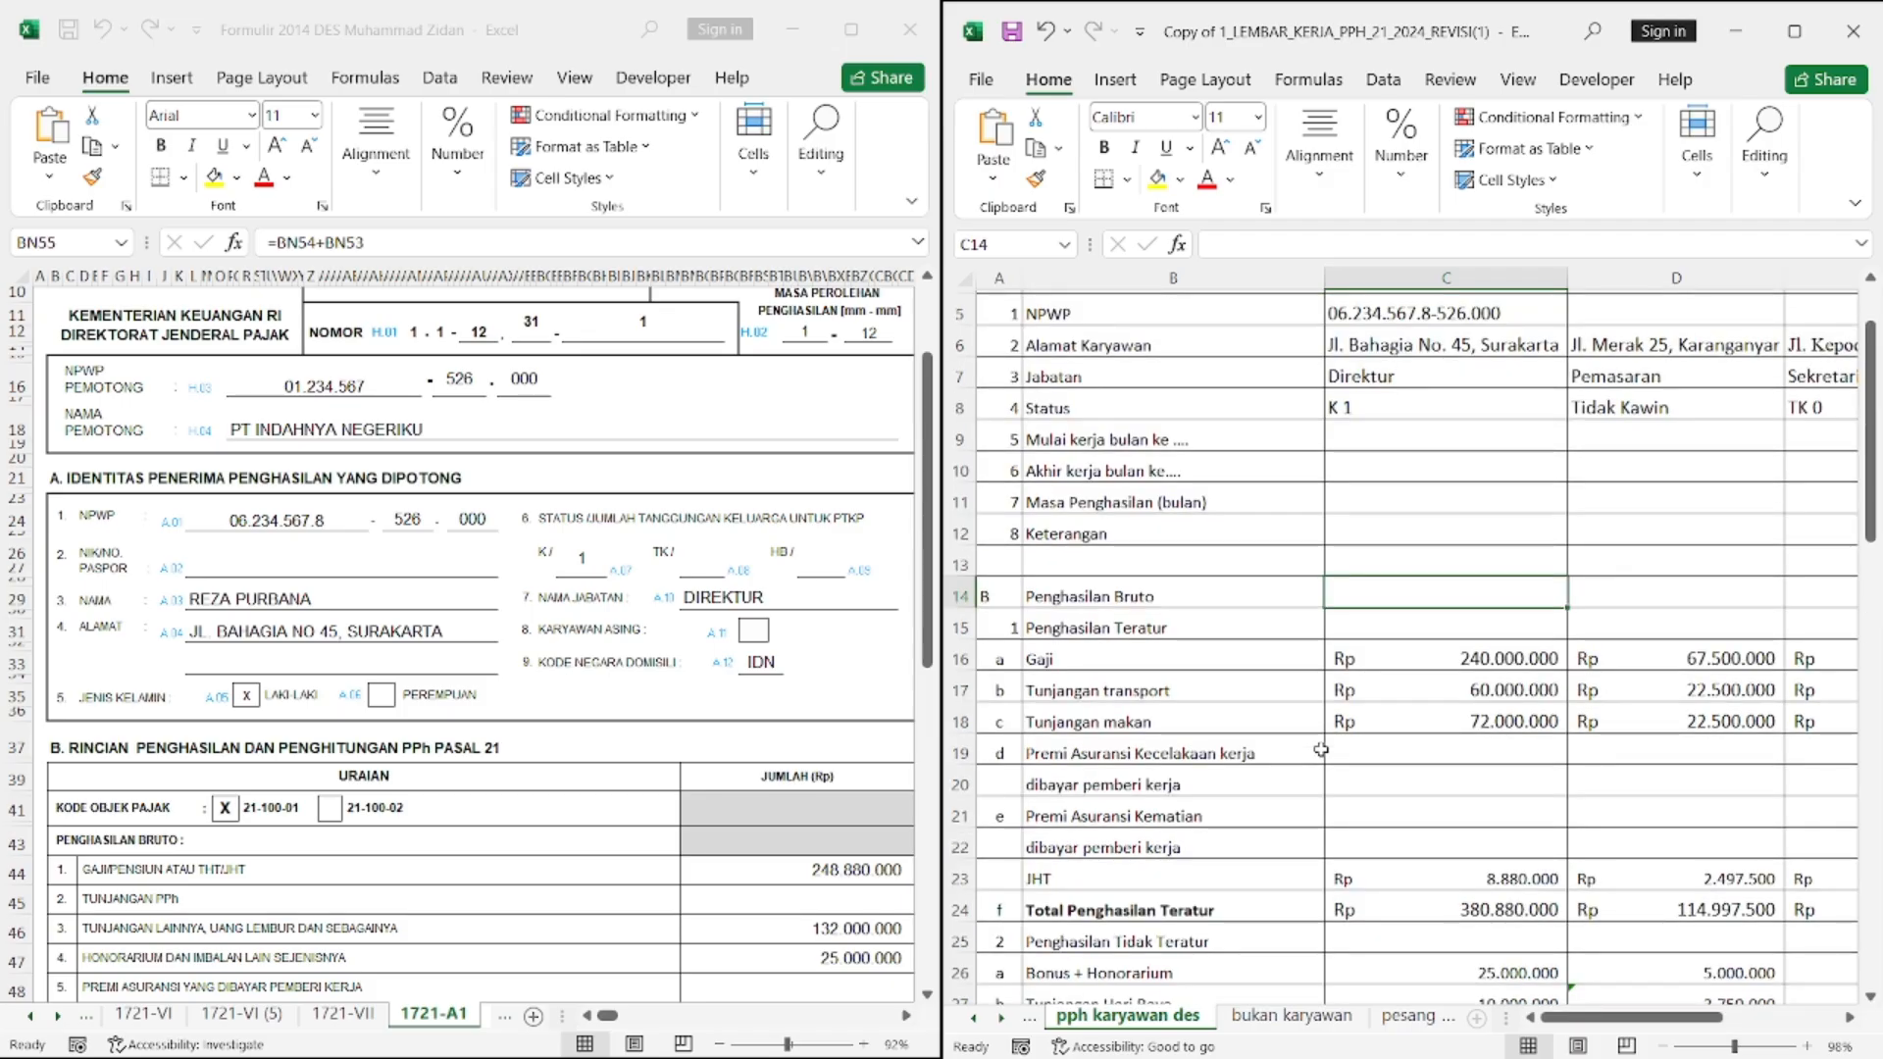
scroll(1321, 749, "down", 1)
scroll(1321, 749, "down", 1)
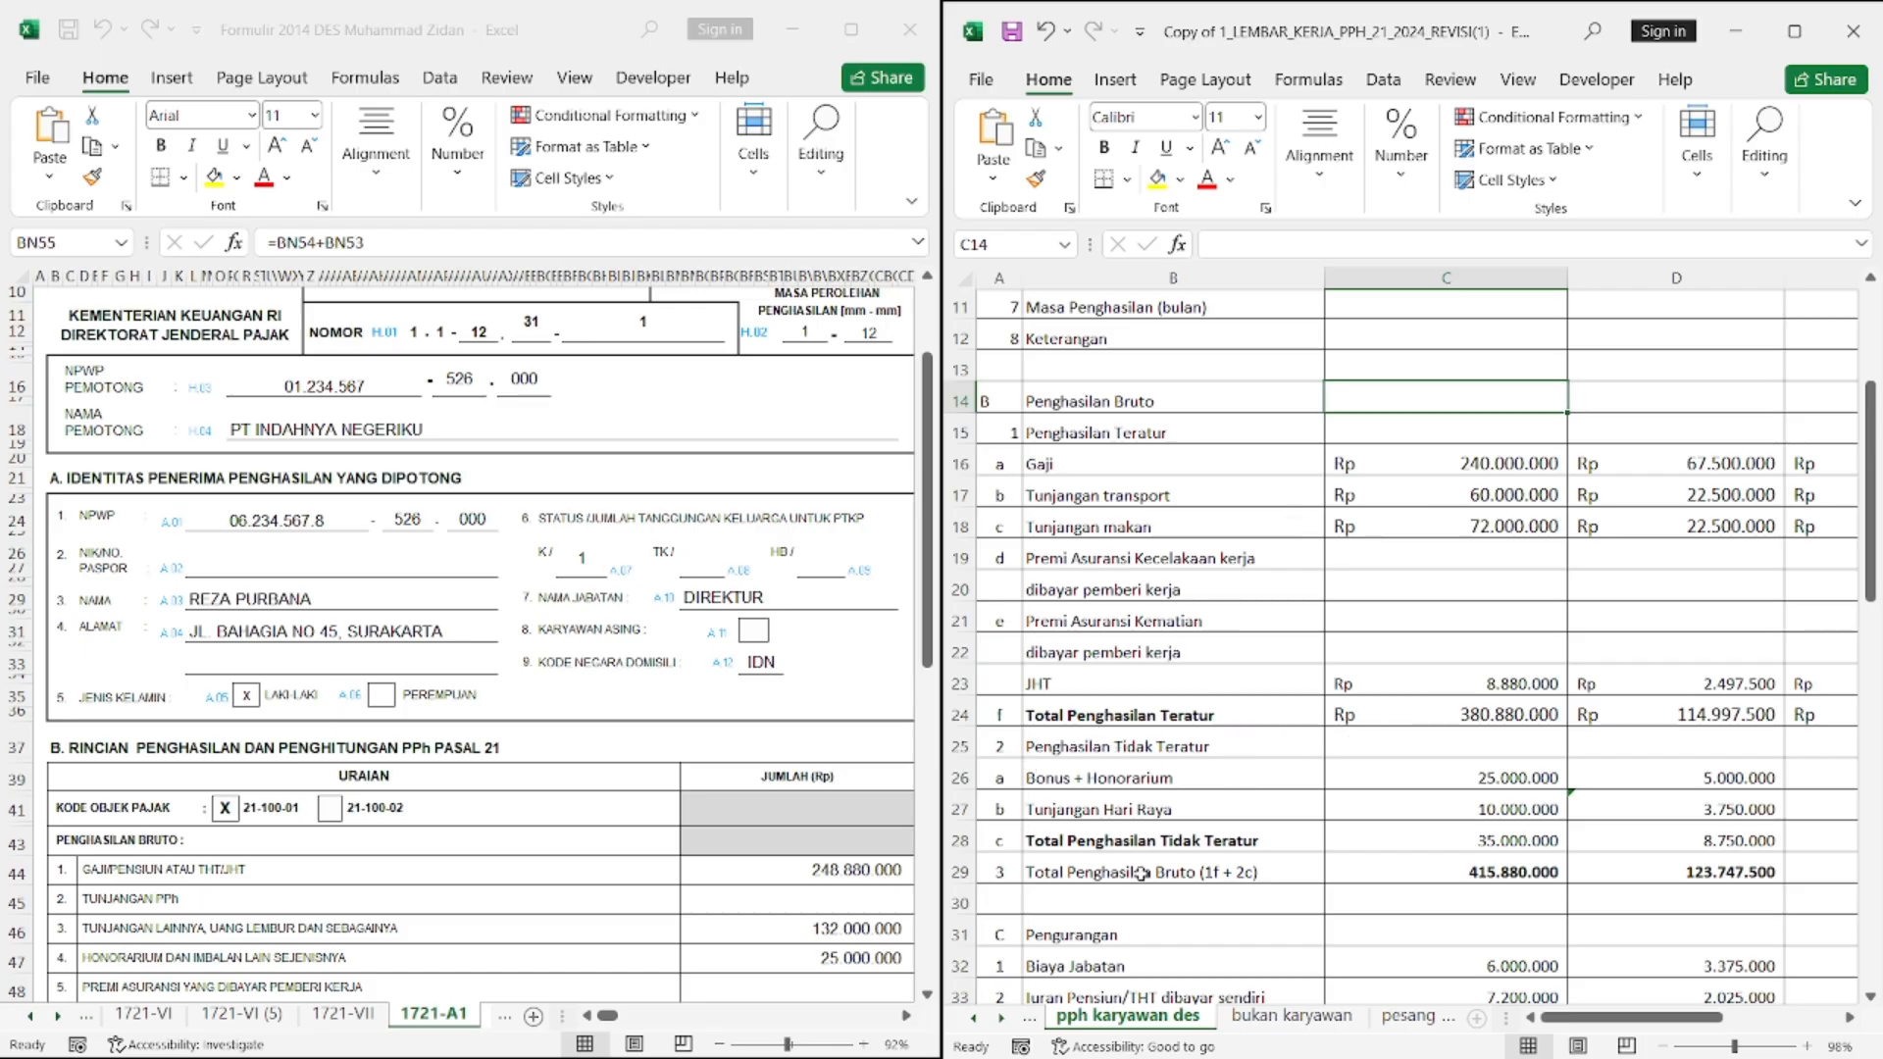
scroll(1203, 806, "down", 1)
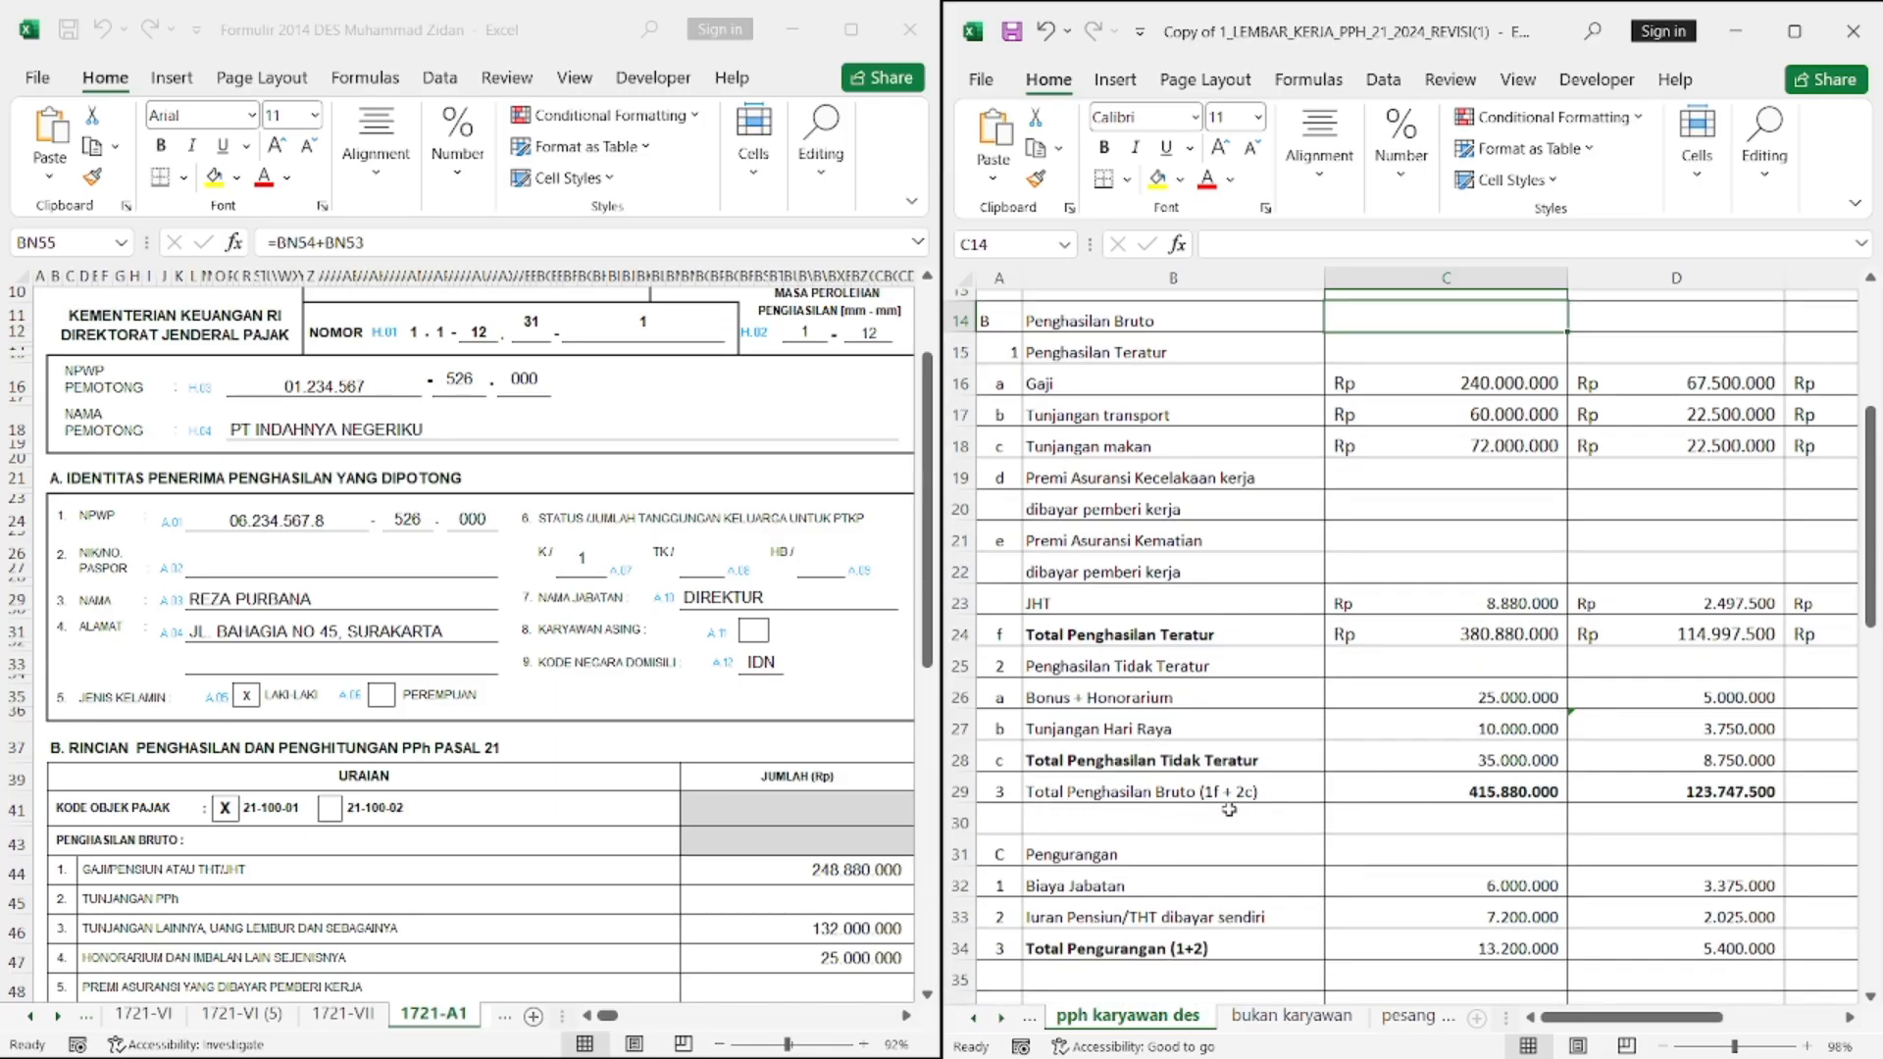
scroll(1226, 810, "down", 1)
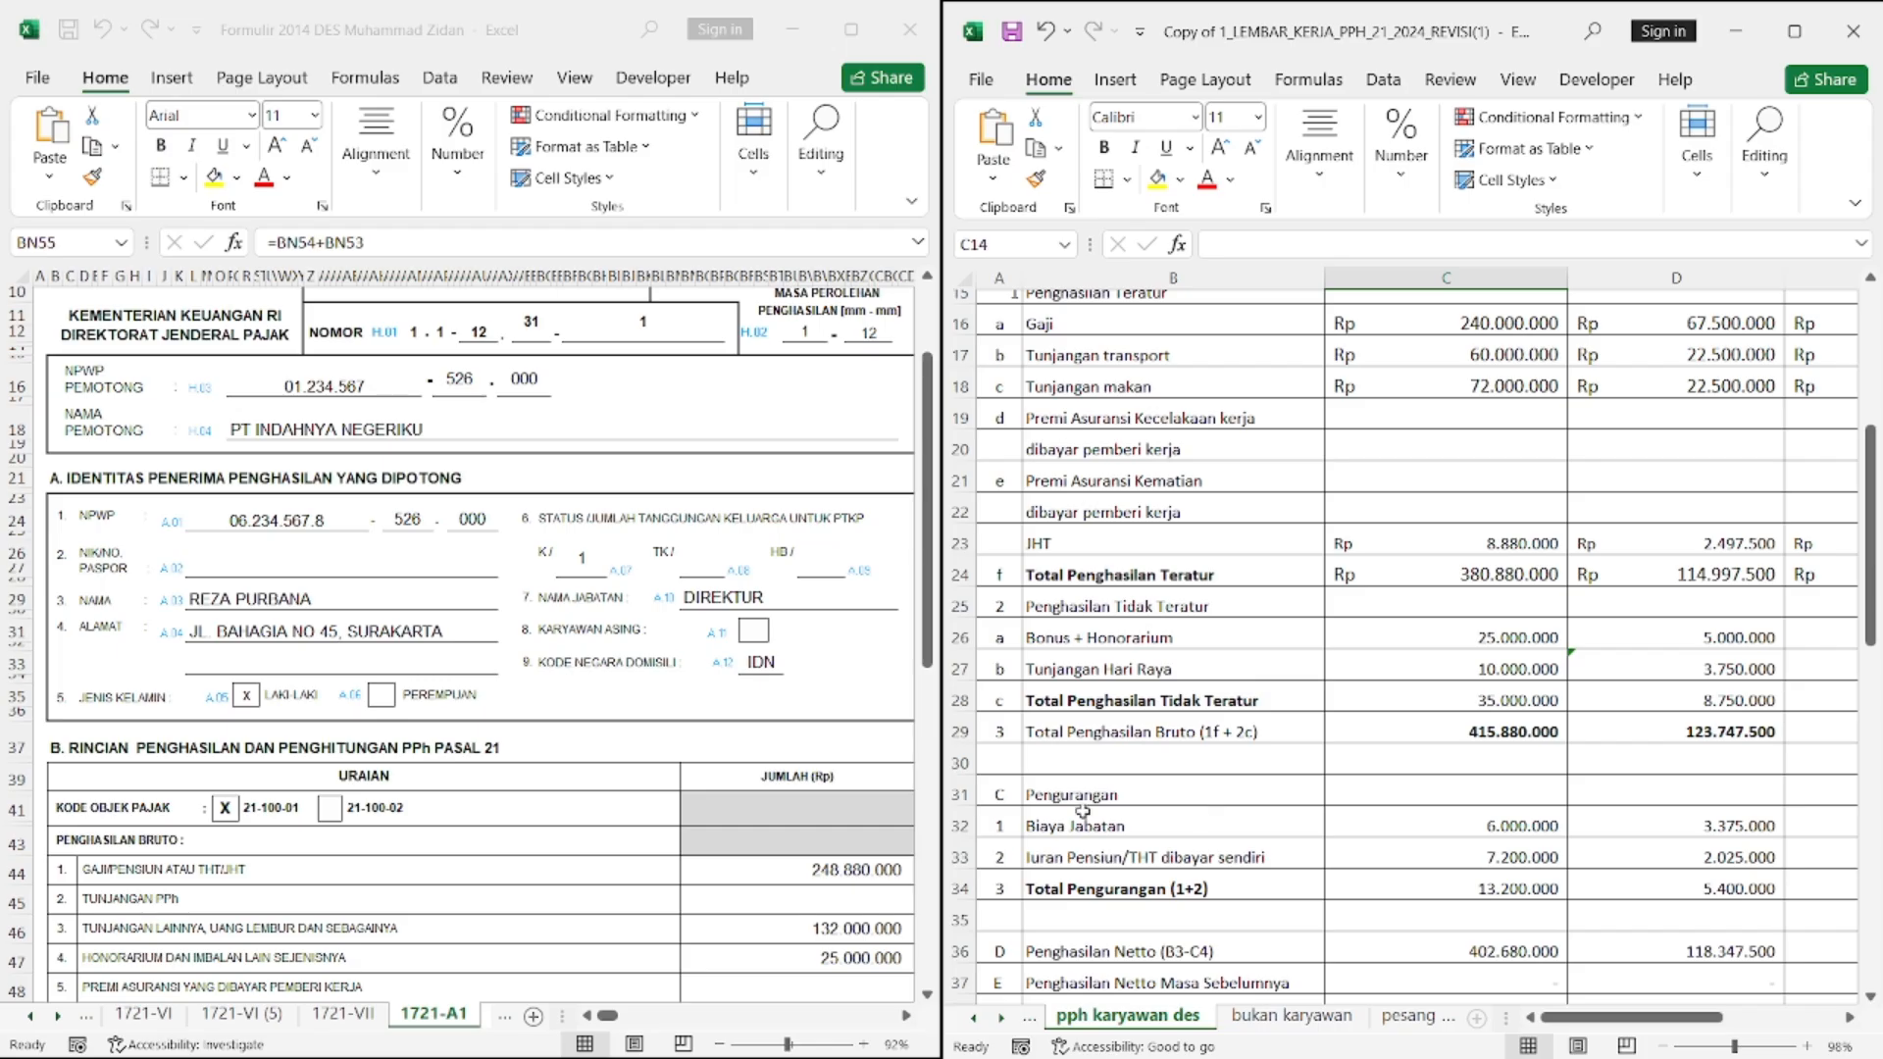
scroll(1226, 785, "down", 1)
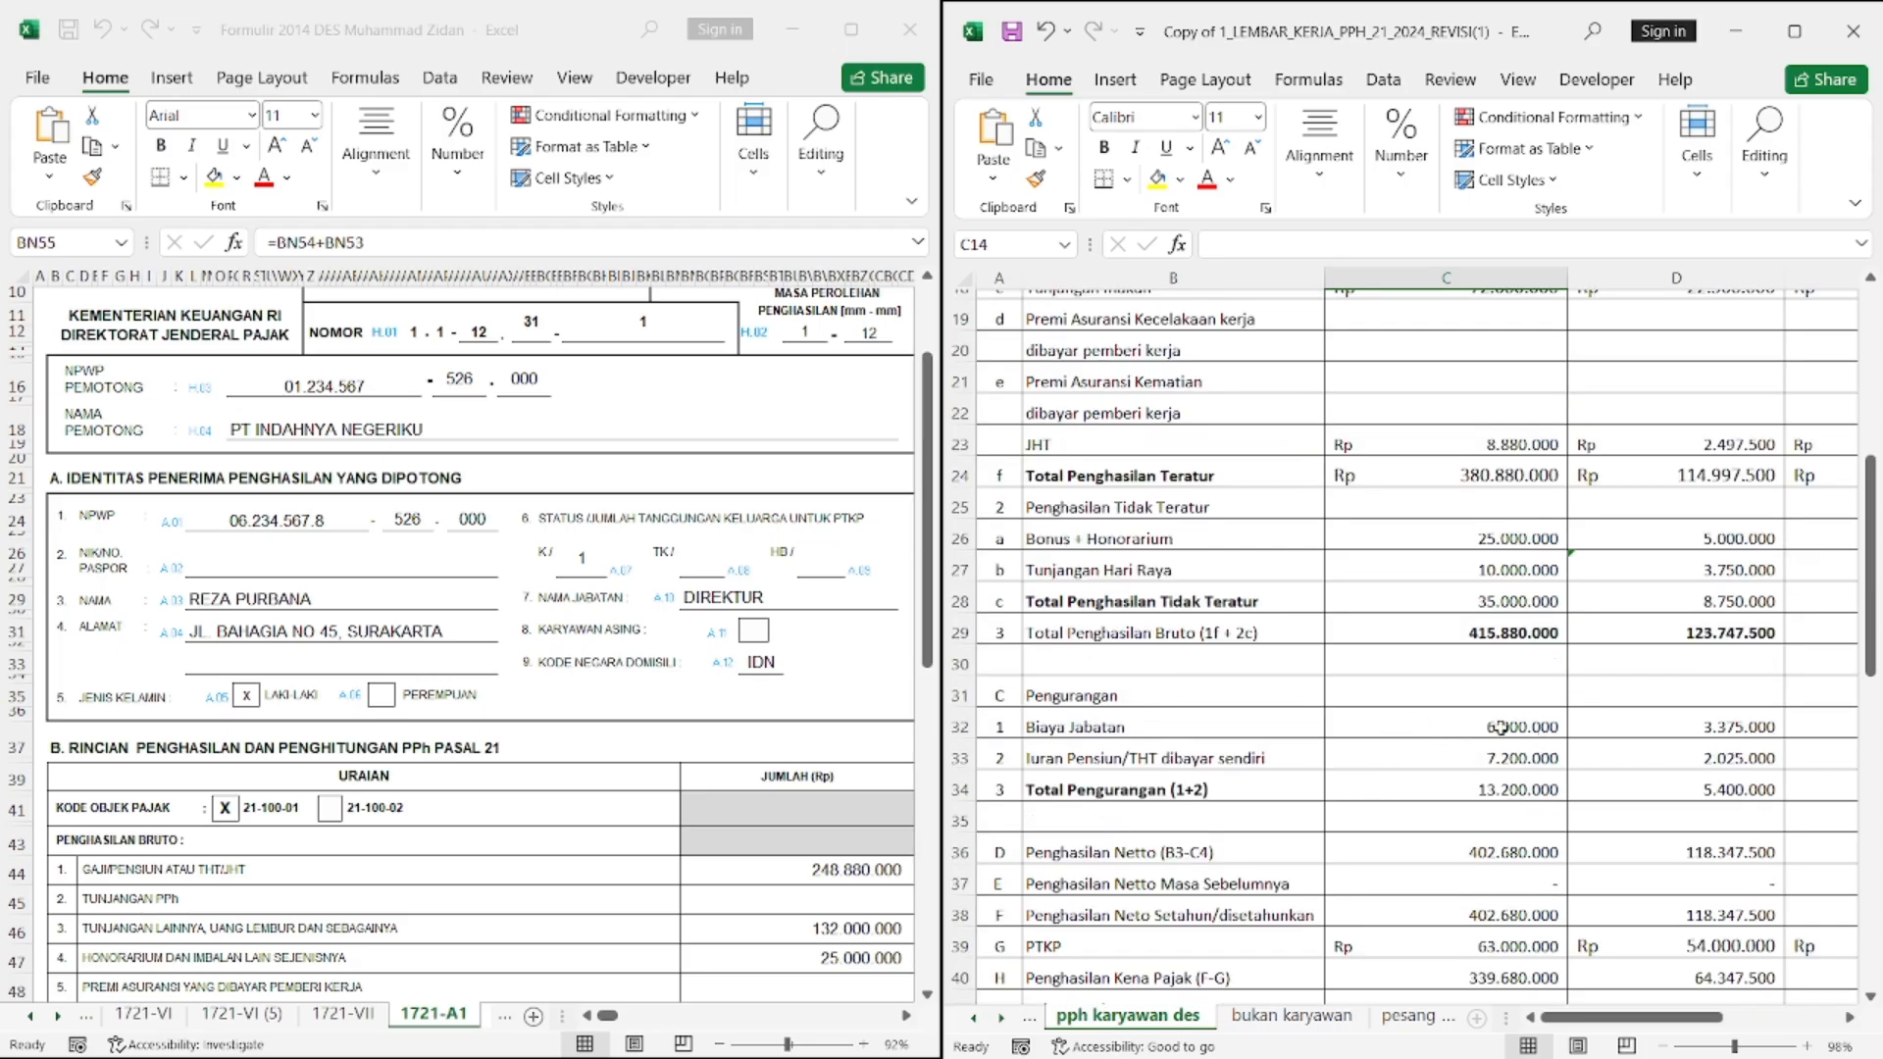
scroll(1355, 852, "down", 1)
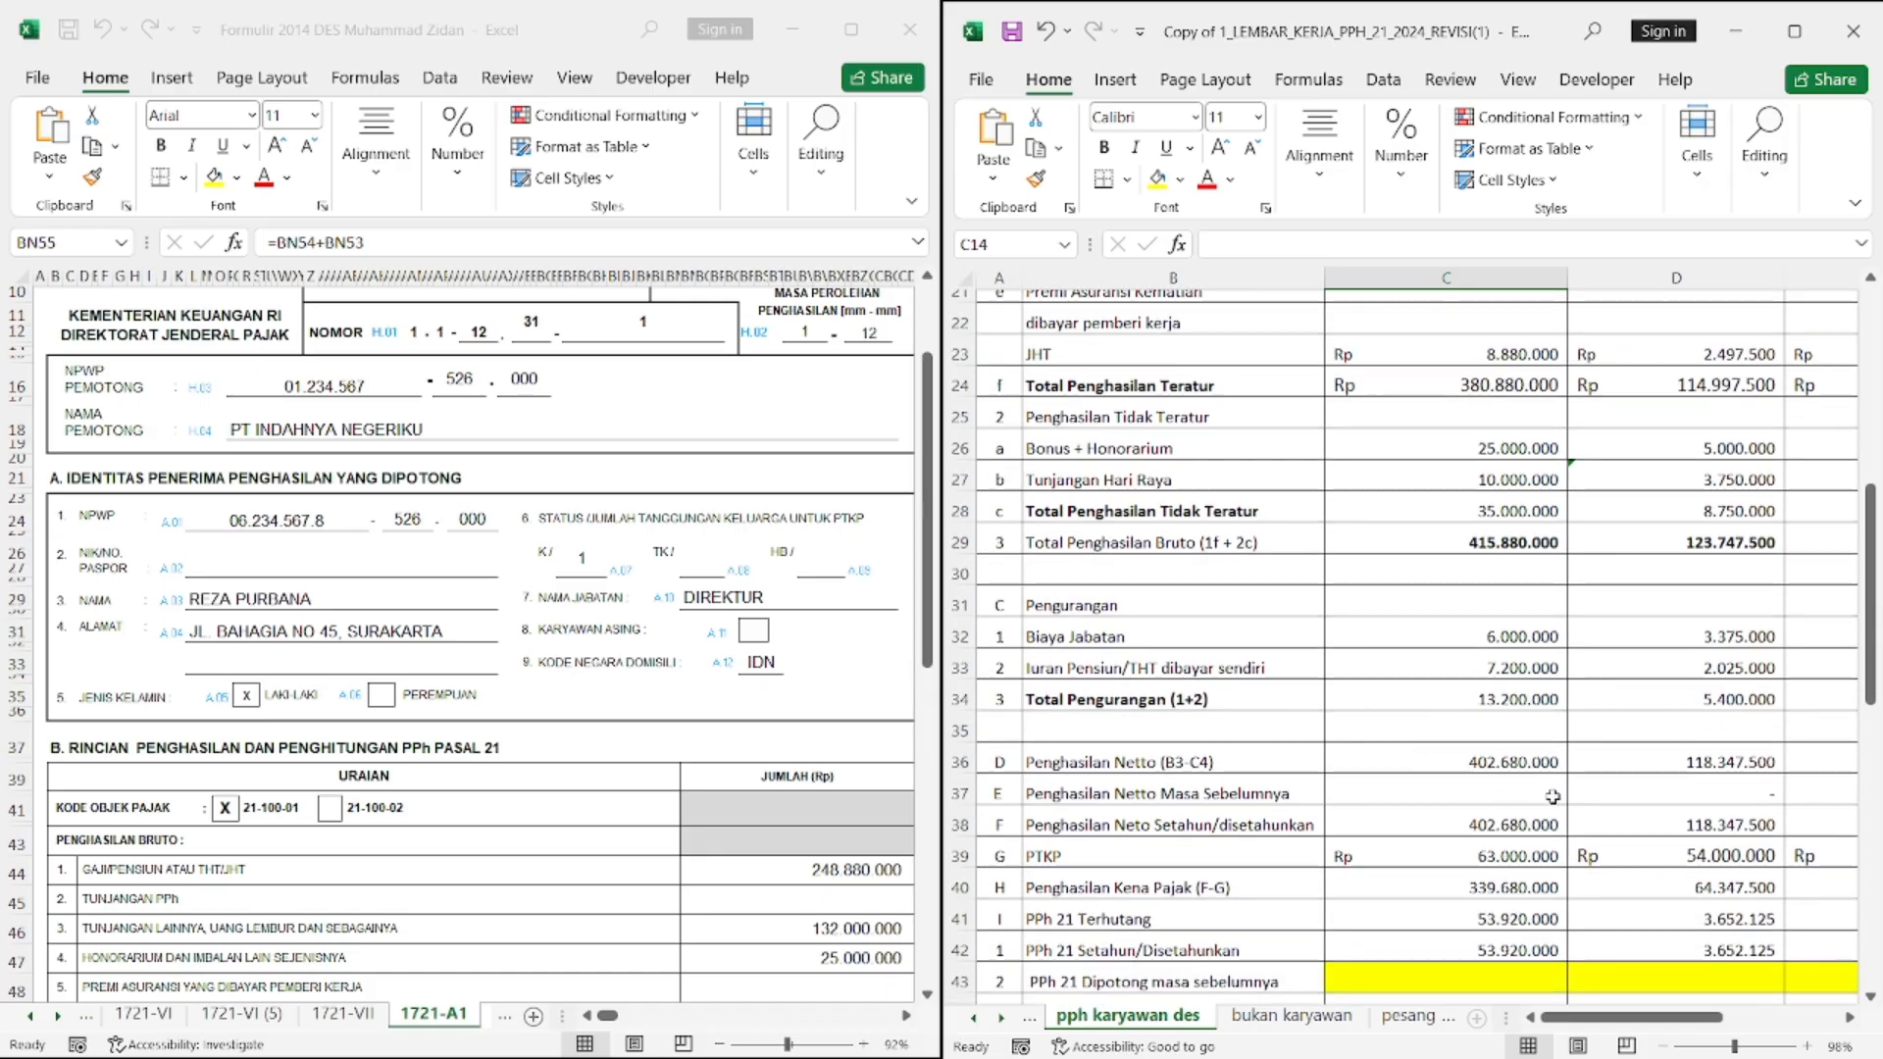
scroll(1445, 714, "down", 1)
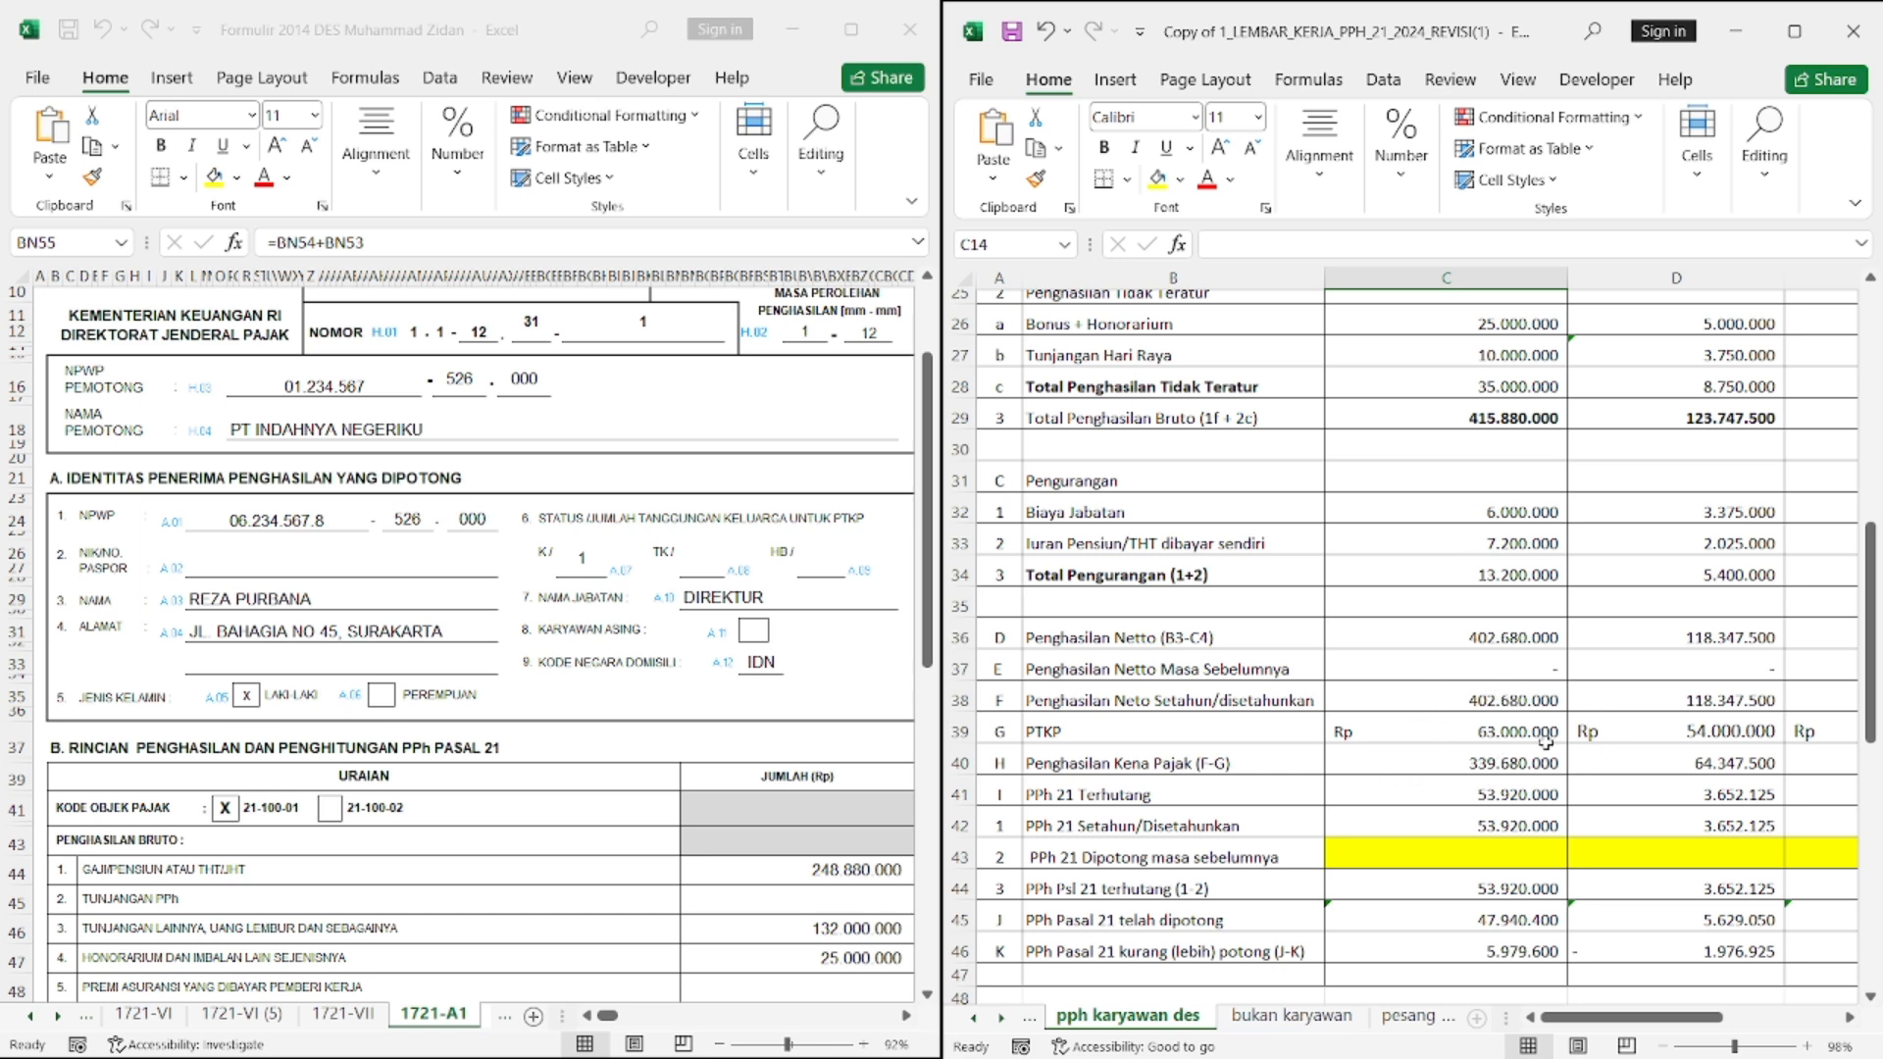
Recheck the worksheet's income, PTKP and PPh 21 rows together with the progressive tax rate brackets listed beneath them
scroll(1545, 742, "up", 5)
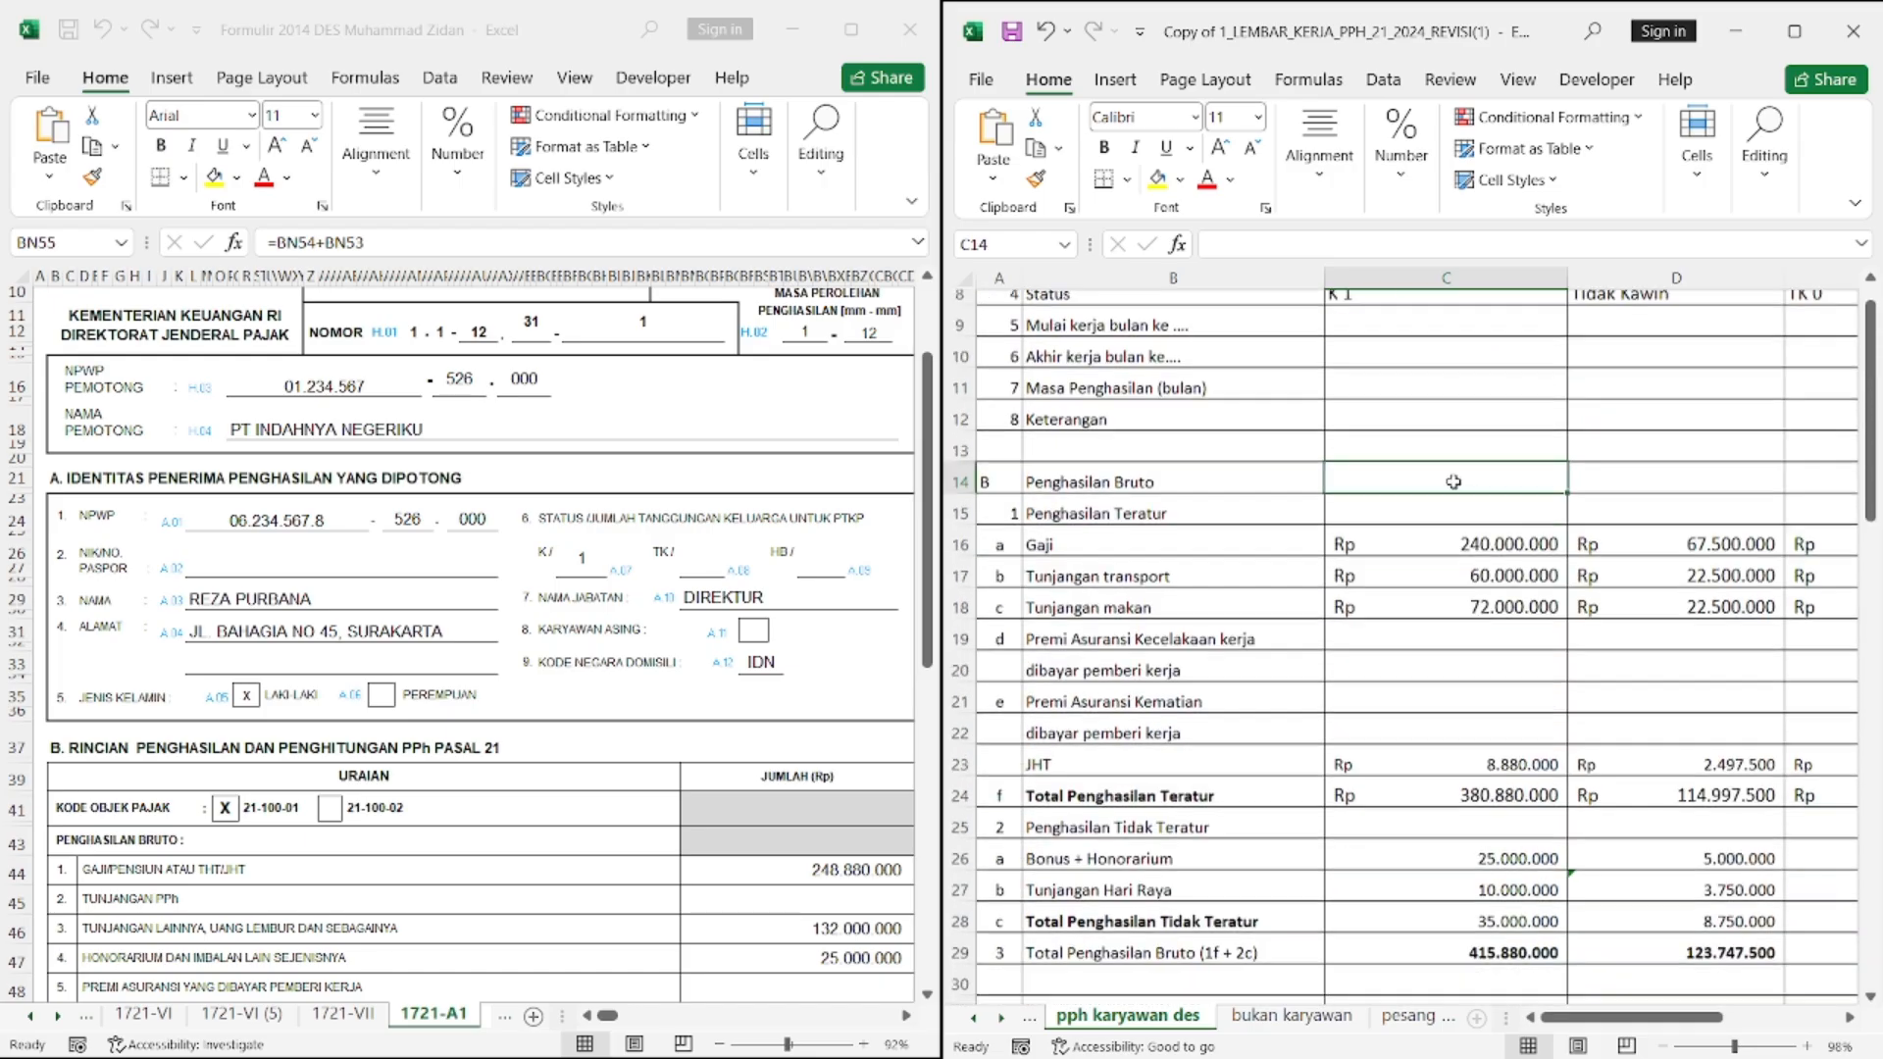
scroll(1453, 482, "down", 7)
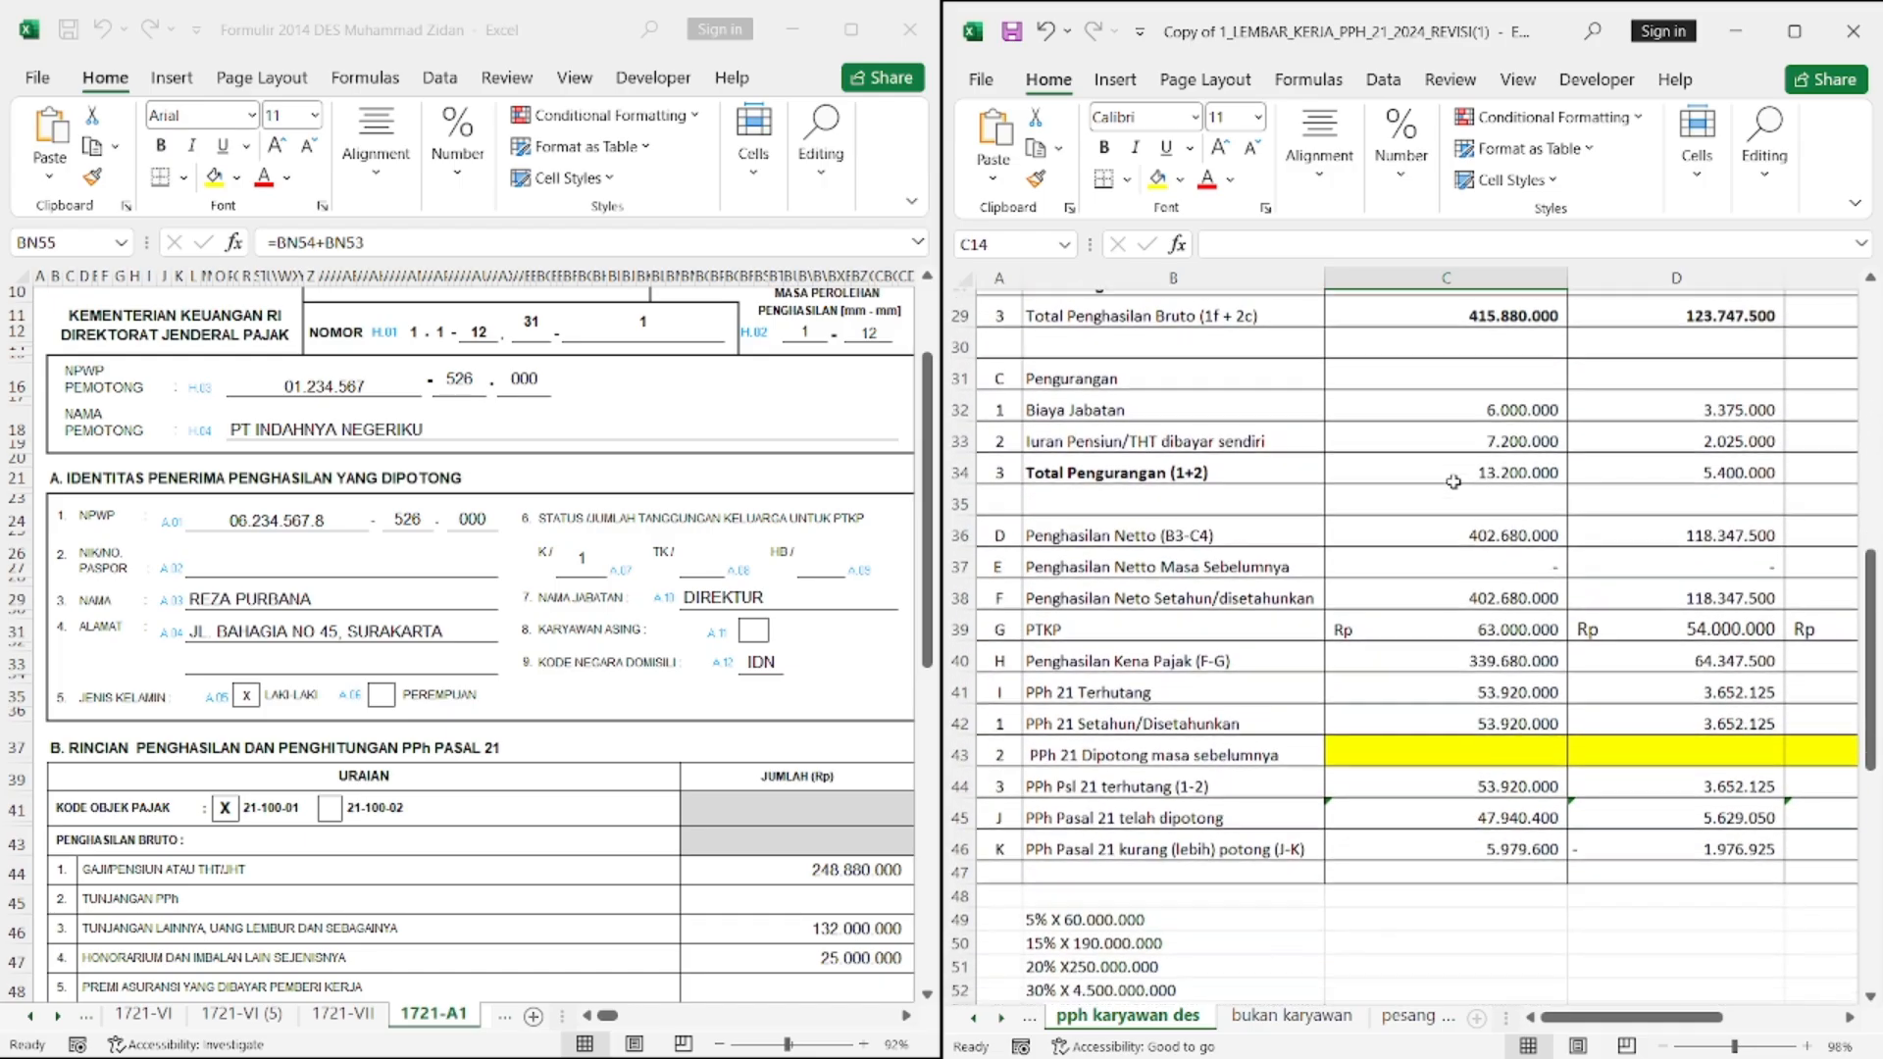
scroll(1453, 482, "down", 1)
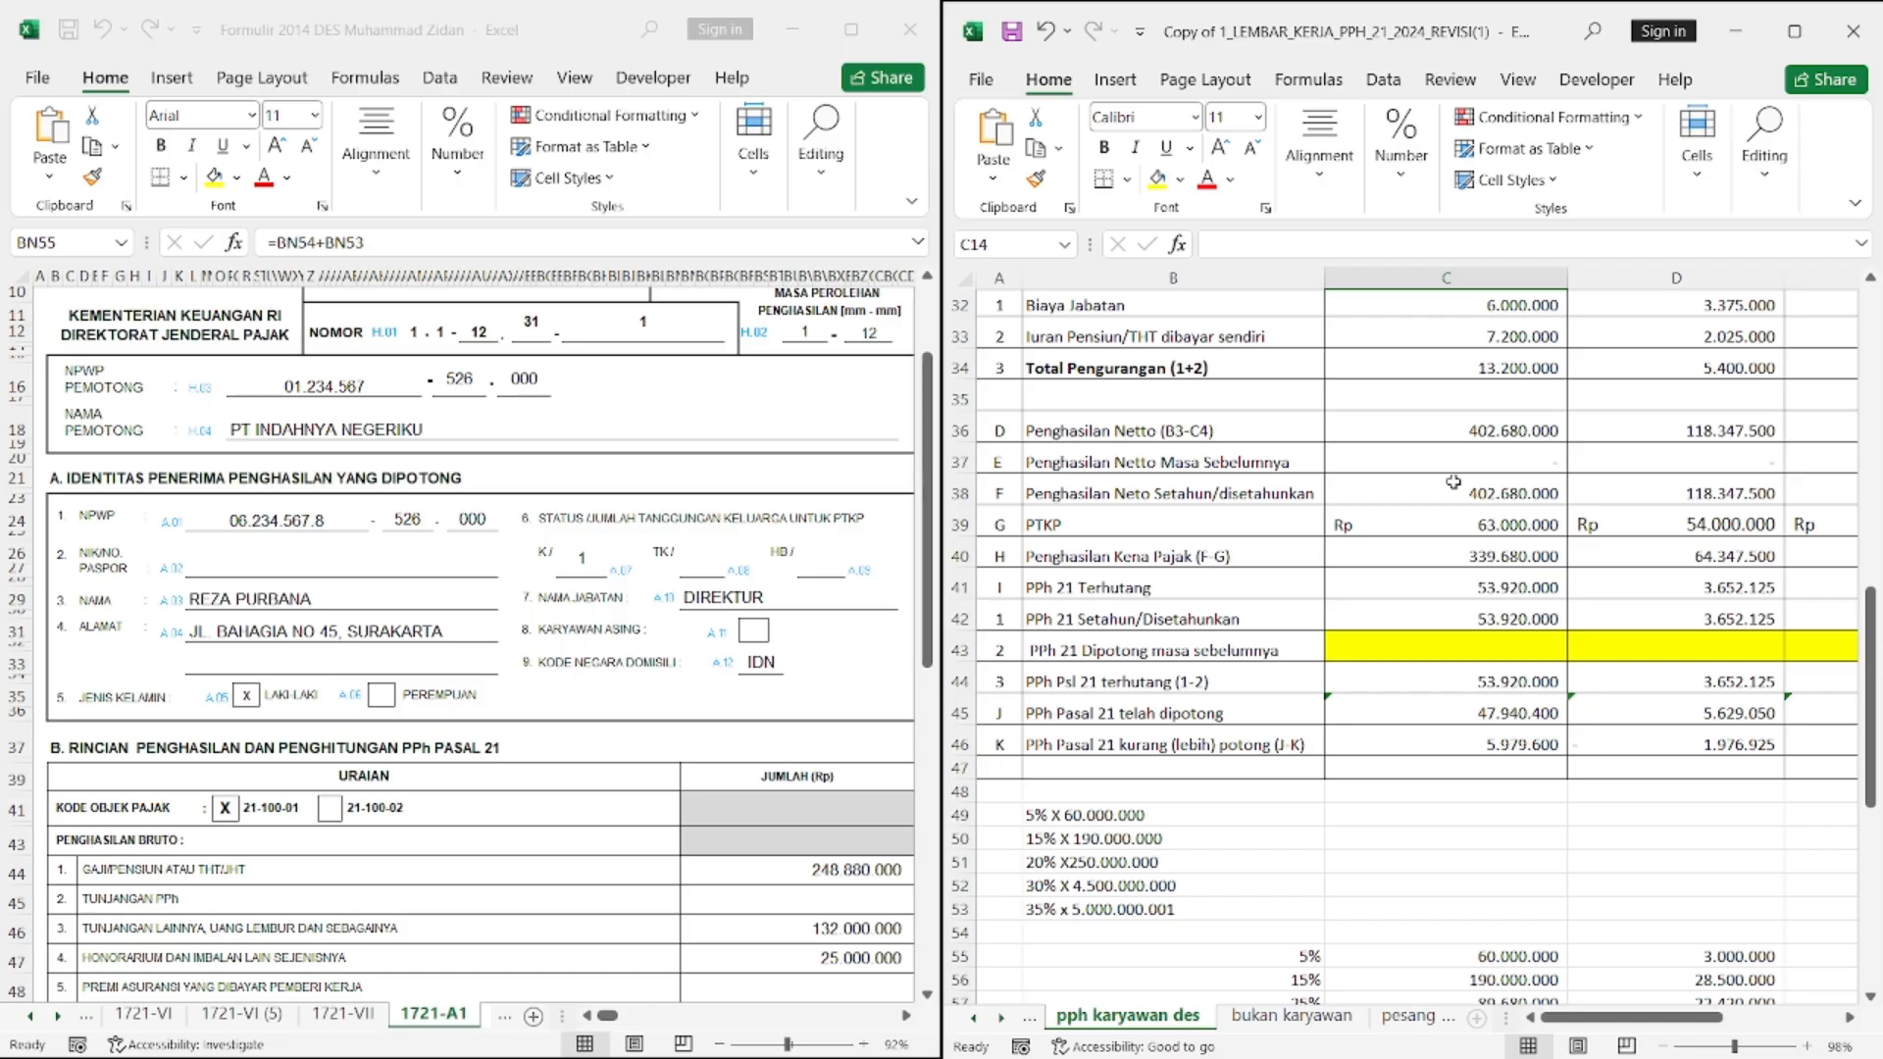
scroll(1453, 482, "down", 1)
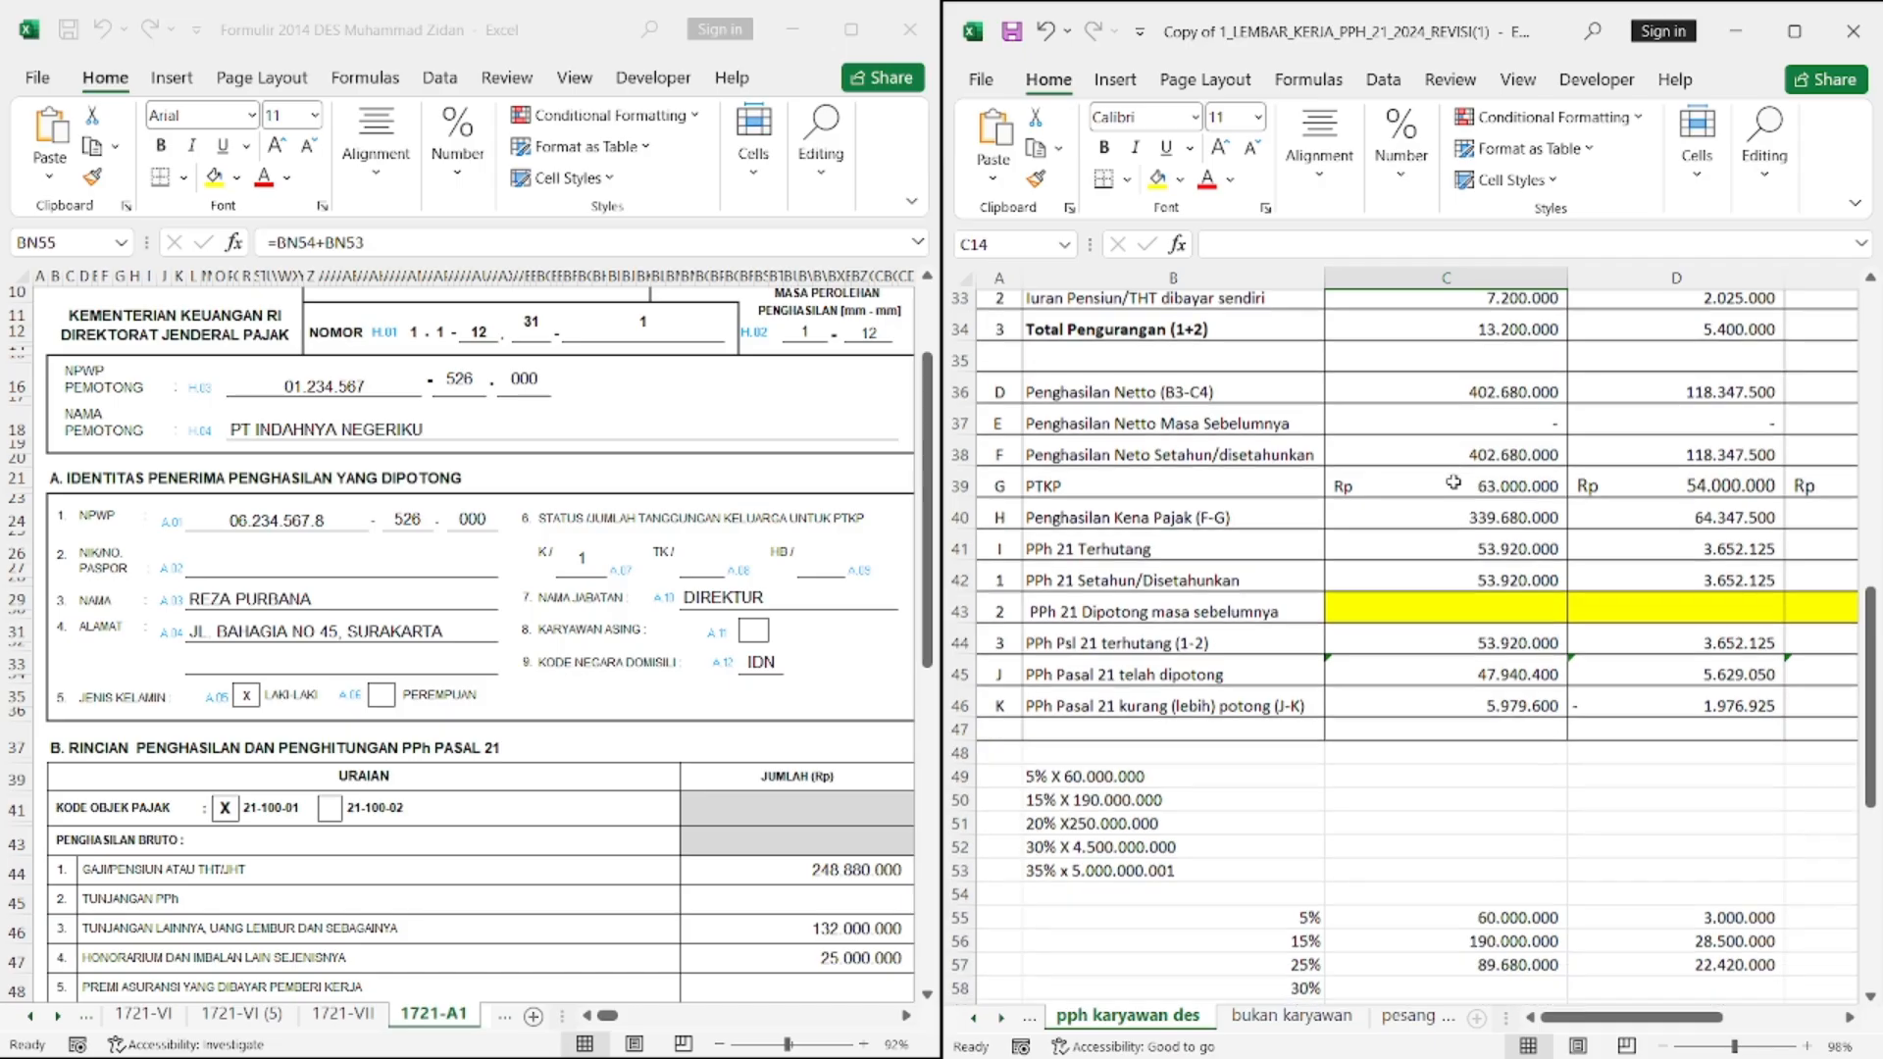
scroll(1453, 482, "up", 2)
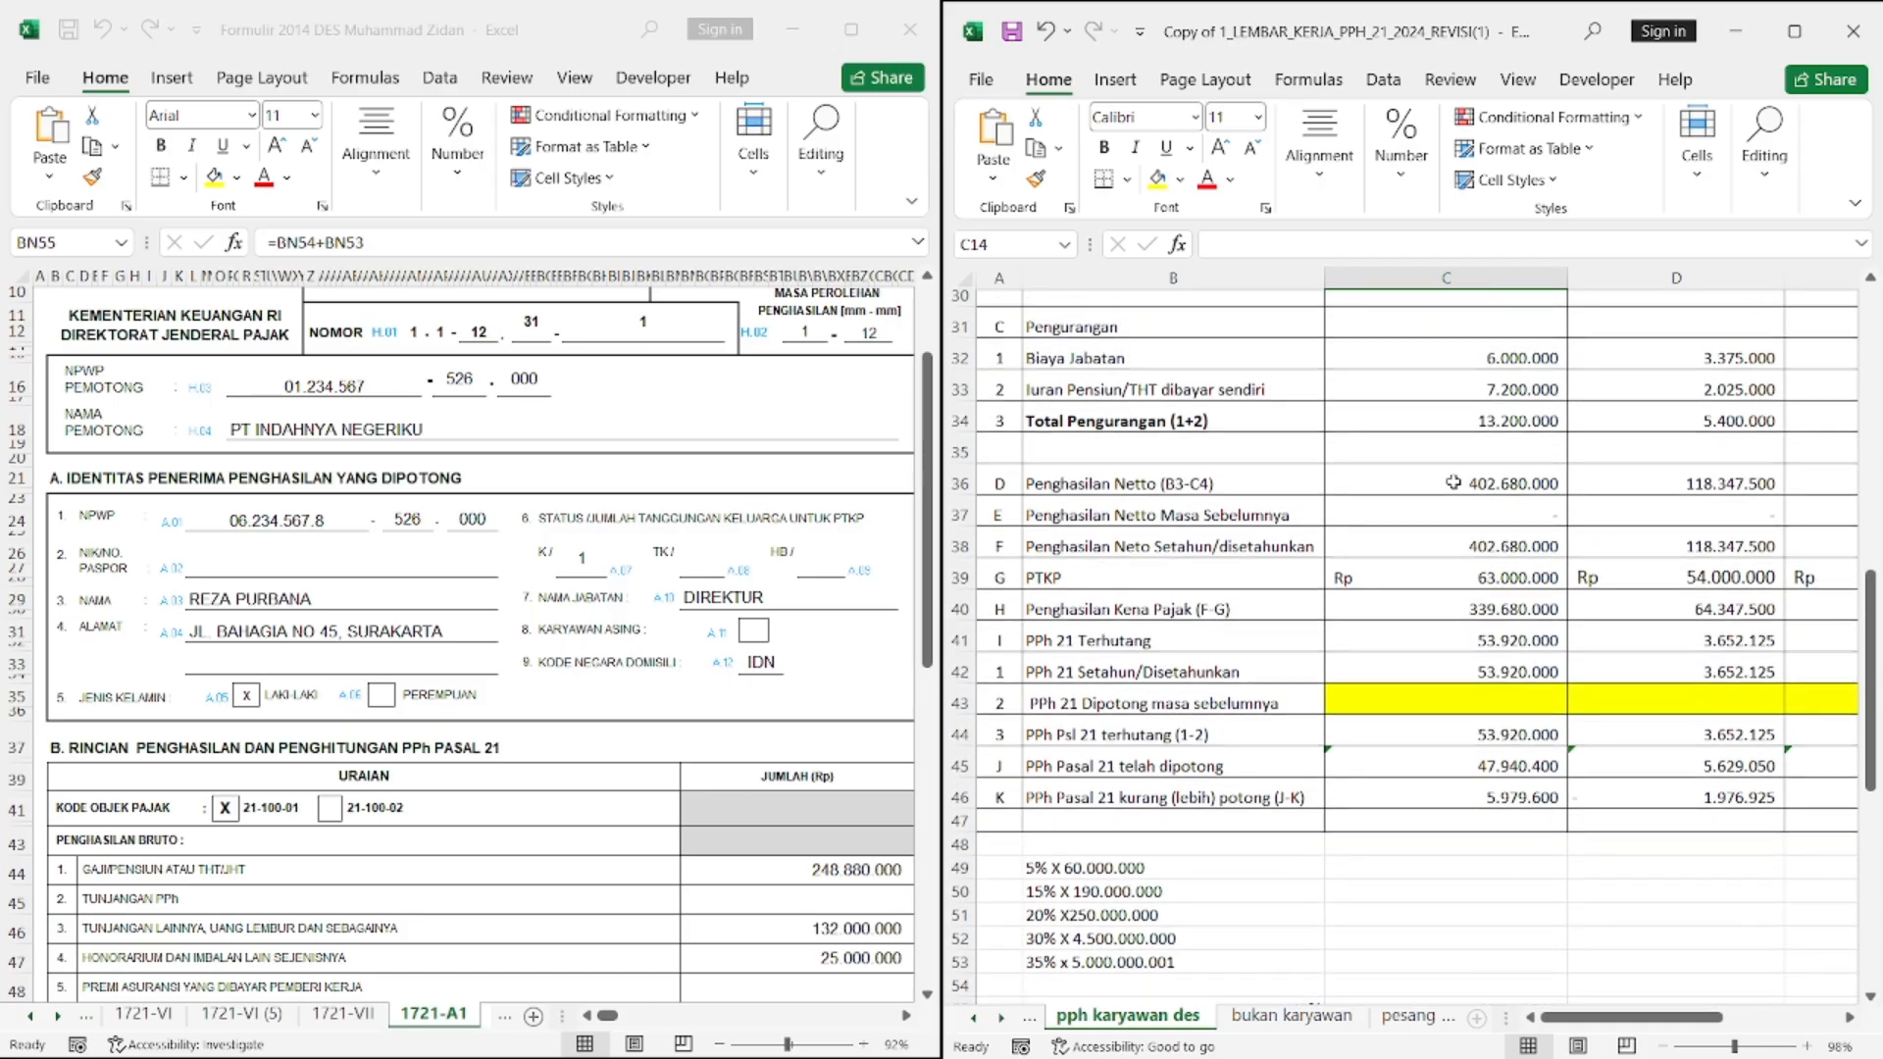
scroll(1453, 481, "up", 4)
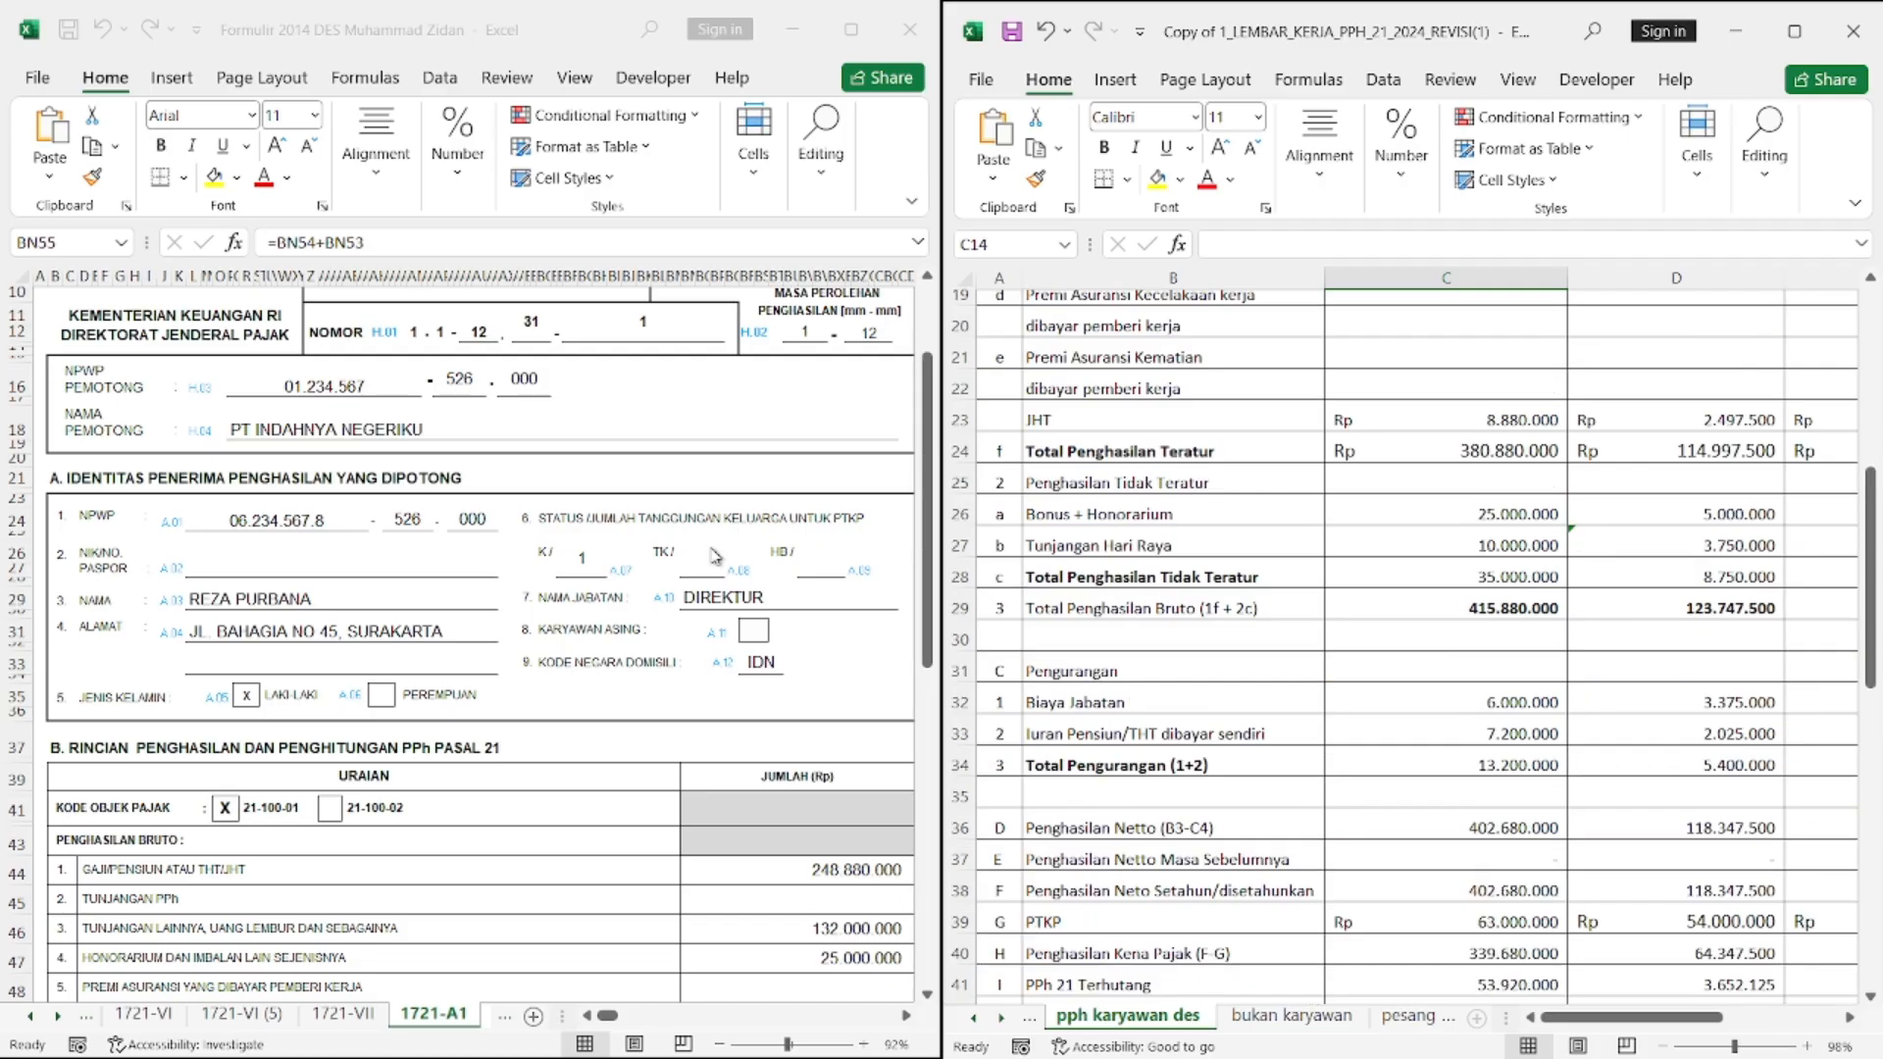
Review the header of the first employee's 1721-A1 form and select its title block
scroll(709, 548, "up", 3)
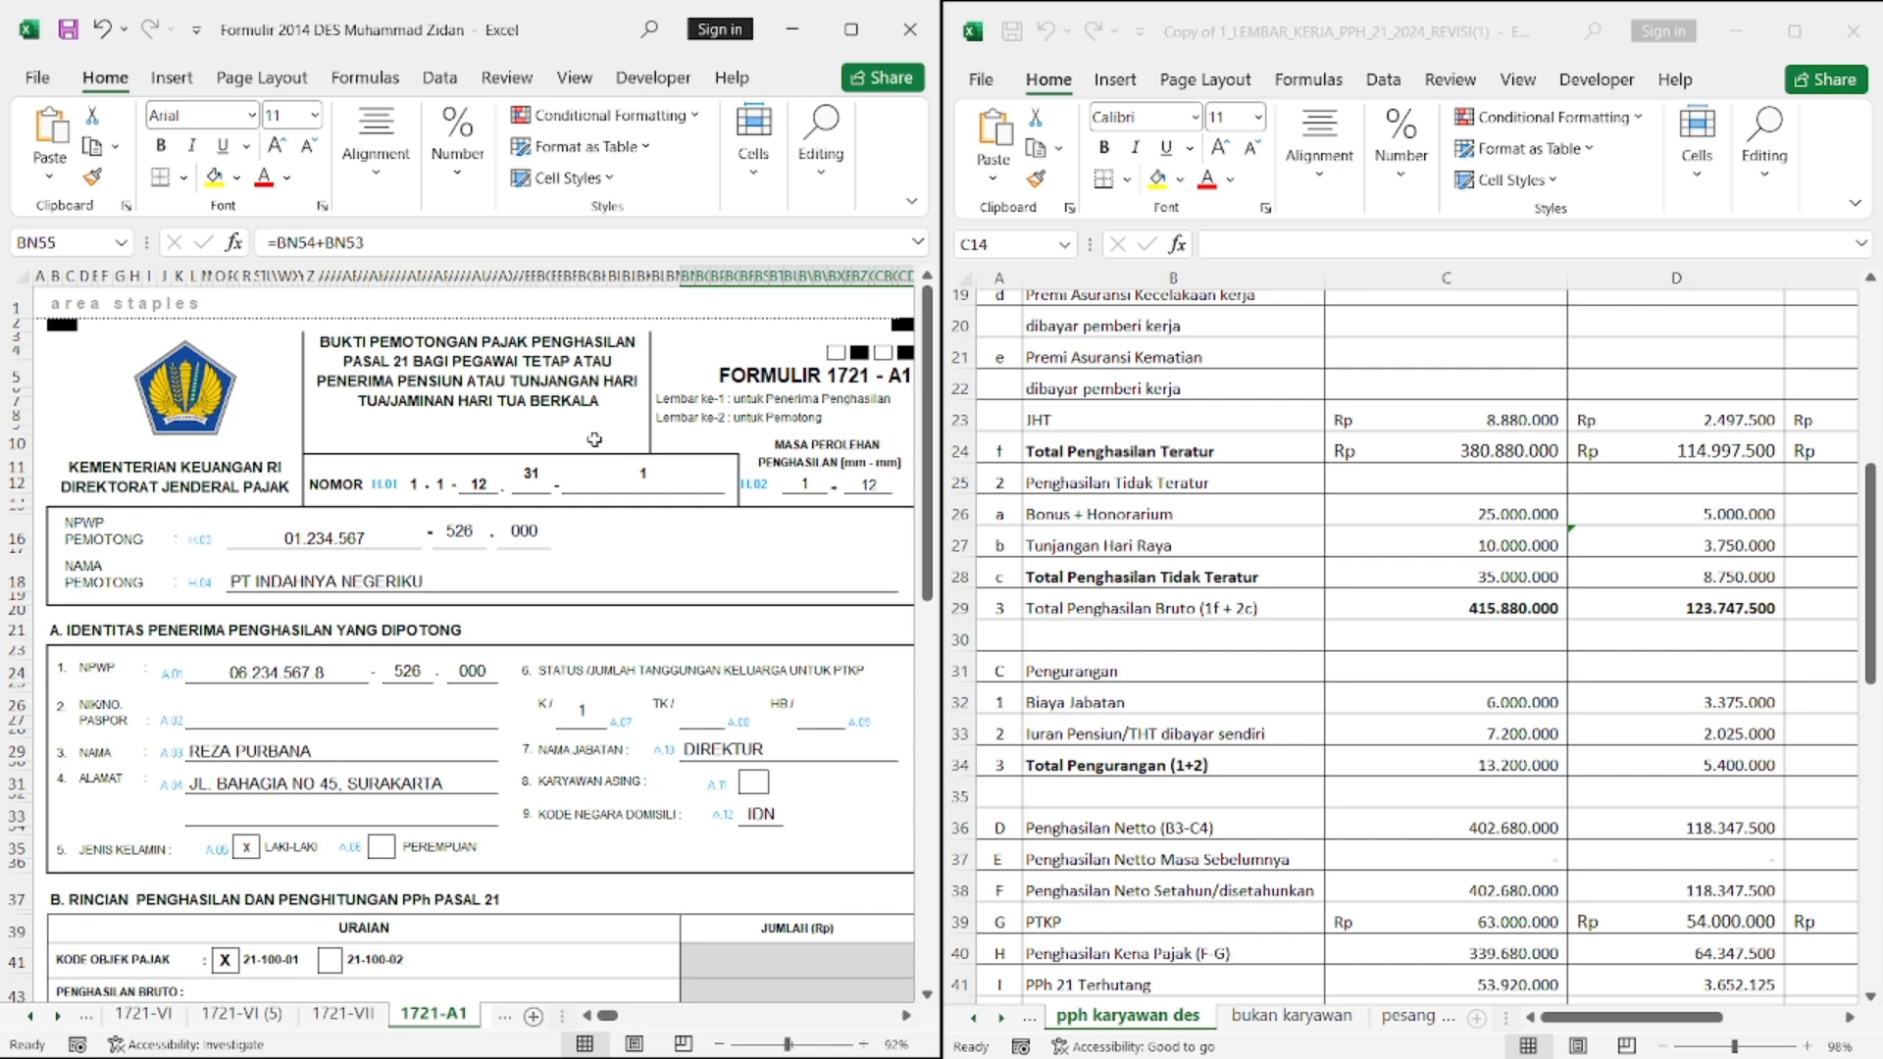
left_click(538, 391)
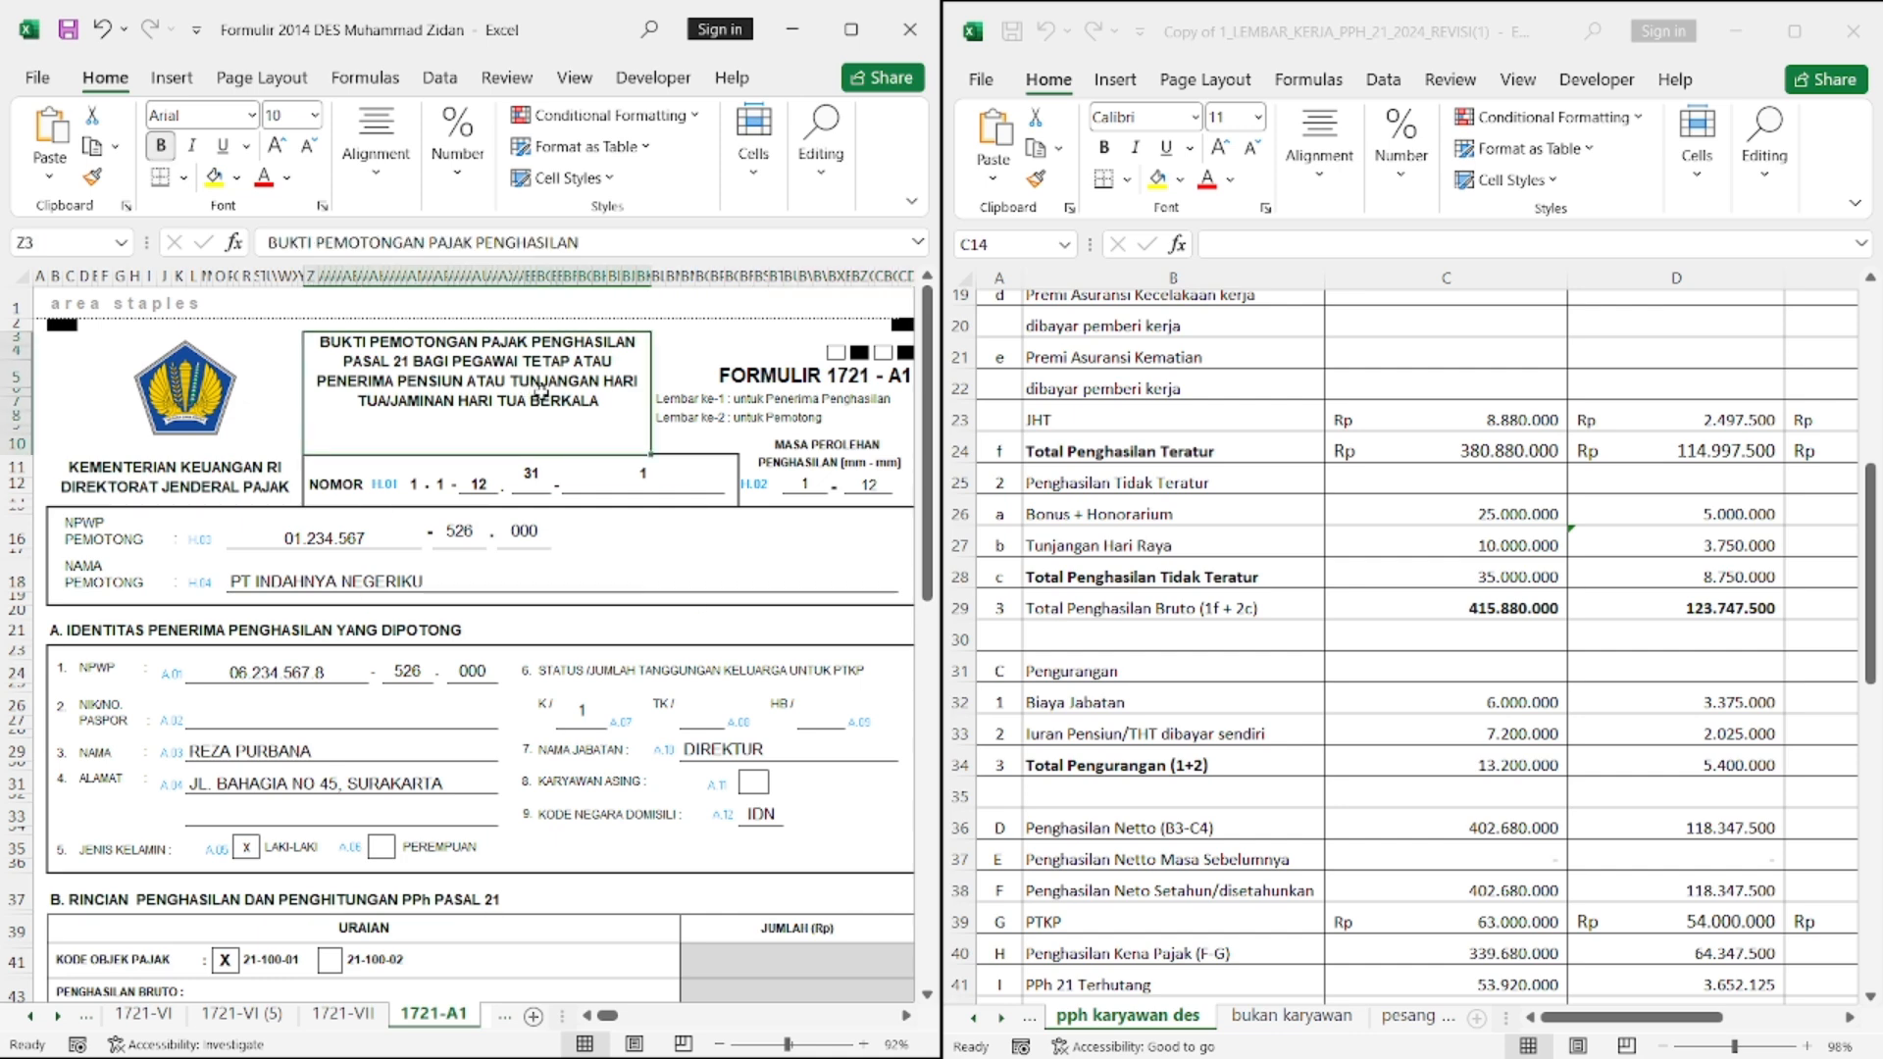